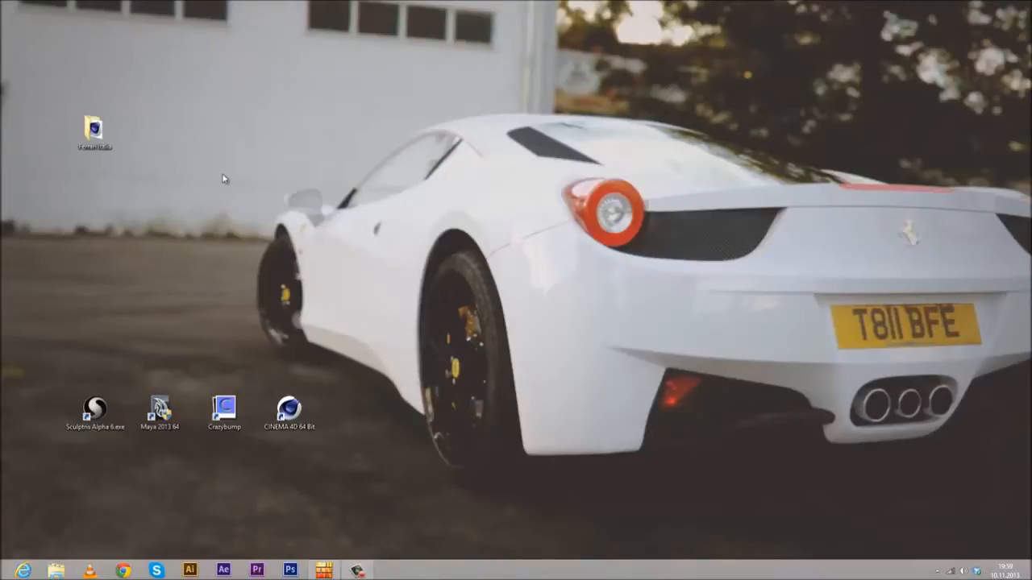
pyautogui.moveTo(237, 87); pyautogui.dragTo(1030, 546)
pyautogui.click(969, 494)
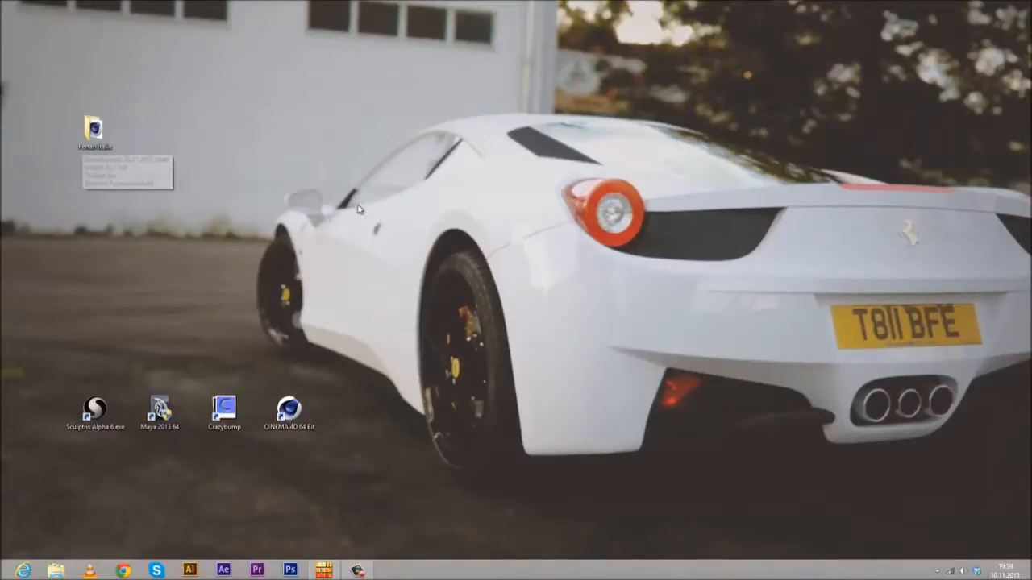
pyautogui.moveTo(207, 73); pyautogui.dragTo(964, 525)
pyautogui.click(263, 145)
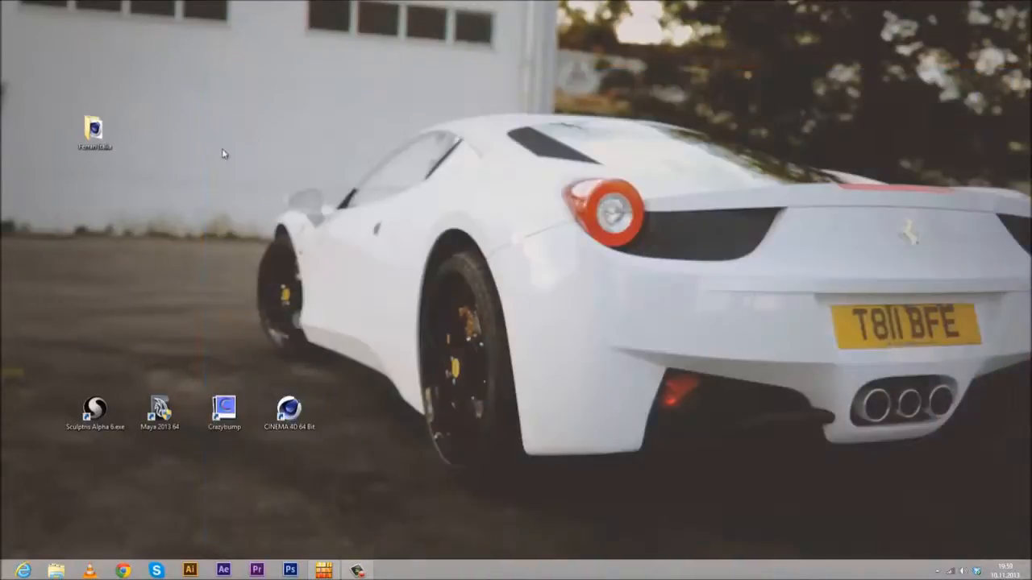
pyautogui.moveTo(163, 70); pyautogui.dragTo(371, 257)
pyautogui.moveTo(209, 82); pyautogui.dragTo(1018, 542)
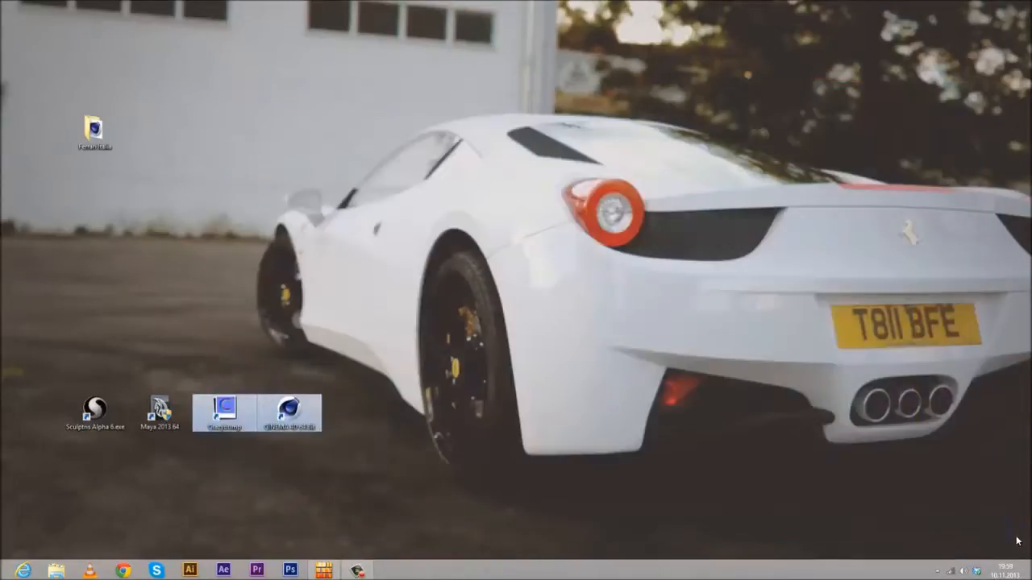
pyautogui.click(944, 460)
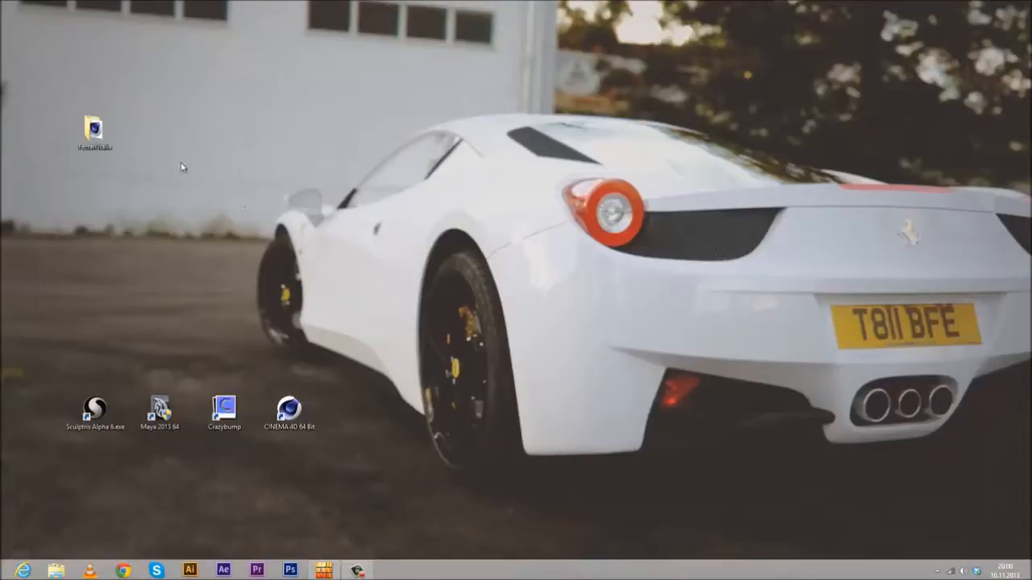
# - Open FerrariItalia.c4d from the Ferrari Italia desktop folder in Cinema 4D and minimize the folder window
pyautogui.doubleClick(89, 135)
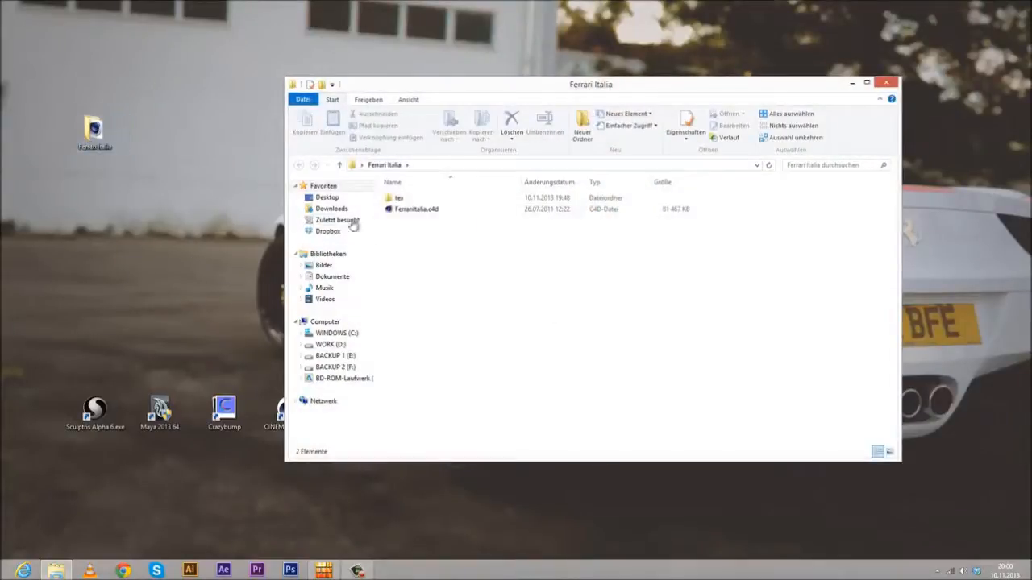
pyautogui.click(399, 201)
pyautogui.click(421, 212)
pyautogui.click(397, 258)
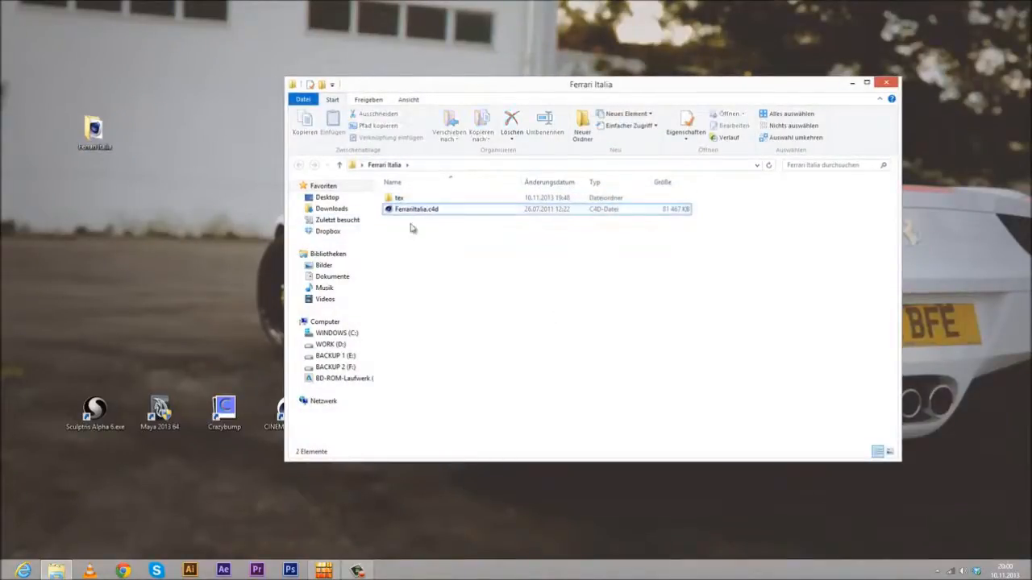
pyautogui.click(397, 208)
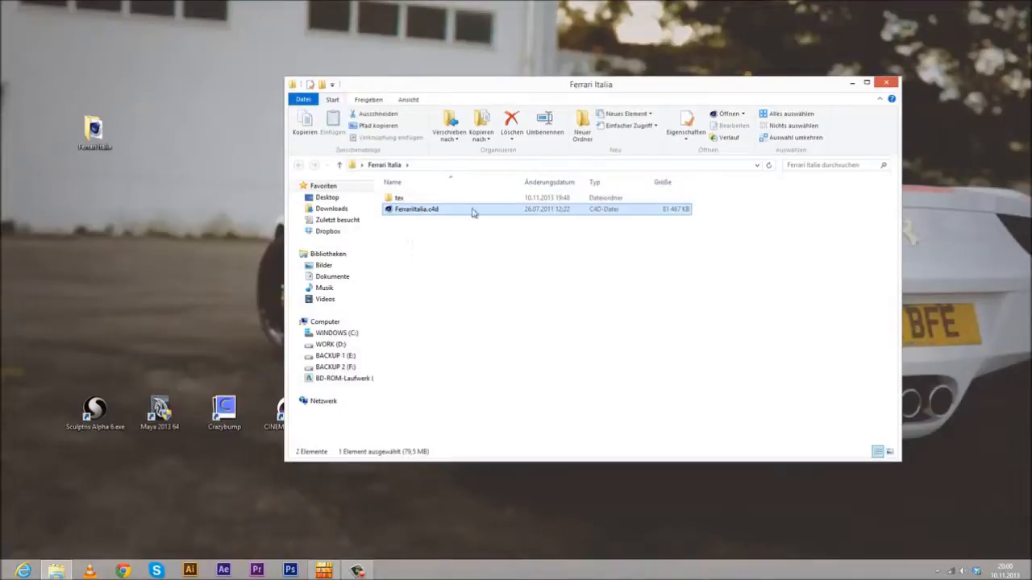
pyautogui.click(852, 83)
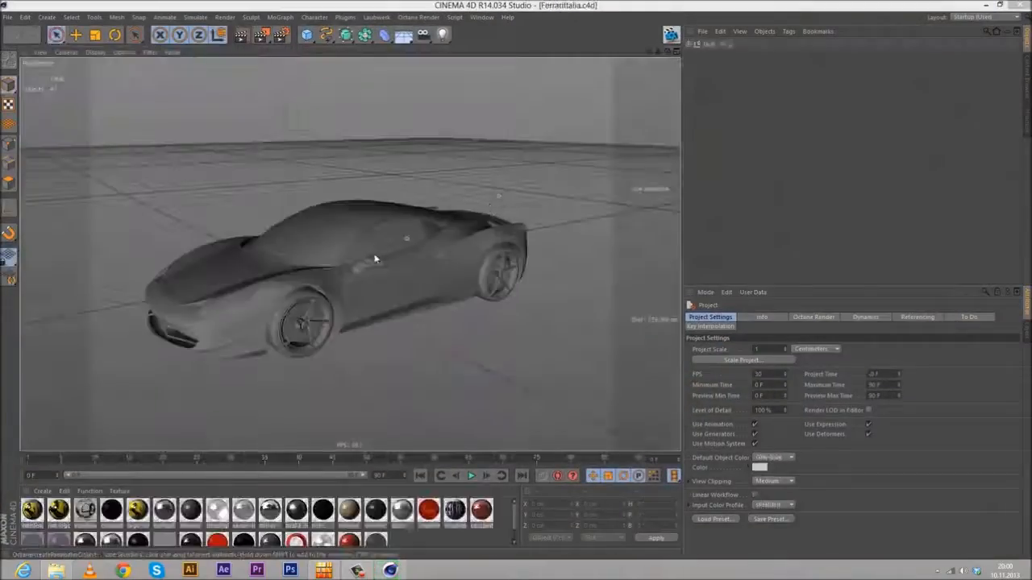
# - Enlarge the material area to show both rows of materials and expand the Null object's hierarchy of car parts
pyautogui.keyDown('alt'); pyautogui.moveTo(545, 180); pyautogui.dragTo(396, 188); pyautogui.keyUp('alt')
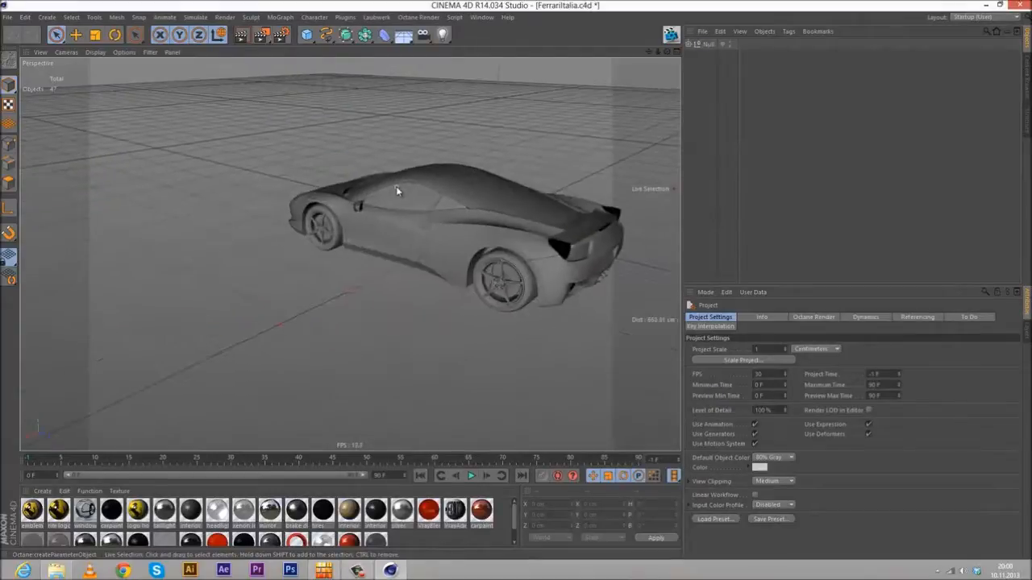
pyautogui.scroll(6, 396, 187)
pyautogui.keyDown('alt'); pyautogui.moveTo(475, 223); pyautogui.dragTo(384, 345); pyautogui.keyUp('alt')
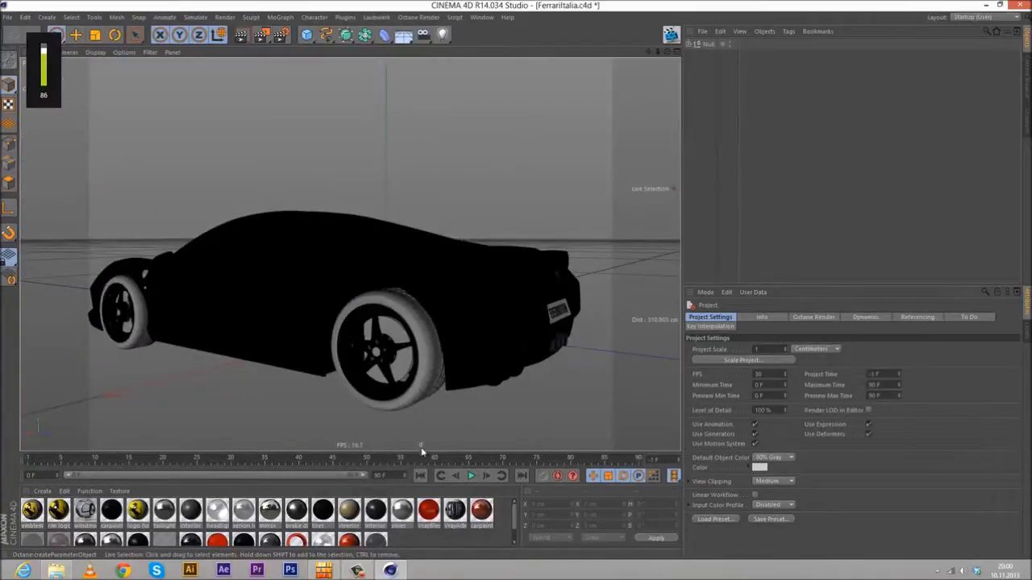
pyautogui.moveTo(423, 451); pyautogui.dragTo(421, 399)
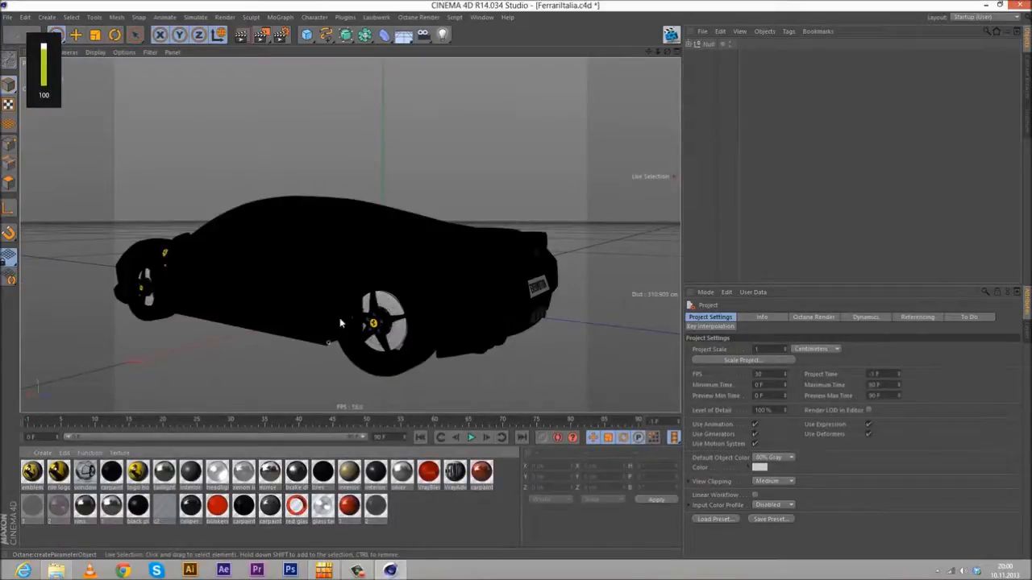
pyautogui.click(690, 44)
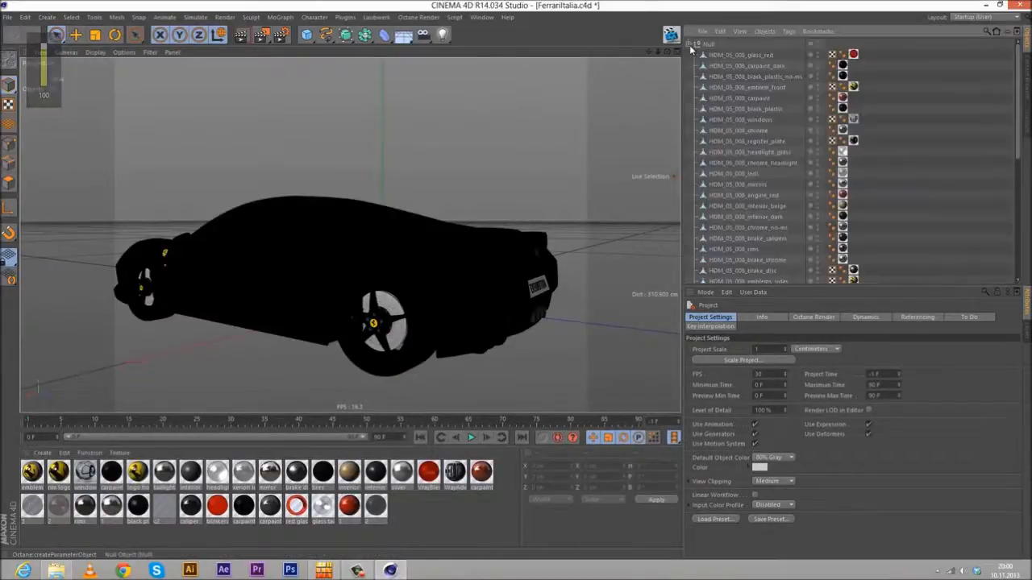
pyautogui.scroll(-8, 794, 146)
pyautogui.scroll(8, 794, 146)
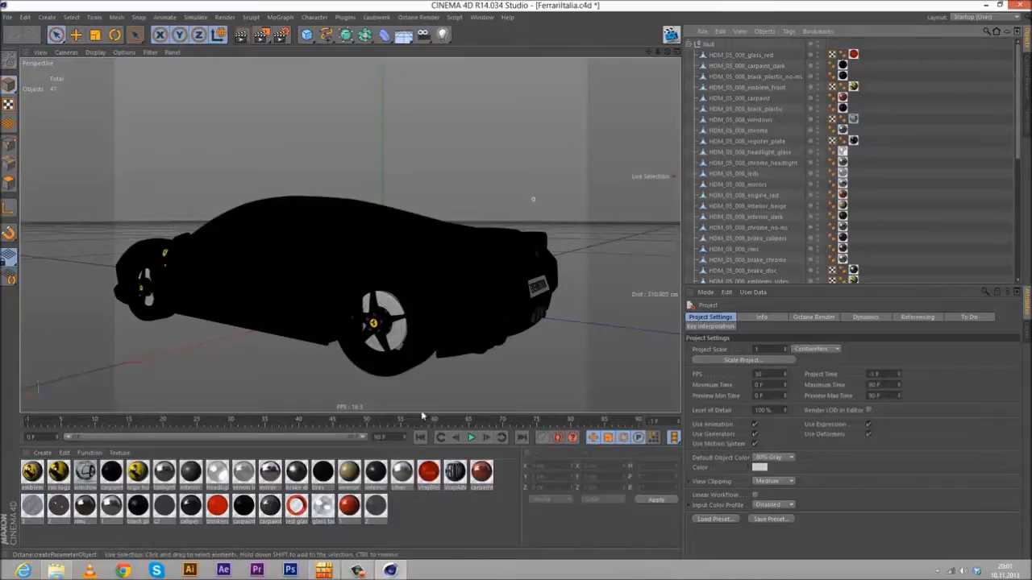
# - Delete all materials from the Ferrari scene
pyautogui.moveTo(456, 487); pyautogui.dragTo(32, 520)
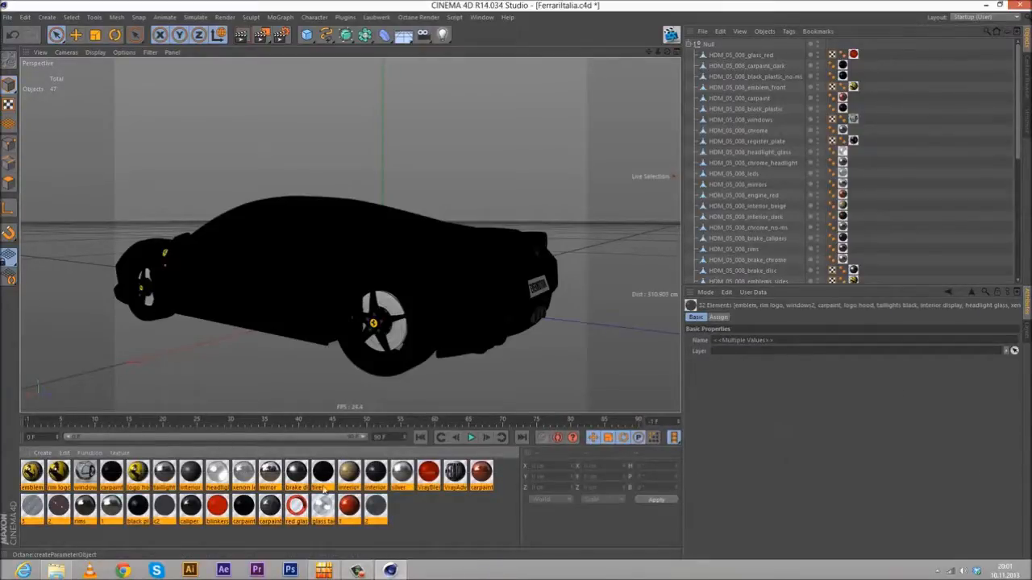
pyautogui.press('Delete')
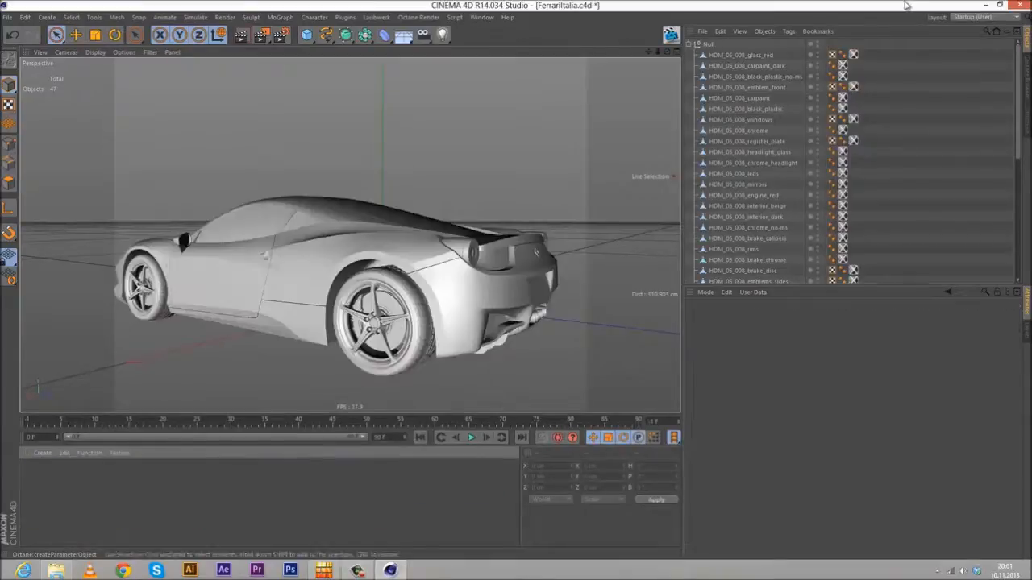
# - Remove the empty texture tags from the first car parts, down to HDM_05_008_black_plastic
pyautogui.click(843, 68)
pyautogui.press('Delete')
pyautogui.click(843, 78)
pyautogui.press('Delete')
pyautogui.click(854, 89)
pyautogui.press('Delete')
pyautogui.click(842, 99)
pyautogui.press('Delete')
pyautogui.click(842, 108)
pyautogui.press('Delete')
# - Remove the empty texture tags from the windows, chrome and register_plate objects and from headlight_glass through brake_chrome
pyautogui.click(854, 121)
pyautogui.press('Delete')
pyautogui.click(843, 133)
pyautogui.press('Delete')
pyautogui.click(855, 142)
pyautogui.press('Delete')
pyautogui.rightClick(845, 153)
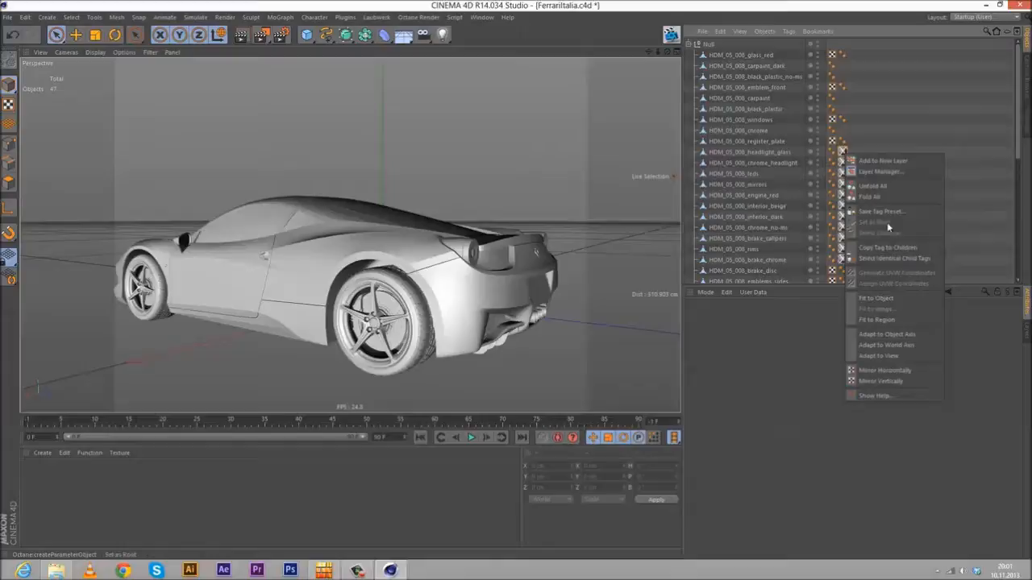
pyautogui.click(946, 156)
pyautogui.moveTo(855, 154); pyautogui.dragTo(839, 260)
pyautogui.press('Delete')
# - Remove the empty texture tags from the objects brake_disc through rim_logo
pyautogui.scroll(-6, 889, 227)
pyautogui.moveTo(867, 71); pyautogui.dragTo(839, 166)
pyautogui.press('Delete')
pyautogui.click(842, 100)
pyautogui.press('Delete')
pyautogui.click(853, 111)
pyautogui.press('Delete')
pyautogui.press('Delete')
pyautogui.click(857, 175)
pyautogui.press('Delete')
# - Remove the empty texture tags from the front-right objects brake_chrome_fr, brake_disc_fr, rim_logo_fr, brake_caliper_fr and brake_black_fr
pyautogui.click(843, 187)
pyautogui.press('Delete')
pyautogui.click(856, 197)
pyautogui.press('Delete')
pyautogui.click(856, 208)
pyautogui.press('Delete')
pyautogui.click(842, 217)
pyautogui.press('Delete')
pyautogui.click(842, 228)
pyautogui.press('Delete')
# - Remove the empty texture tags from the objects rim_fr, tire_fr, rim_fl and brake_disc_fl
pyautogui.click(842, 238)
pyautogui.press('Delete')
pyautogui.click(853, 249)
pyautogui.press('Delete')
pyautogui.click(845, 262)
pyautogui.press('Delete')
pyautogui.click(856, 271)
pyautogui.press('Delete')
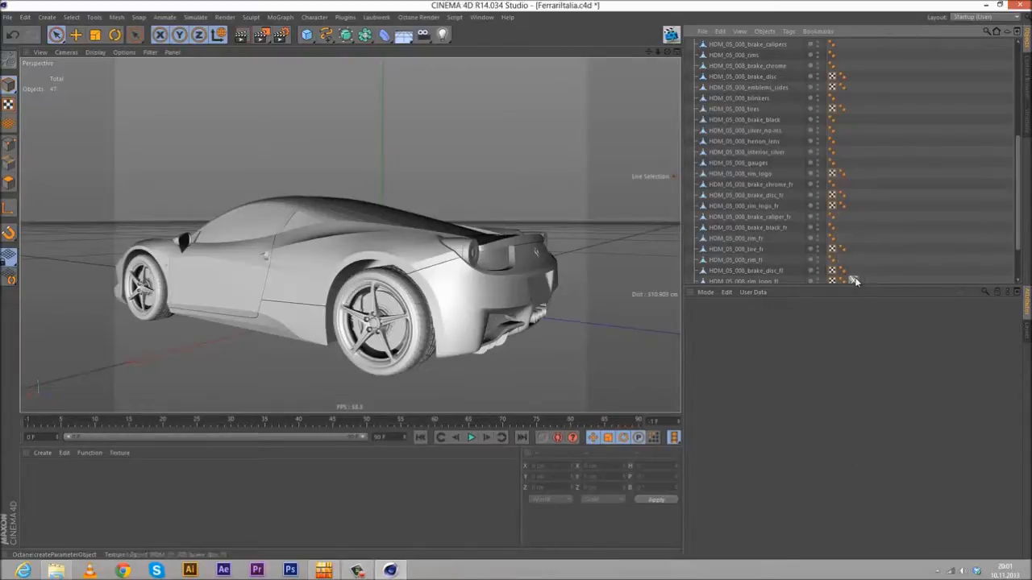
# - Remove the remaining empty texture tags from rim_logo_fl through tire_fl at the end of the hierarchy
pyautogui.click(853, 280)
pyautogui.press('Delete')
pyautogui.scroll(-2, 868, 249)
pyautogui.moveTo(857, 236); pyautogui.dragTo(837, 260)
pyautogui.press('Delete')
pyautogui.click(853, 269)
pyautogui.press('Delete')
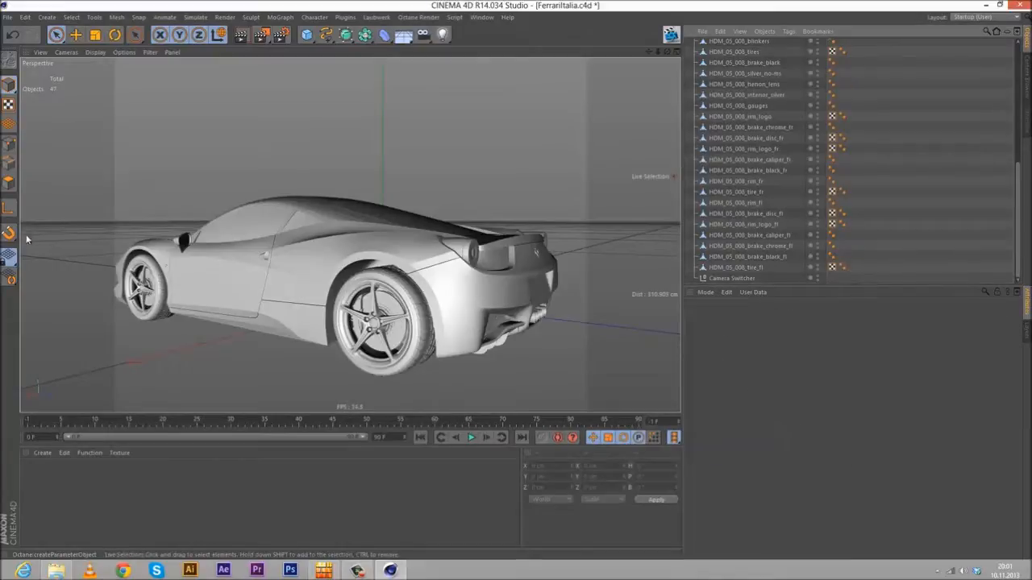
# - Switch to polygon mode and display the car with Gouraud Shading (Lines)
pyautogui.click(8, 182)
pyautogui.keyDown('alt'); pyautogui.moveTo(435, 168); pyautogui.dragTo(292, 176); pyautogui.keyUp('alt')
pyautogui.click(94, 53)
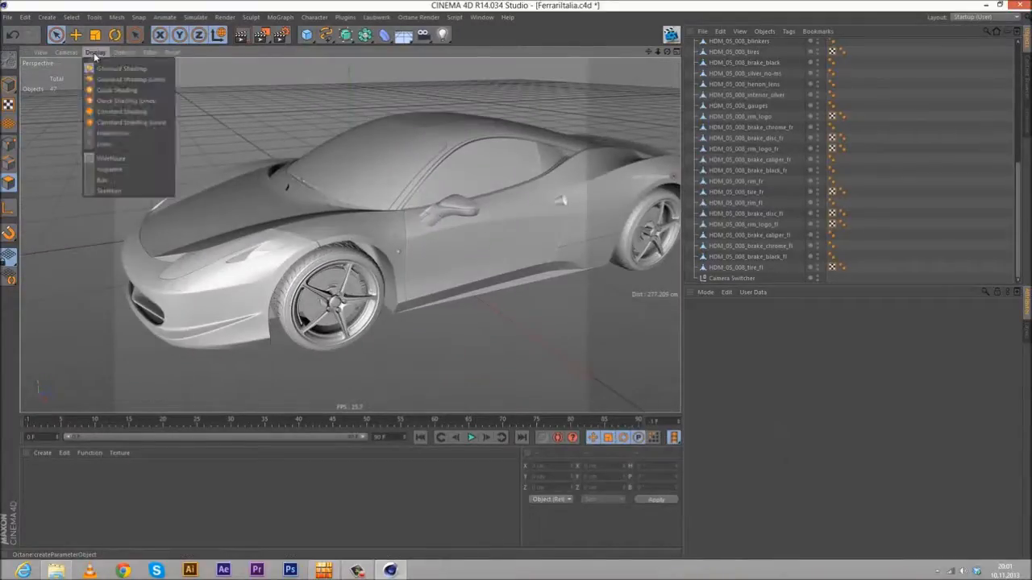
pyautogui.click(136, 80)
pyautogui.keyDown('alt'); pyautogui.moveTo(527, 320); pyautogui.dragTo(457, 158); pyautogui.keyUp('alt')
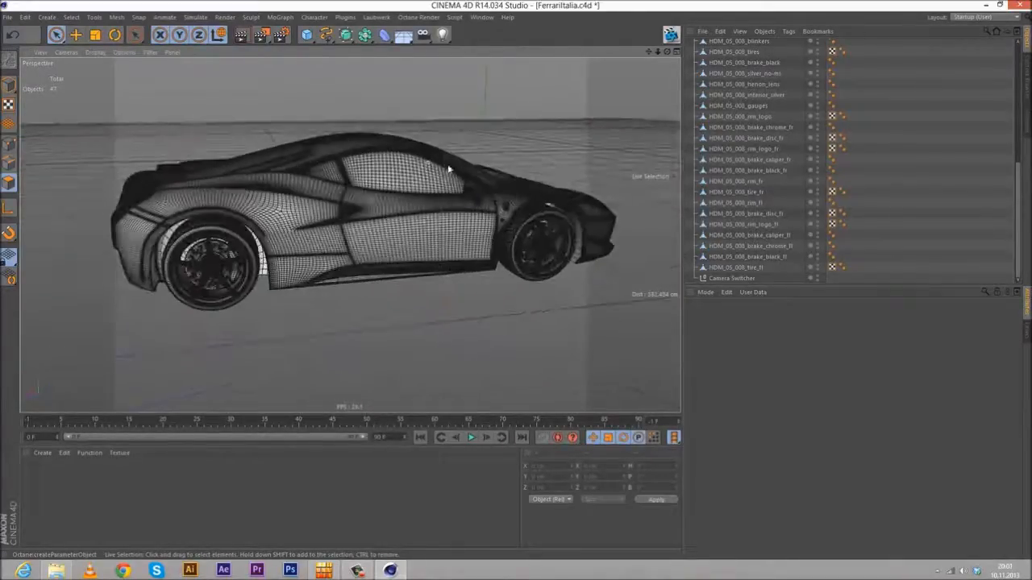
# - Examine the car's polygon mesh from the side, front and rear
pyautogui.keyDown('alt'); pyautogui.moveTo(456, 159); pyautogui.dragTo(258, 226, button='middle'); pyautogui.keyUp('alt')
pyautogui.keyDown('alt'); pyautogui.moveTo(258, 226); pyautogui.dragTo(456, 263, button='right'); pyautogui.keyUp('alt')
pyautogui.keyDown('alt'); pyautogui.moveTo(456, 263); pyautogui.dragTo(283, 272); pyautogui.keyUp('alt')
pyautogui.keyDown('alt'); pyautogui.moveTo(283, 272); pyautogui.dragTo(371, 252, button='middle'); pyautogui.keyUp('alt')
pyautogui.keyDown('alt'); pyautogui.moveTo(370, 252); pyautogui.dragTo(249, 239, button='right'); pyautogui.keyUp('alt')
pyautogui.keyDown('alt'); pyautogui.moveTo(249, 239); pyautogui.dragTo(535, 232); pyautogui.keyUp('alt')
pyautogui.keyDown('alt'); pyautogui.moveTo(536, 233); pyautogui.dragTo(235, 239, button='middle'); pyautogui.keyUp('alt')
pyautogui.keyDown('alt'); pyautogui.moveTo(350, 233); pyautogui.dragTo(581, 230, button='middle'); pyautogui.keyUp('alt')
pyautogui.keyDown('alt'); pyautogui.moveTo(444, 257); pyautogui.dragTo(540, 238); pyautogui.keyUp('alt')
pyautogui.keyDown('alt'); pyautogui.moveTo(540, 238); pyautogui.dragTo(219, 234, button='middle'); pyautogui.keyUp('alt')
pyautogui.keyDown('alt'); pyautogui.moveTo(219, 234); pyautogui.dragTo(555, 221); pyautogui.keyUp('alt')
pyautogui.keyDown('alt'); pyautogui.moveTo(556, 222); pyautogui.dragTo(454, 226, button='middle'); pyautogui.keyUp('alt')
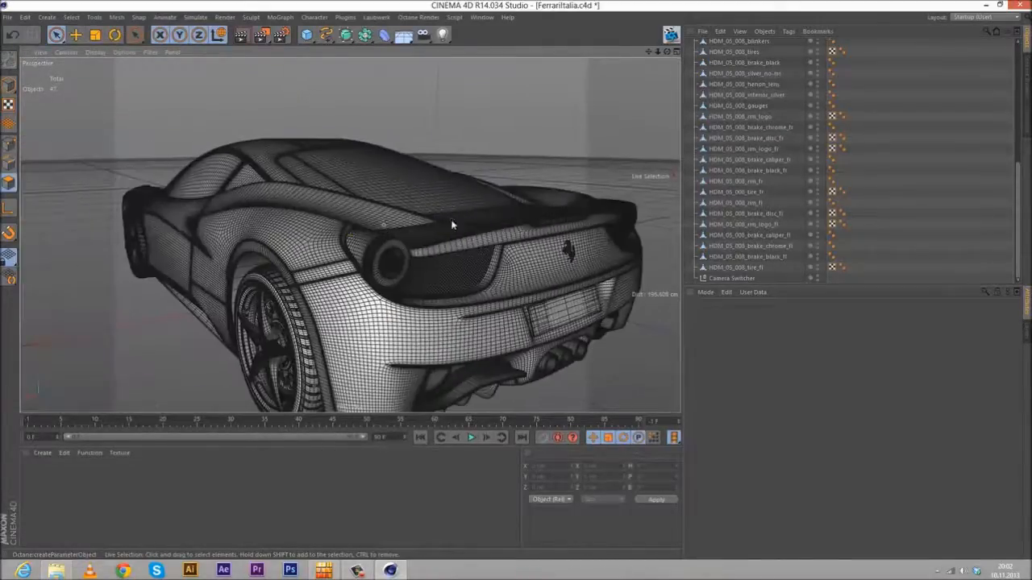
pyautogui.keyDown('alt'); pyautogui.moveTo(307, 240); pyautogui.dragTo(325, 168); pyautogui.keyUp('alt')
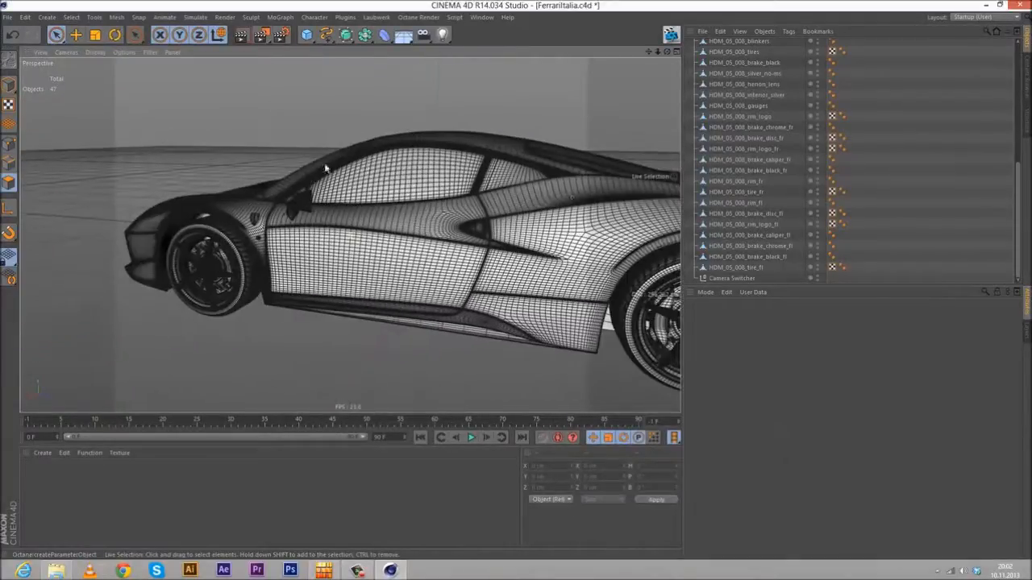
# - Display the car in Quick Shading for comparison, and return the viewport to Gouraud Shading (Lines)
pyautogui.click(98, 52)
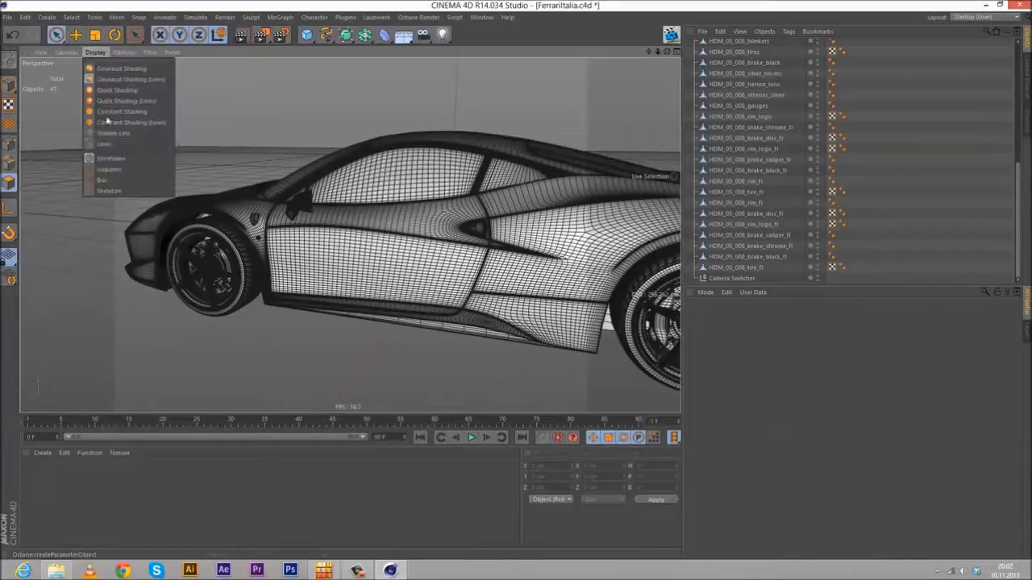
pyautogui.click(107, 91)
pyautogui.moveTo(311, 264)
pyautogui.keyDown('alt'); pyautogui.mouseDown()
pyautogui.moveTo(148, 220)
pyautogui.moveTo(443, 219)
pyautogui.moveTo(271, 262)
pyautogui.moveTo(154, 218)
pyautogui.moveTo(312, 254)
pyautogui.moveTo(103, 58)
pyautogui.mouseUp(); pyautogui.keyUp('alt')
pyautogui.click(97, 53)
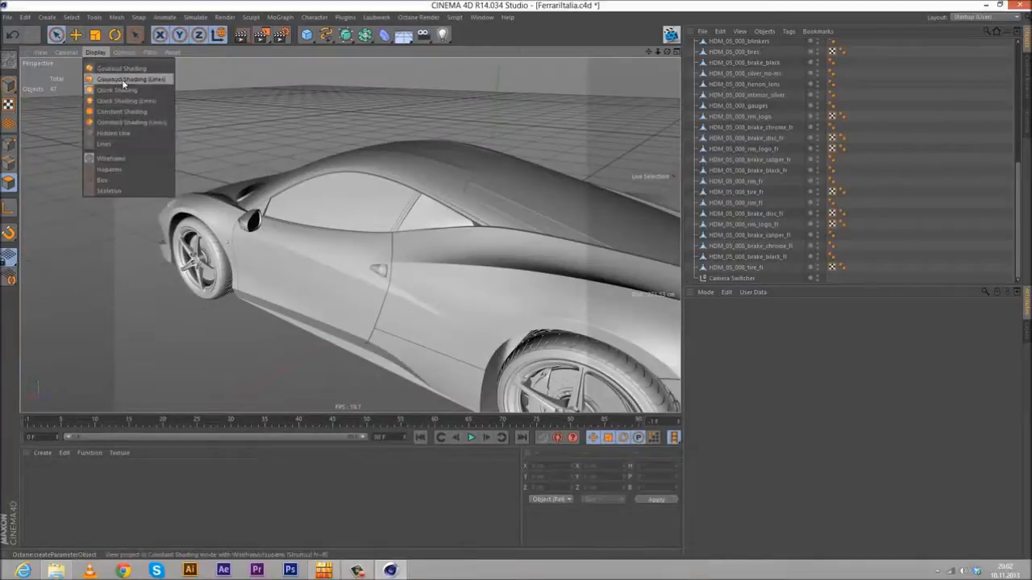
pyautogui.click(123, 80)
pyautogui.keyDown('alt'); pyautogui.moveTo(426, 290); pyautogui.dragTo(529, 286); pyautogui.keyUp('alt')
pyautogui.keyDown('alt'); pyautogui.moveTo(423, 169); pyautogui.dragTo(385, 265); pyautogui.keyUp('alt')
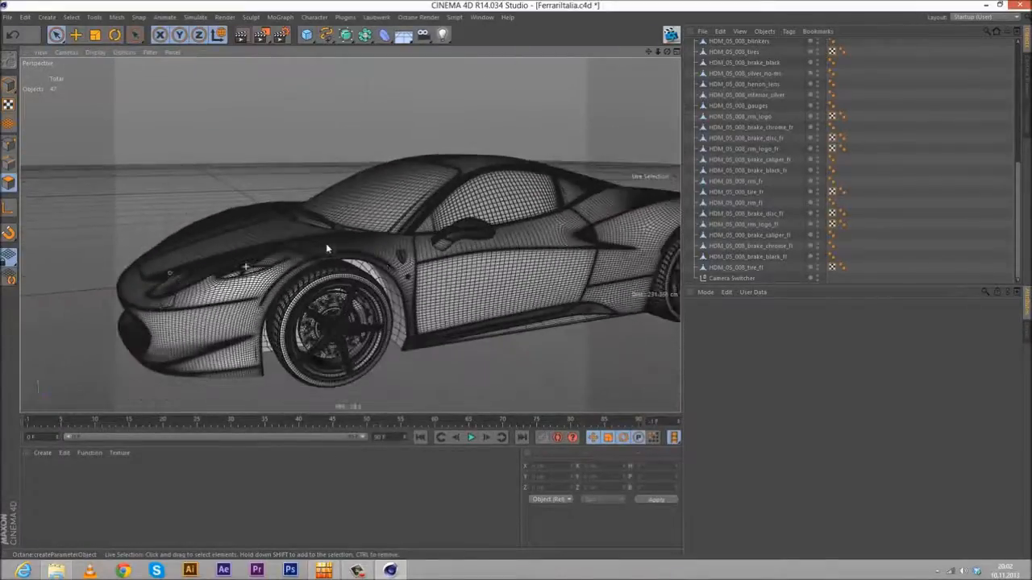
# - Select all car parts from HDM_05_008_glass_red to HDM_05_008_tire_fl and check the model's total polygon count
pyautogui.scroll(5, 739, 89)
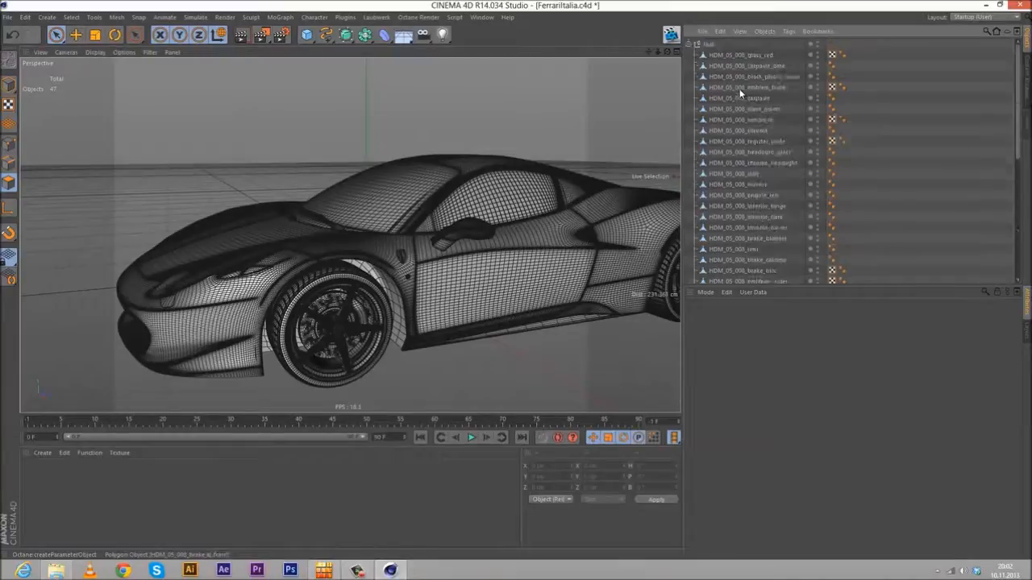
pyautogui.click(748, 56)
pyautogui.scroll(-5, 753, 203)
pyautogui.keyDown('shift'); pyautogui.click(740, 267); pyautogui.keyUp('shift')
pyautogui.moveTo(371, 151)
pyautogui.keyDown('alt'); pyautogui.mouseDown()
pyautogui.moveTo(311, 175)
pyautogui.moveTo(374, 171)
pyautogui.mouseUp(); pyautogui.keyUp('alt')
pyautogui.keyDown('alt'); pyautogui.moveTo(286, 181); pyautogui.dragTo(295, 181); pyautogui.keyUp('alt')
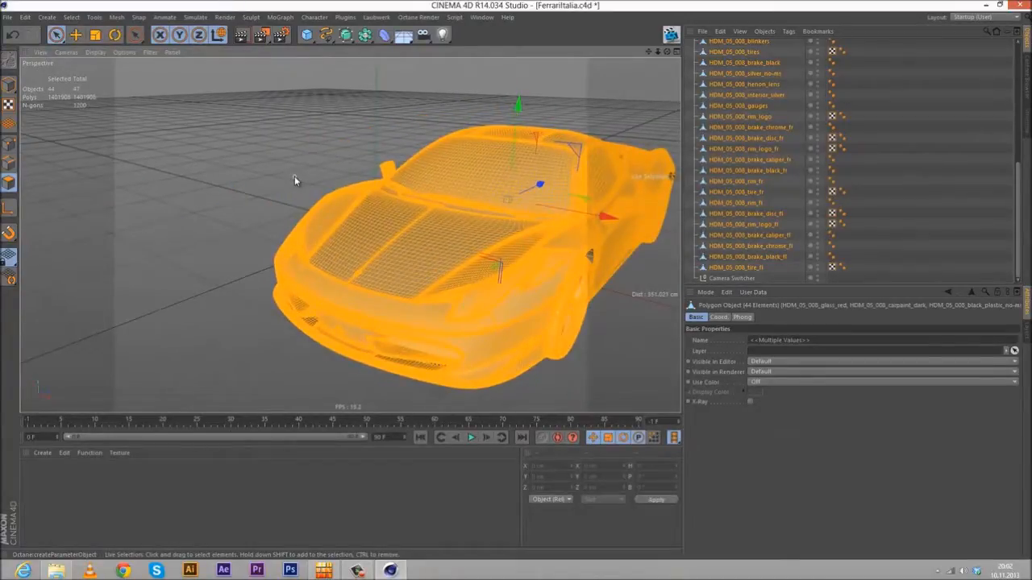
pyautogui.keyDown('alt'); pyautogui.moveTo(395, 171); pyautogui.dragTo(311, 151); pyautogui.keyUp('alt')
pyautogui.click(373, 146)
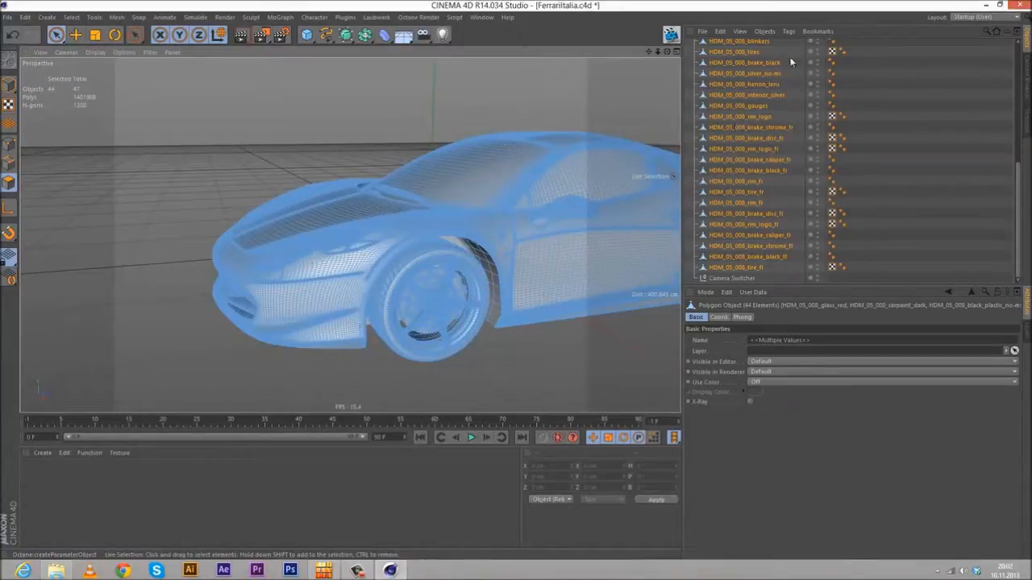
pyautogui.scroll(10, 784, 121)
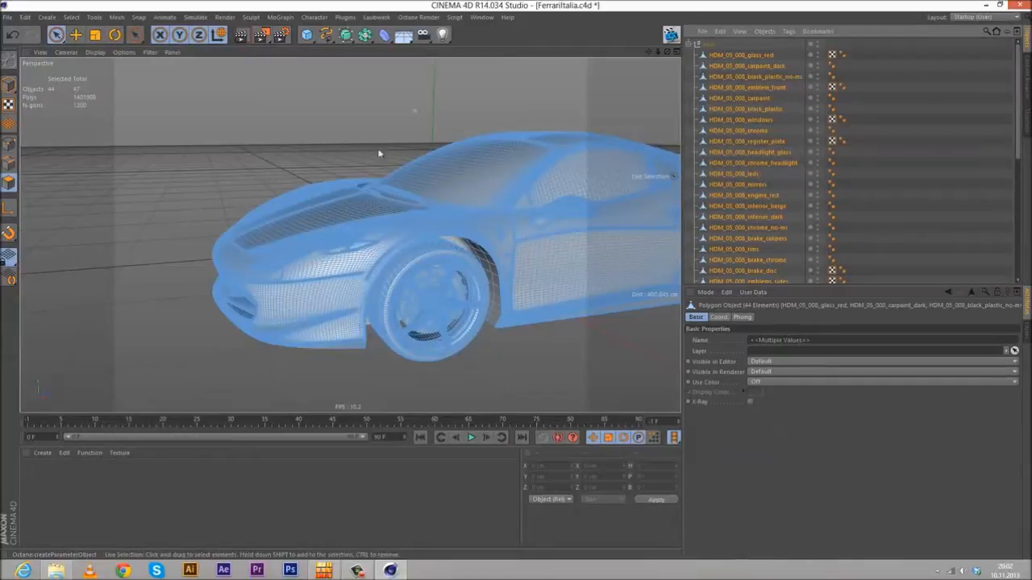
# - Return to model mode, set the viewport to Quick Shading and show the car from its rear three-quarter side
pyautogui.click(11, 87)
pyautogui.keyDown('alt'); pyautogui.moveTo(470, 153); pyautogui.dragTo(318, 95); pyautogui.keyUp('alt')
pyautogui.keyDown('alt'); pyautogui.moveTo(318, 95); pyautogui.dragTo(79, 76, button='middle'); pyautogui.keyUp('alt')
pyautogui.click(96, 53)
pyautogui.click(120, 90)
pyautogui.keyDown('alt'); pyautogui.moveTo(322, 190); pyautogui.dragTo(426, 173); pyautogui.keyUp('alt')
pyautogui.keyDown('alt'); pyautogui.moveTo(426, 172); pyautogui.dragTo(274, 197, button='middle'); pyautogui.keyUp('alt')
pyautogui.keyDown('alt'); pyautogui.moveTo(398, 222); pyautogui.dragTo(378, 187); pyautogui.keyUp('alt')
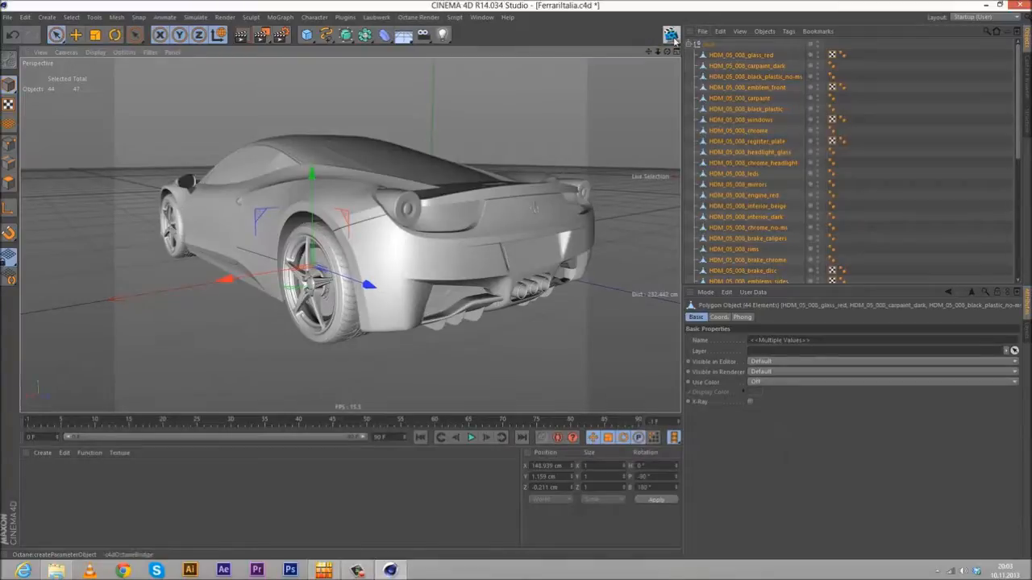
pyautogui.click(417, 18)
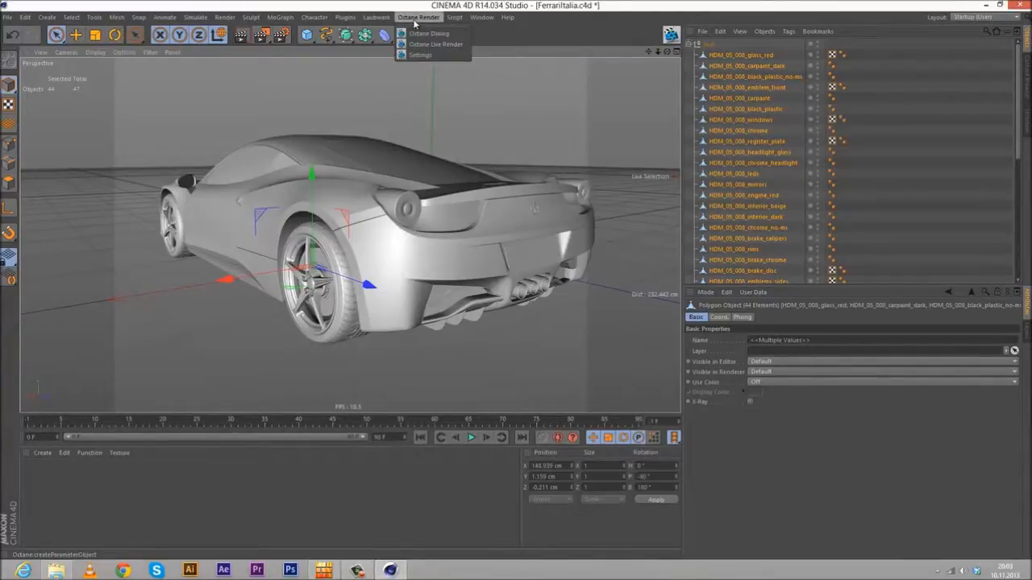
pyautogui.click(660, 41)
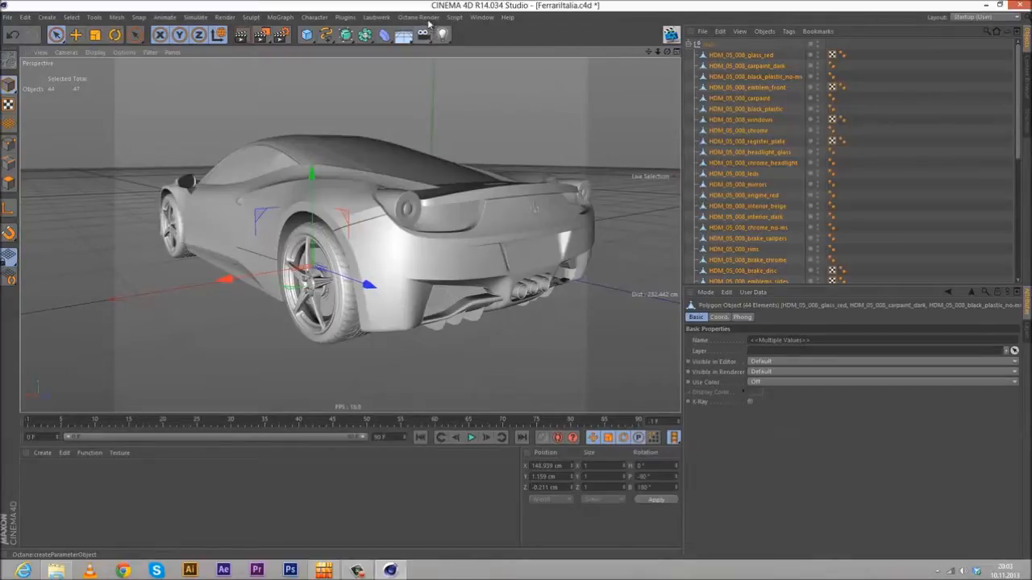
pyautogui.click(417, 18)
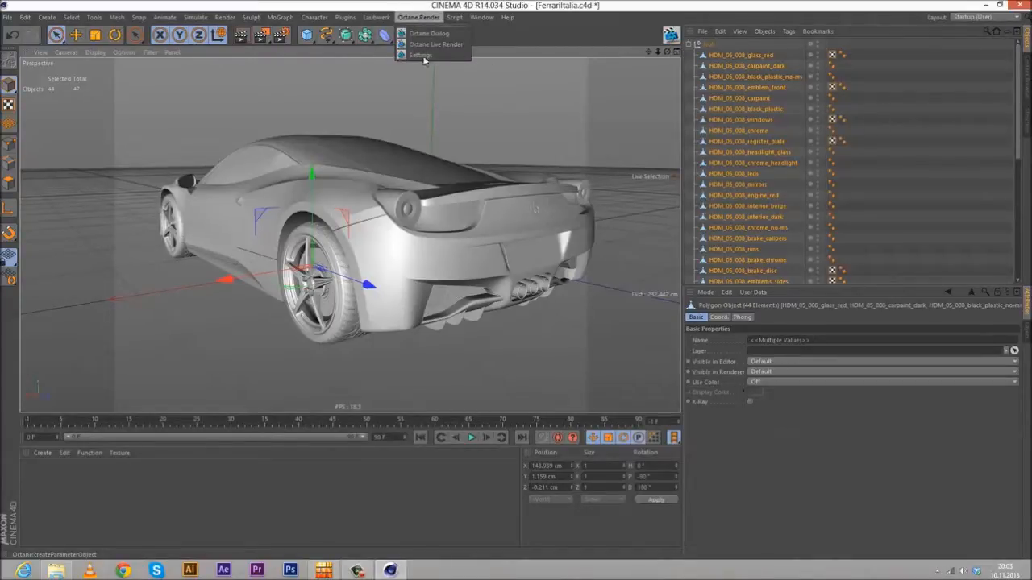
pyautogui.click(576, 35)
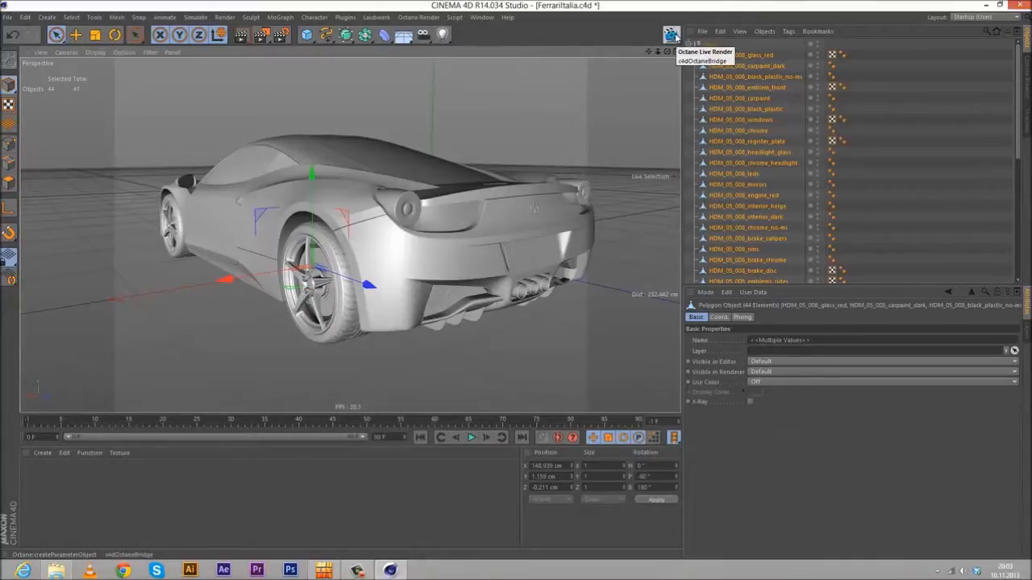
pyautogui.click(481, 17)
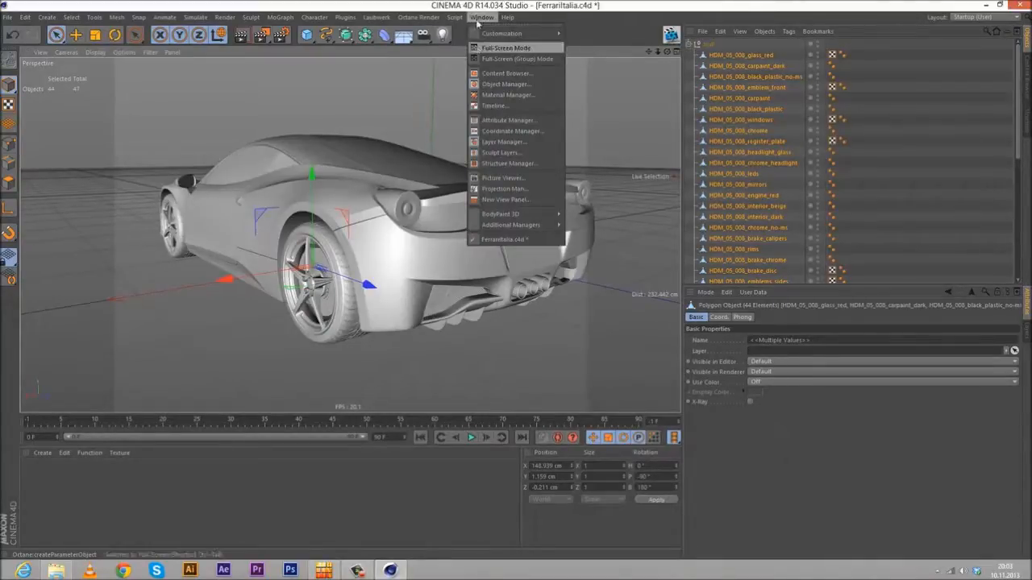
# - Filter the customizable commands by "octane" and place the Octane Live Render command beside the existing Octane icon in the layout
pyautogui.moveTo(516, 33)
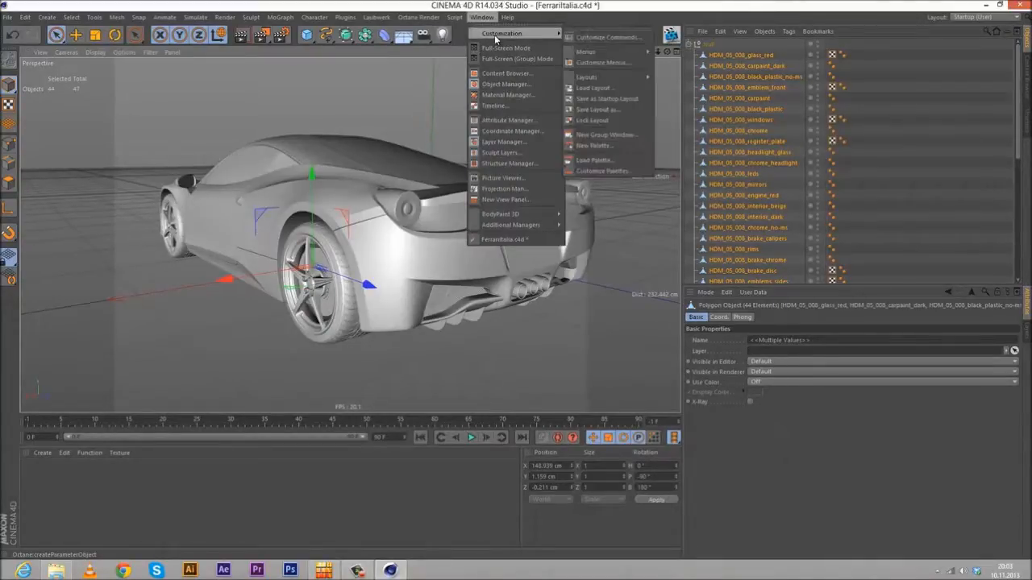
pyautogui.click(627, 38)
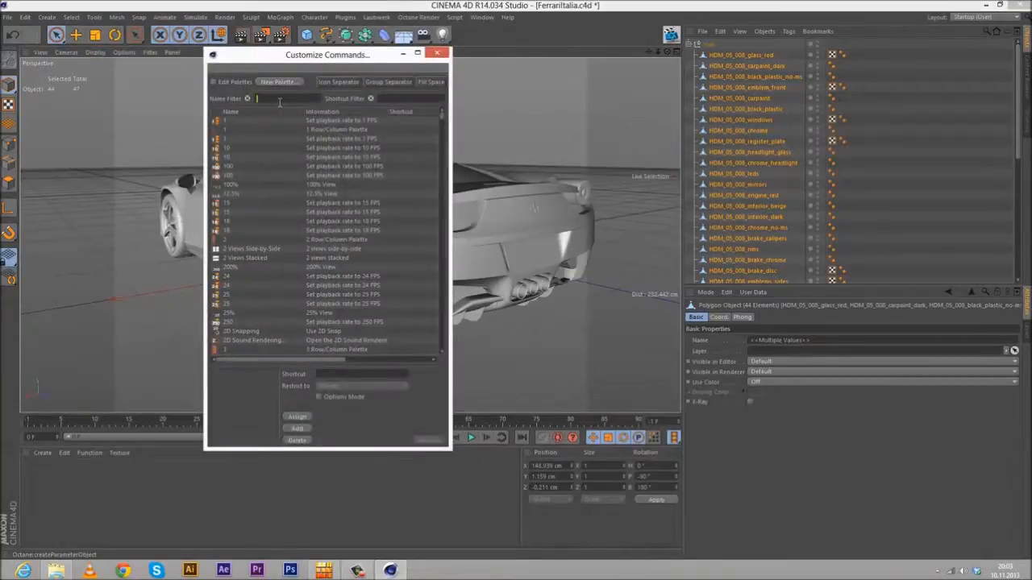
pyautogui.write('octane')
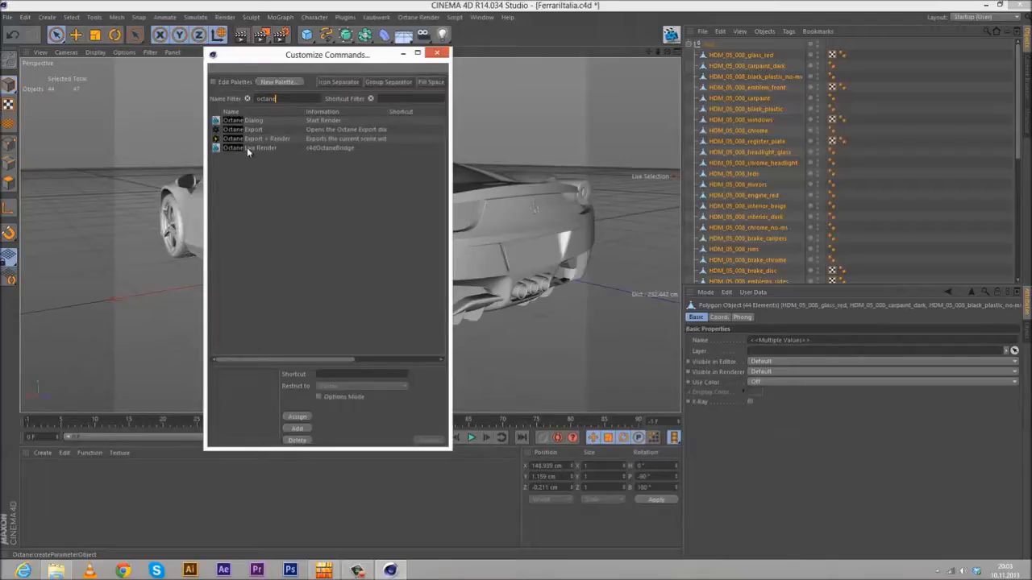
pyautogui.moveTo(221, 150); pyautogui.dragTo(651, 37)
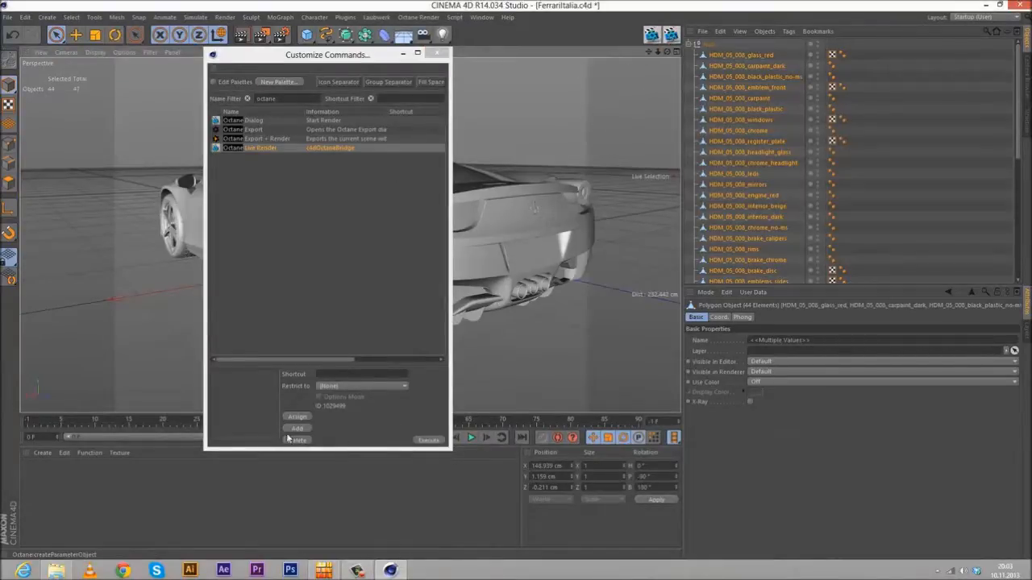
pyautogui.click(437, 54)
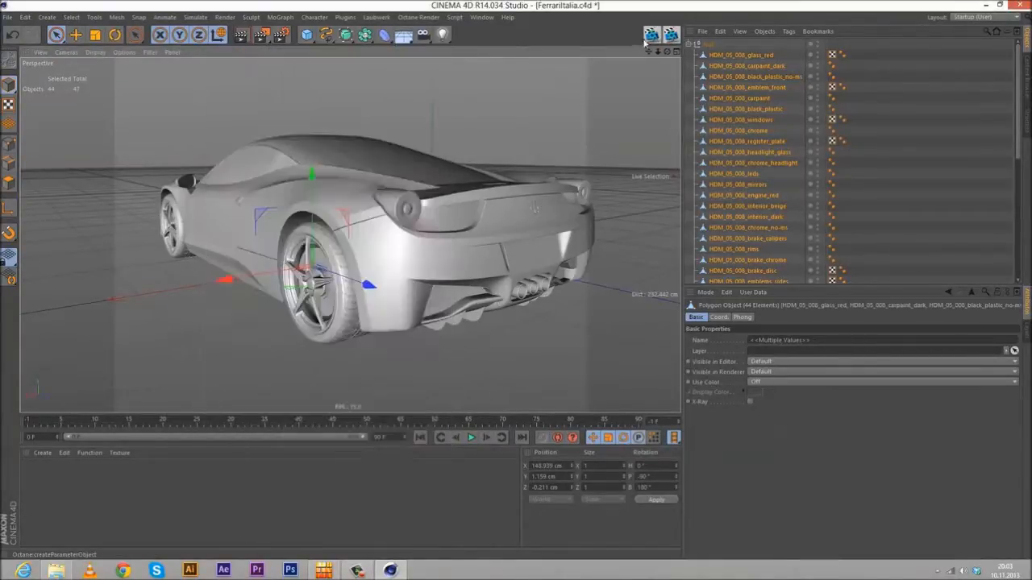
# - Set the render output size to 1280 x 720 pixels
pyautogui.click(280, 33)
pyautogui.doubleClick(242, 55)
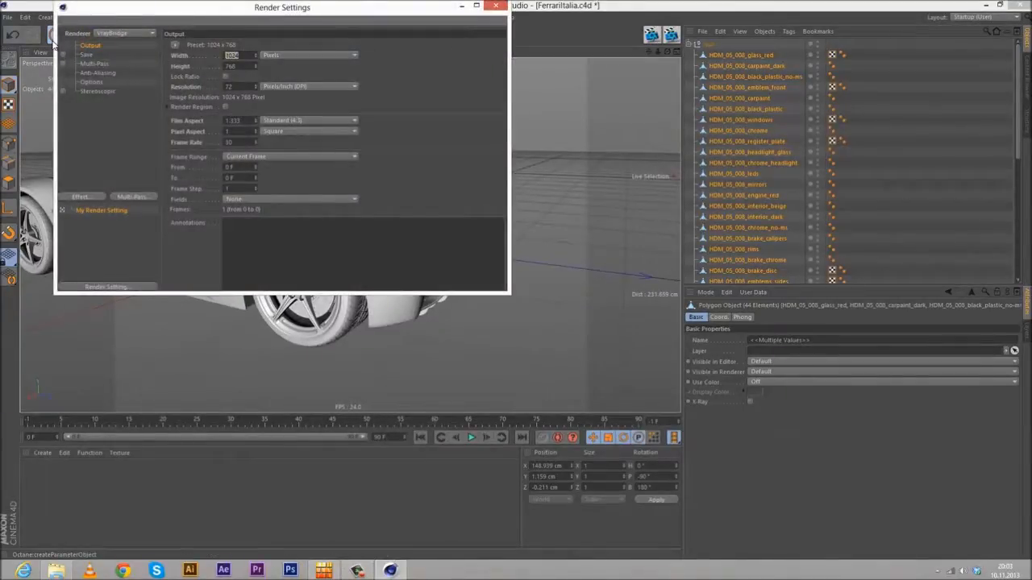
pyautogui.write('1280')
pyautogui.press('Return')
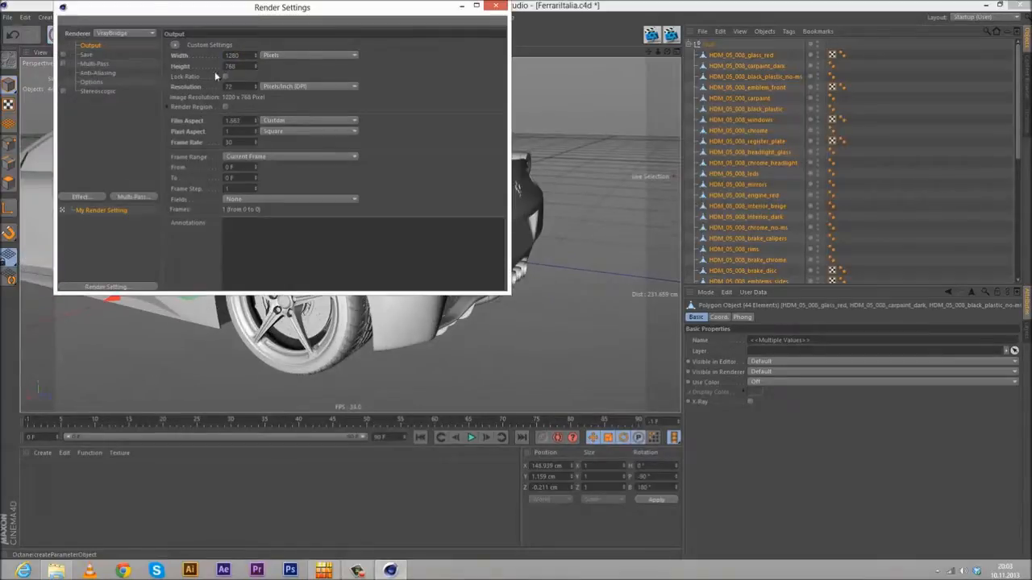
pyautogui.write('720')
pyautogui.press('Return')
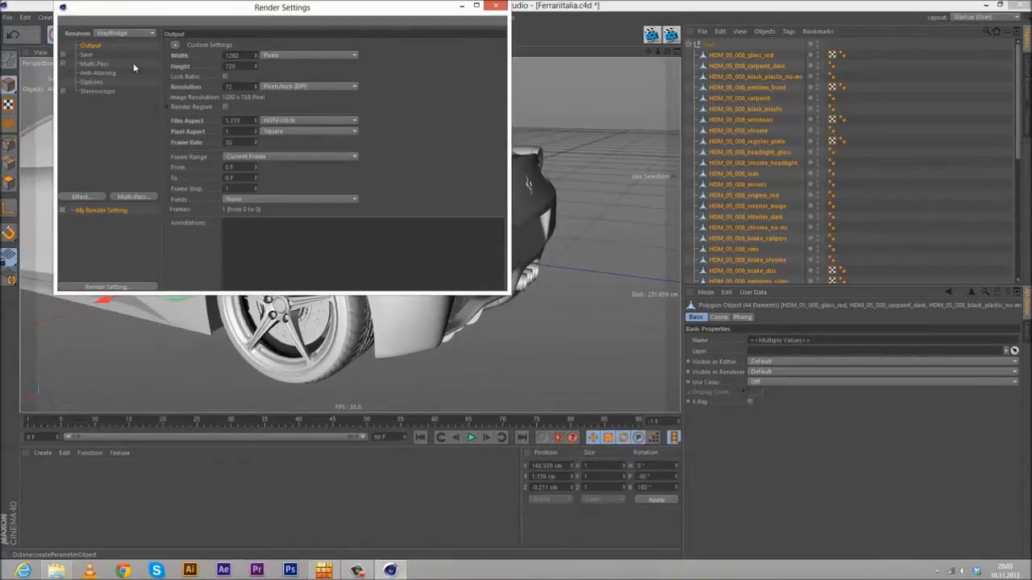
# - Switch the scene's renderer to Octane Renderer and check its method setting
pyautogui.click(127, 33)
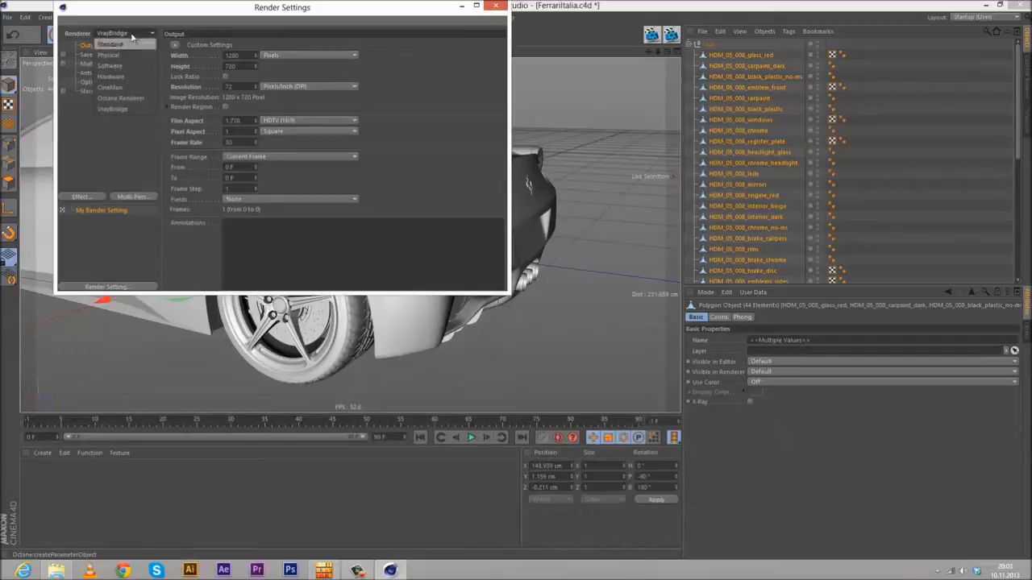
pyautogui.click(123, 98)
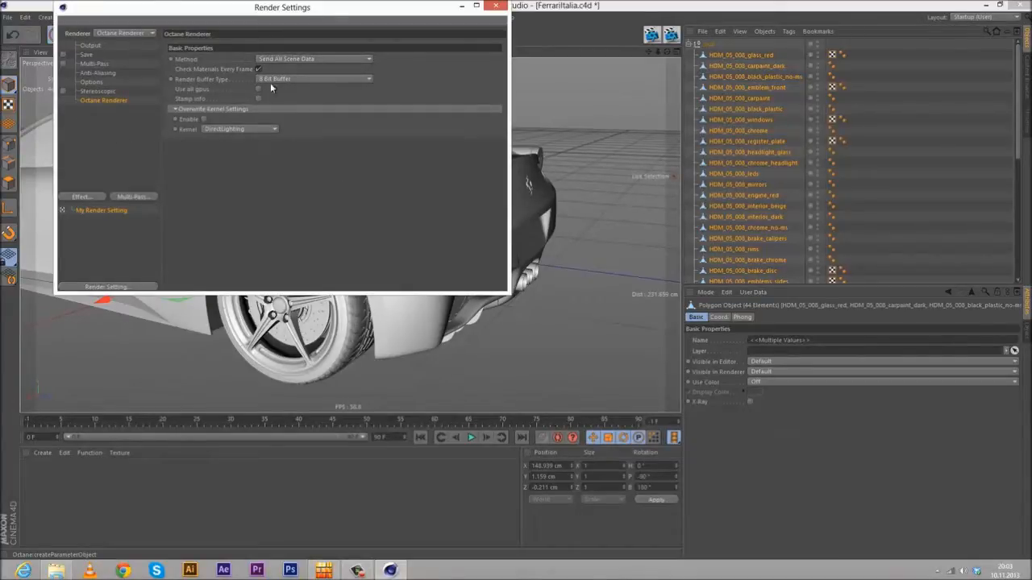
pyautogui.click(295, 62)
pyautogui.click(310, 62)
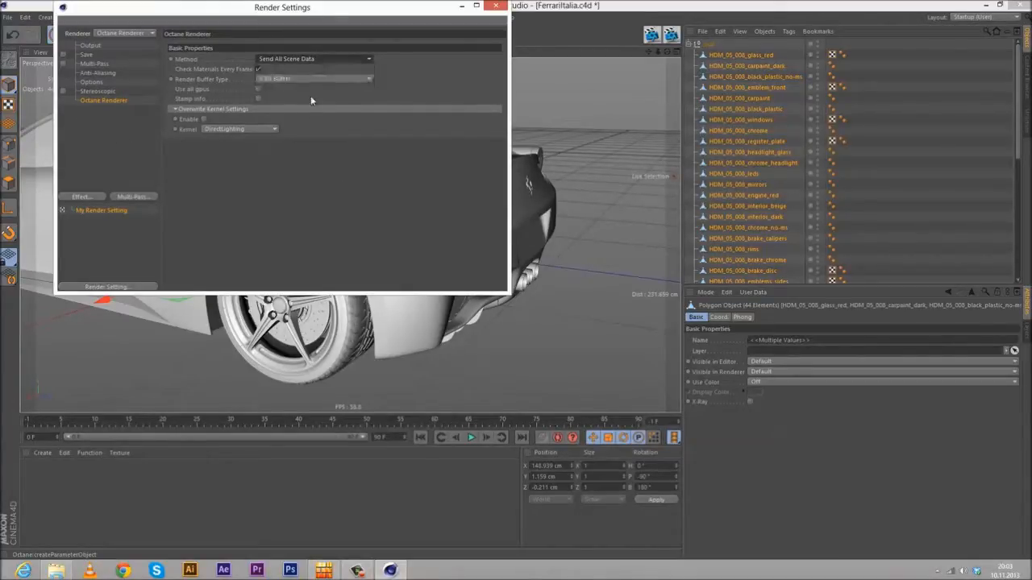
# - Set the Octane Renderer's render buffer type to Float Buffer
pyautogui.click(314, 79)
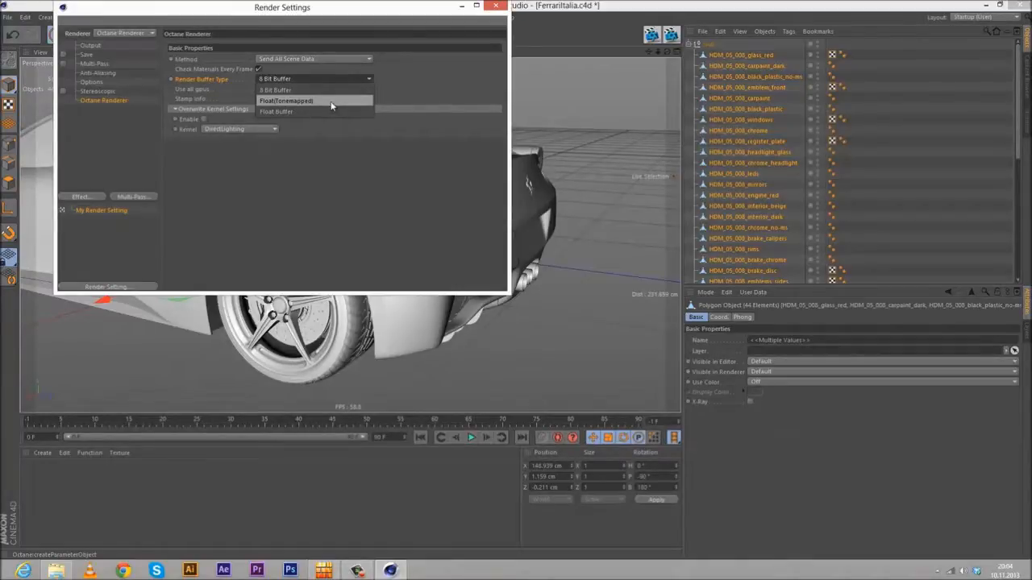
pyautogui.click(342, 80)
pyautogui.click(346, 80)
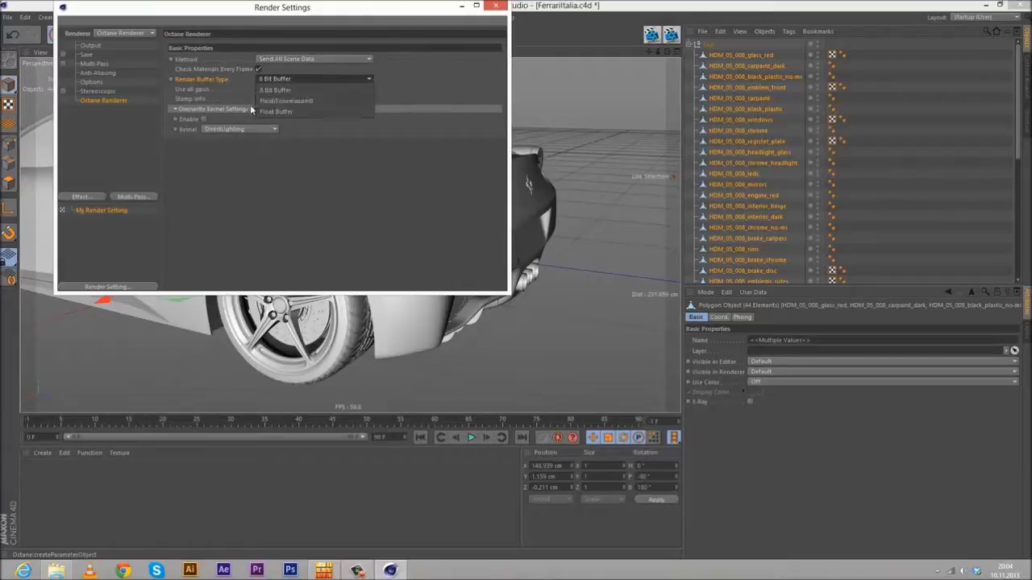
pyautogui.click(311, 112)
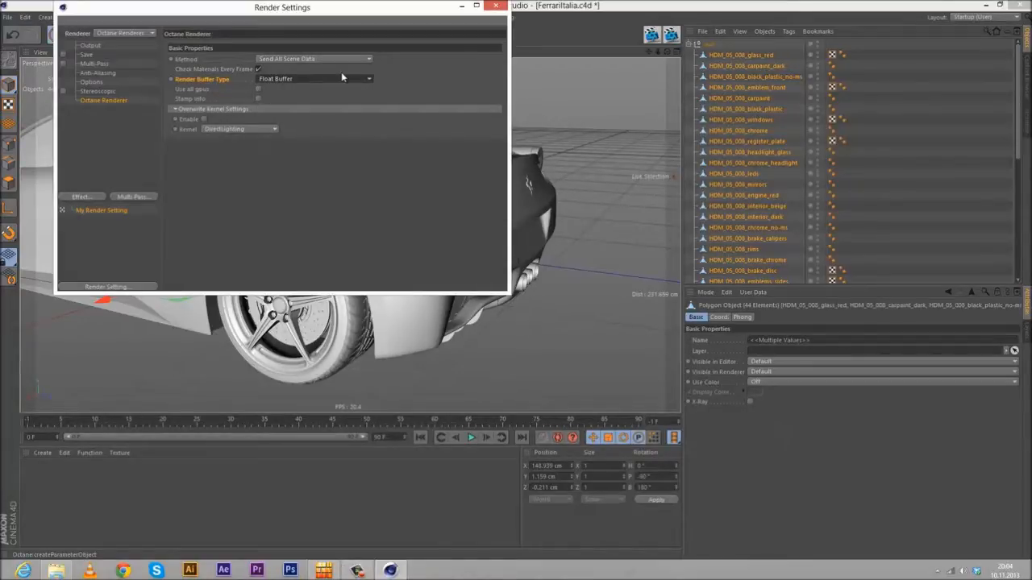
# - Move the render settings window over the viewport and review the Octane Renderer's method and buffer type options
pyautogui.moveTo(333, 11); pyautogui.dragTo(448, 156)
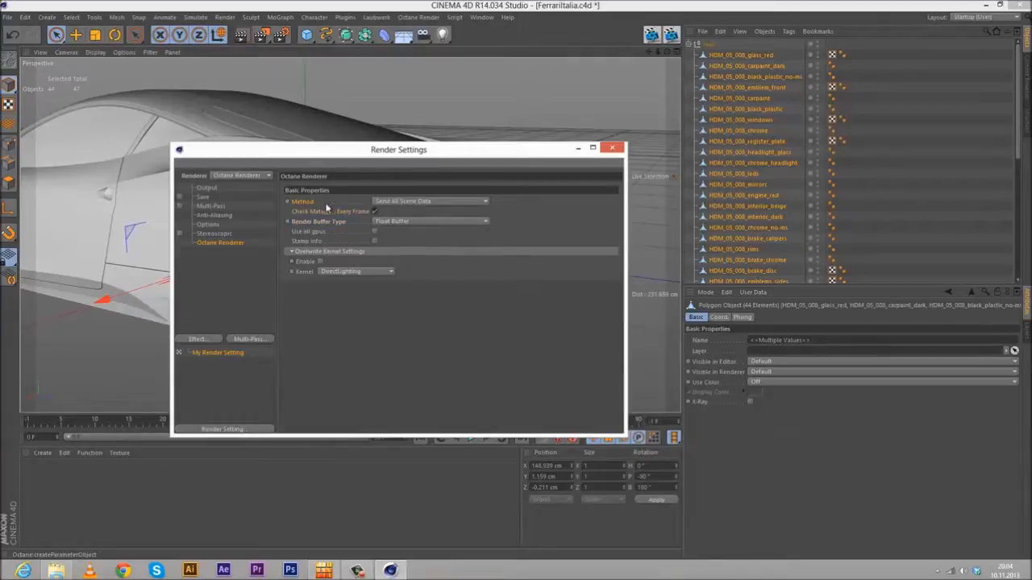
pyautogui.click(436, 223)
pyautogui.click(436, 224)
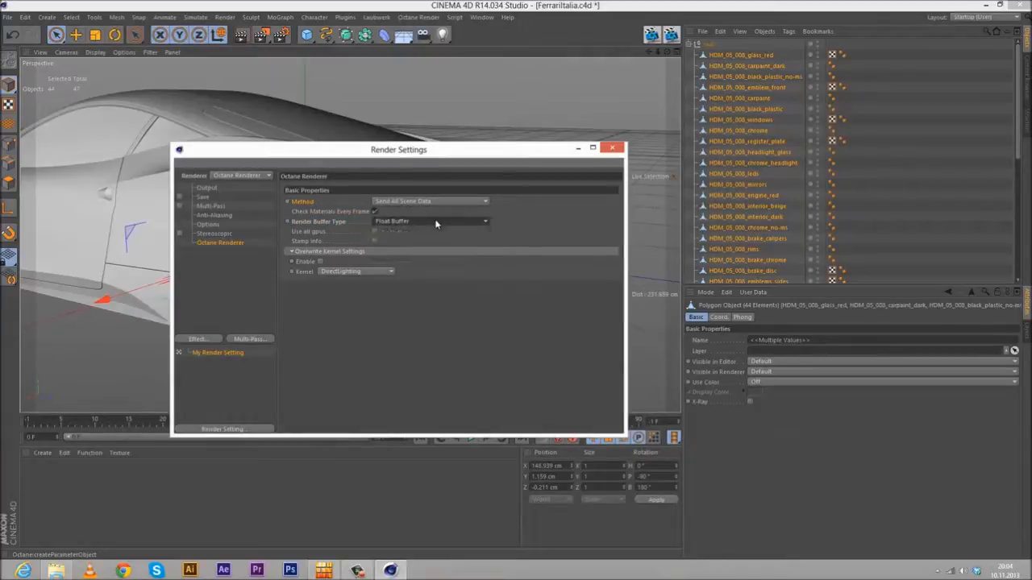
pyautogui.click(211, 252)
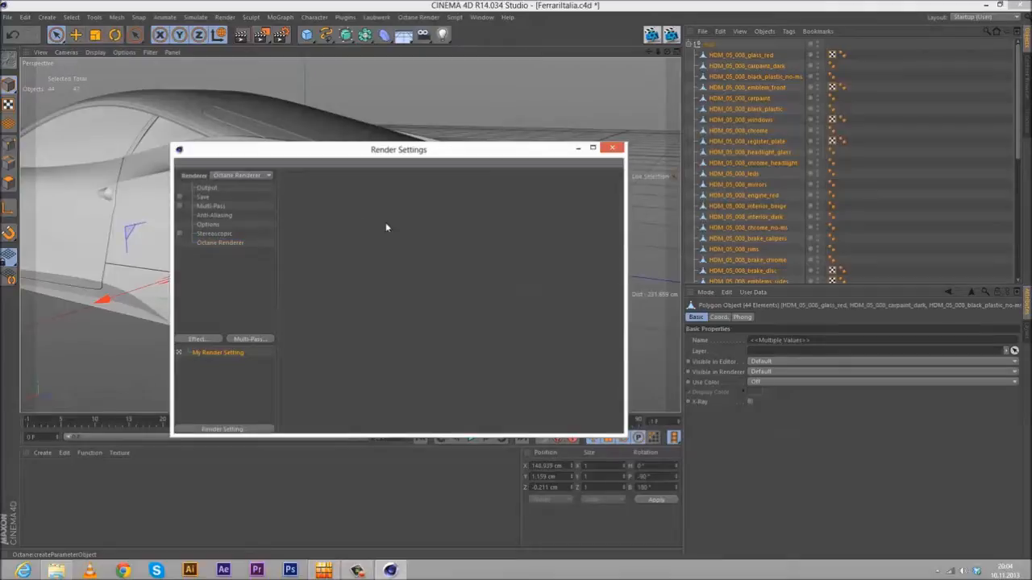
pyautogui.click(222, 245)
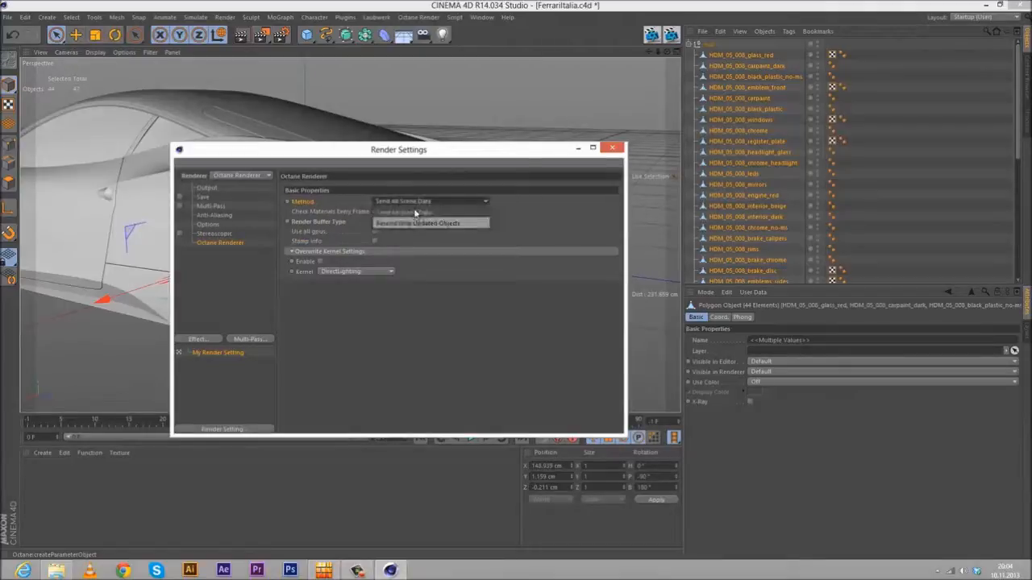
pyautogui.click(412, 223)
pyautogui.click(561, 232)
# - Set the Octane render buffer type to Float(Tonemapped) and close the render settings
pyautogui.click(431, 224)
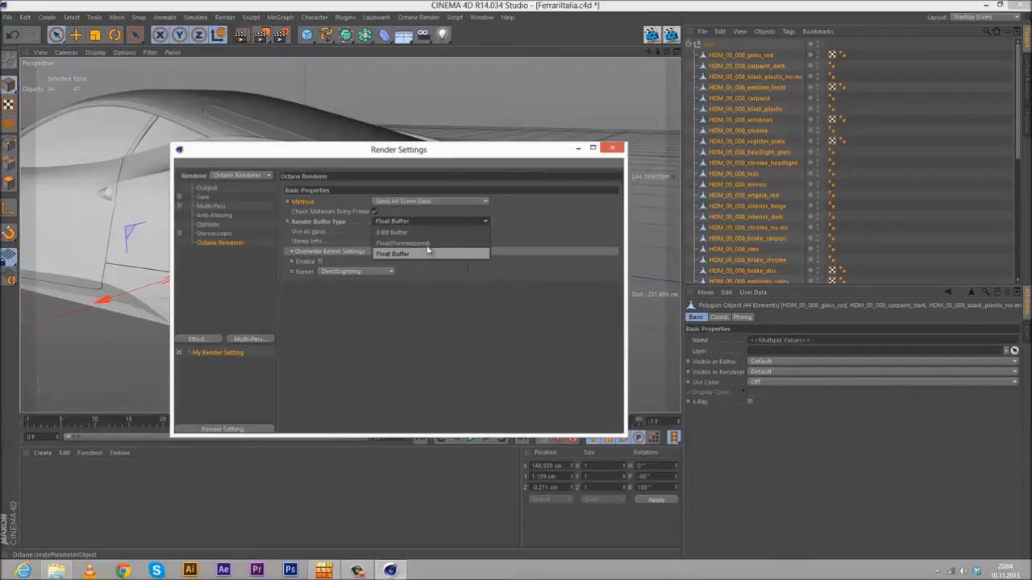
pyautogui.click(566, 226)
pyautogui.click(412, 222)
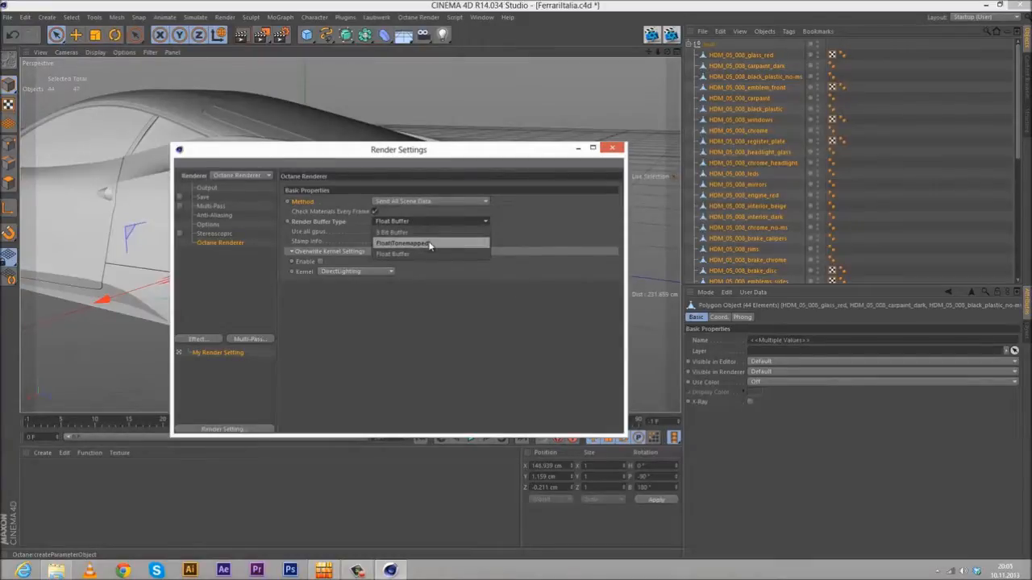
pyautogui.click(425, 244)
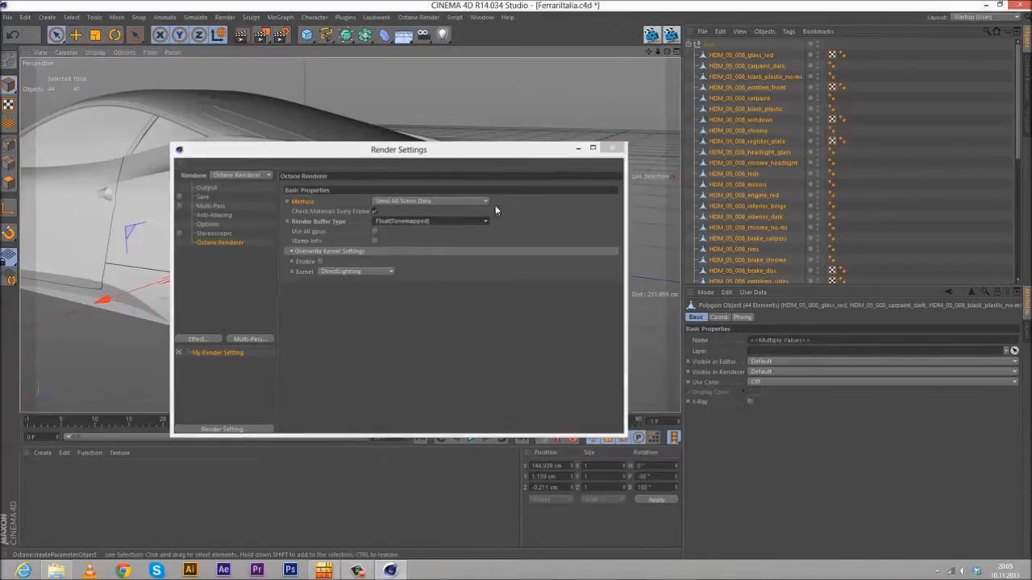
pyautogui.click(615, 150)
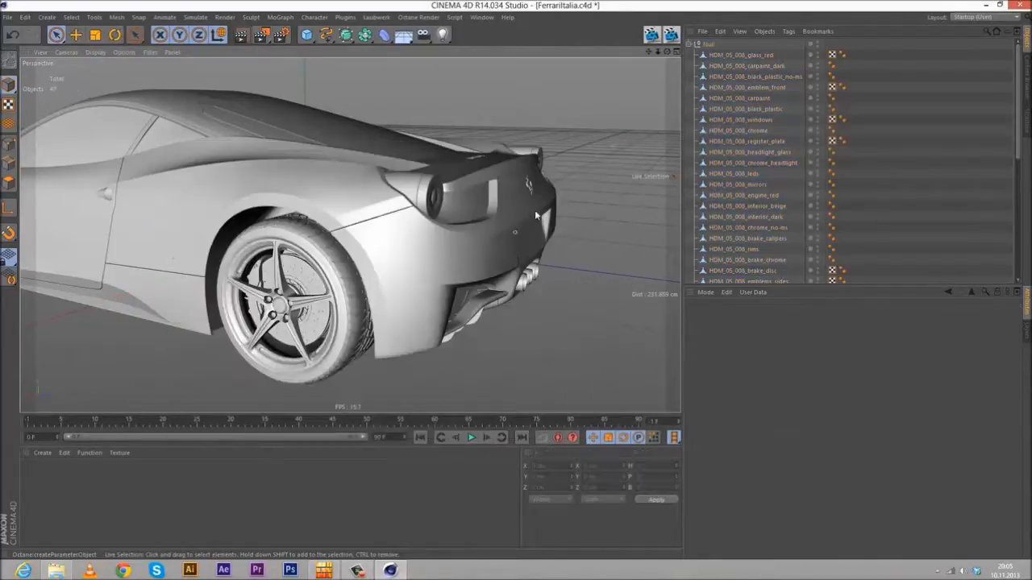
# - Add a plane beneath the car at about 153.6 cm in X and stretch its height to about 585 cm
pyautogui.keyDown('alt'); pyautogui.moveTo(535, 210); pyautogui.dragTo(338, 202); pyautogui.keyUp('alt')
pyautogui.click(75, 35)
pyautogui.keyDown('alt'); pyautogui.moveTo(274, 209); pyautogui.dragTo(418, 179); pyautogui.keyUp('alt')
pyautogui.scroll(-2, 418, 179)
pyautogui.moveTo(307, 35); pyautogui.dragTo(223, 210)
pyautogui.keyDown('alt'); pyautogui.moveTo(363, 229); pyautogui.dragTo(466, 251); pyautogui.keyUp('alt')
pyautogui.moveTo(531, 248); pyautogui.dragTo(645, 263)
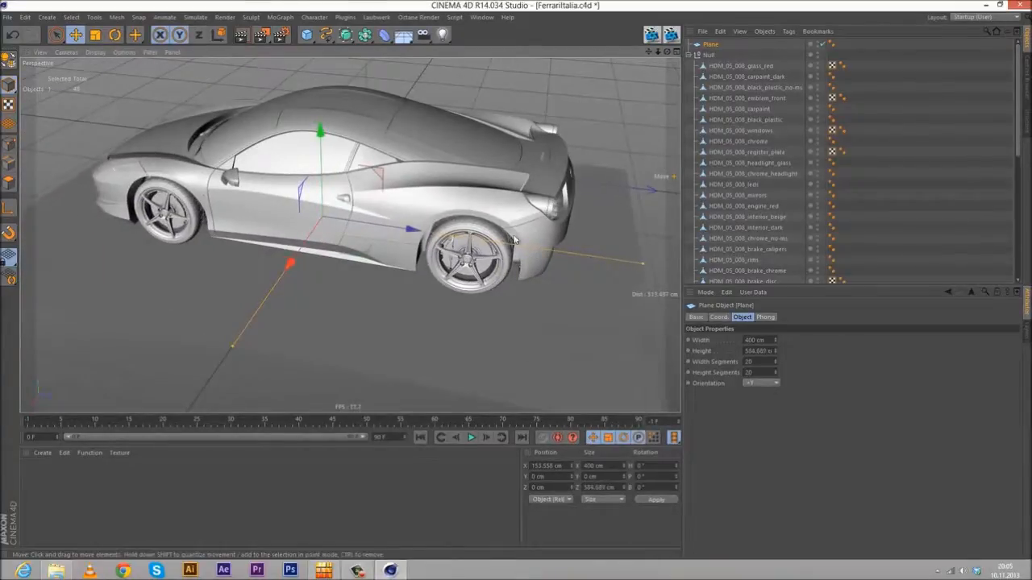
# - Shift the plane under the car along the Z axis to about -9.8 cm
pyautogui.keyDown('alt'); pyautogui.moveTo(584, 232); pyautogui.dragTo(608, 226); pyautogui.keyUp('alt')
pyautogui.keyDown('alt'); pyautogui.moveTo(608, 226); pyautogui.dragTo(204, 271, button='middle'); pyautogui.keyUp('alt')
pyautogui.keyDown('alt'); pyautogui.moveTo(204, 271); pyautogui.dragTo(392, 233); pyautogui.keyUp('alt')
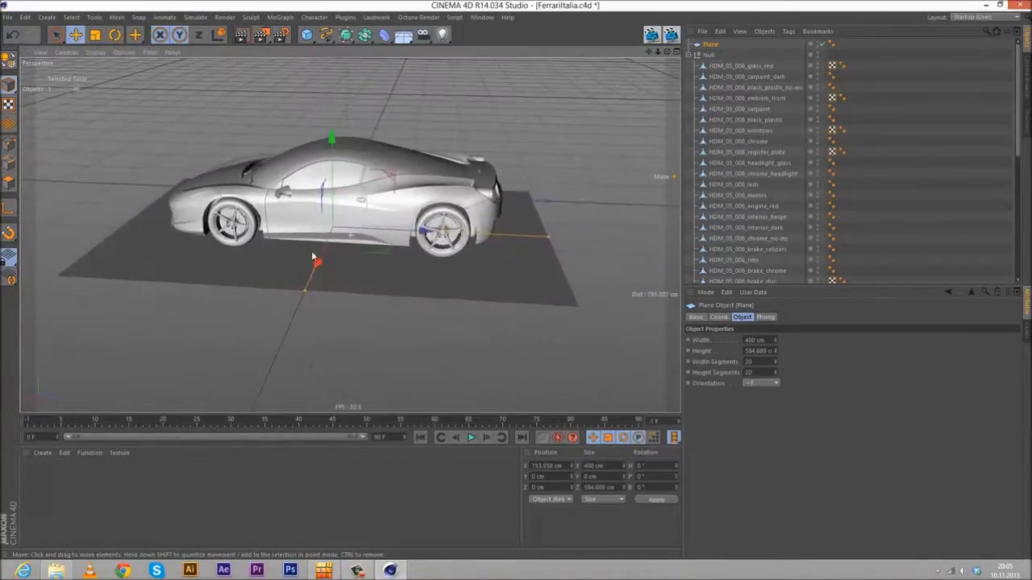
pyautogui.keyDown('alt'); pyautogui.moveTo(392, 233); pyautogui.dragTo(411, 263, button='middle'); pyautogui.keyUp('alt')
pyautogui.moveTo(438, 264); pyautogui.dragTo(429, 262)
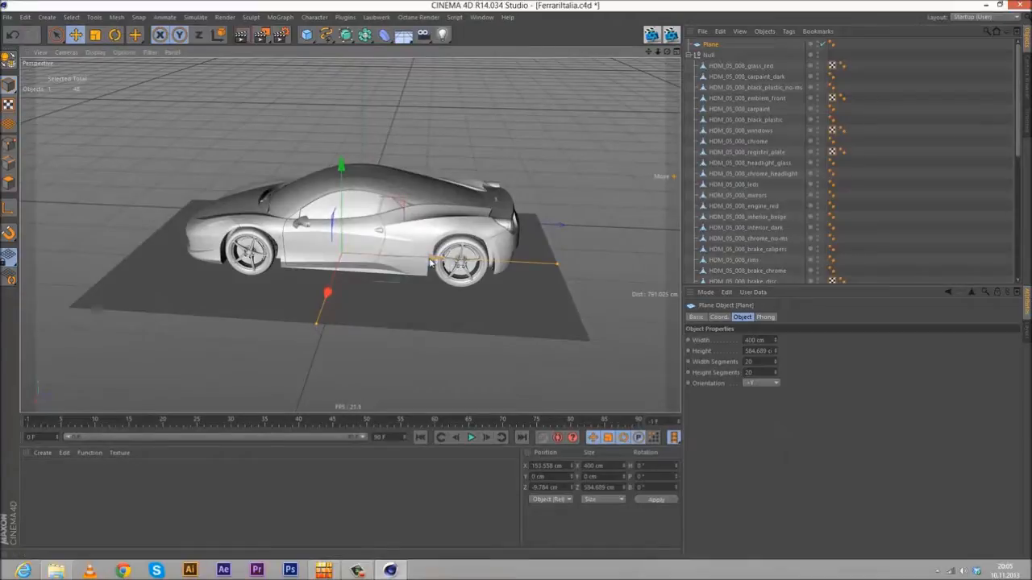
# - Open the Octane Live Viewer and its control window, narrow the controls, enlarge the viewer and arrange the controls directly above it
pyautogui.keyDown('alt'); pyautogui.moveTo(430, 263); pyautogui.dragTo(591, 82); pyautogui.keyUp('alt')
pyautogui.click(652, 35)
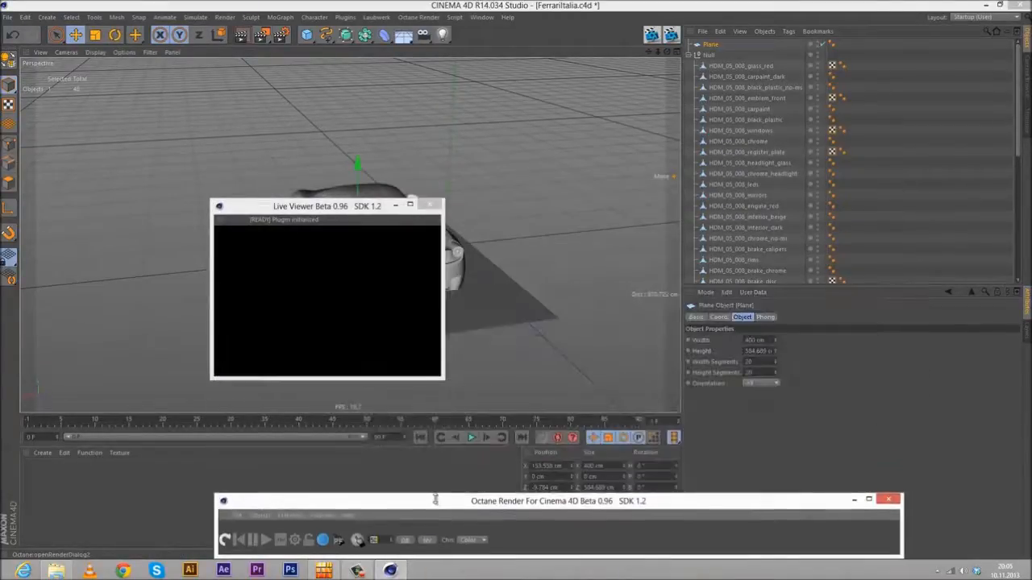
pyautogui.moveTo(433, 508); pyautogui.dragTo(401, 109)
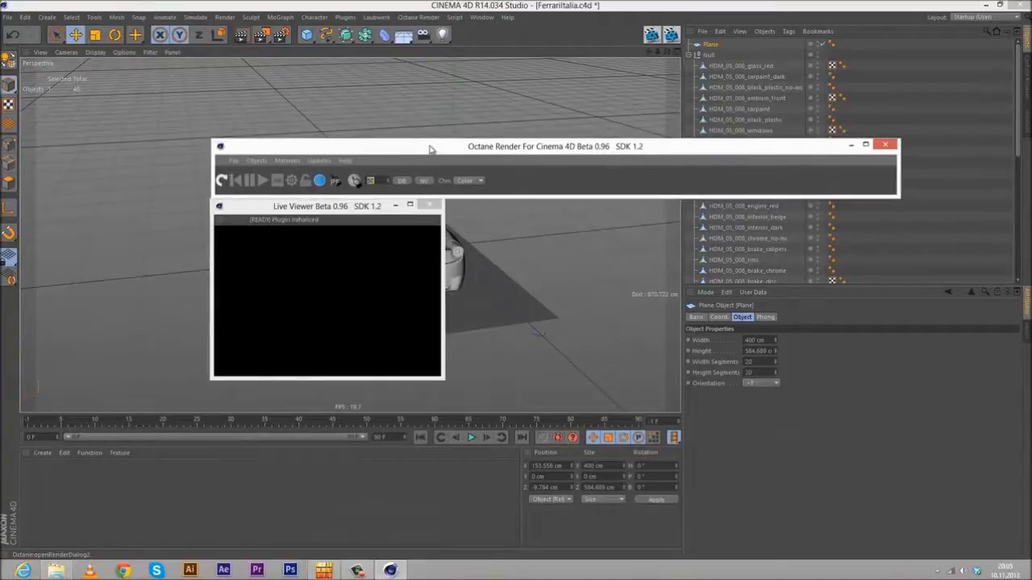
pyautogui.moveTo(900, 175); pyautogui.dragTo(479, 171)
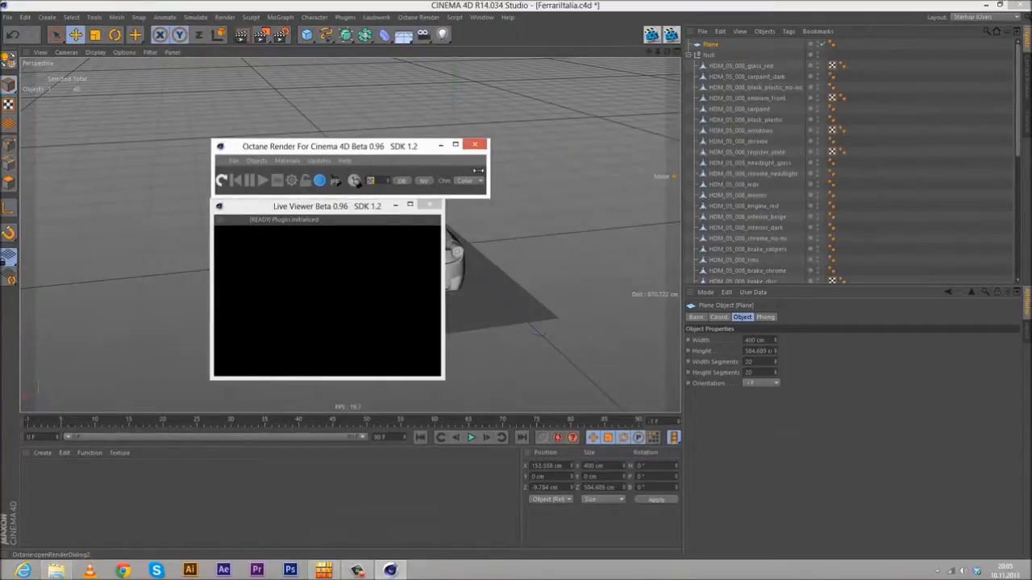
pyautogui.moveTo(321, 208); pyautogui.dragTo(109, 294)
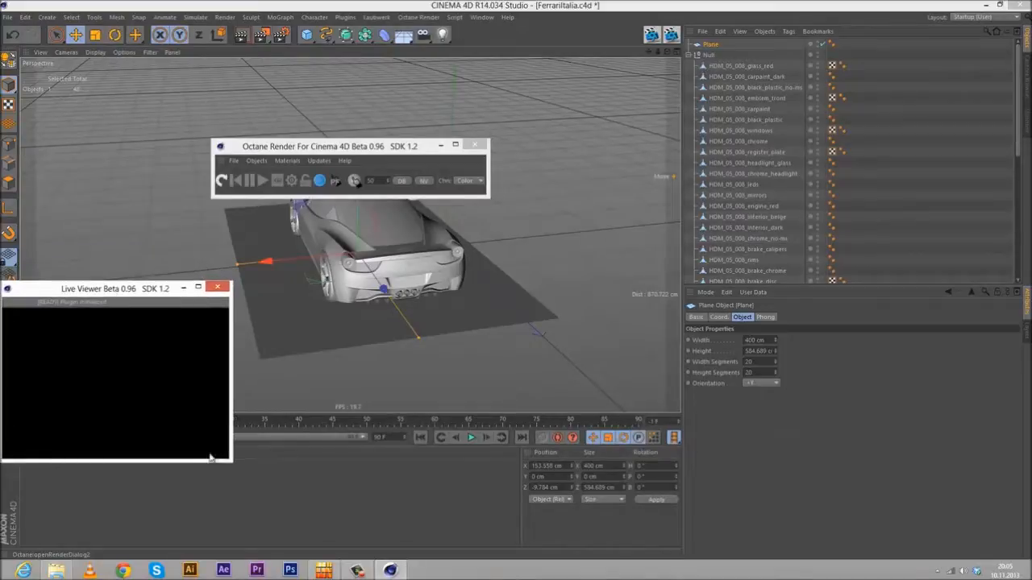
pyautogui.moveTo(230, 460); pyautogui.dragTo(459, 554)
pyautogui.moveTo(258, 282); pyautogui.dragTo(259, 212)
pyautogui.moveTo(227, 145); pyautogui.dragTo(14, 157)
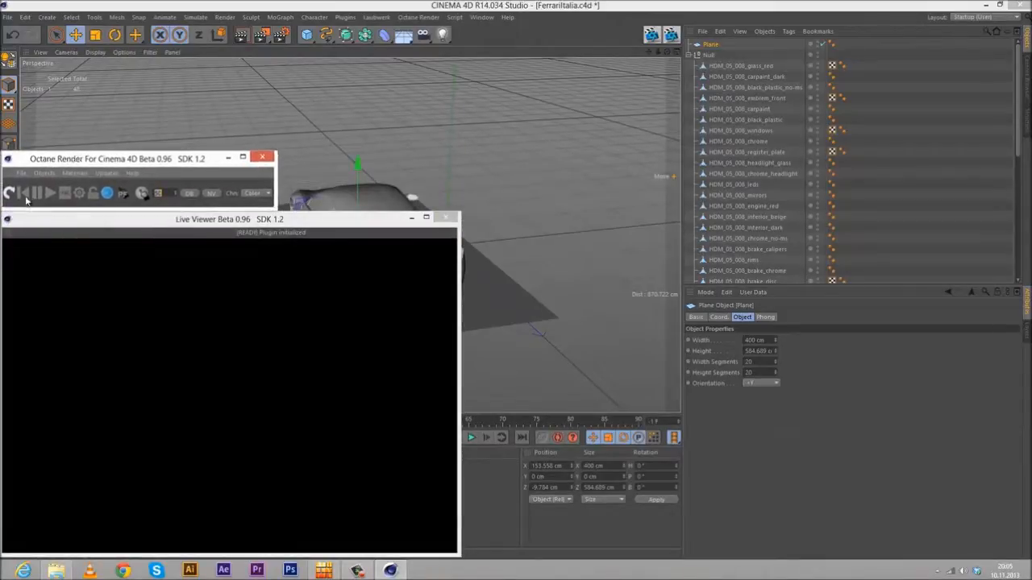
# - Start the Octane live render and examine the untextured car in it from the rear three-quarter view and close to its side
pyautogui.click(10, 193)
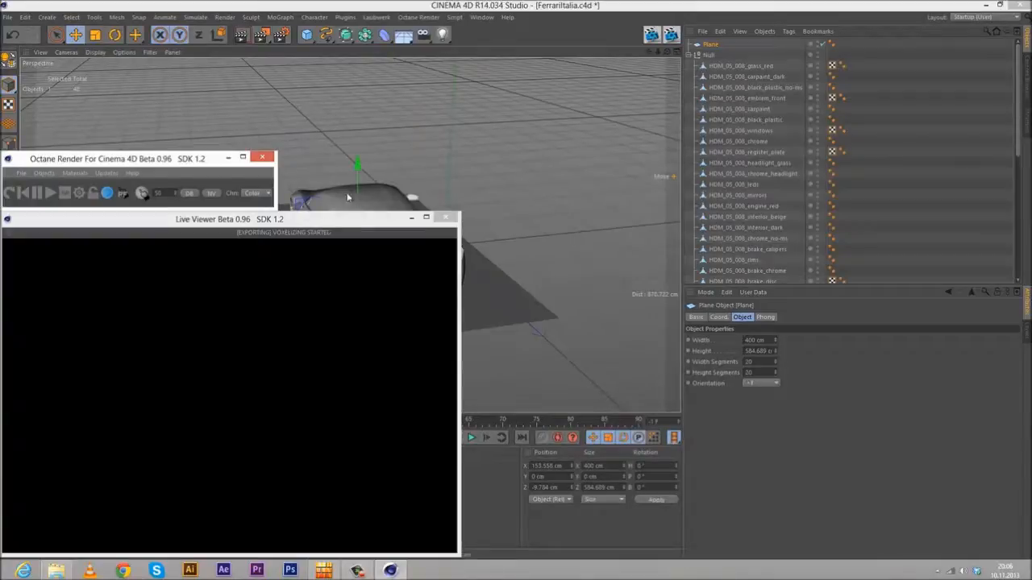
pyautogui.moveTo(430, 177)
pyautogui.keyDown('alt'); pyautogui.mouseDown()
pyautogui.moveTo(548, 147)
pyautogui.moveTo(427, 145)
pyautogui.moveTo(478, 134)
pyautogui.moveTo(543, 76)
pyautogui.moveTo(423, 173)
pyautogui.mouseUp(); pyautogui.keyUp('alt')
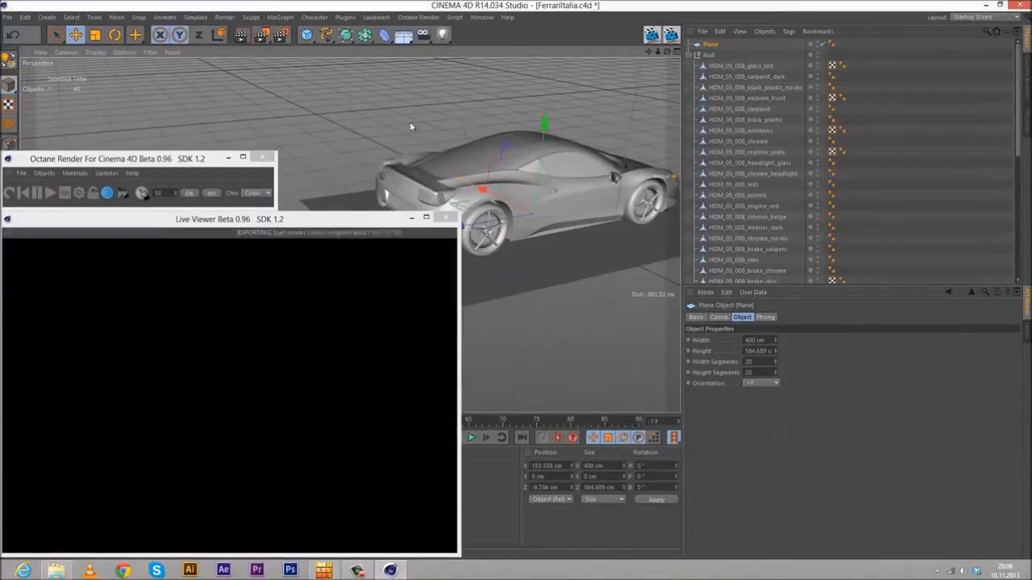
pyautogui.keyDown('alt'); pyautogui.moveTo(479, 126); pyautogui.dragTo(516, 137); pyautogui.keyUp('alt')
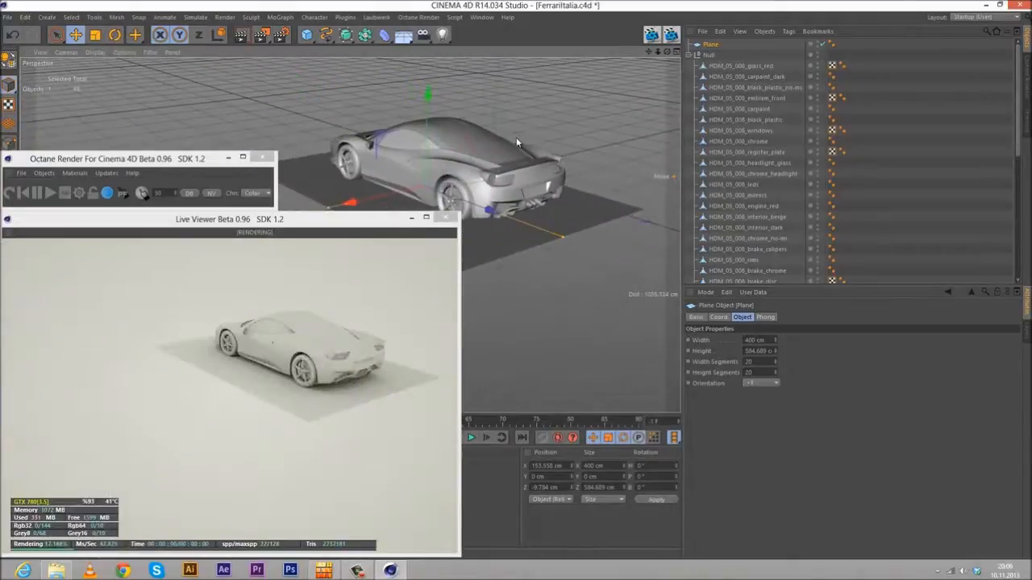
pyautogui.scroll(10, 477, 182)
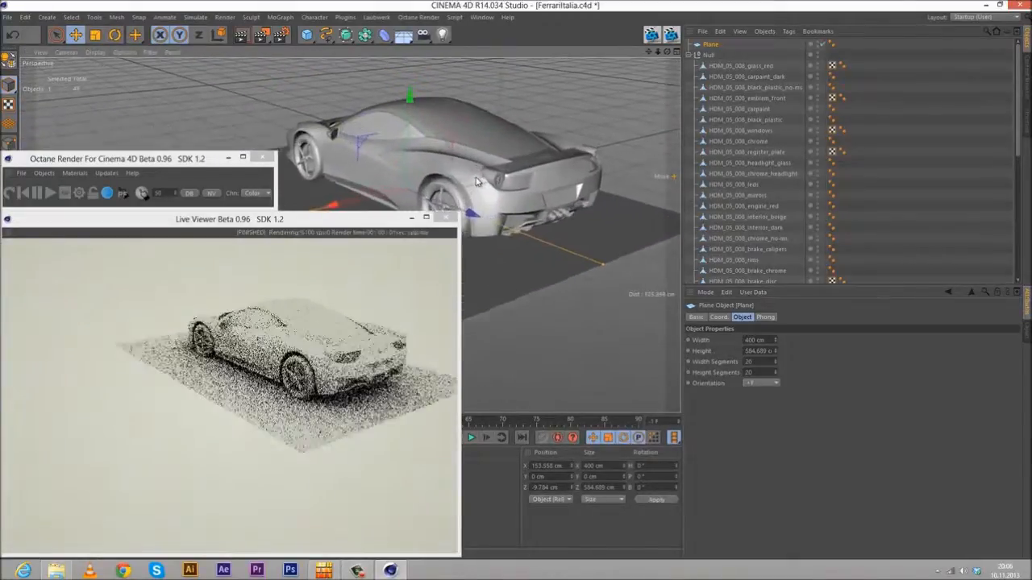
pyautogui.scroll(3, 476, 182)
pyautogui.keyDown('alt'); pyautogui.moveTo(477, 182); pyautogui.dragTo(568, 138); pyautogui.keyUp('alt')
pyautogui.keyDown('alt'); pyautogui.moveTo(408, 150); pyautogui.dragTo(610, 152, button='middle'); pyautogui.keyUp('alt')
pyautogui.keyDown('alt'); pyautogui.moveTo(610, 151); pyautogui.dragTo(462, 177); pyautogui.keyUp('alt')
pyautogui.press('XF86AudioRaiseVolume')
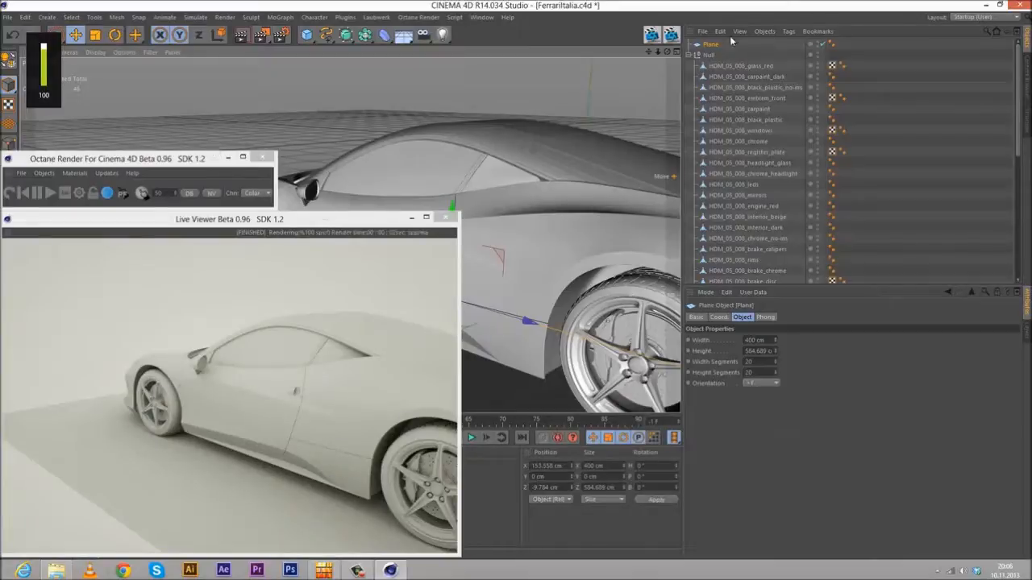
# - Collapse the Null group in the object list and rename the plane to Floor
pyautogui.click(696, 54)
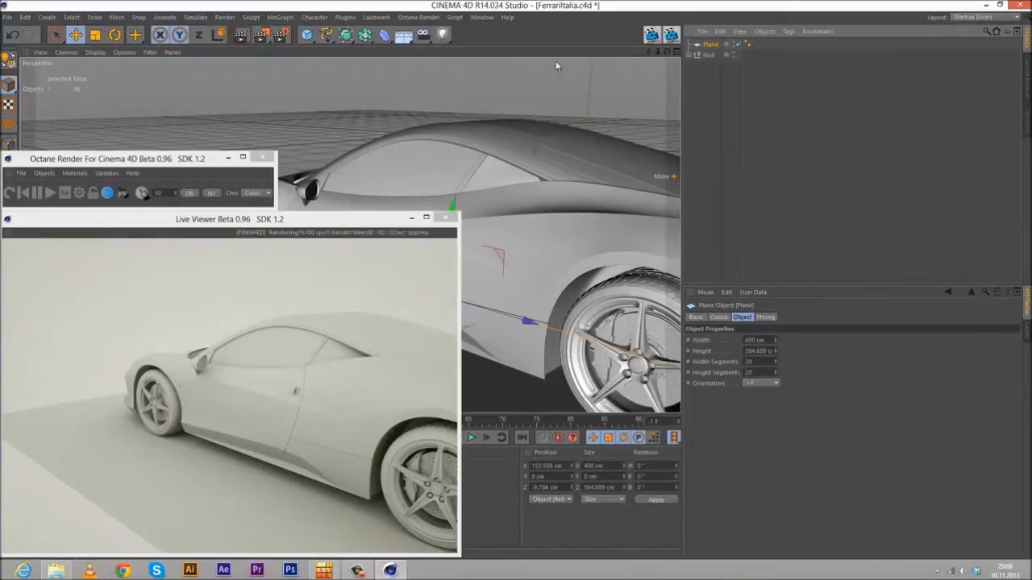
pyautogui.doubleClick(711, 45)
pyautogui.write('Floor')
pyautogui.press('Return')
# - Add an Octane HDRI Environment to the scene and turn the view down to a low angle on the car's side
pyautogui.click(81, 174)
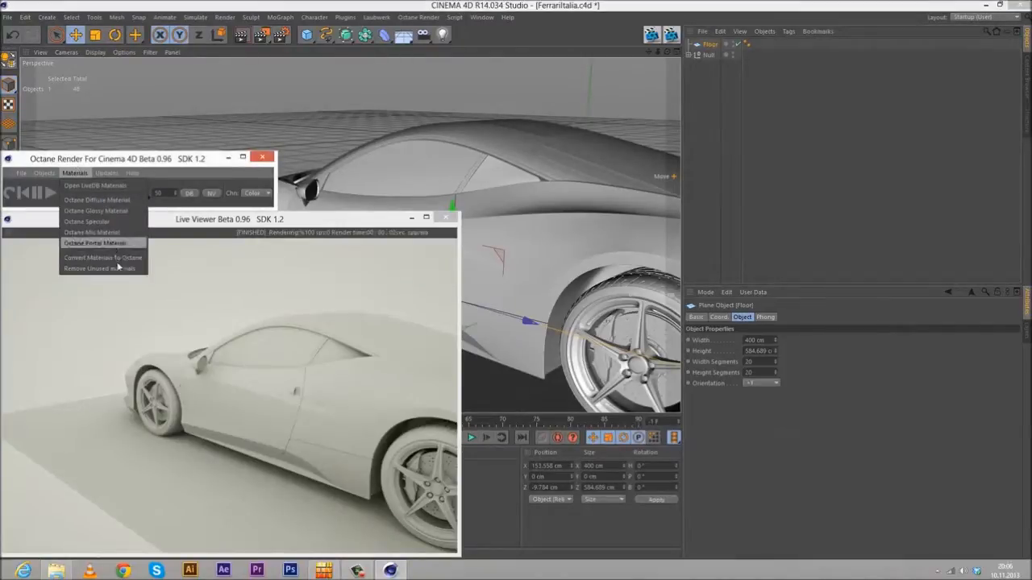
pyautogui.click(44, 173)
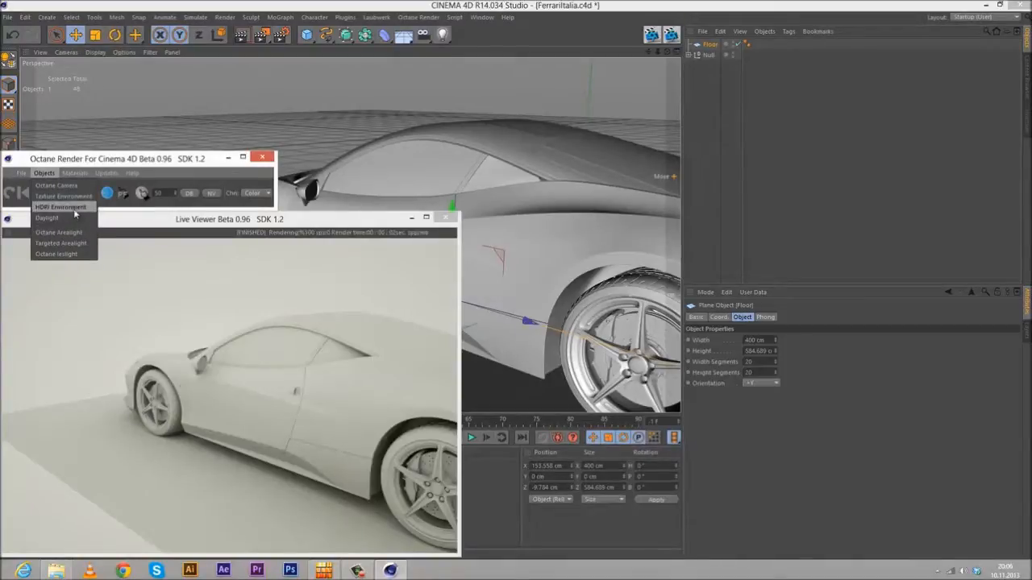
pyautogui.click(73, 209)
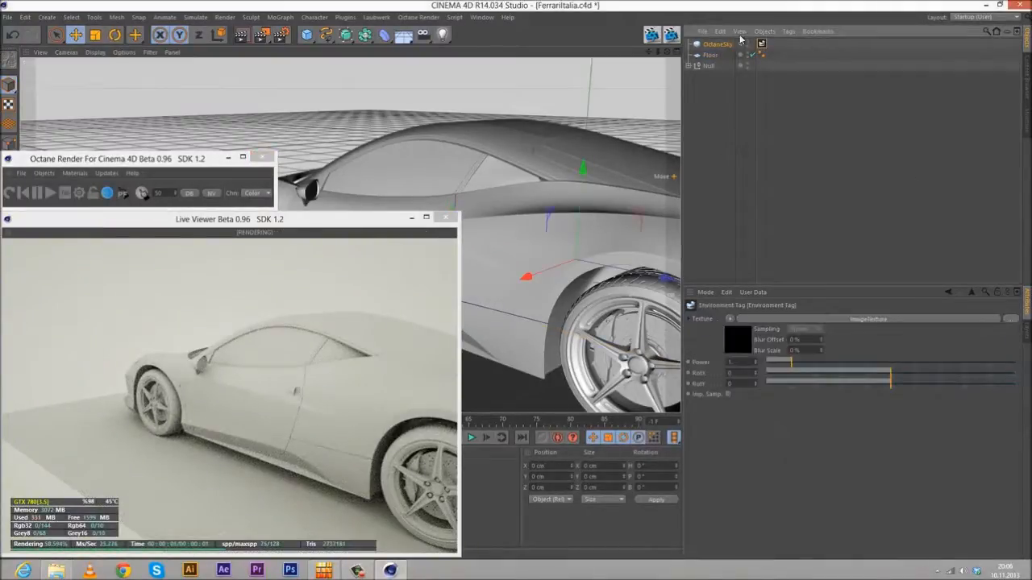
pyautogui.keyDown('alt'); pyautogui.moveTo(497, 206); pyautogui.dragTo(504, 158); pyautogui.keyUp('alt')
# - Start choosing an image file for the environment's ImageTexture and browse to ### HDRI ### > SMC_HDRI_002 > HDRI
pyautogui.click(844, 320)
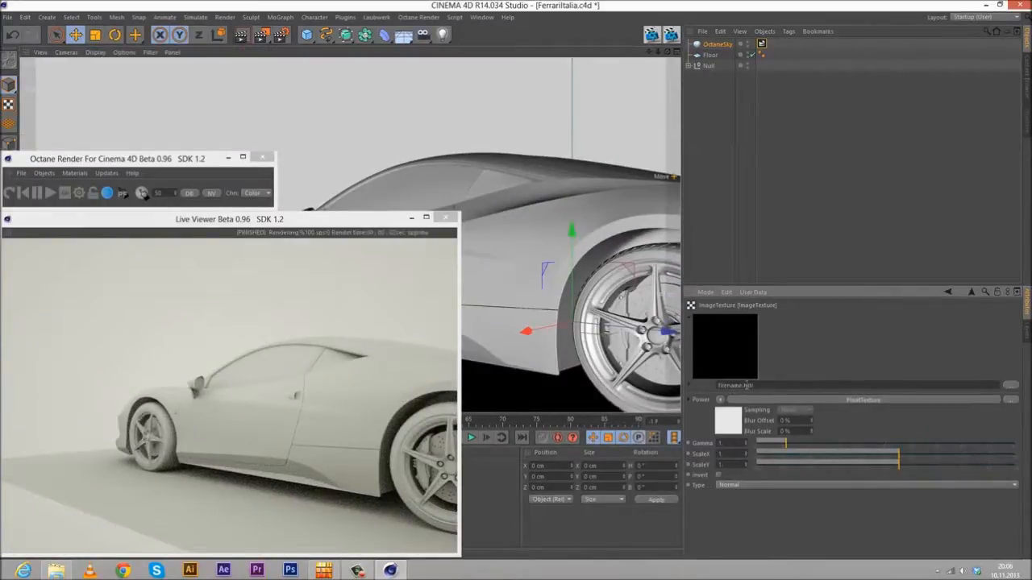
pyautogui.click(1013, 387)
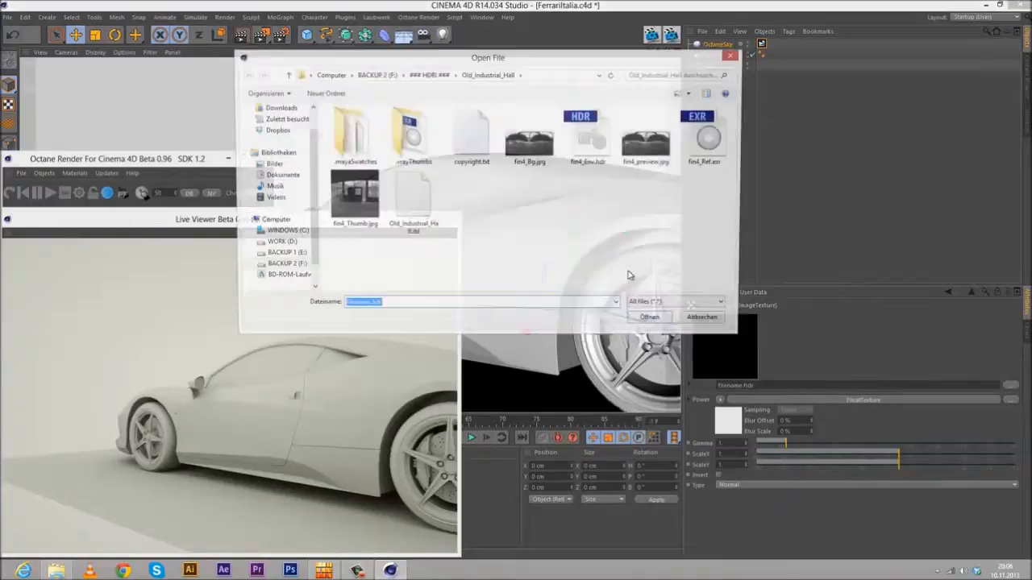
pyautogui.click(428, 74)
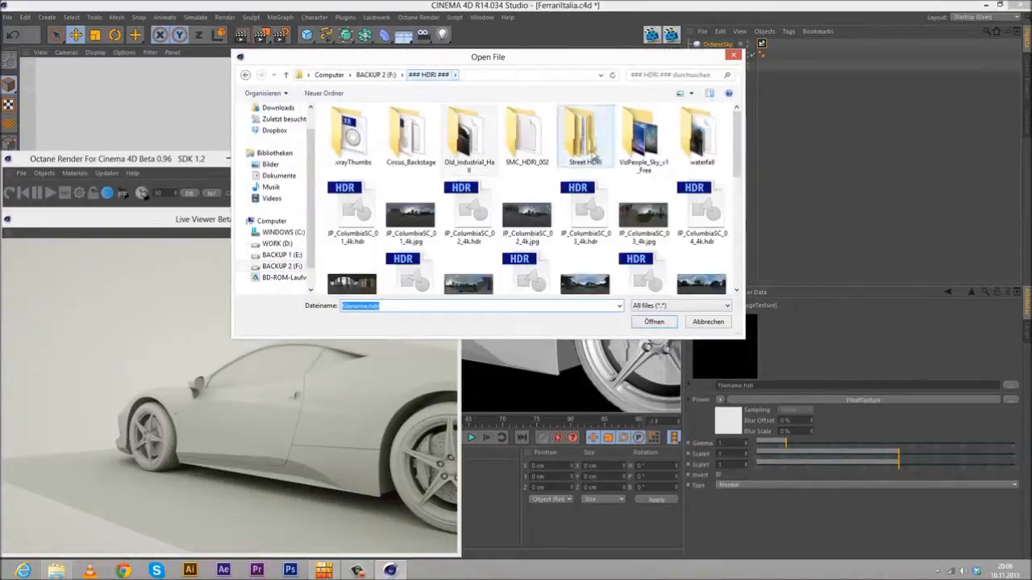
pyautogui.doubleClick(525, 137)
pyautogui.doubleClick(367, 136)
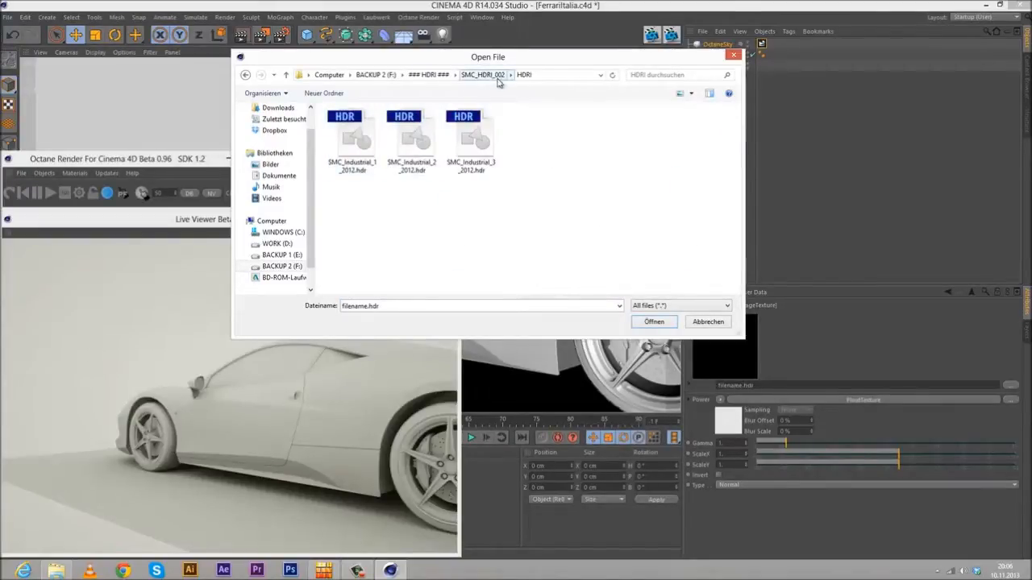
# - Load SMC_Industrial_2_2012.hdr as the environment image without copying it to the project location
pyautogui.click(412, 141)
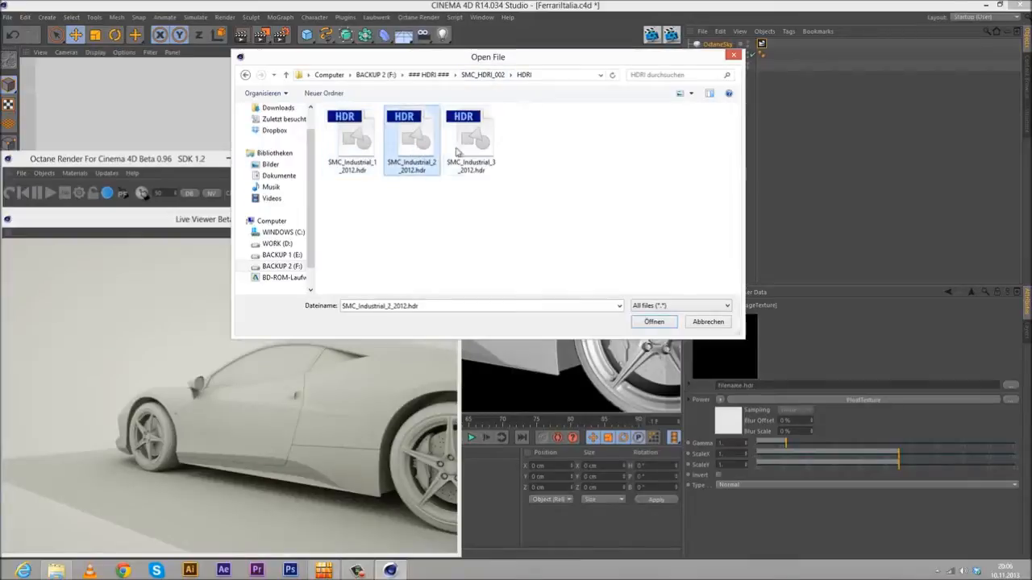
pyautogui.click(471, 141)
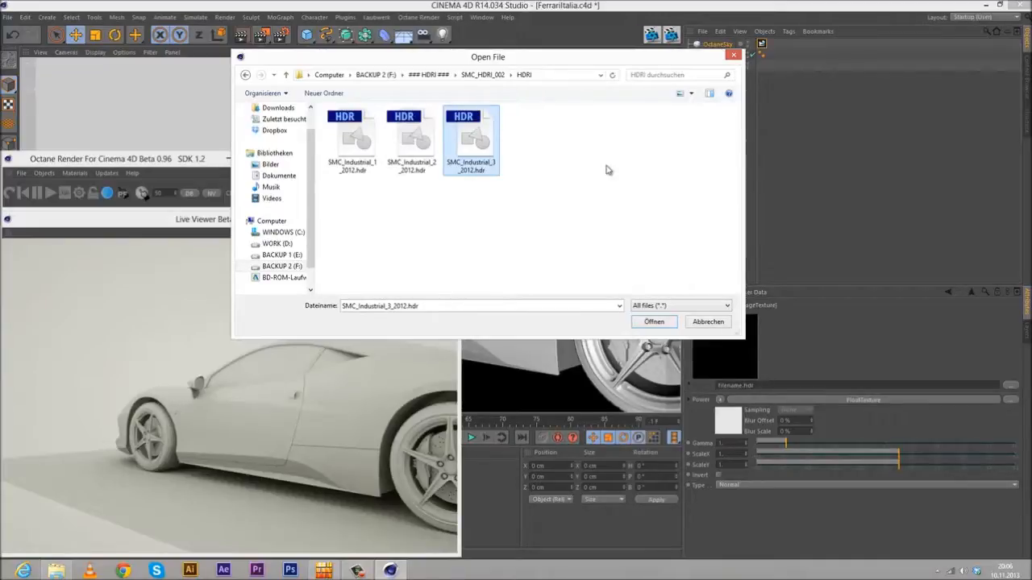
pyautogui.click(411, 141)
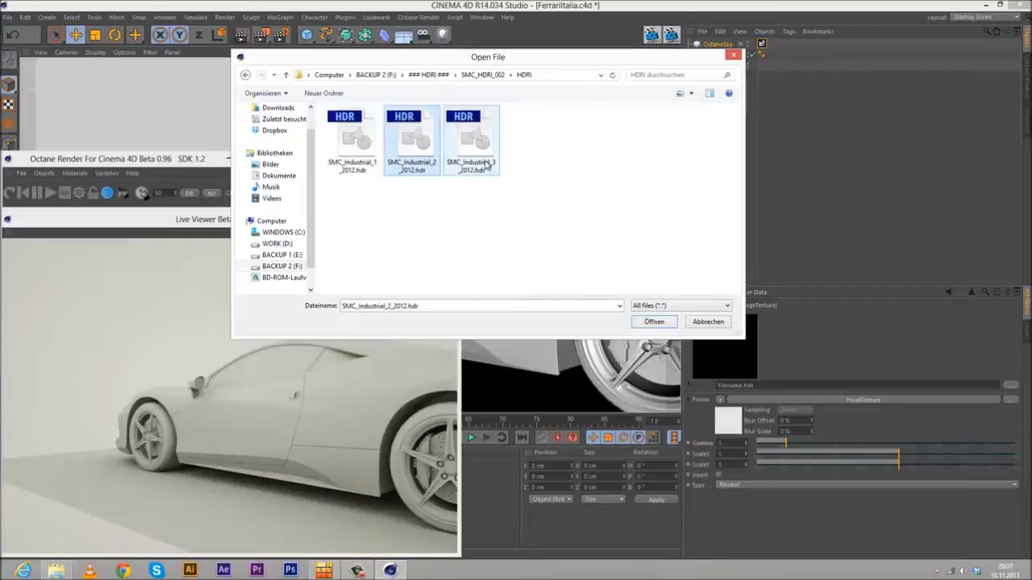
pyautogui.click(352, 141)
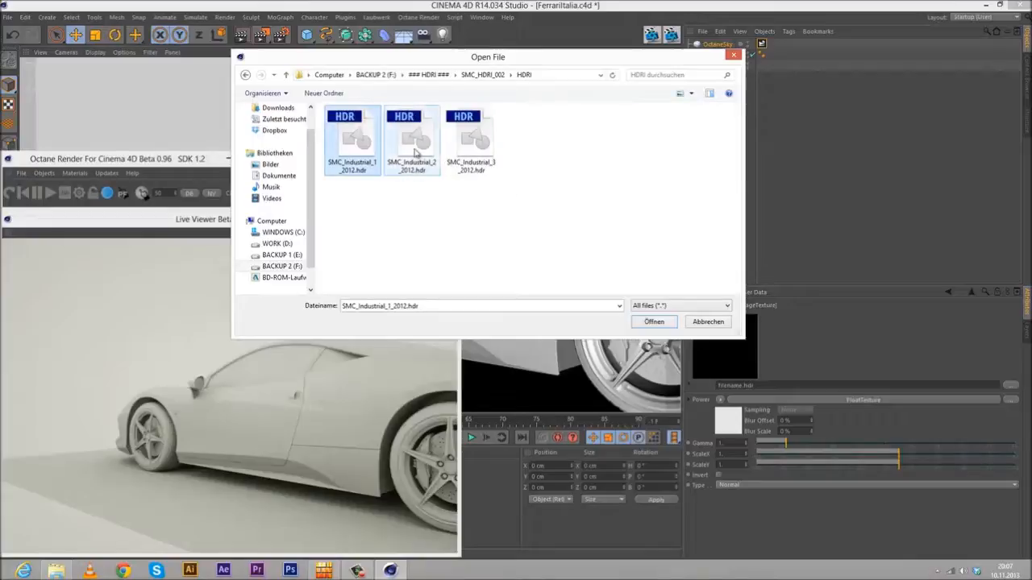
pyautogui.click(484, 150)
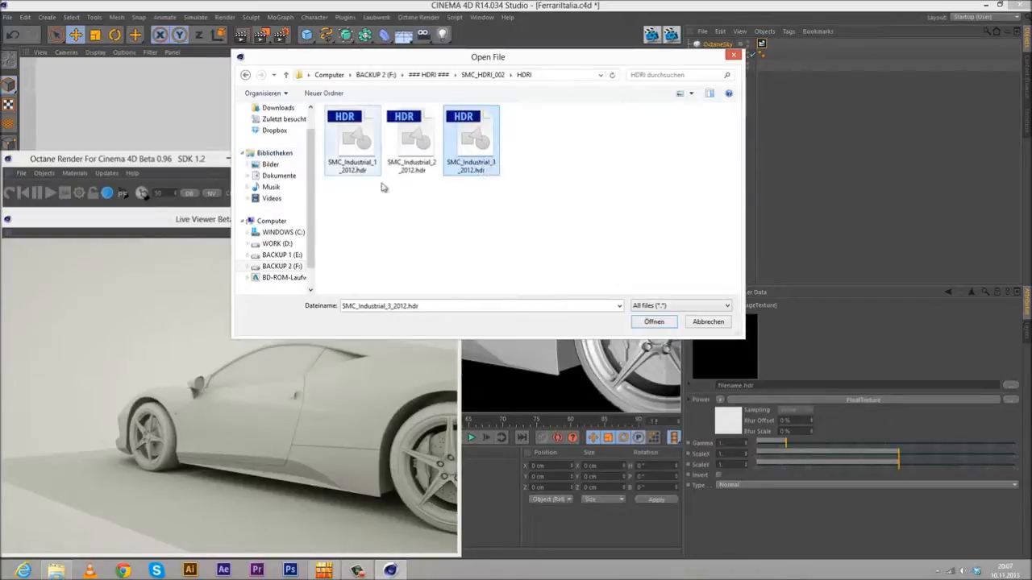
pyautogui.click(410, 157)
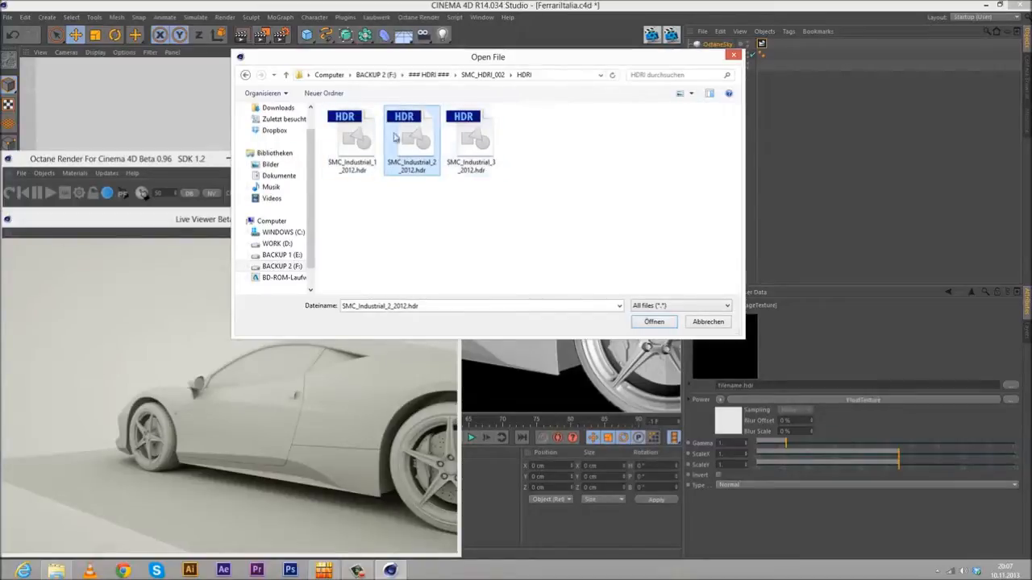
pyautogui.click(653, 322)
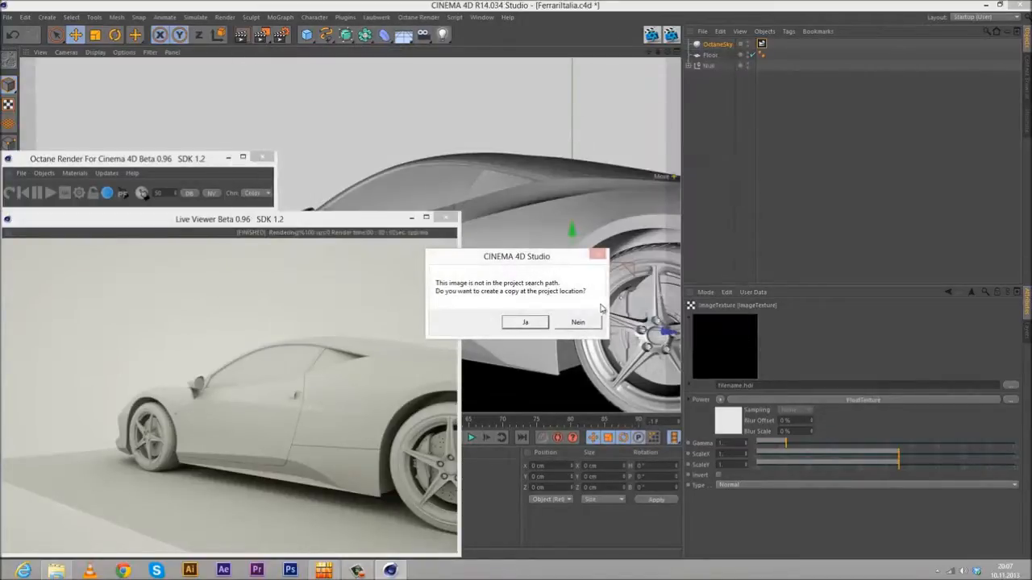
pyautogui.click(576, 322)
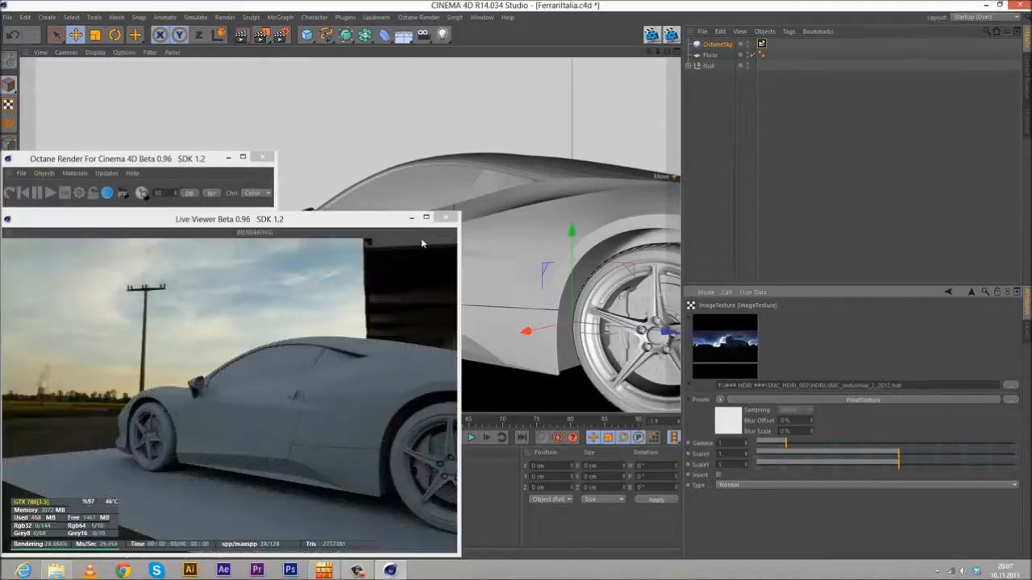
# - Show the car from its rear three-quarter, enlarge the Live Viewer over the viewport and place the Octane controls beside it
pyautogui.keyDown('alt'); pyautogui.moveTo(498, 233); pyautogui.dragTo(520, 230); pyautogui.keyUp('alt')
pyautogui.moveTo(172, 153); pyautogui.dragTo(842, 181)
pyautogui.moveTo(332, 219); pyautogui.dragTo(147, 65)
pyautogui.moveTo(481, 403); pyautogui.dragTo(571, 414)
pyautogui.moveTo(730, 194); pyautogui.dragTo(639, 239)
# - Create an Octane Material of type Diffuse with Matte enabled and close its editor
pyautogui.click(42, 453)
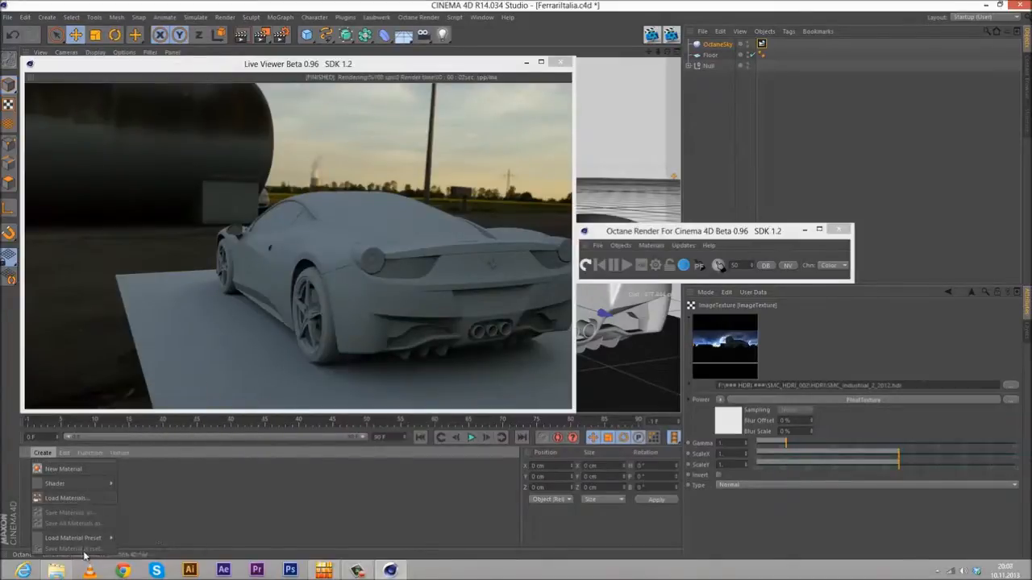
pyautogui.moveTo(87, 484)
pyautogui.moveTo(161, 392)
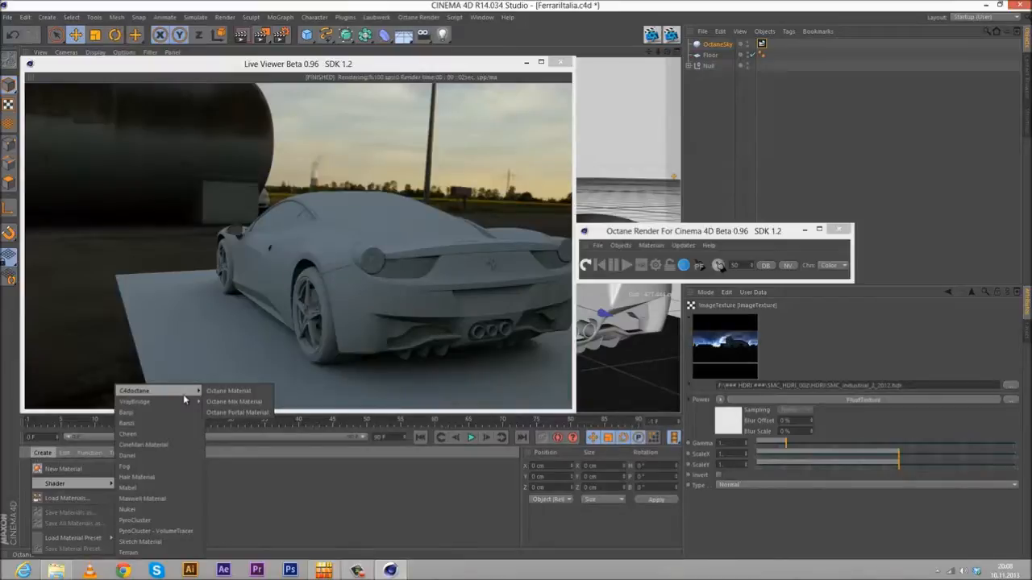
pyautogui.click(229, 391)
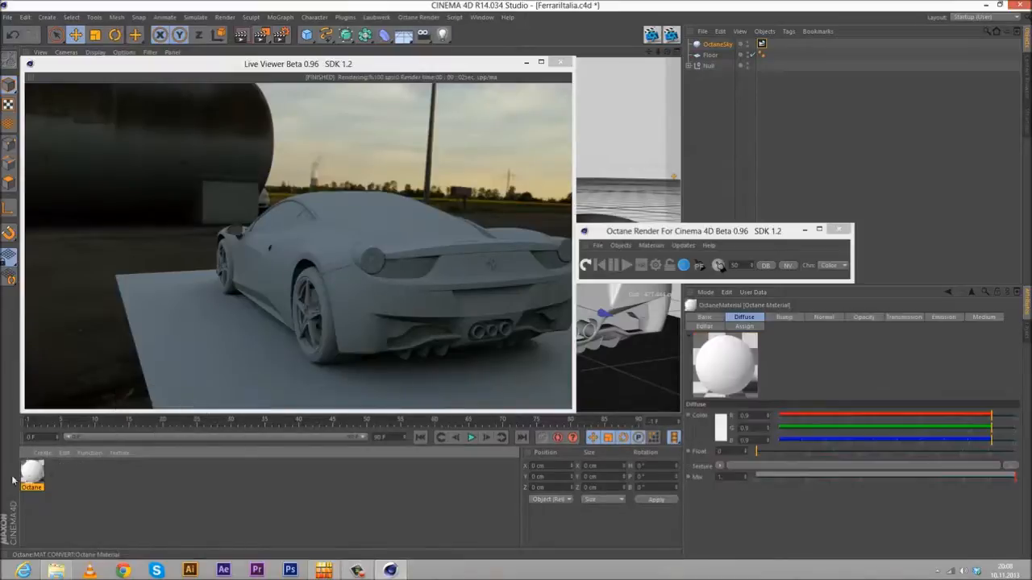
pyautogui.doubleClick(40, 475)
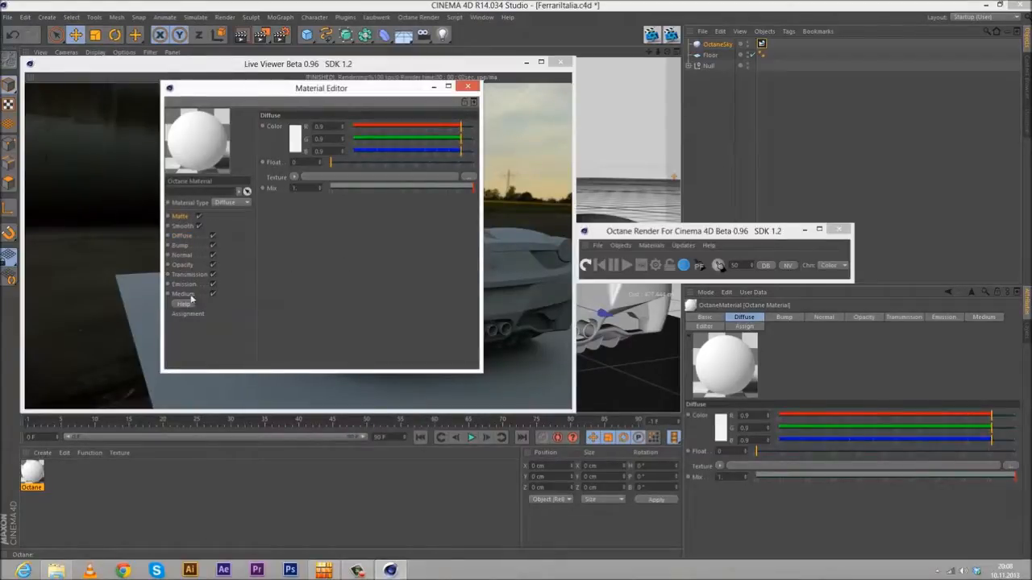
pyautogui.click(468, 87)
# - Assign the matte Octane Material to the Floor object and restart the live render
pyautogui.moveTo(639, 227); pyautogui.dragTo(713, 54)
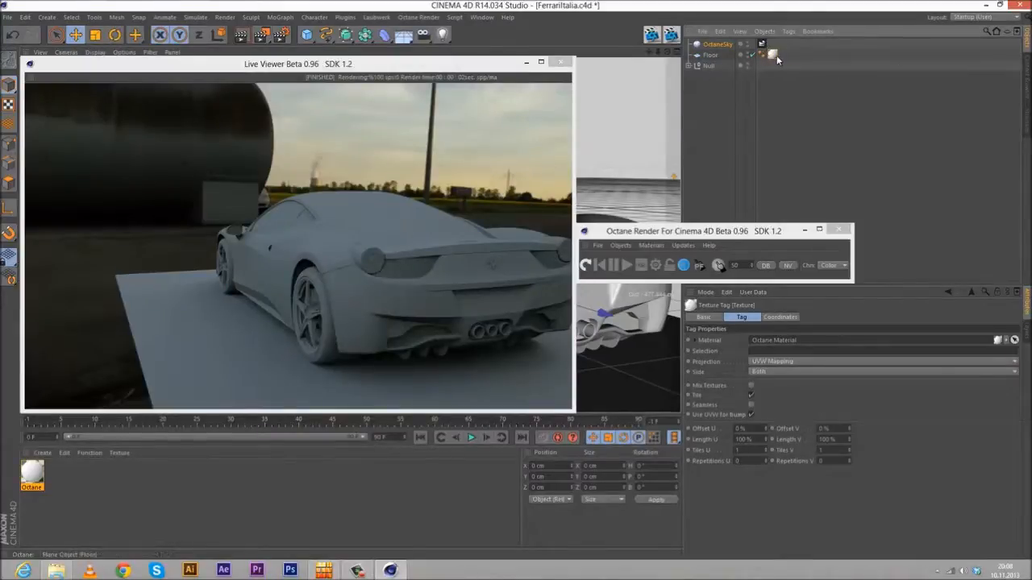
pyautogui.click(614, 232)
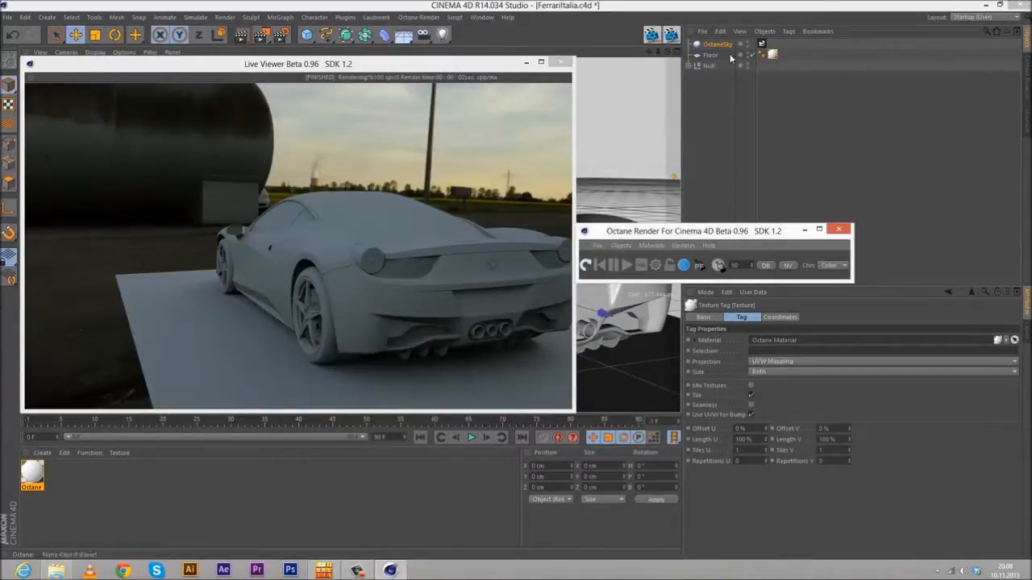
pyautogui.click(585, 267)
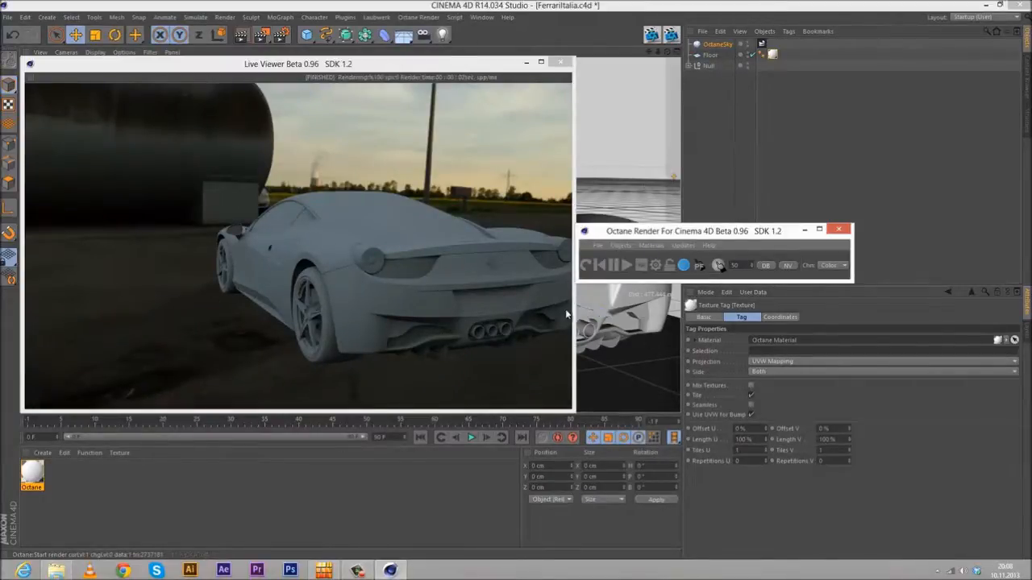
# - Enable importance sampling in the OctaneSky environment tag and set its power to 3
pyautogui.click(762, 45)
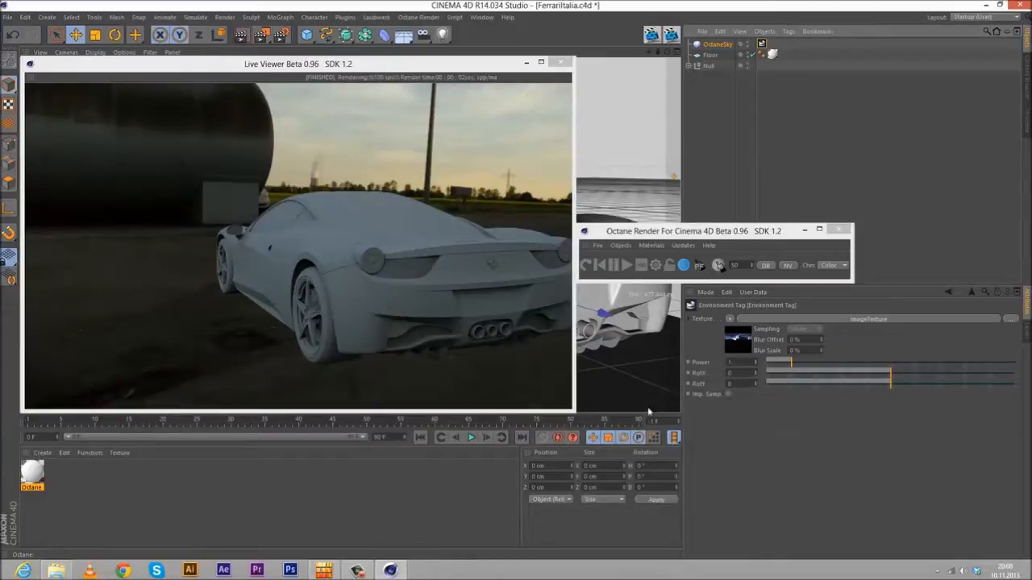
pyautogui.click(727, 394)
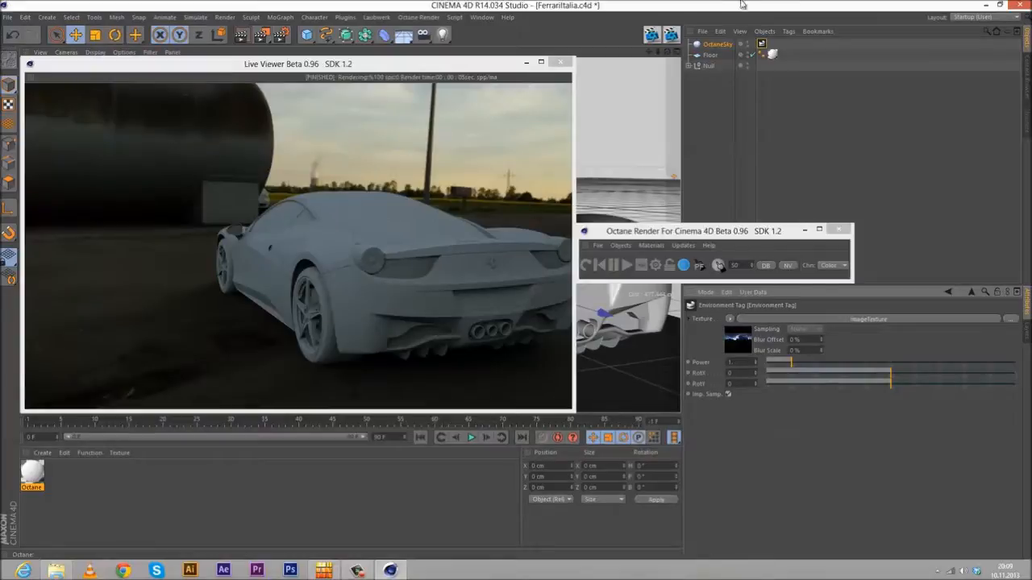
pyautogui.moveTo(742, 363); pyautogui.dragTo(599, 349)
pyautogui.write('3')
pyautogui.press('Return')
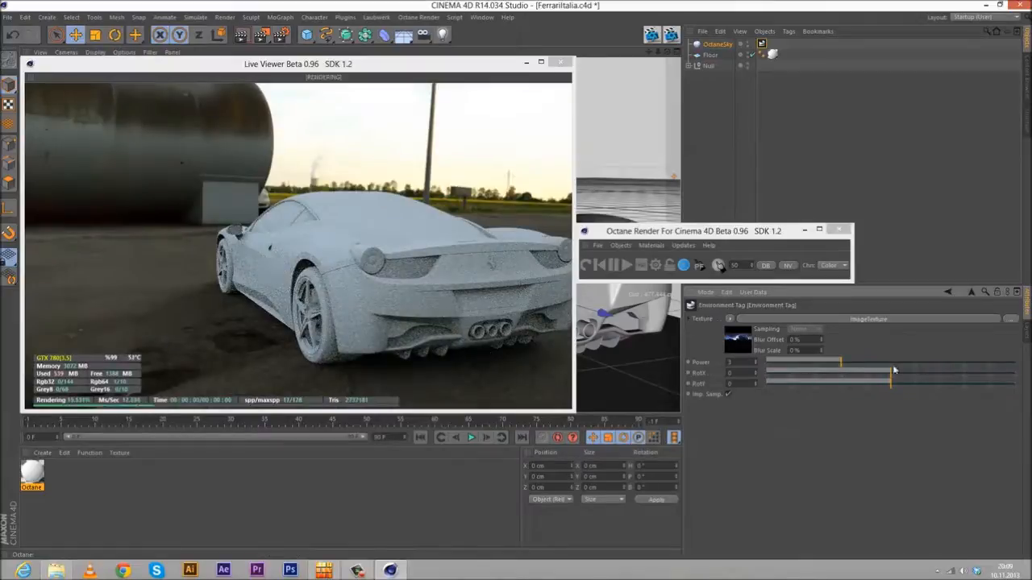
# - Rotate the HDRI environment horizontally to a RotX of about 0.518 so the building and houses stand behind the car
pyautogui.moveTo(891, 373); pyautogui.dragTo(932, 372)
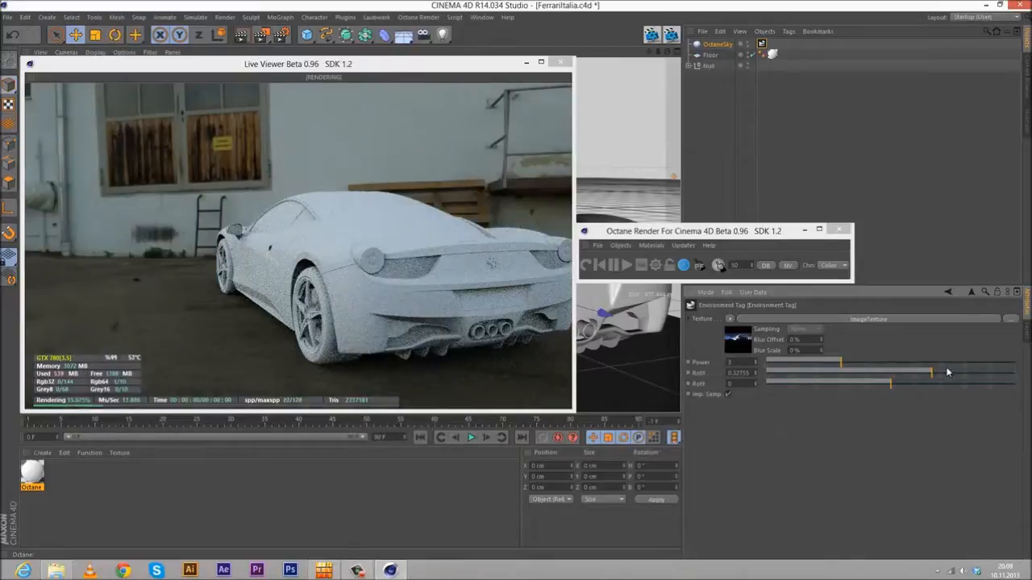
pyautogui.click(954, 373)
pyautogui.click(969, 374)
pyautogui.click(954, 374)
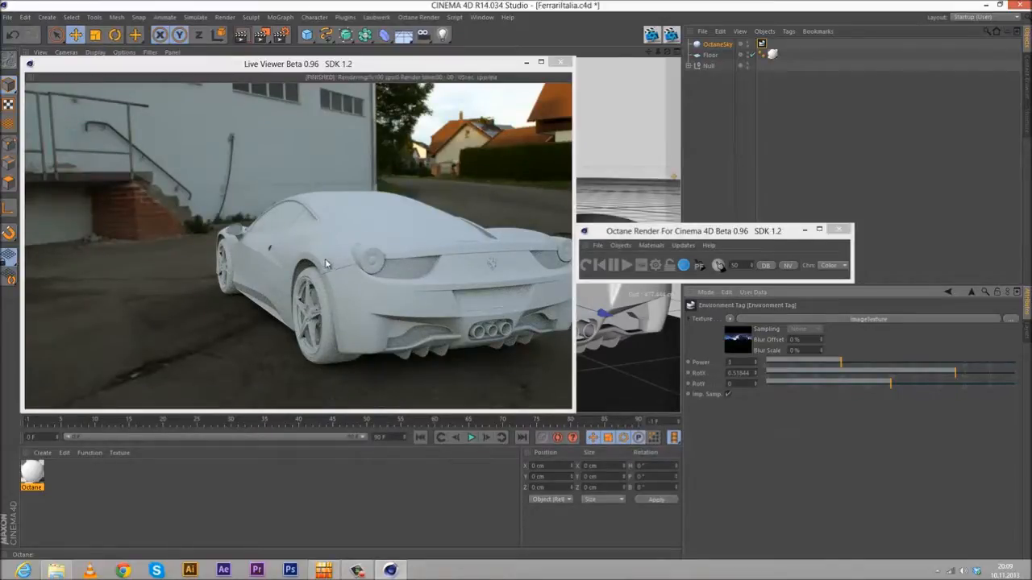
pyautogui.press('XF86AudioRaiseVolume')
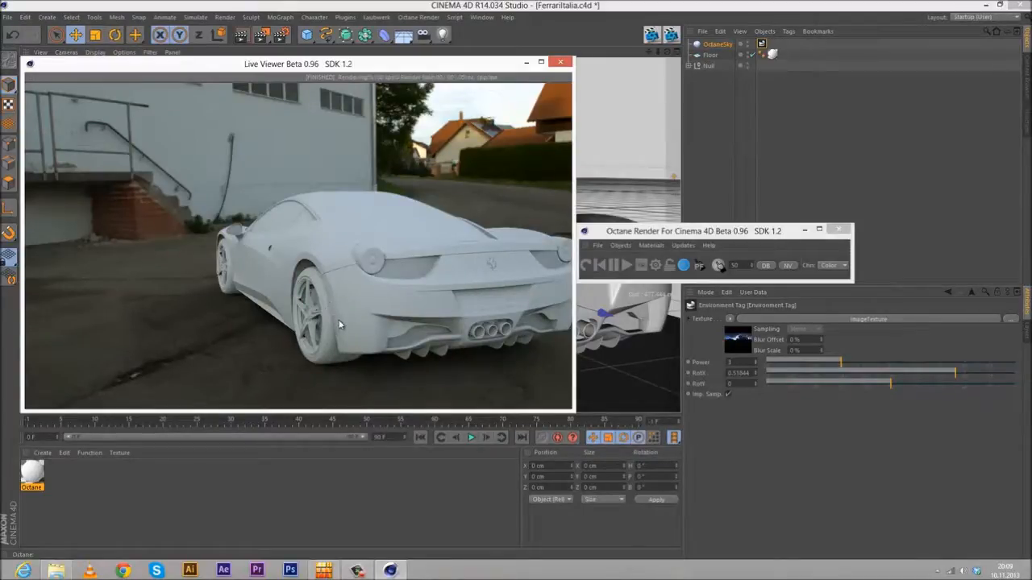
# - Create a second Octane Material, set its material type to Glossy and move its editor over the Live Viewer
pyautogui.click(42, 453)
pyautogui.moveTo(68, 483)
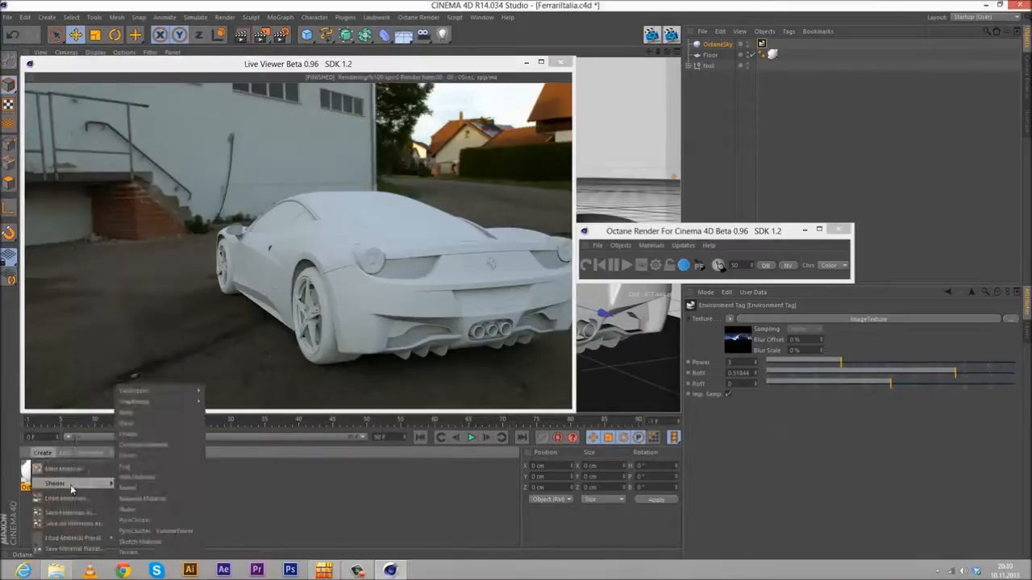
pyautogui.moveTo(161, 391)
pyautogui.click(229, 392)
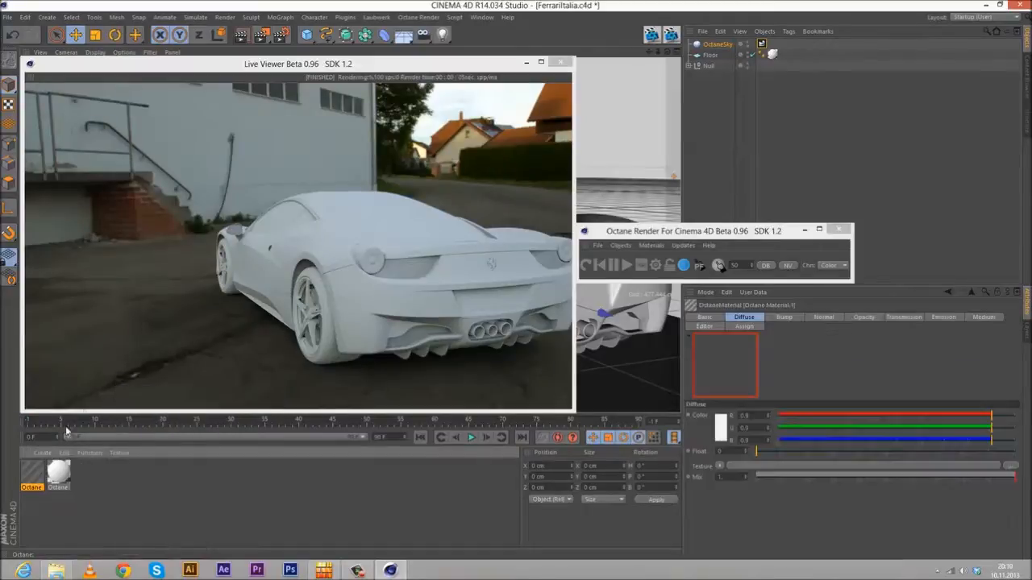
pyautogui.doubleClick(32, 474)
pyautogui.moveTo(285, 77); pyautogui.dragTo(191, 161)
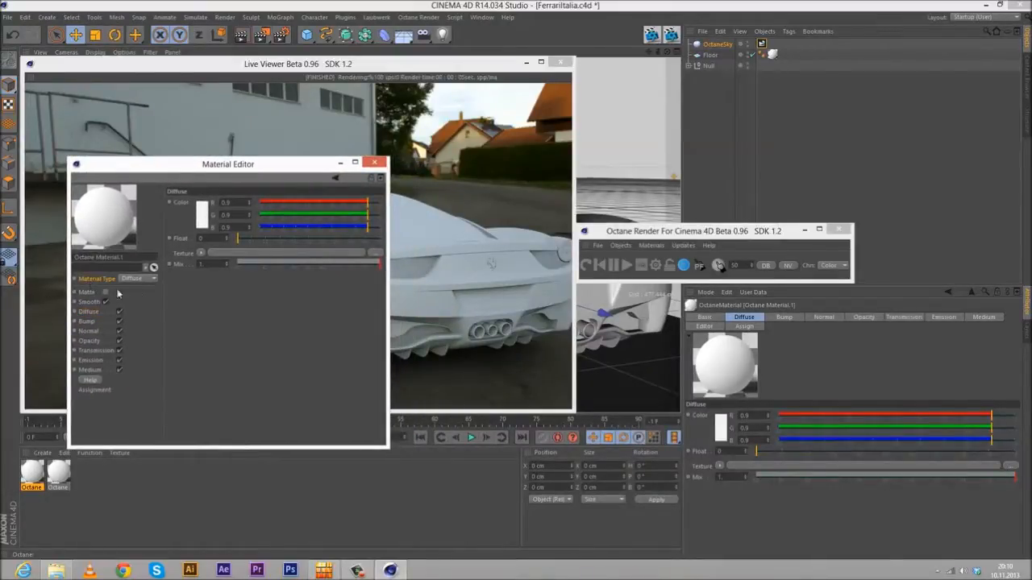
pyautogui.click(139, 278)
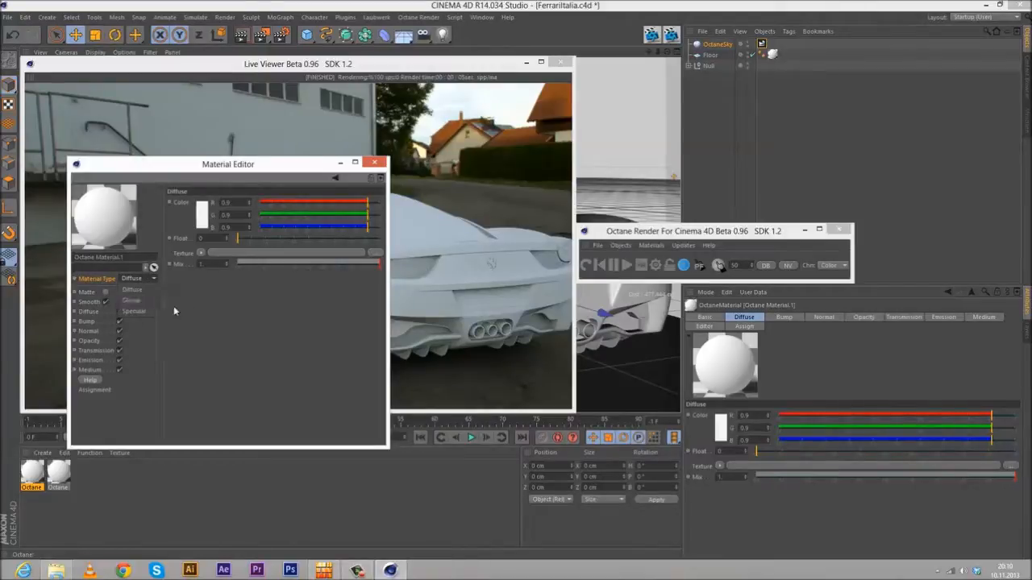
pyautogui.click(135, 300)
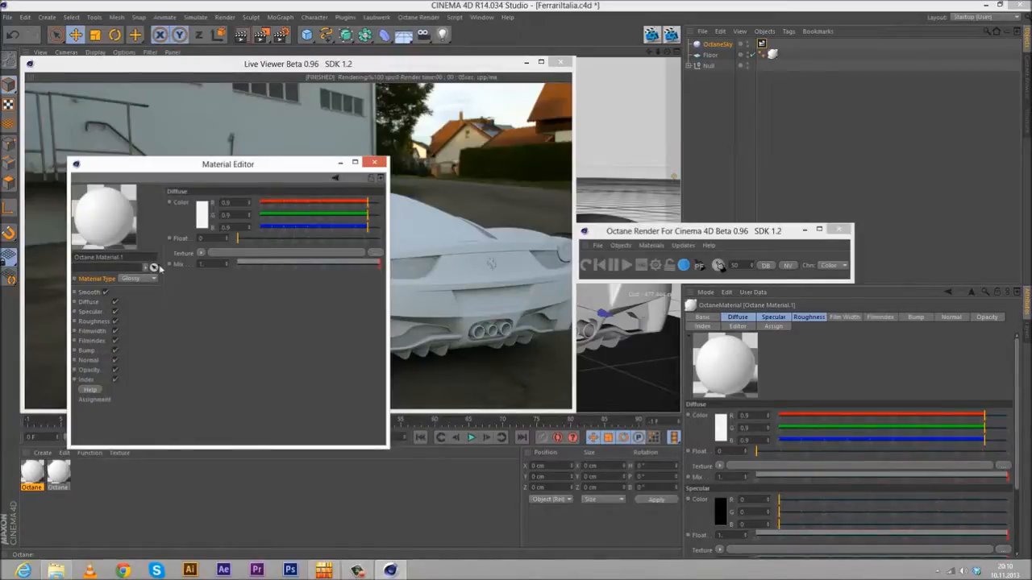
pyautogui.moveTo(355, 164); pyautogui.dragTo(358, 141)
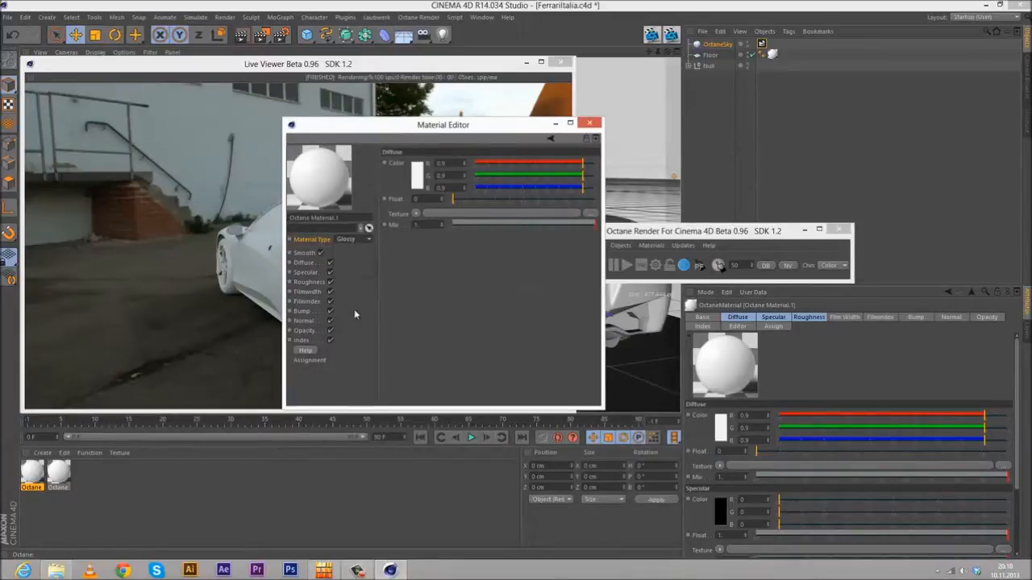
# - Compare the Specular and Diffuse material types on the second Octane Material, returning it to Glossy
pyautogui.click(347, 239)
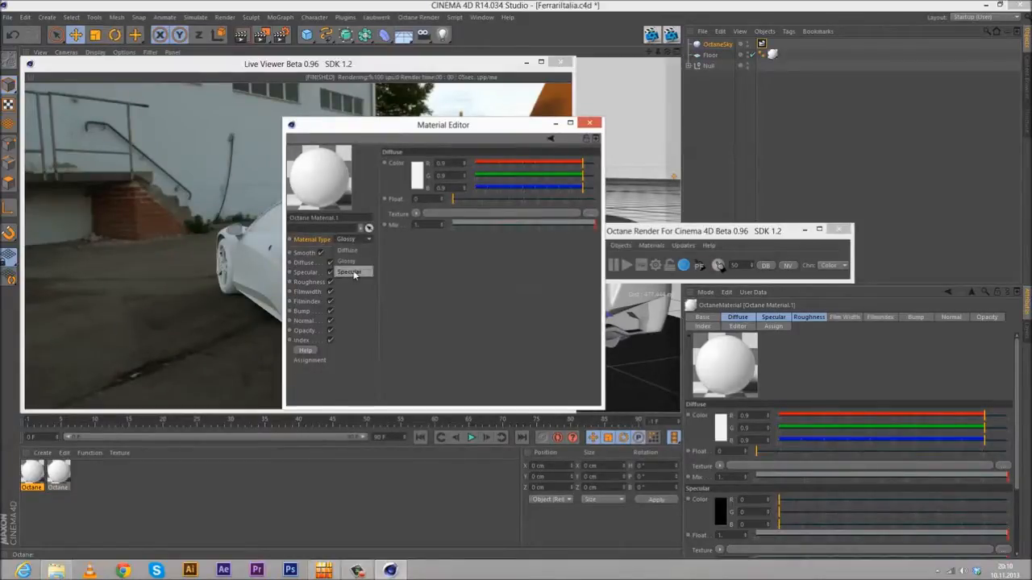
pyautogui.click(353, 275)
pyautogui.click(348, 240)
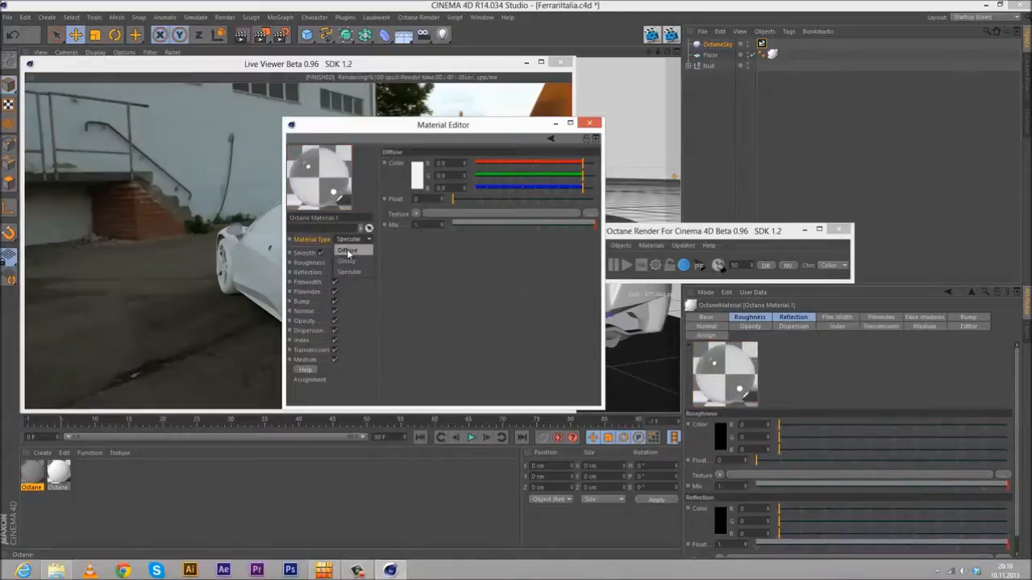
pyautogui.click(347, 251)
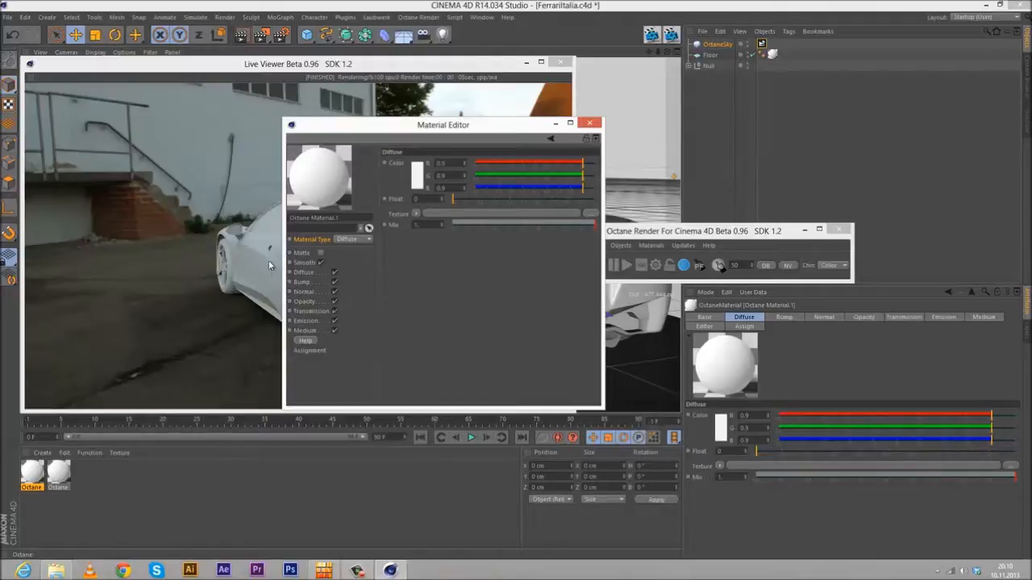
pyautogui.click(364, 240)
pyautogui.click(355, 262)
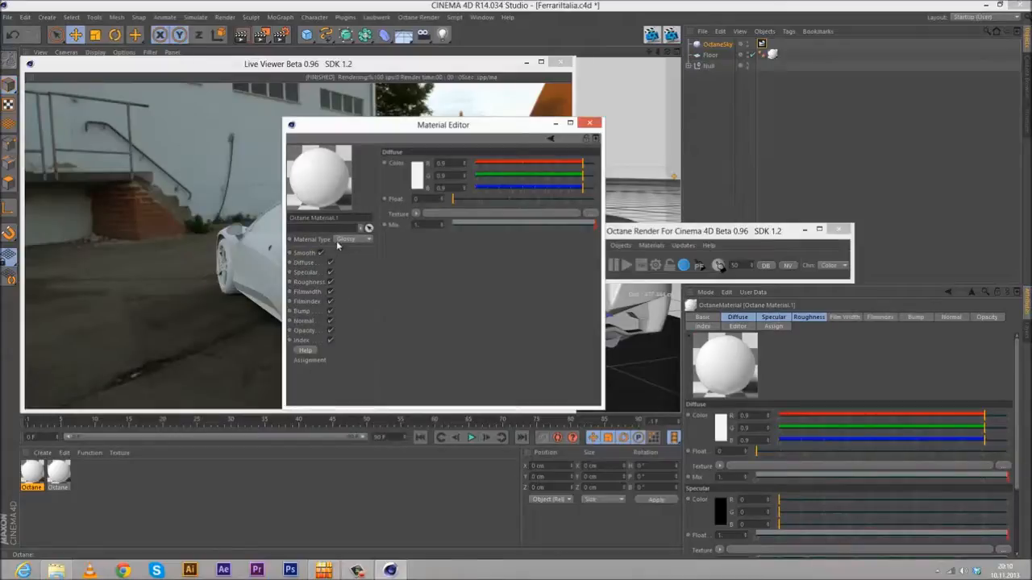
pyautogui.click(300, 253)
pyautogui.click(619, 233)
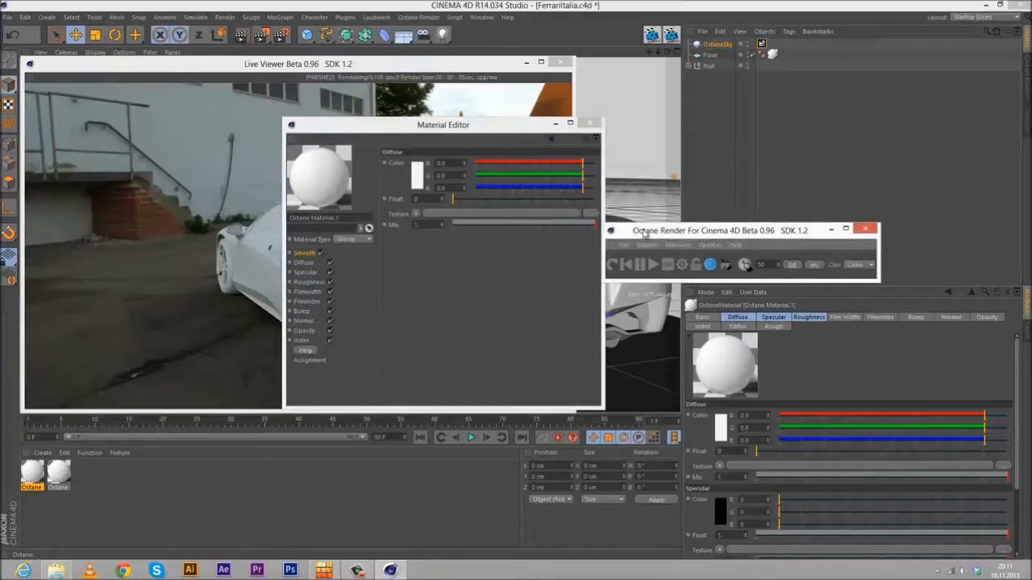
pyautogui.click(413, 270)
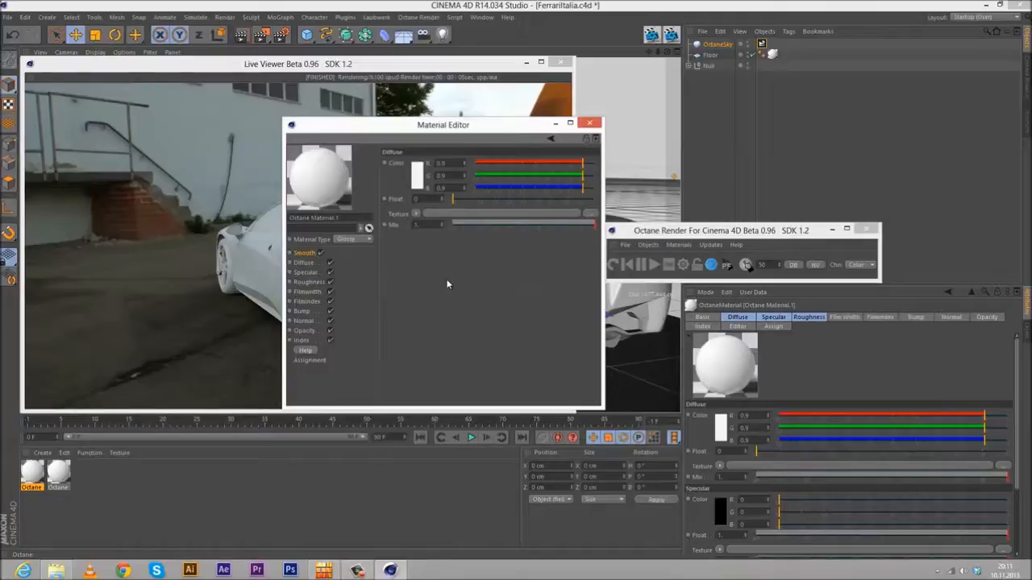
pyautogui.click(354, 240)
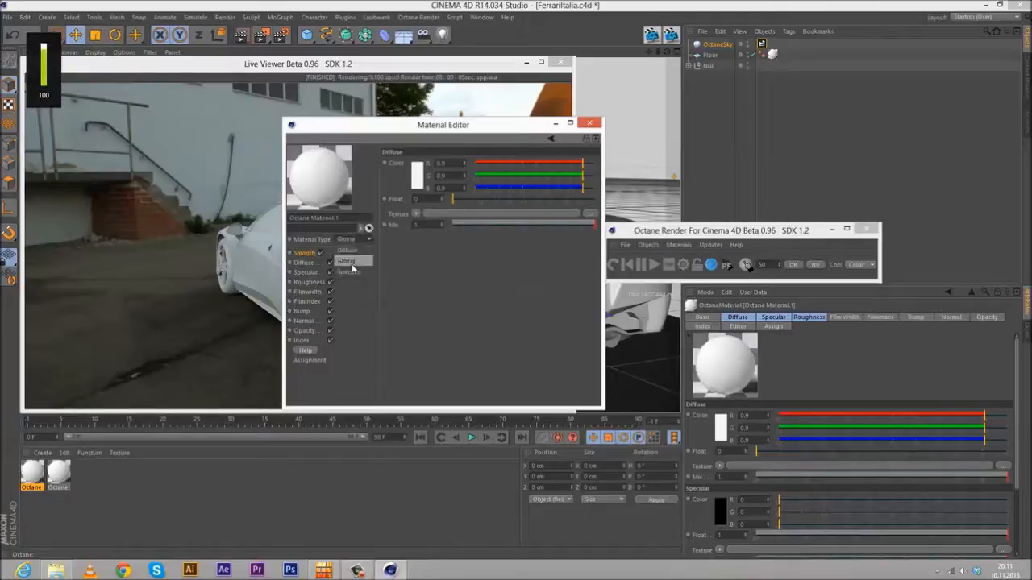
pyautogui.click(350, 263)
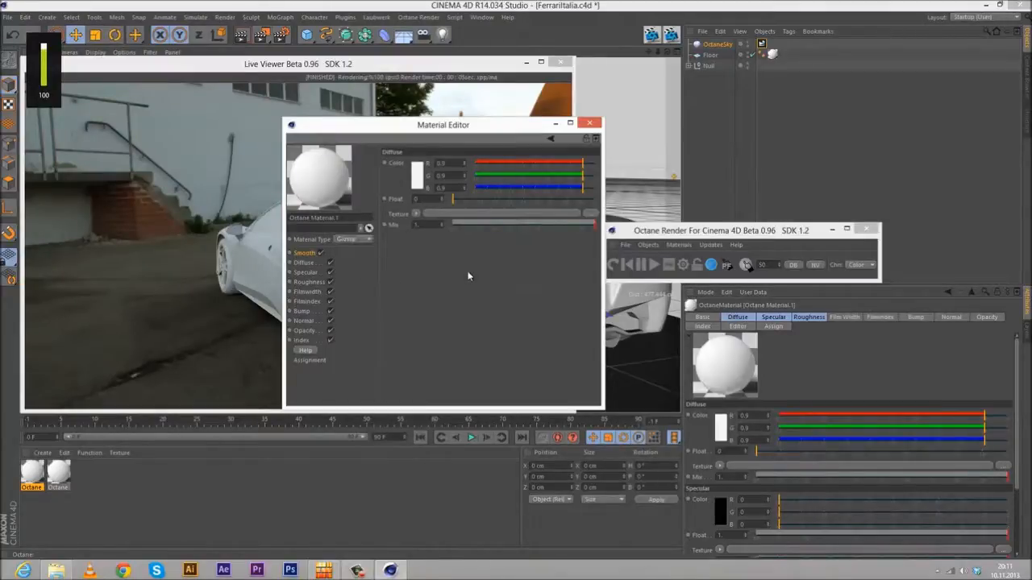
pyautogui.click(308, 264)
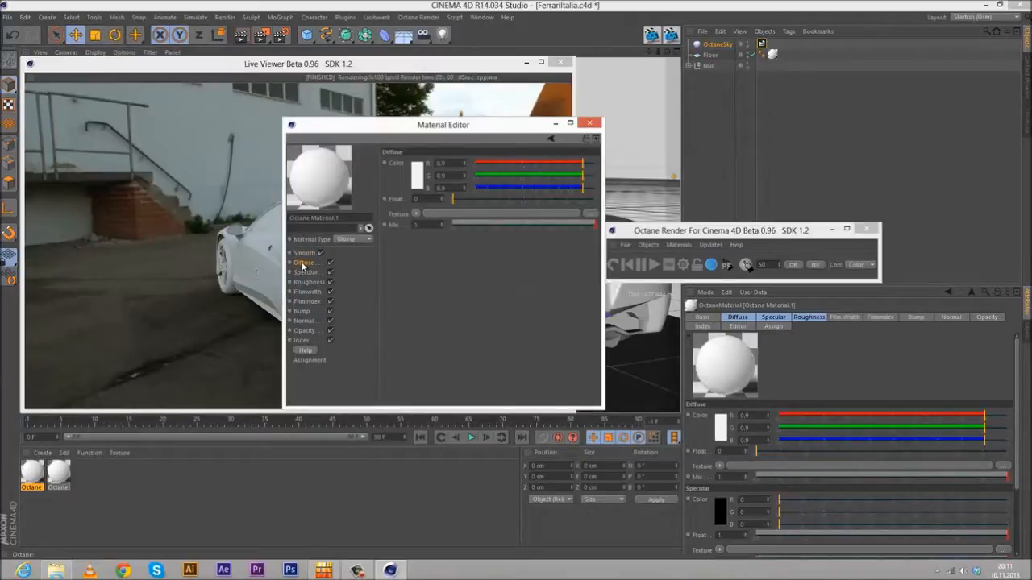
# - Change the second Octane Material to the Specular type, set its index to 1.6 and close its editor
pyautogui.click(345, 240)
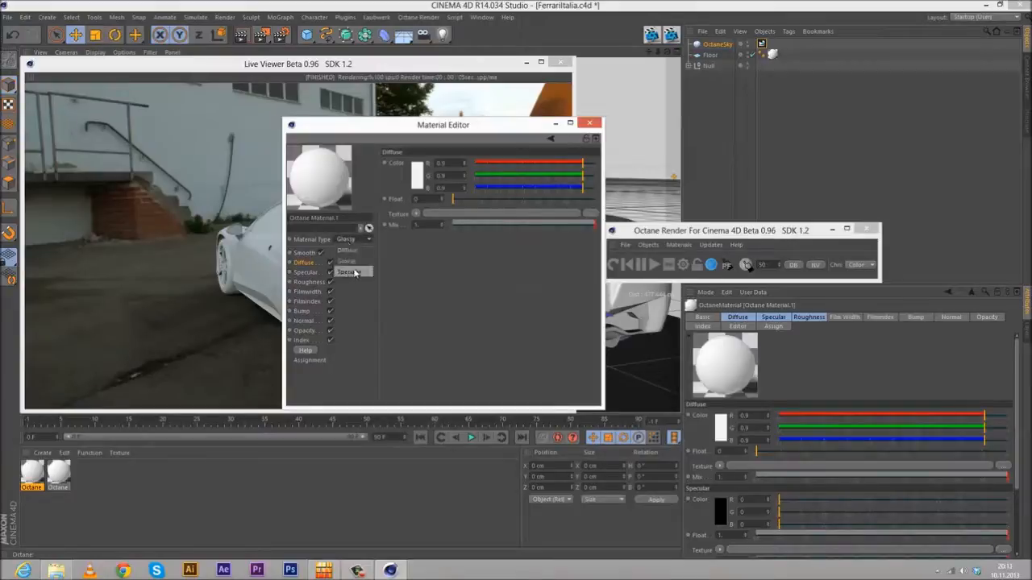
pyautogui.click(349, 272)
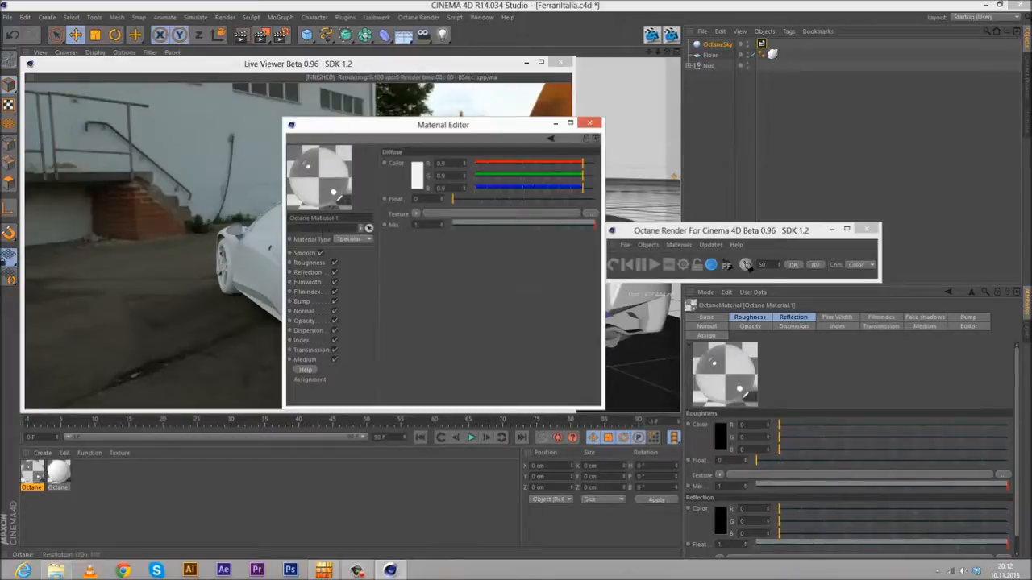
pyautogui.click(300, 340)
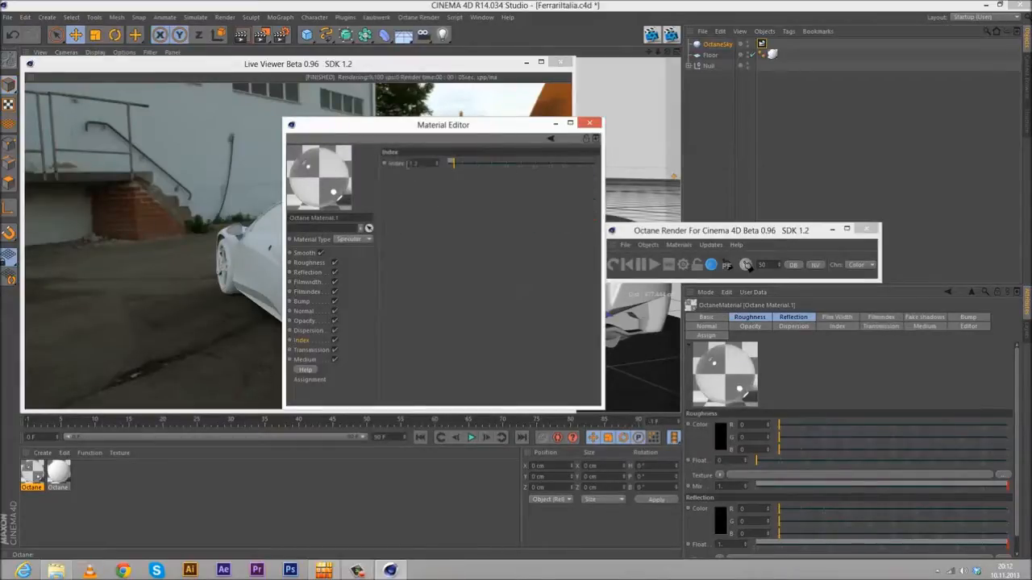
pyautogui.press('BackSpace')
pyautogui.write('6')
pyautogui.press('Return')
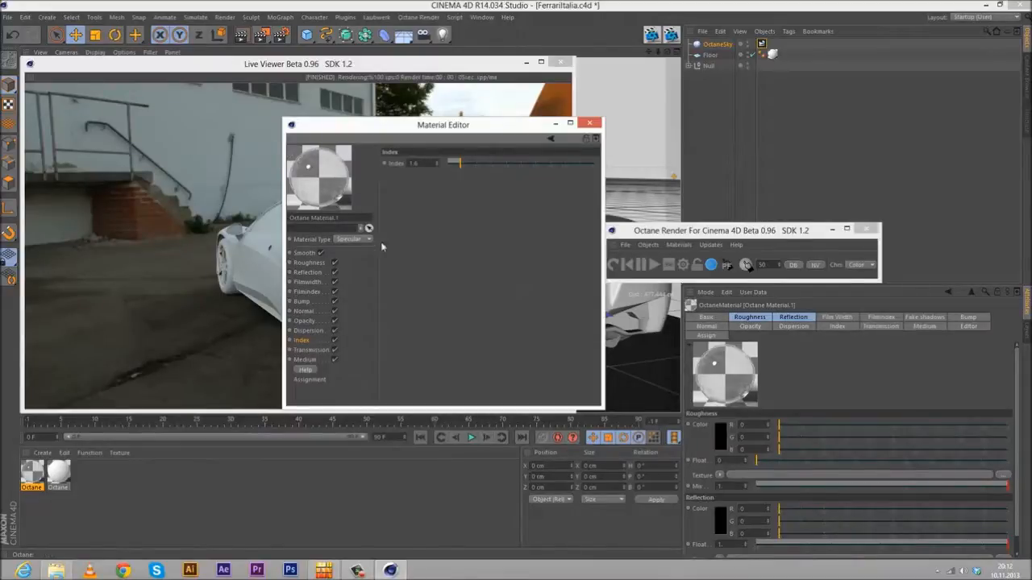
pyautogui.click(589, 123)
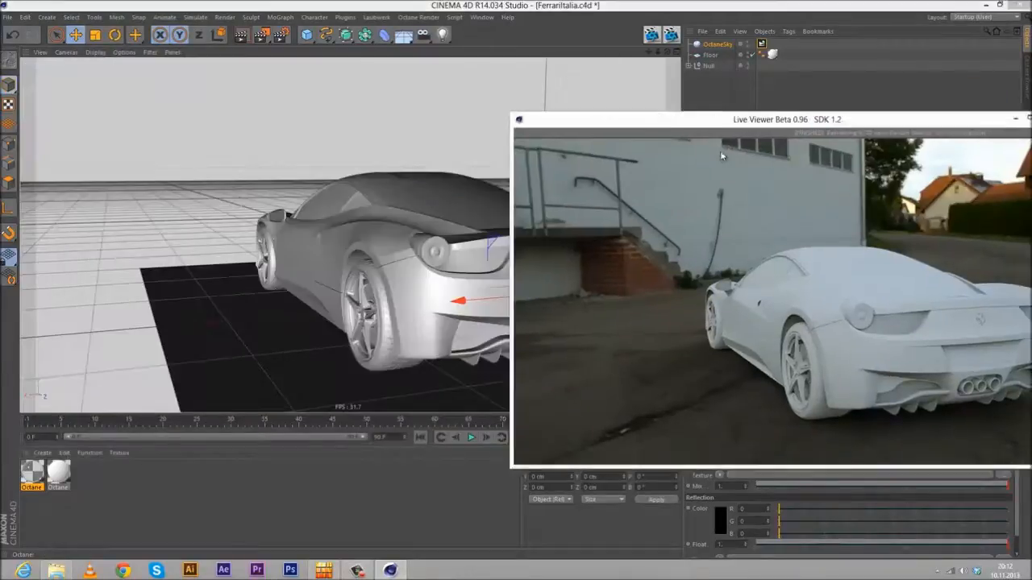
pyautogui.click(423, 195)
pyautogui.moveTo(660, 142); pyautogui.dragTo(184, 122)
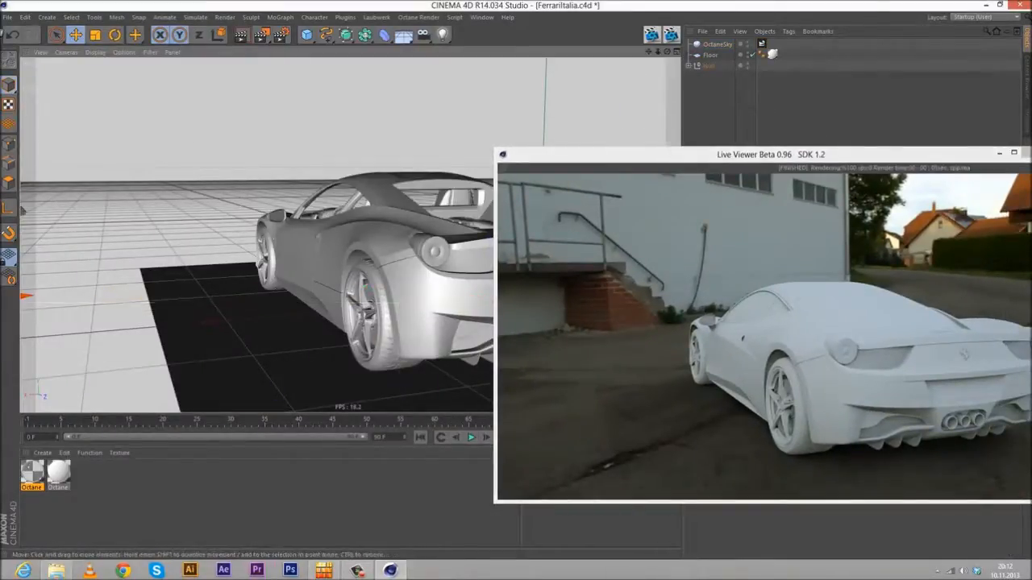
pyautogui.click(14, 37)
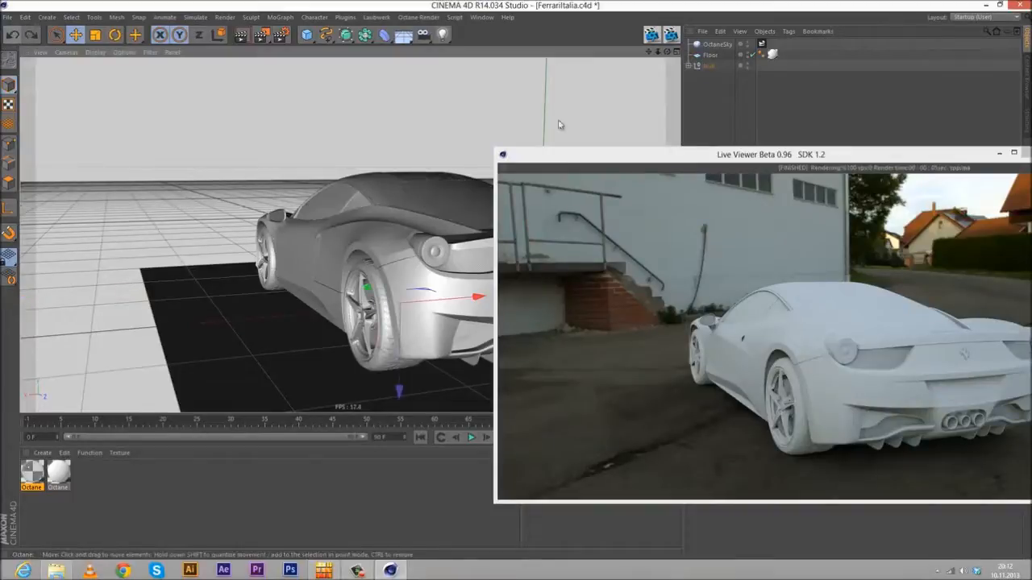
# - Expand the Null group, assign the Specular Octane Material to HDM_05_008_windows and restart the live render
pyautogui.click(695, 65)
pyautogui.moveTo(704, 163); pyautogui.dragTo(229, 81)
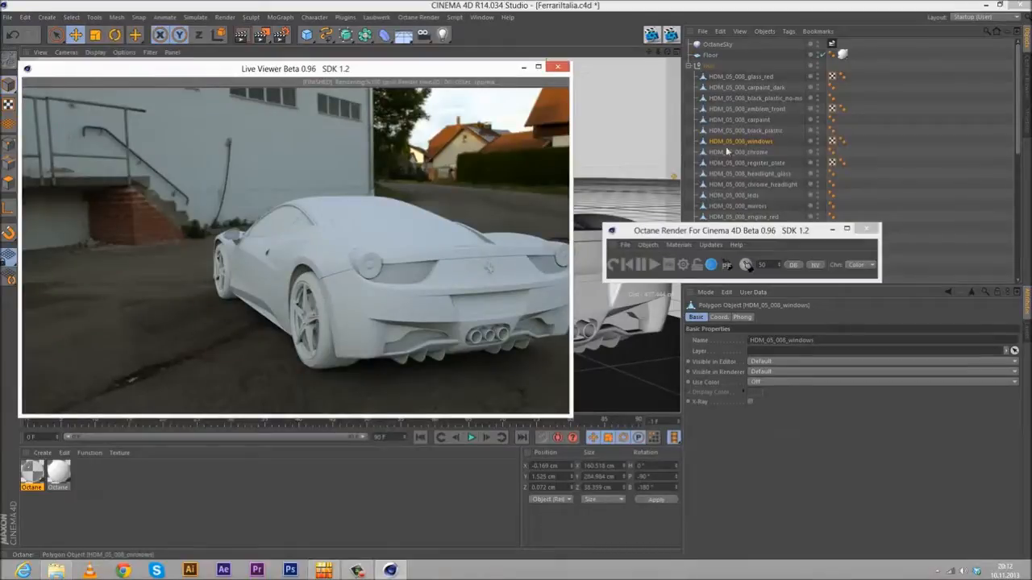
pyautogui.moveTo(766, 161); pyautogui.dragTo(758, 144)
pyautogui.click(614, 265)
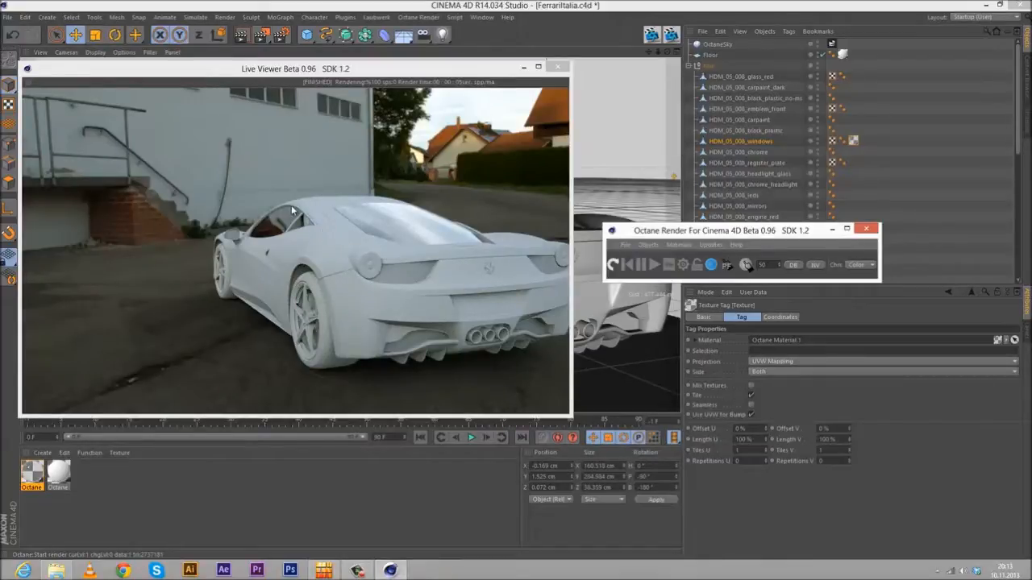
# - Examine the side window's glass up close in the live render and return to a rear three-quarter view of the car
pyautogui.moveTo(207, 228); pyautogui.dragTo(271, 266)
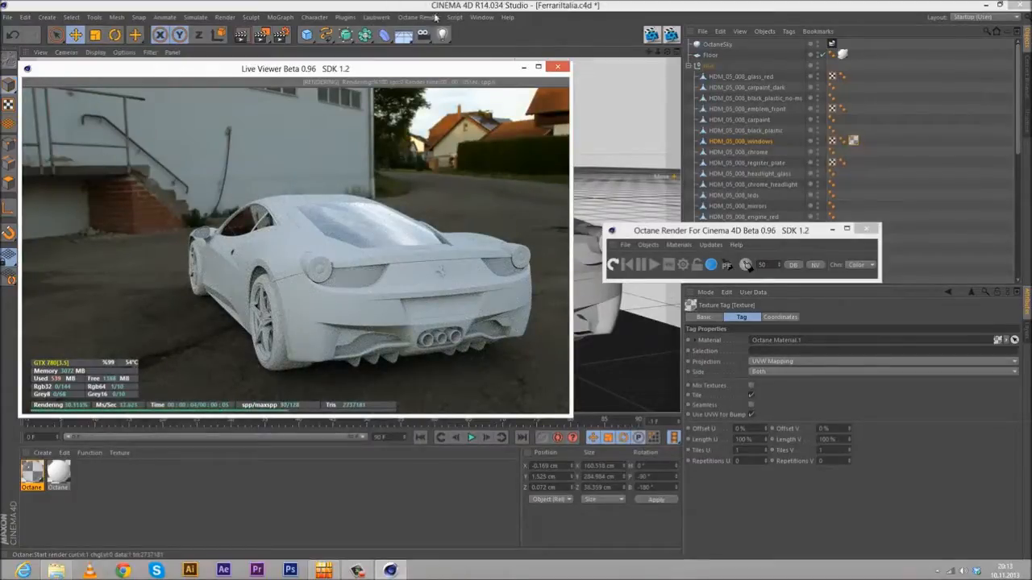
pyautogui.moveTo(213, 70); pyautogui.dragTo(673, 220)
pyautogui.click(193, 4)
pyautogui.scroll(2, 270, 191)
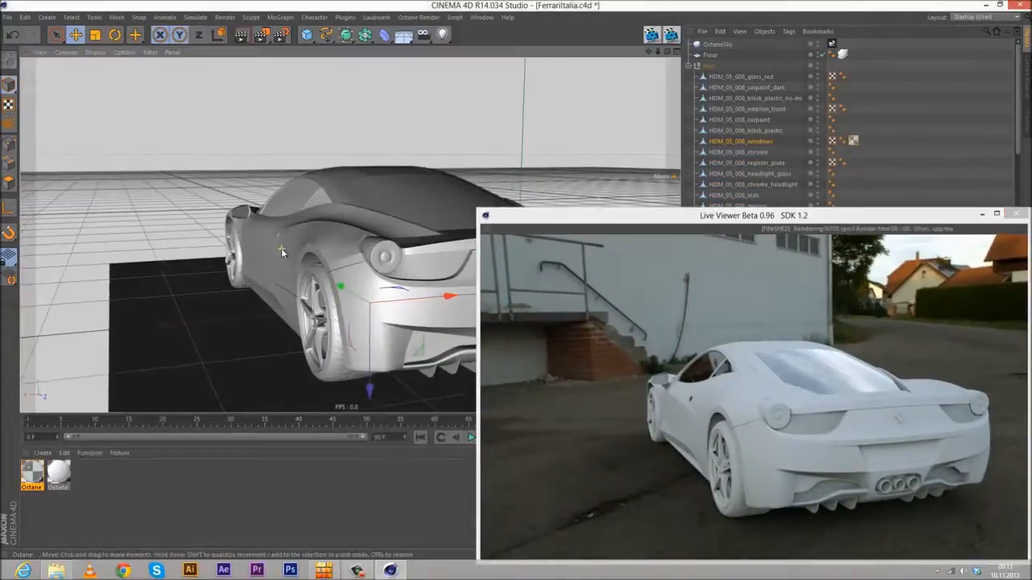
pyautogui.keyDown('alt'); pyautogui.moveTo(268, 188); pyautogui.dragTo(362, 205); pyautogui.keyUp('alt')
pyautogui.scroll(6, 362, 206)
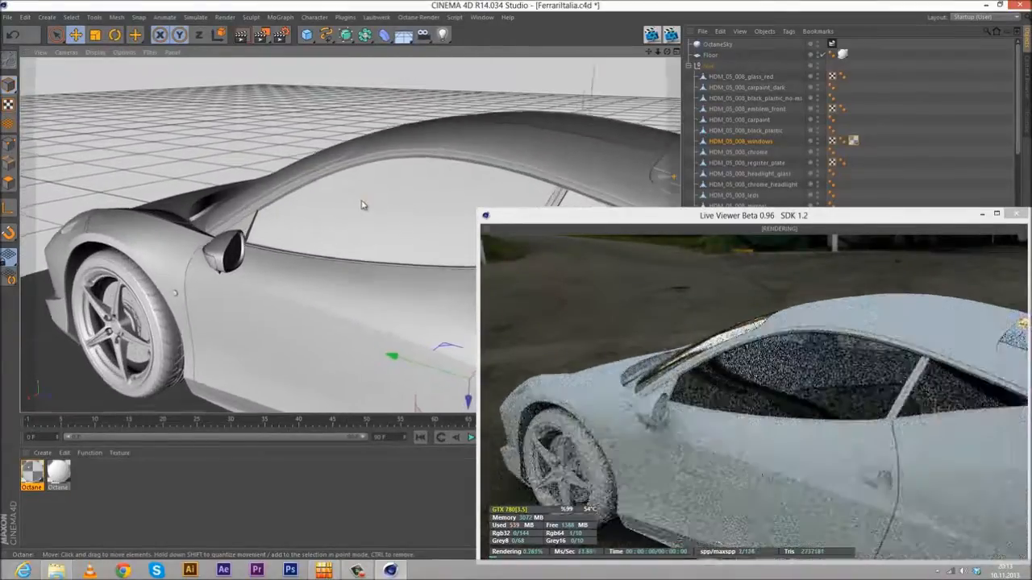
pyautogui.scroll(5, 362, 206)
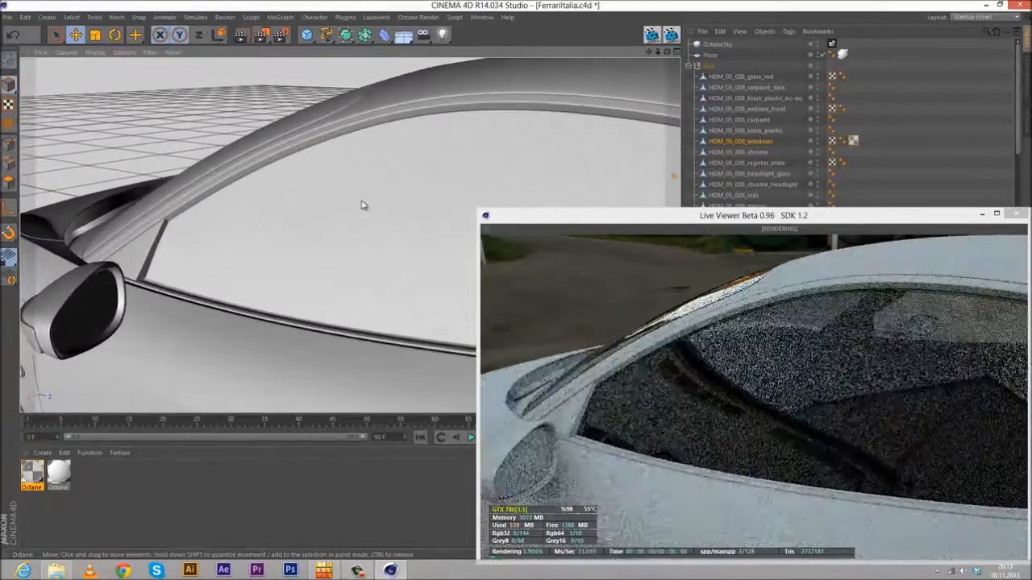
pyautogui.scroll(2, 362, 205)
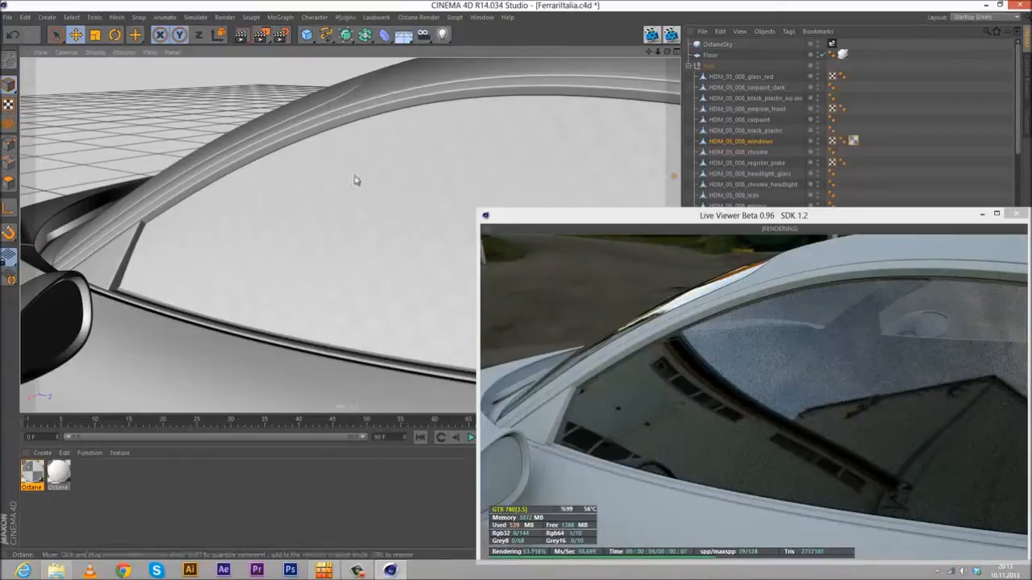
pyautogui.keyDown('alt'); pyautogui.moveTo(355, 181); pyautogui.dragTo(328, 207); pyautogui.keyUp('alt')
pyautogui.scroll(-10, 371, 296)
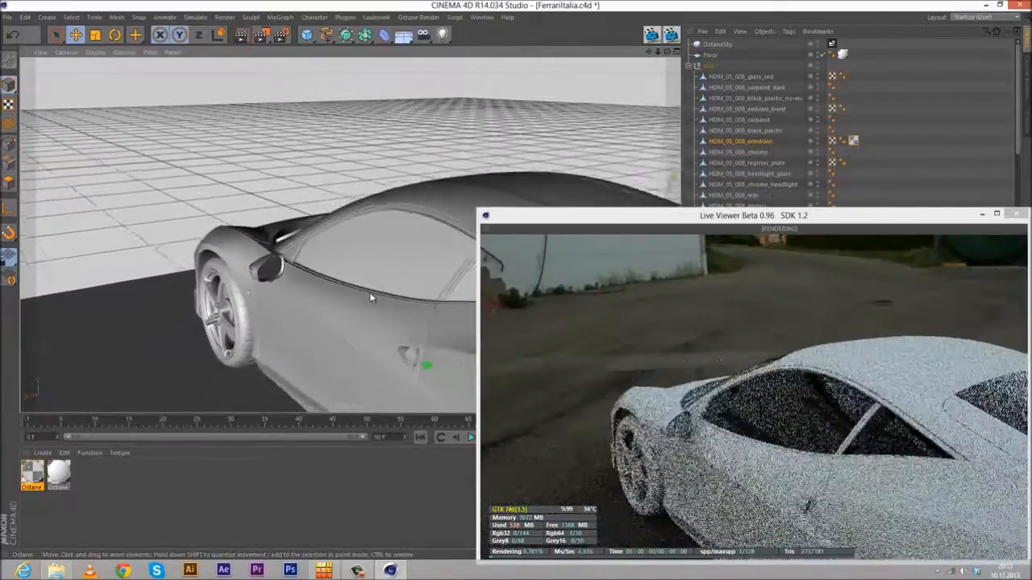
pyautogui.scroll(-3, 370, 292)
pyautogui.keyDown('alt'); pyautogui.moveTo(369, 291); pyautogui.dragTo(245, 202); pyautogui.keyUp('alt')
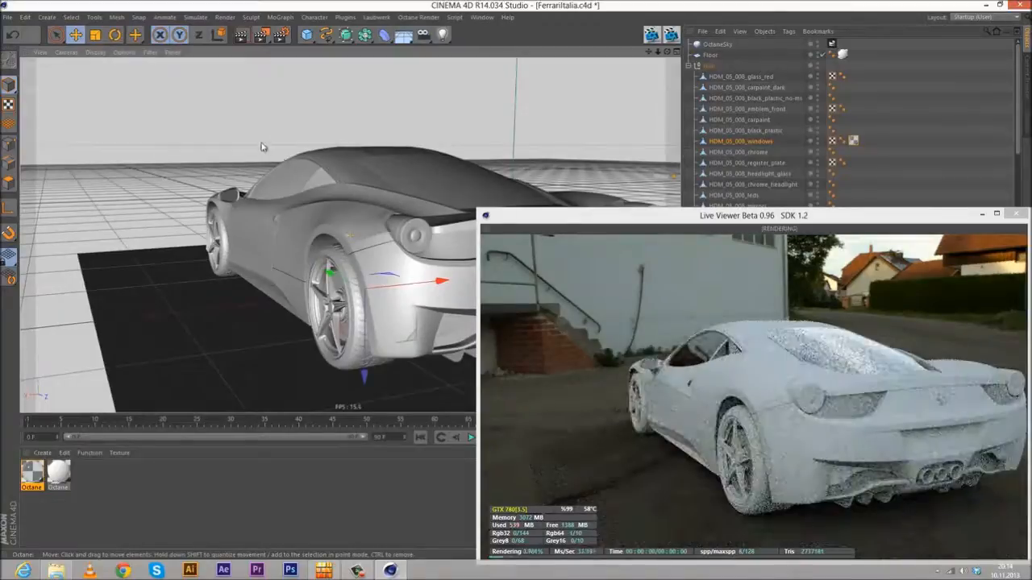
# - Create a camera from the current view and add a Protection tag to it
pyautogui.click(46, 17)
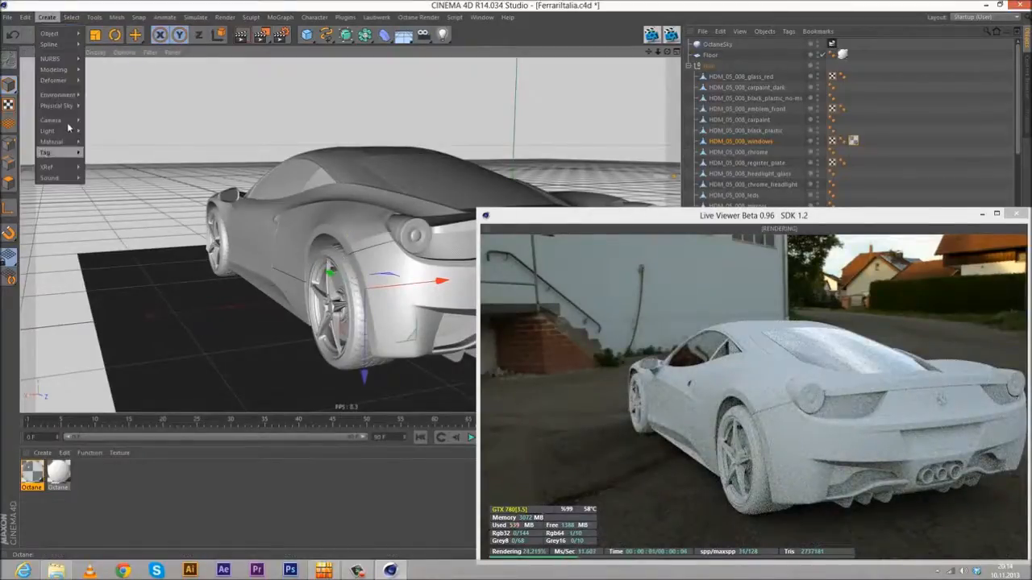
pyautogui.moveTo(56, 120)
pyautogui.click(105, 123)
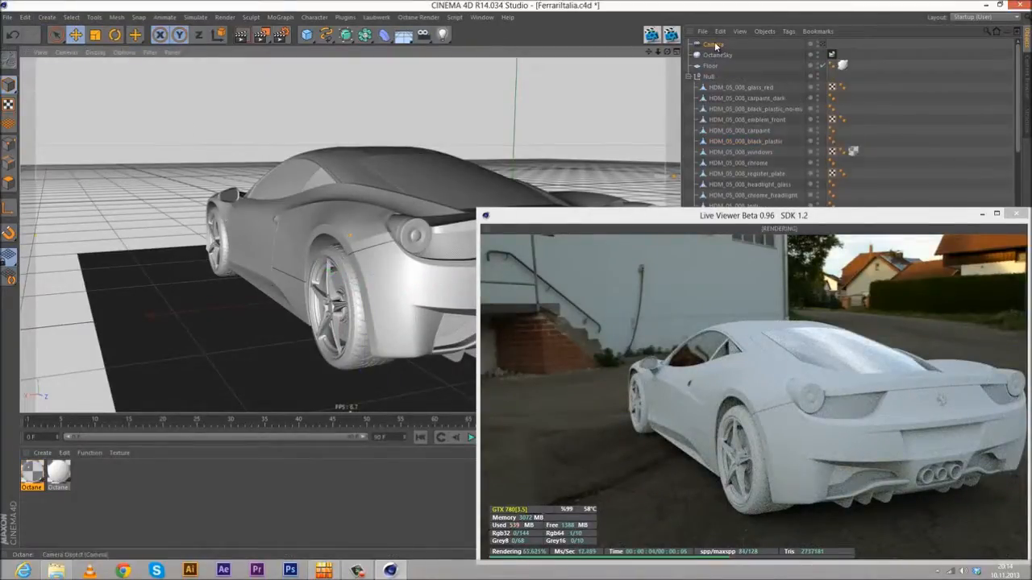
pyautogui.rightClick(716, 46)
pyautogui.moveTo(816, 54)
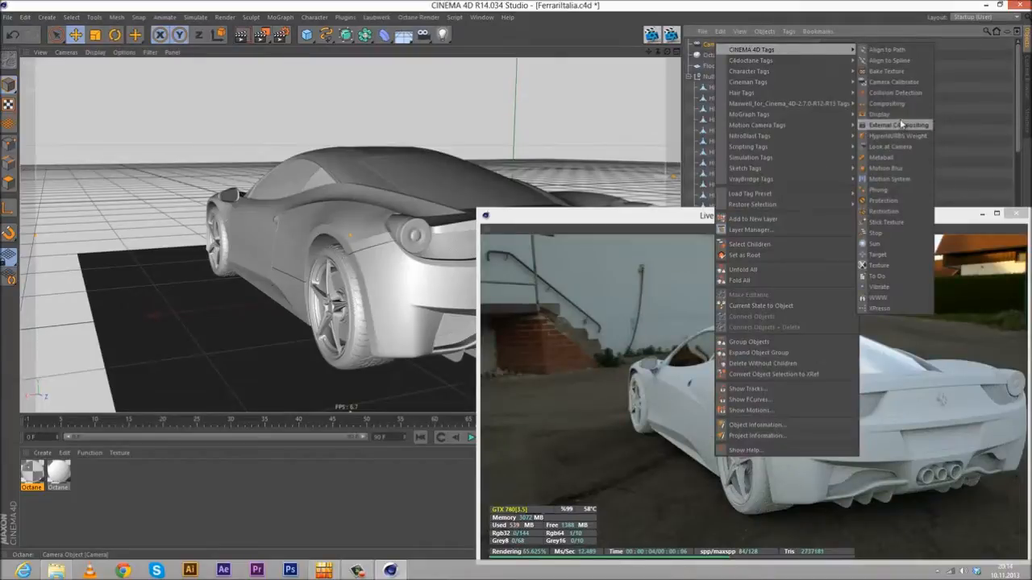
pyautogui.click(883, 201)
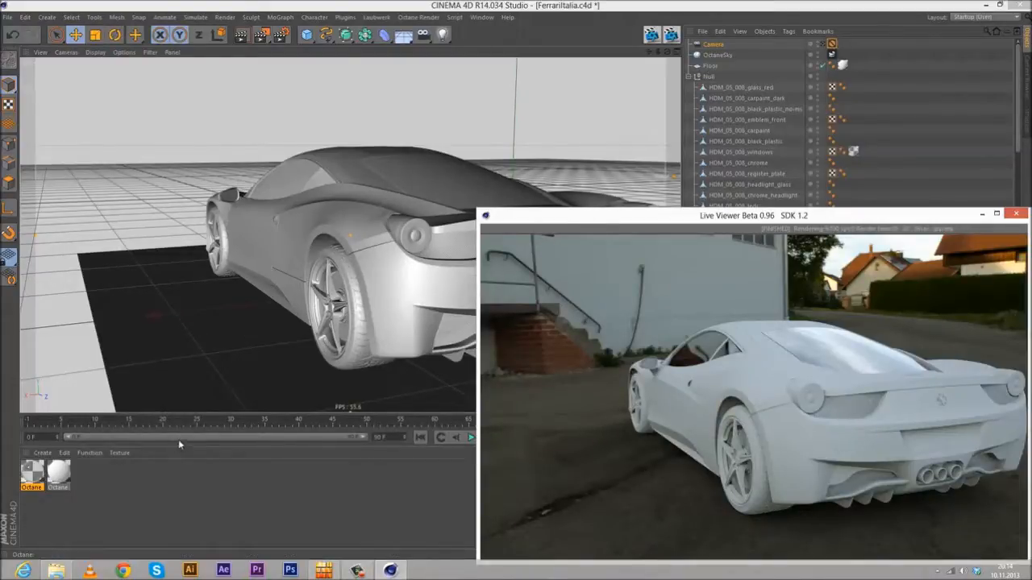
# - Create an Octane Mix Material and open it in the Material Editor
pyautogui.click(42, 454)
pyautogui.moveTo(55, 484)
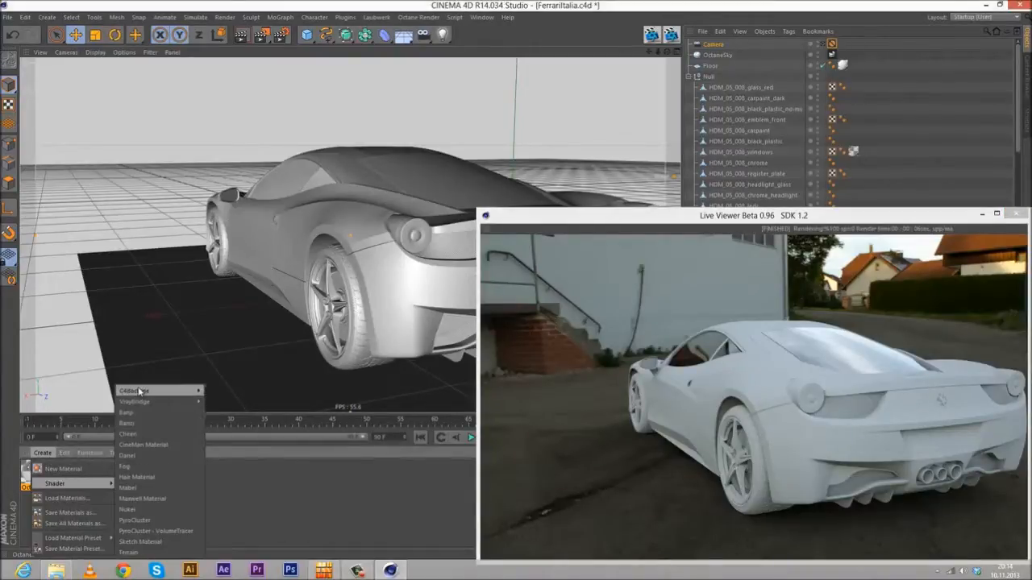
pyautogui.moveTo(139, 391)
pyautogui.click(225, 408)
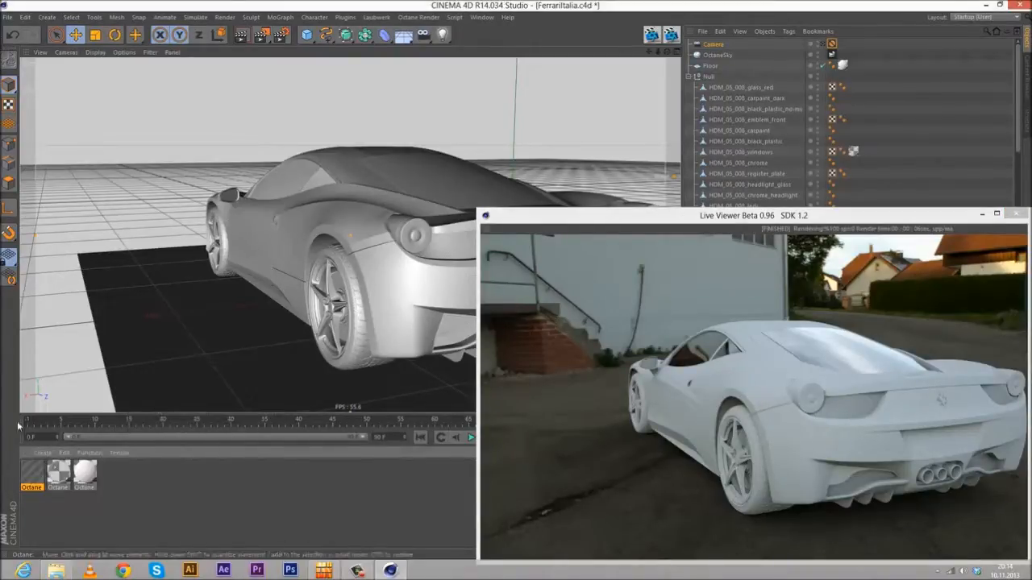
pyautogui.click(85, 475)
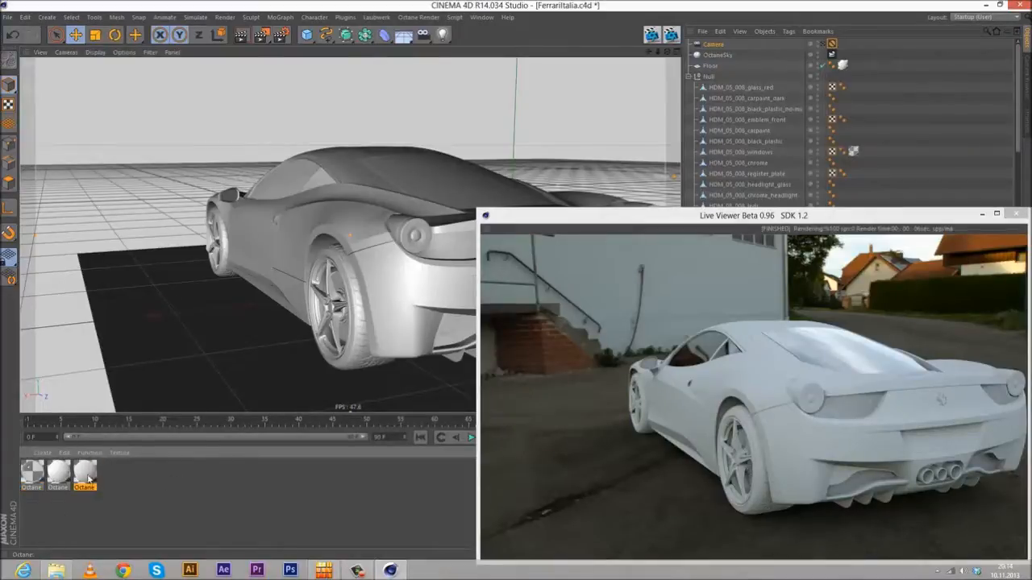
pyautogui.doubleClick(86, 477)
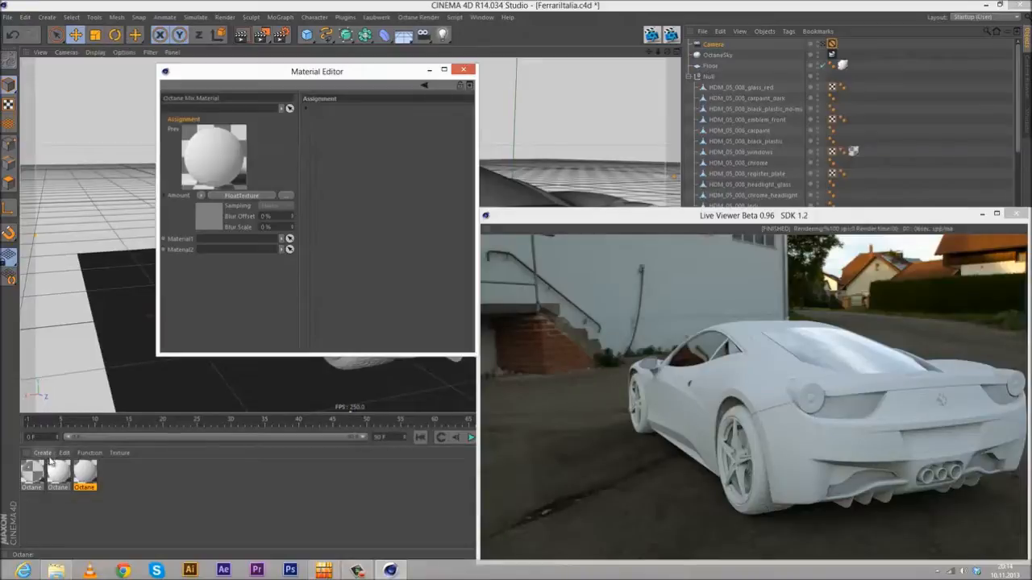
# - Rename the Octane Mix Material as CarPaintMixer
pyautogui.doubleClick(86, 488)
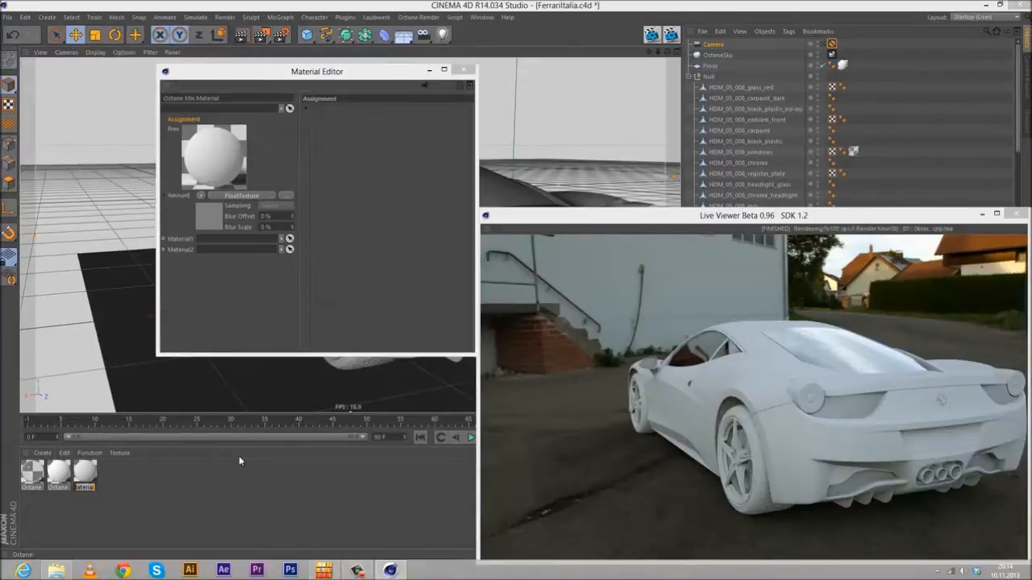
pyautogui.press('BackSpace')
pyautogui.write('CarPaintMixer')
pyautogui.press('Return')
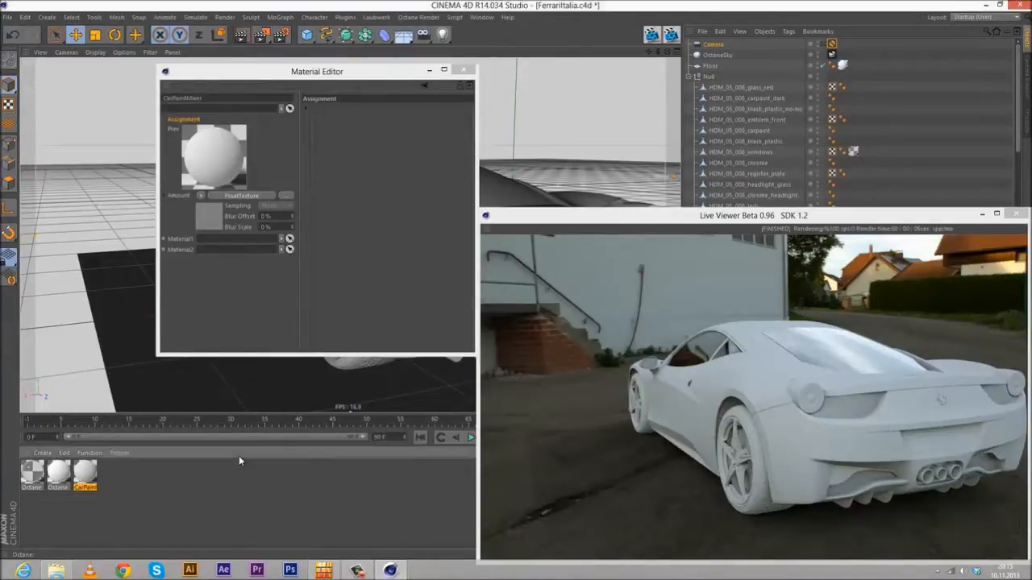
# - Rename the specular glass material used on the windows as NormalGlas
pyautogui.click(30, 484)
pyautogui.write('Norma')
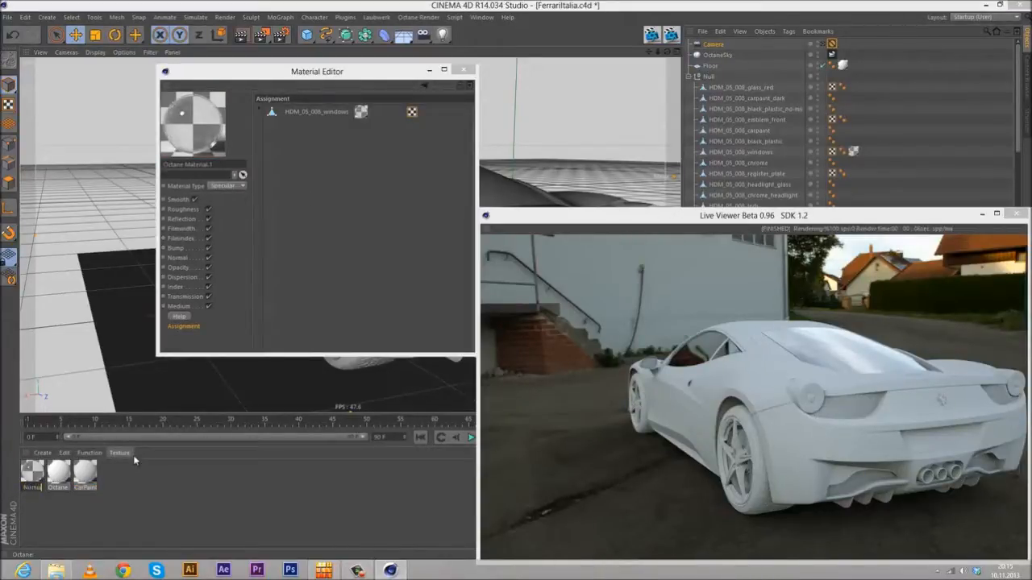
pyautogui.write('l')
pyautogui.press('Return')
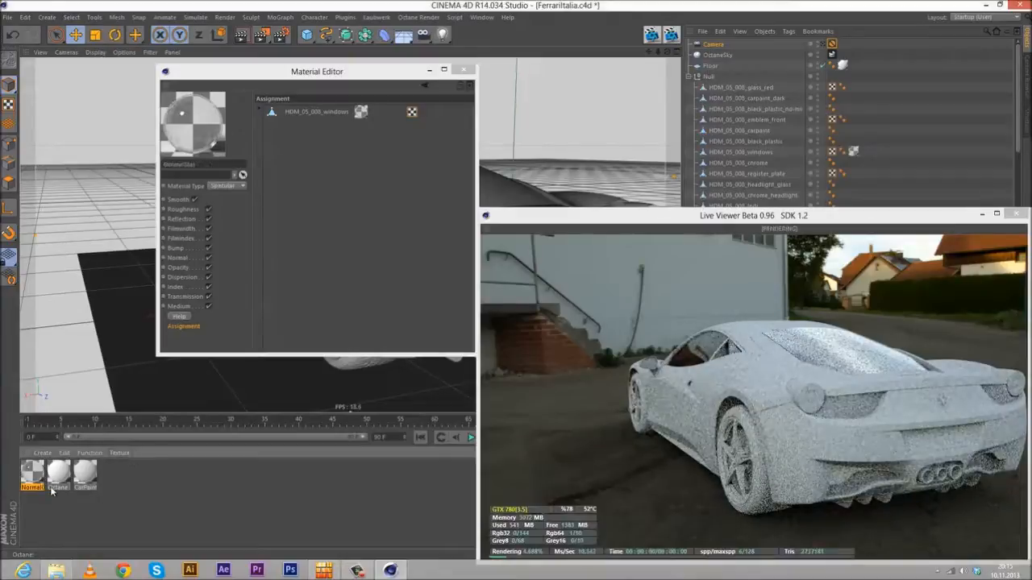
# - Rename the matte diffuse material used on the floor as FloorMatte
pyautogui.click(54, 487)
pyautogui.press('BackSpace')
pyautogui.write('FloorMatte')
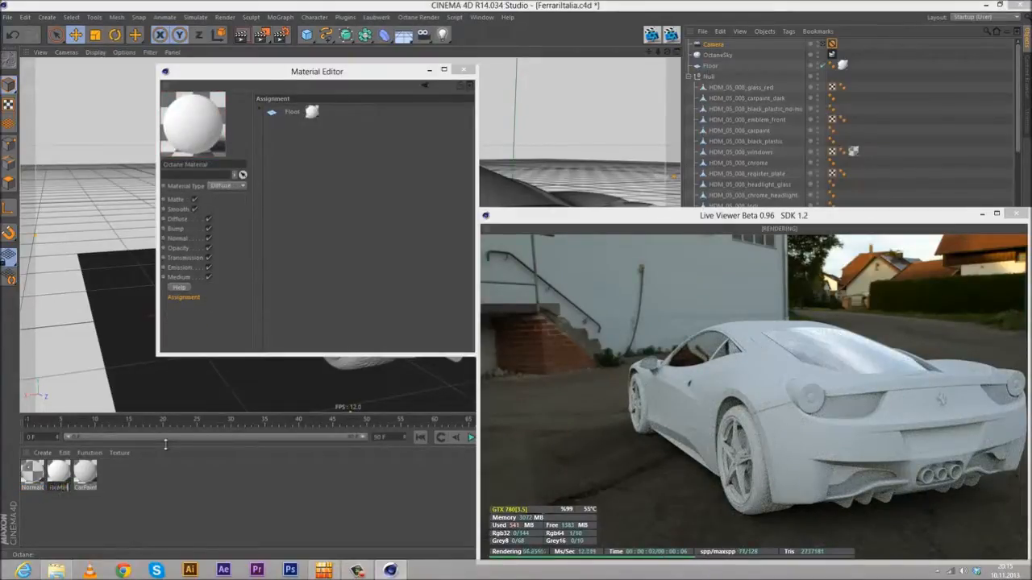
pyautogui.press('Return')
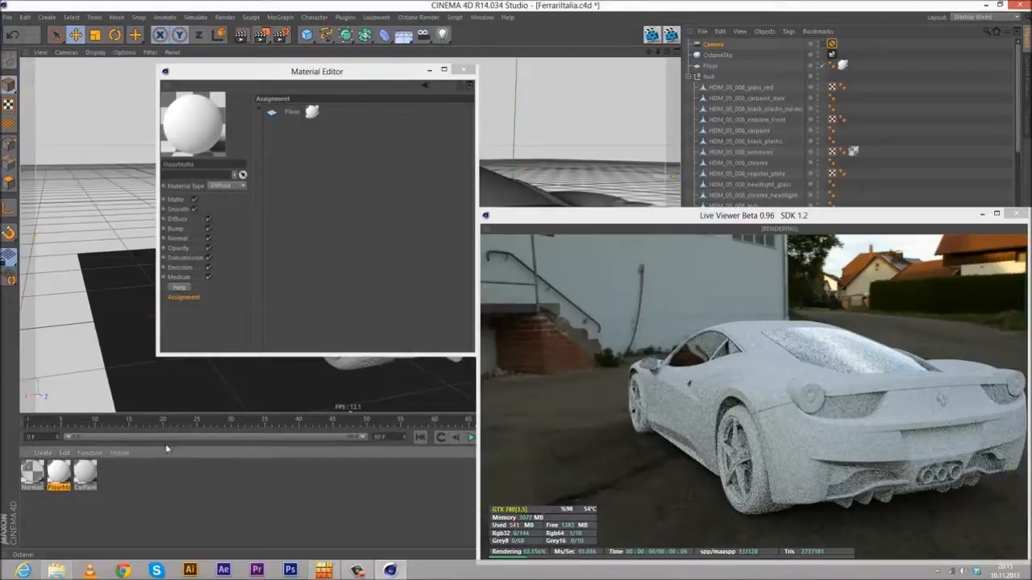
# - Create a new Octane Material for the car paint
pyautogui.rightClick(64, 482)
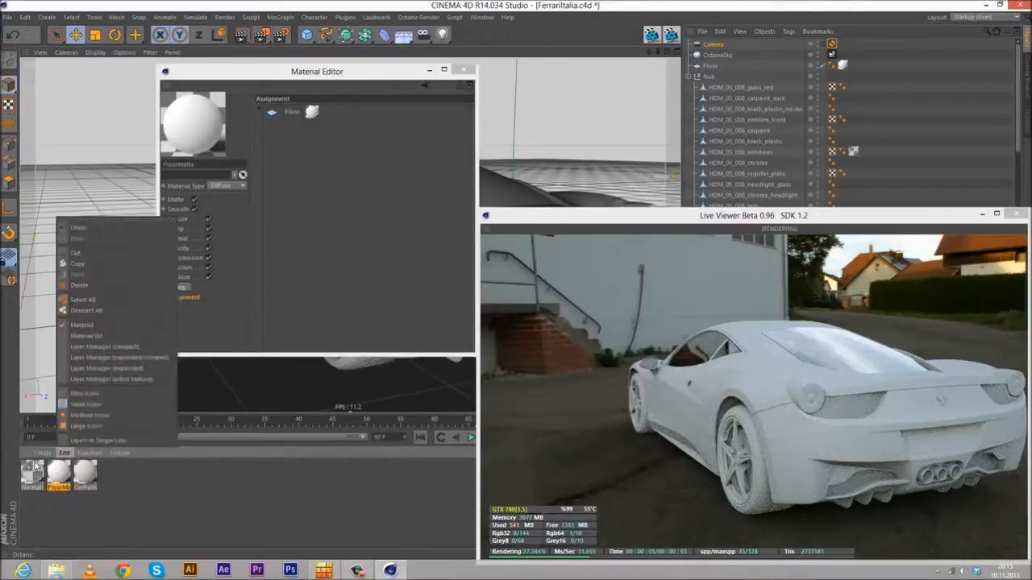
pyautogui.moveTo(41, 455)
pyautogui.moveTo(57, 483)
pyautogui.moveTo(160, 392)
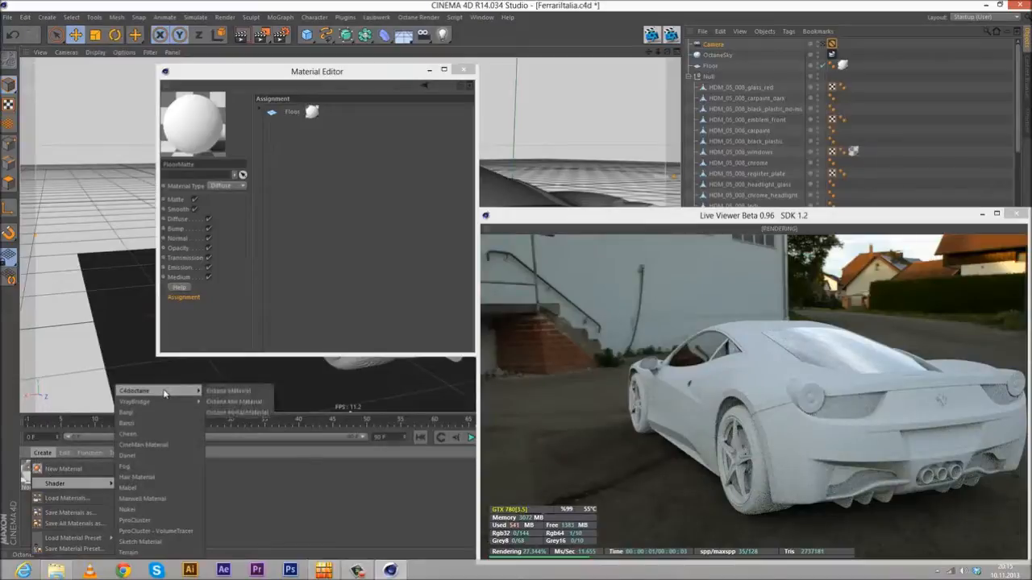
pyautogui.click(234, 395)
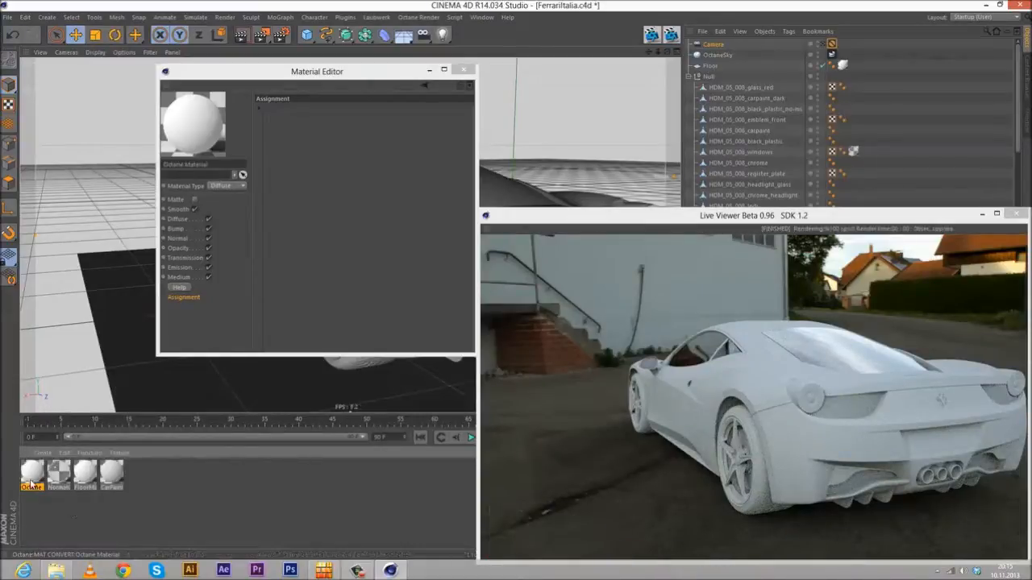
# - Set the new material's diffuse colour to a very dark reddish grey
pyautogui.click(174, 220)
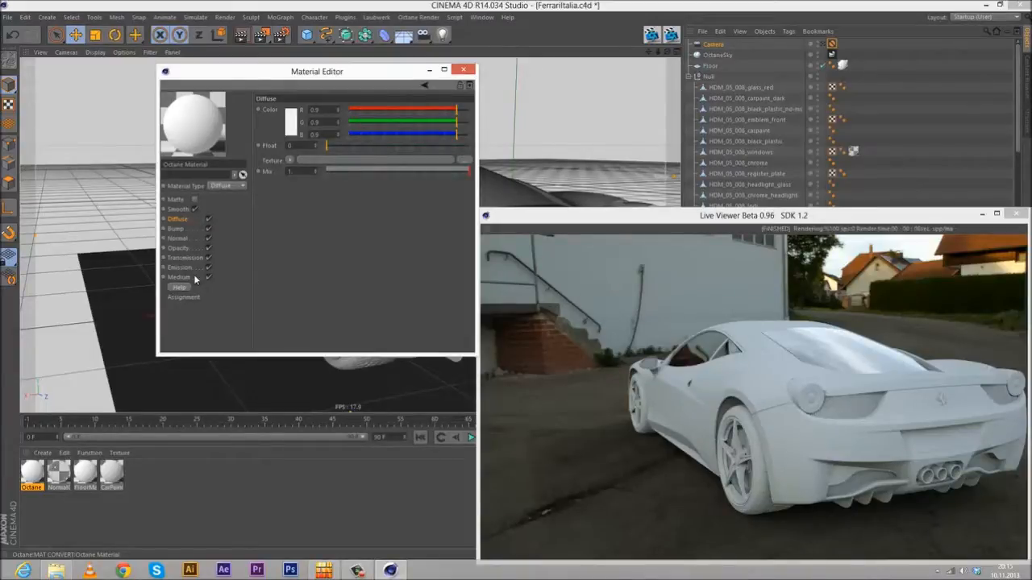
pyautogui.click(292, 121)
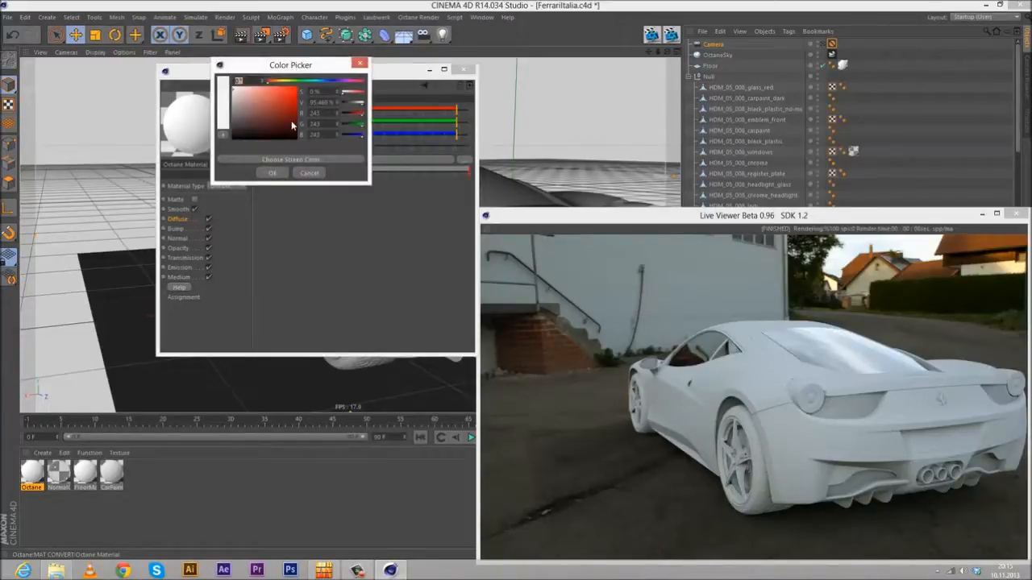
pyautogui.click(229, 133)
pyautogui.moveTo(236, 126); pyautogui.dragTo(243, 127)
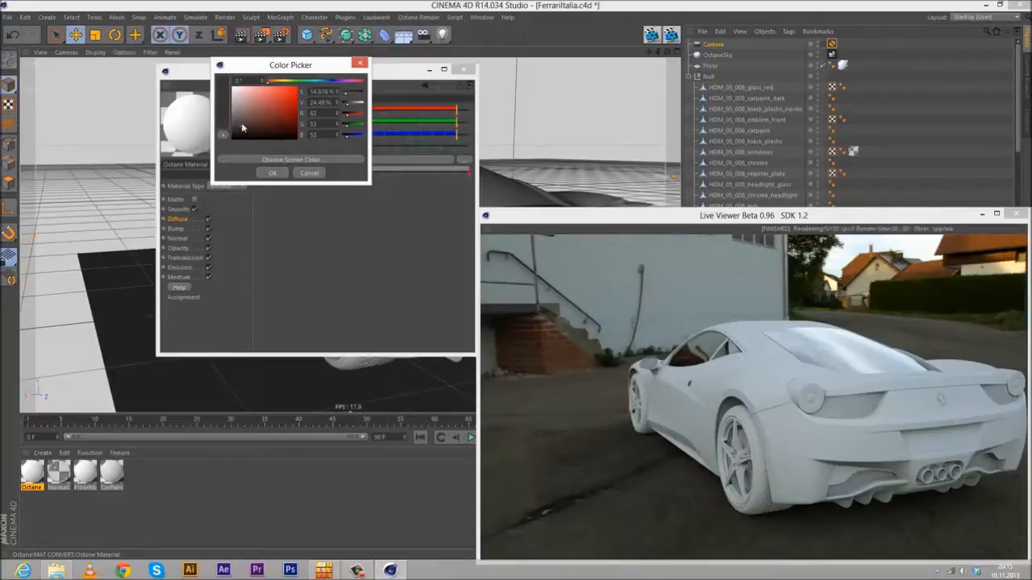
pyautogui.moveTo(239, 132); pyautogui.dragTo(242, 133)
pyautogui.click(269, 172)
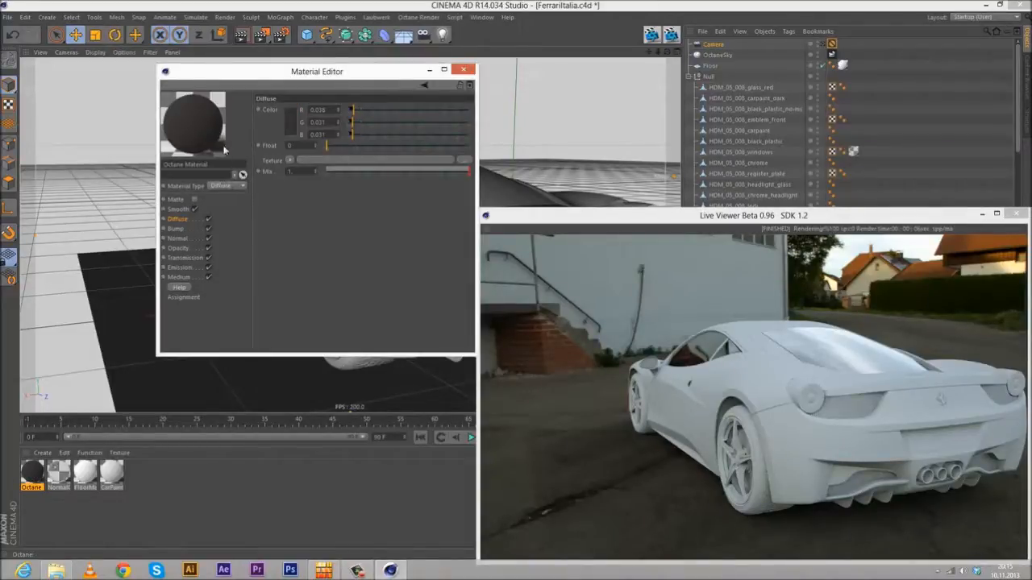
# - Refine the dark diffuse colour to 10% saturation and 20% value, and close the Material Editor
pyautogui.click(290, 123)
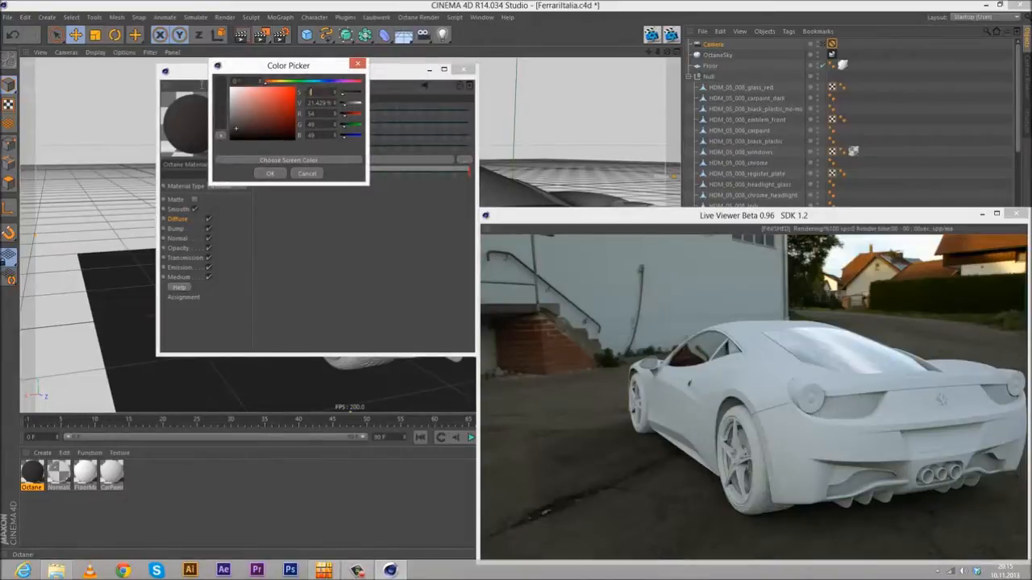
pyautogui.press('Return')
pyautogui.click(289, 125)
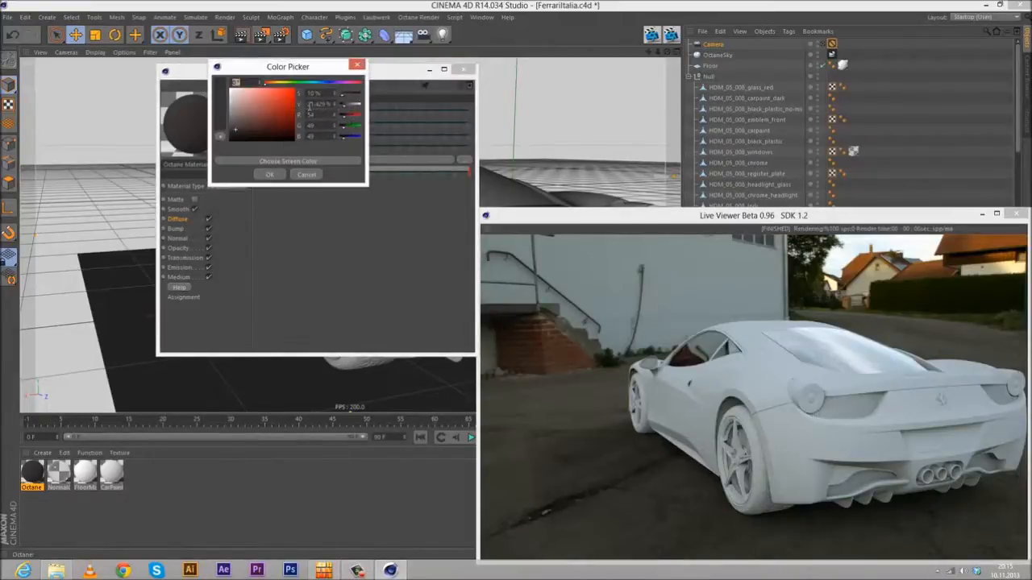
pyautogui.doubleClick(315, 104)
pyautogui.write('20')
pyautogui.click(271, 176)
pyautogui.click(289, 126)
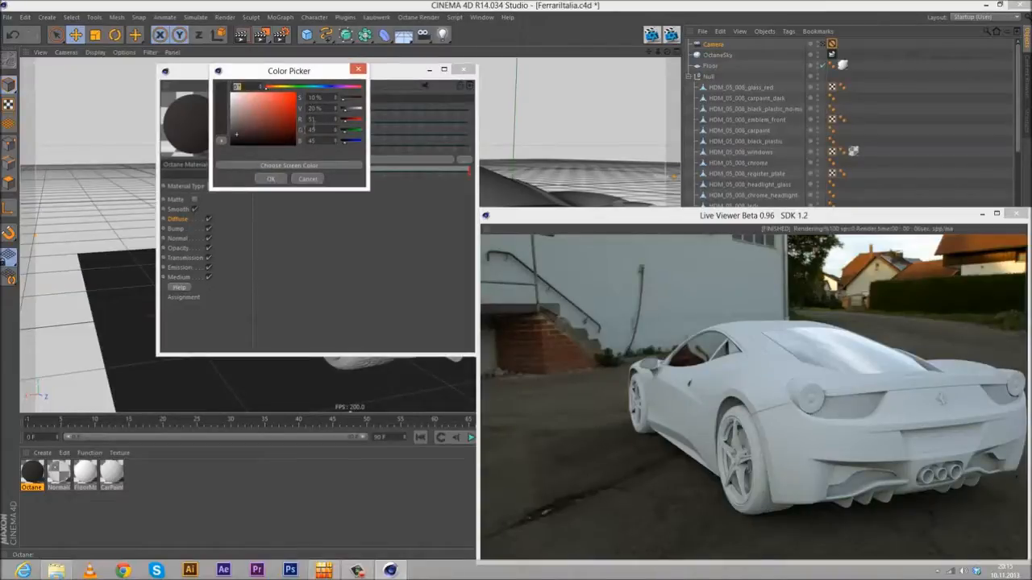
pyautogui.click(269, 179)
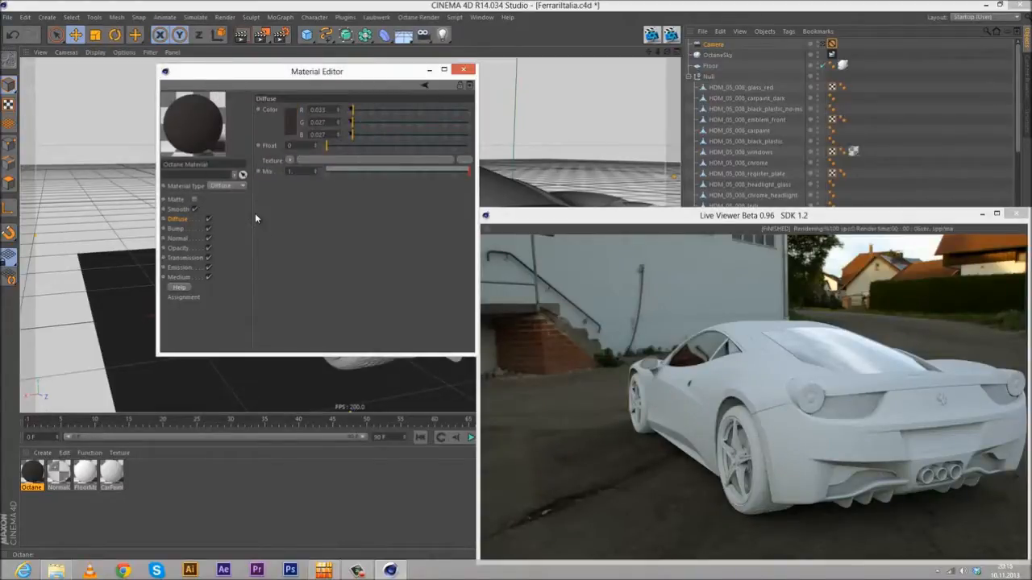
pyautogui.click(461, 72)
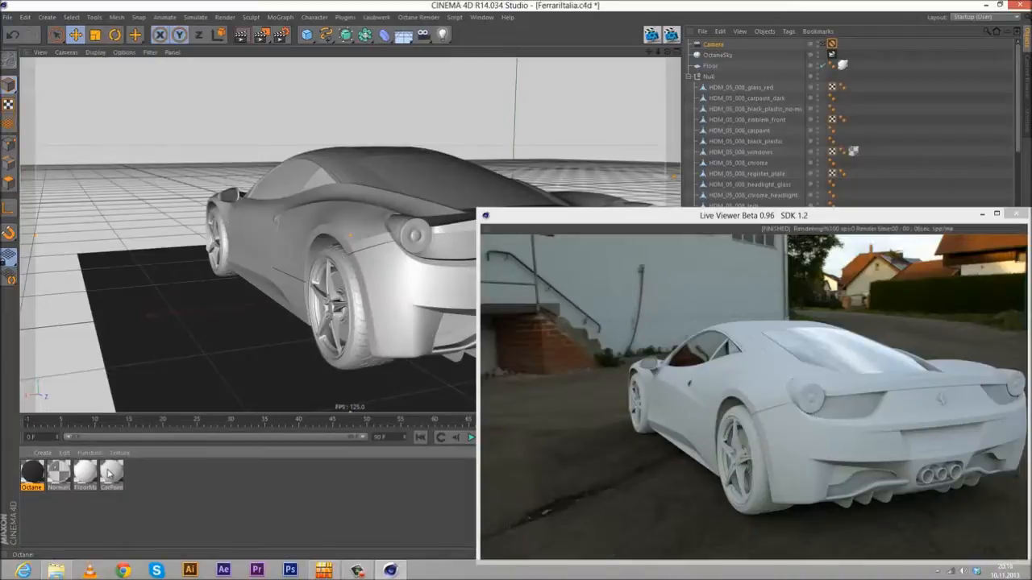
# - Assign the dark diffuse Octane Material as Material1 of CarPaintMixer and close the Material Editor
pyautogui.doubleClick(109, 474)
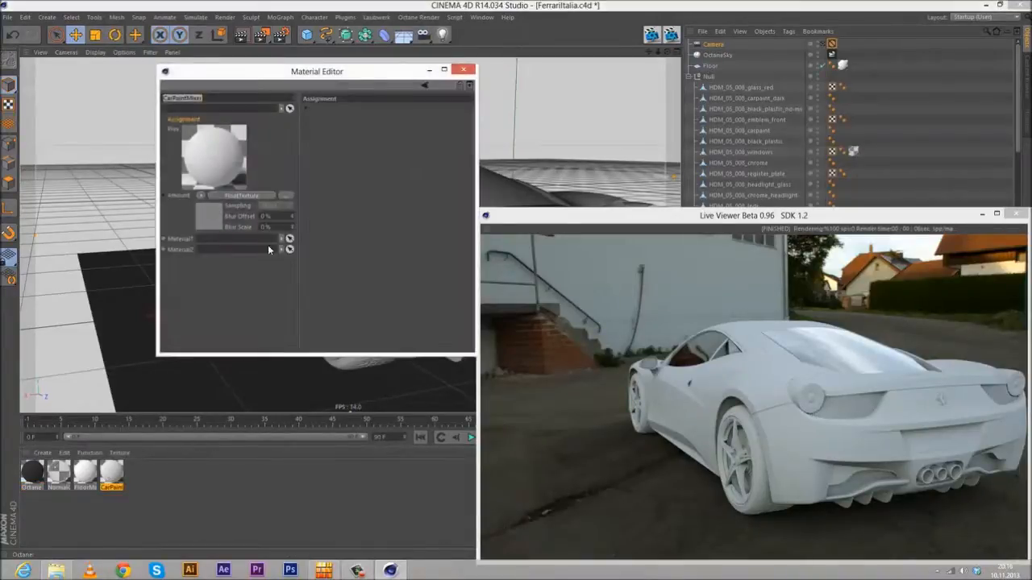
pyautogui.moveTo(29, 467); pyautogui.dragTo(201, 240)
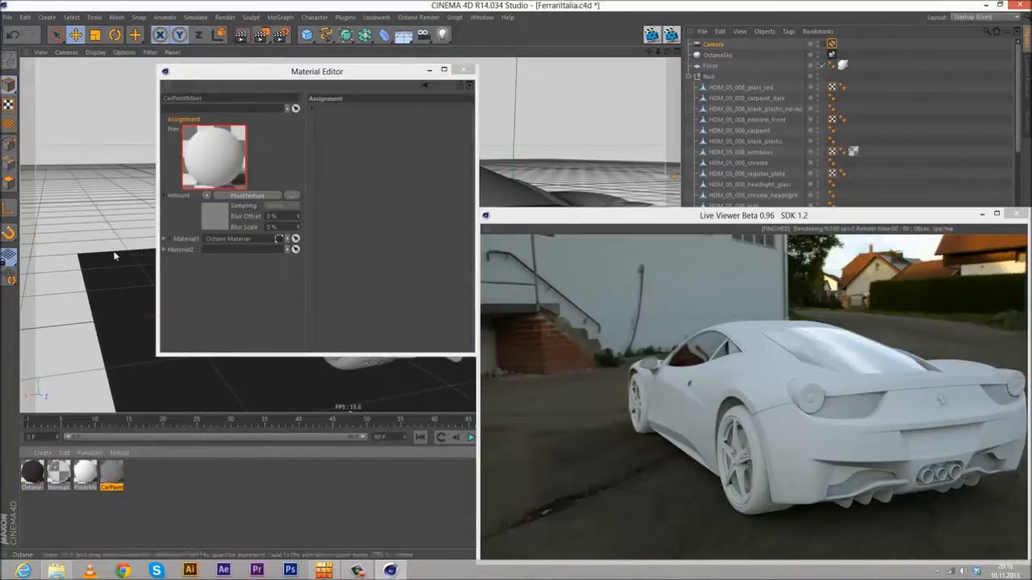
pyautogui.click(461, 71)
# - Create a second Octane Material for the car paint and open it in the Material Editor
pyautogui.click(48, 453)
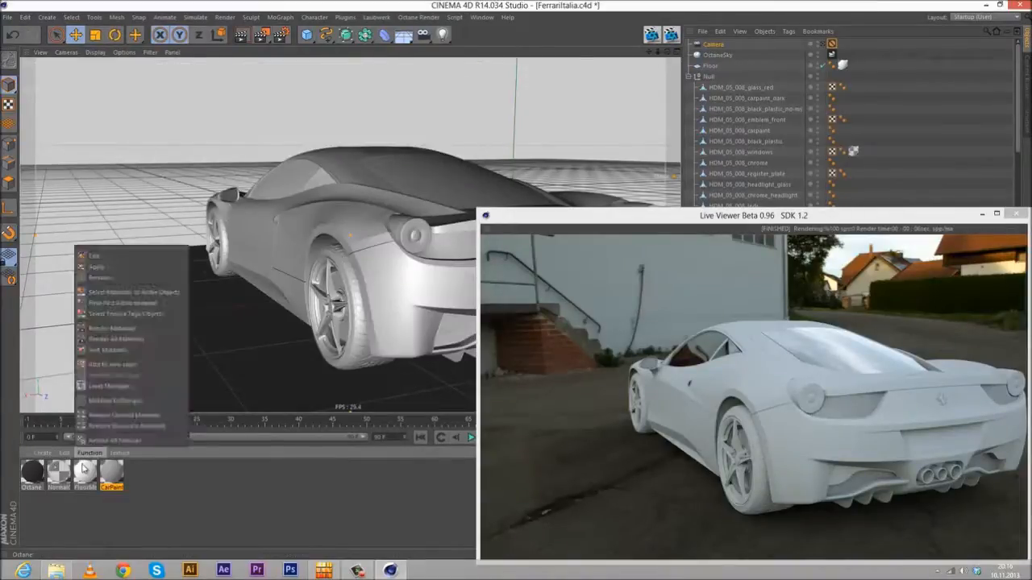
pyautogui.click(42, 453)
pyautogui.moveTo(67, 484)
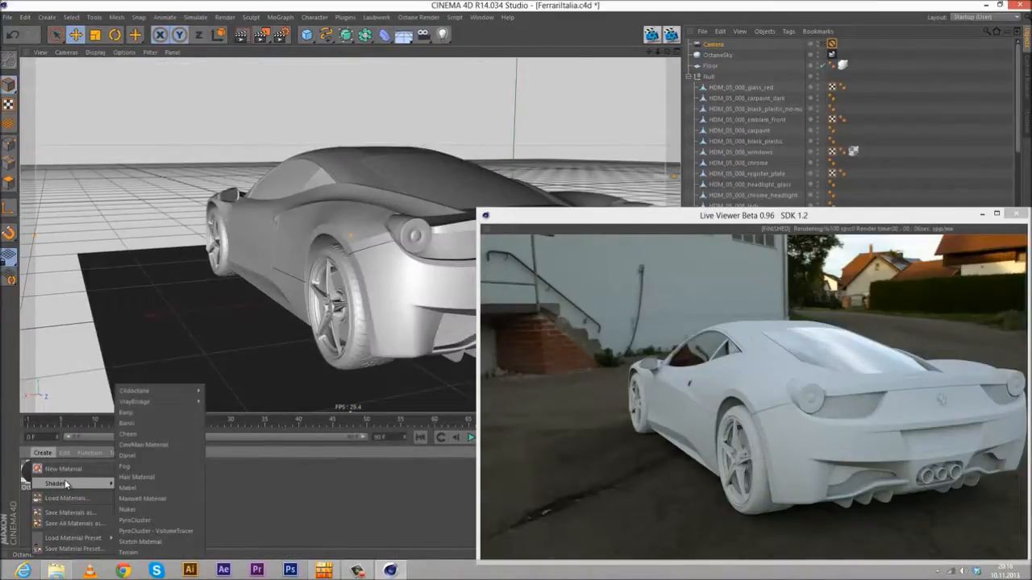
pyautogui.moveTo(182, 392)
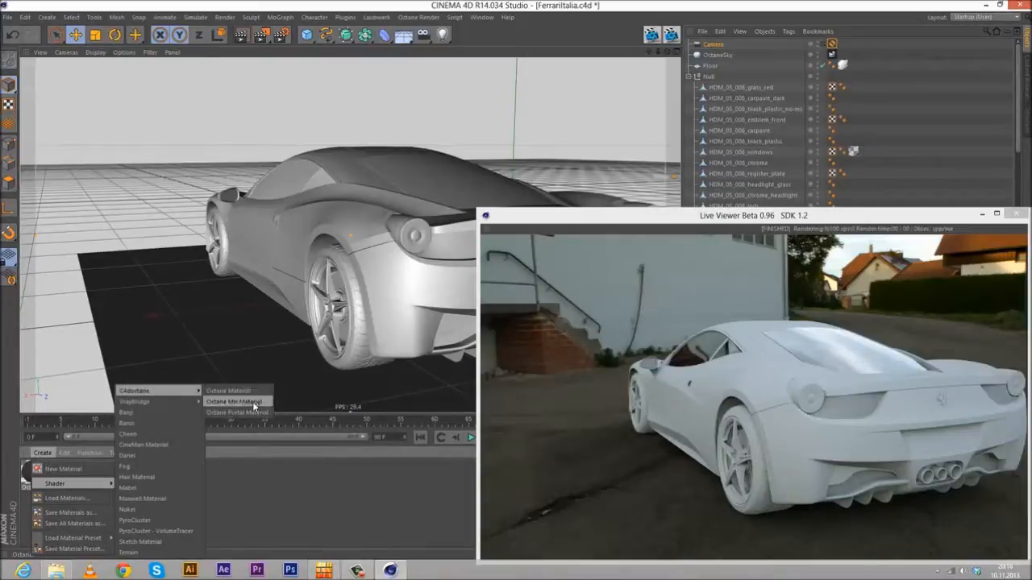
pyautogui.click(251, 392)
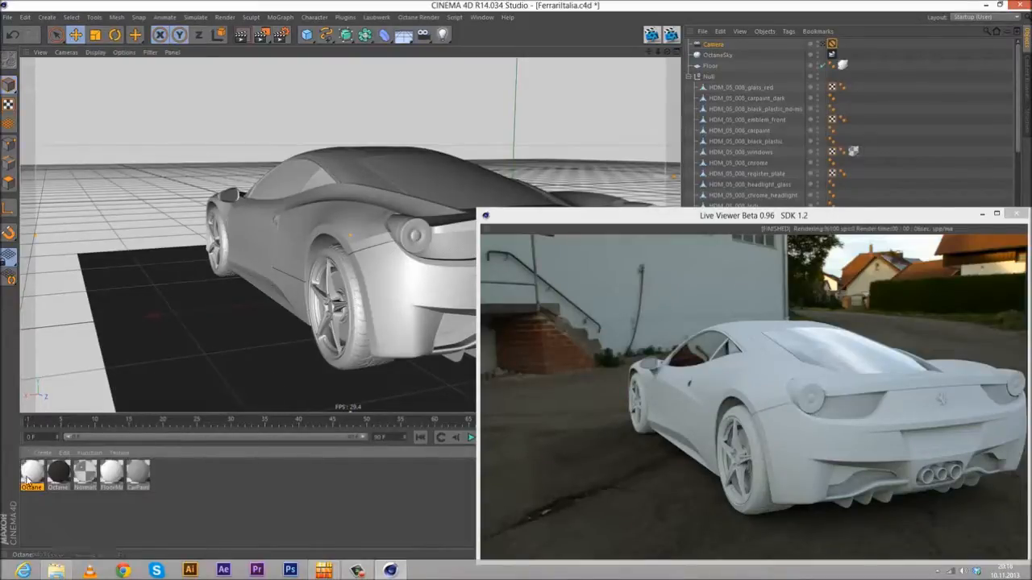
pyautogui.doubleClick(31, 474)
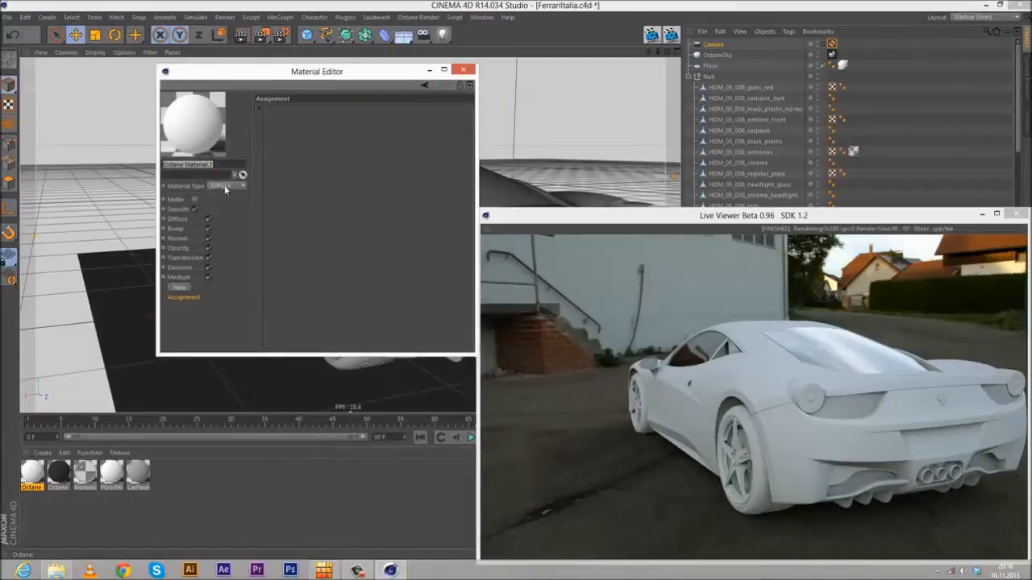
# - Make the second car paint material Glossy and set its index to 8
pyautogui.click(175, 286)
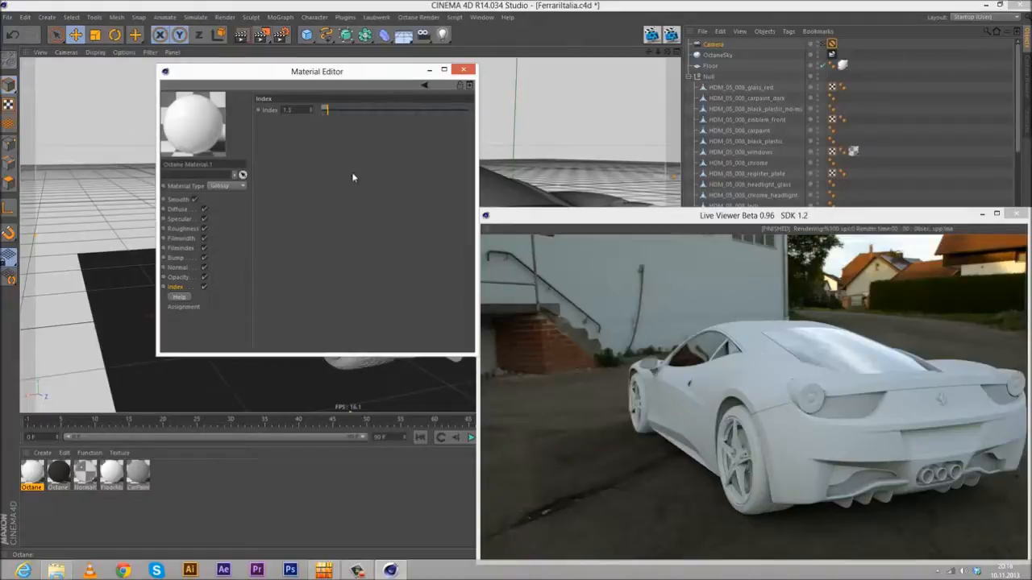
pyautogui.doubleClick(301, 110)
pyautogui.write('5')
pyautogui.press('Return')
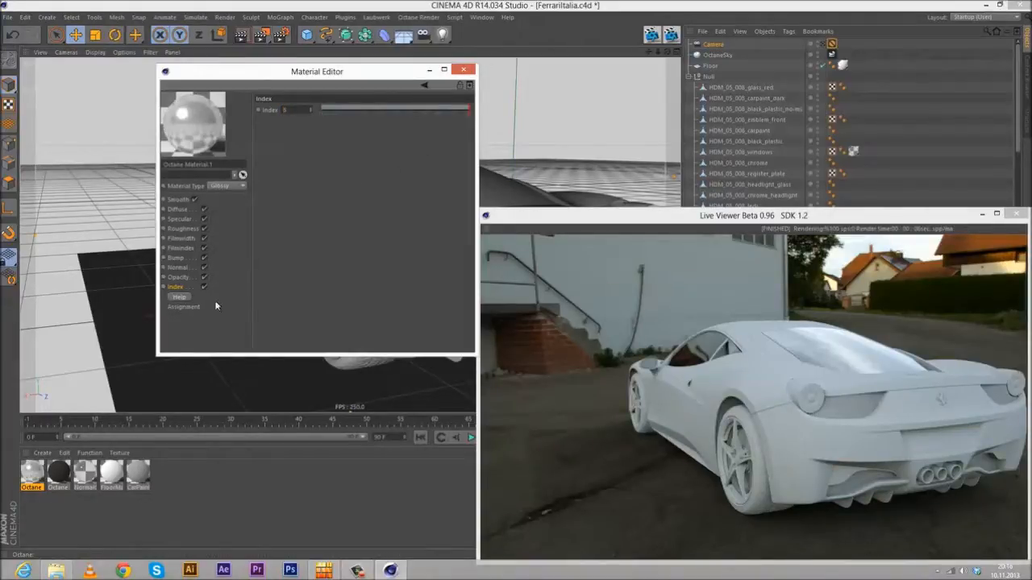
# - Try the glossy material's roughness float at 1 and at 0
pyautogui.click(181, 230)
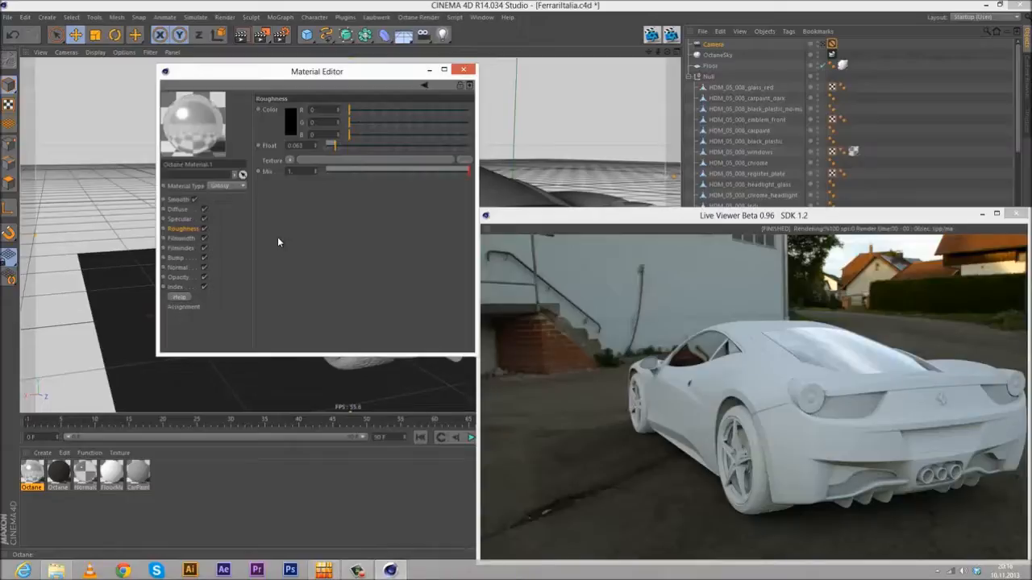
pyautogui.click(179, 219)
pyautogui.click(180, 230)
pyautogui.moveTo(348, 147); pyautogui.dragTo(490, 144)
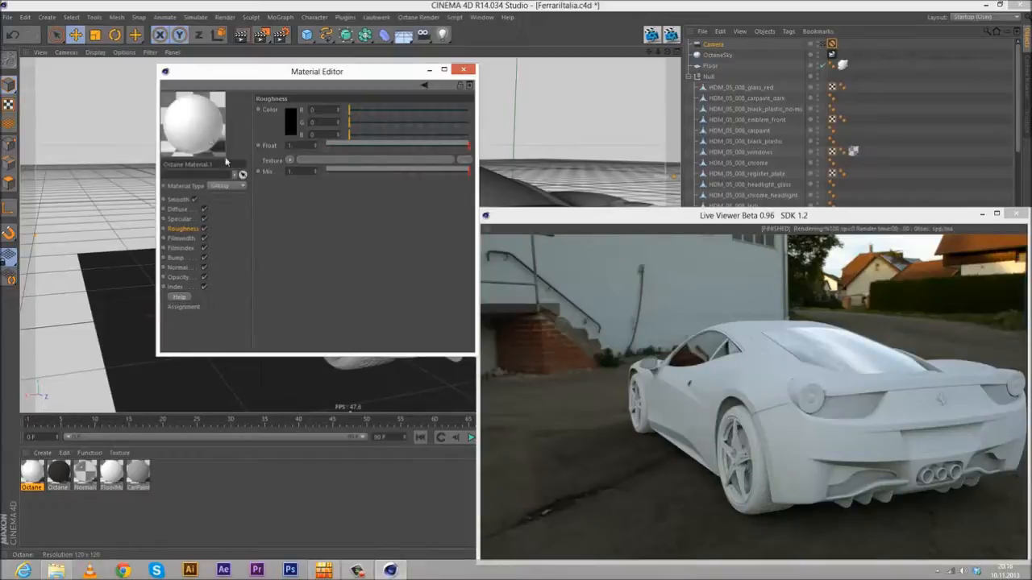
pyautogui.click(335, 145)
pyautogui.moveTo(309, 145); pyautogui.dragTo(302, 146)
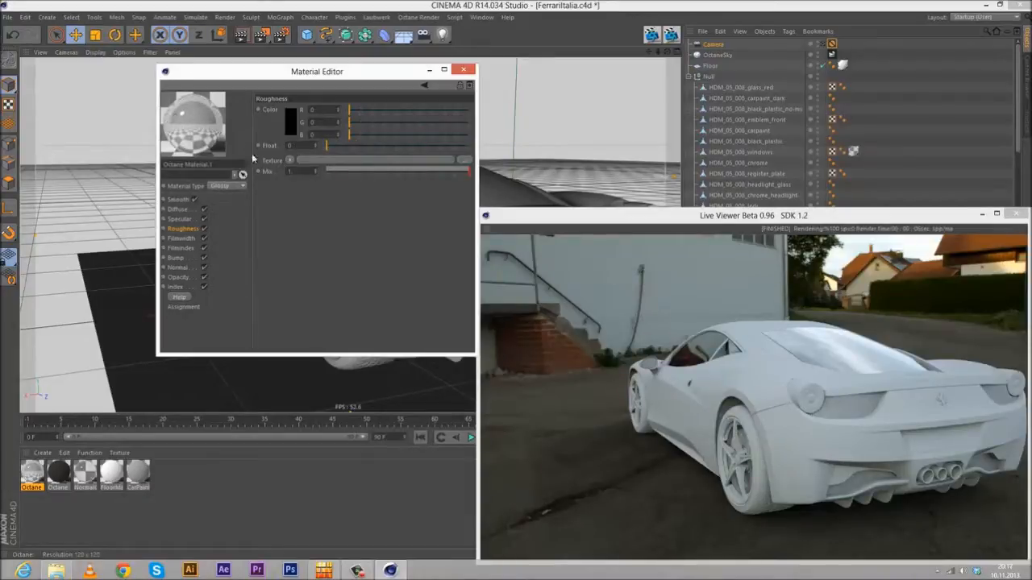
# - Set the glossy material's roughness float to 0.02
pyautogui.click(327, 146)
pyautogui.press('Return')
pyautogui.click(313, 143)
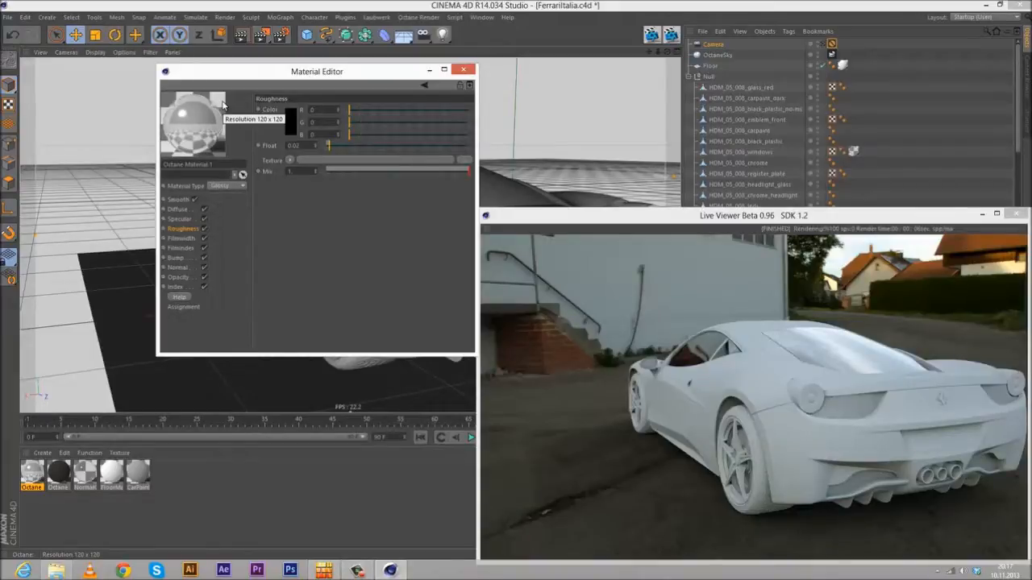
pyautogui.click(183, 219)
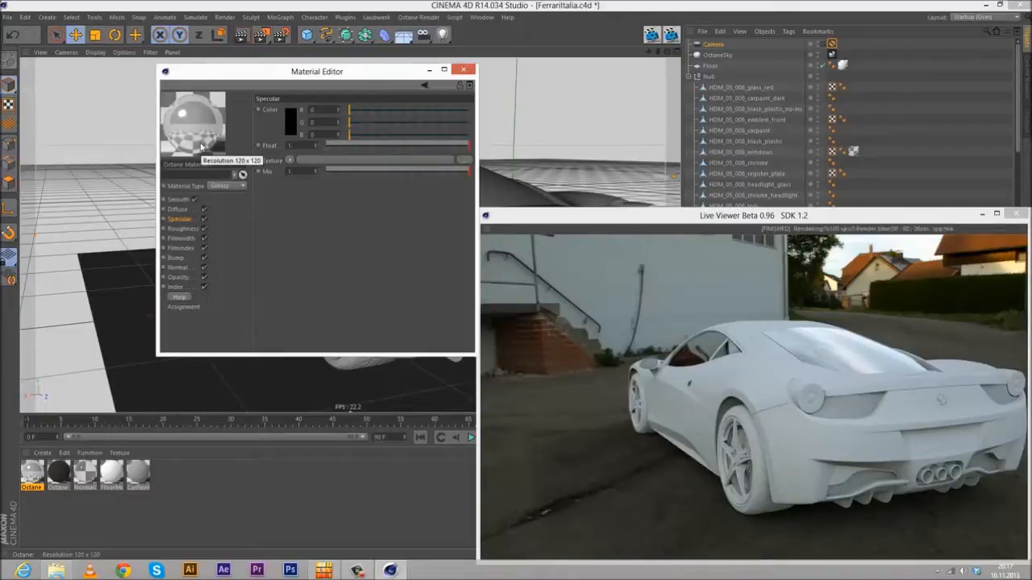
pyautogui.click(289, 121)
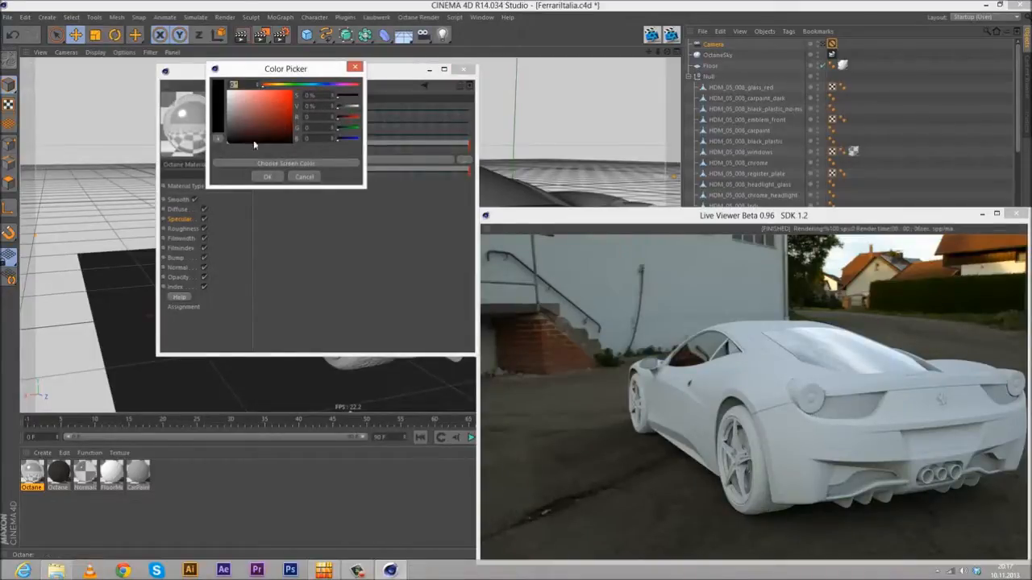
pyautogui.click(304, 177)
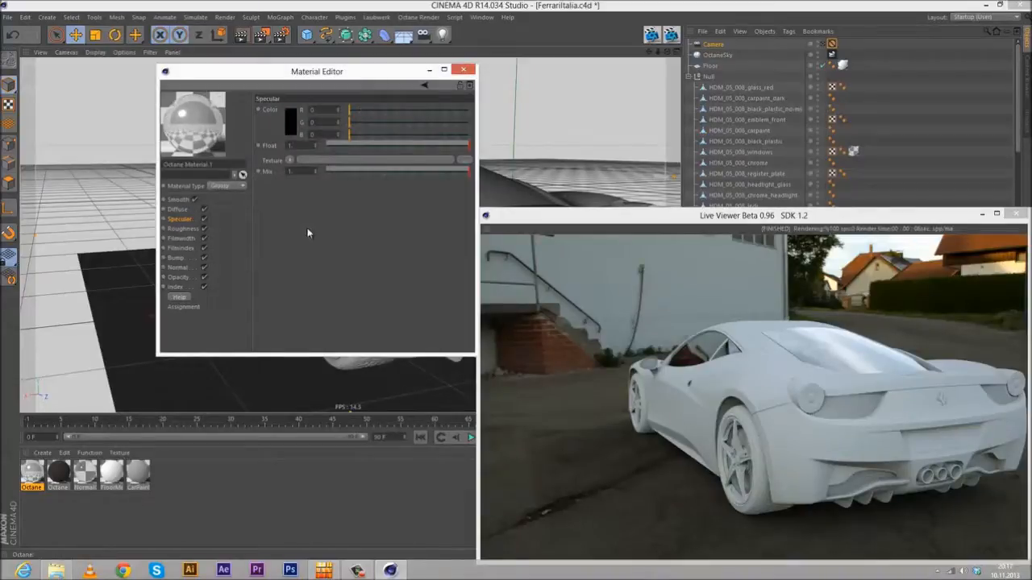
# - Assign the glossy Octane Material as Material2 of CarPaintMixer
pyautogui.click(144, 476)
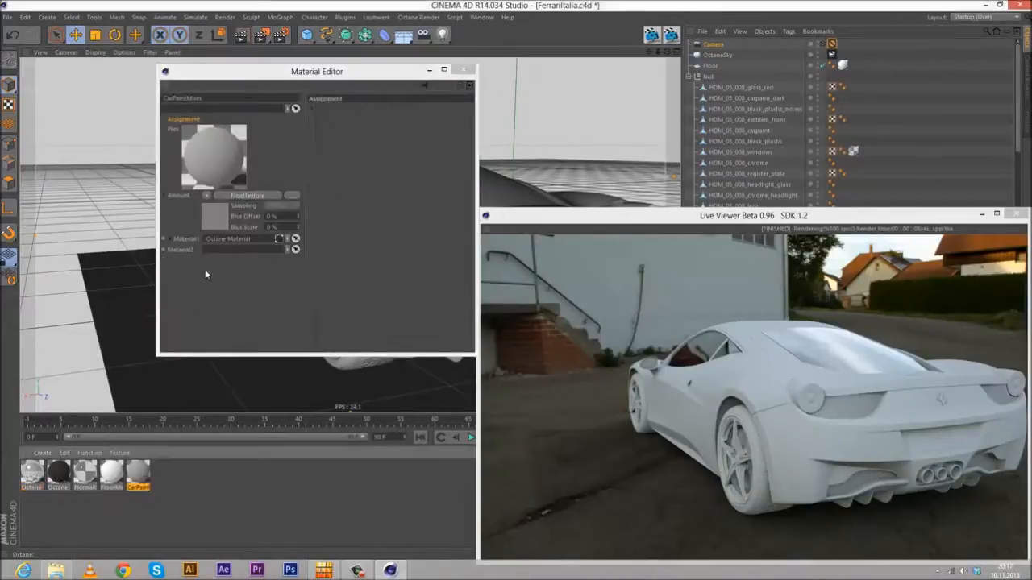
pyautogui.moveTo(30, 476); pyautogui.dragTo(237, 251)
# - Rename the dark diffuse material with a name starting with CarPaint
pyautogui.click(58, 474)
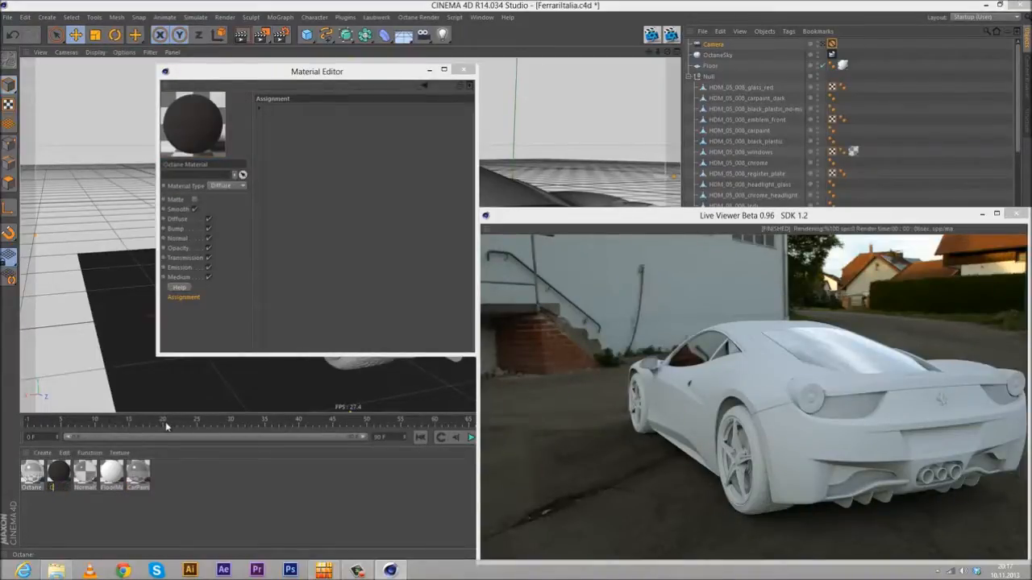
pyautogui.write('Black')
pyautogui.press('Return')
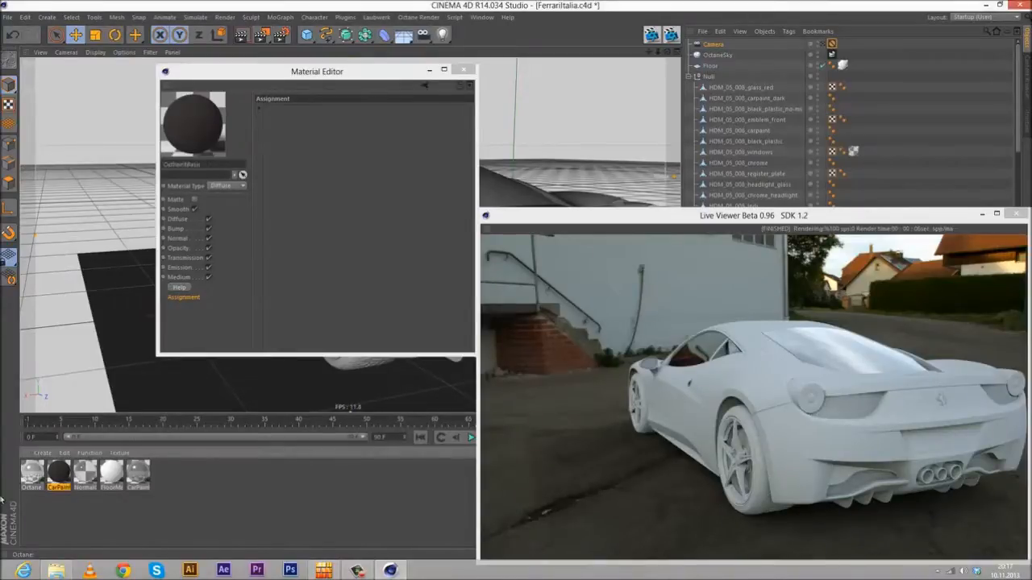
# - Rename the glossy Octane material as CarPaintGlossy
pyautogui.click(32, 483)
pyautogui.write('CarPaint')
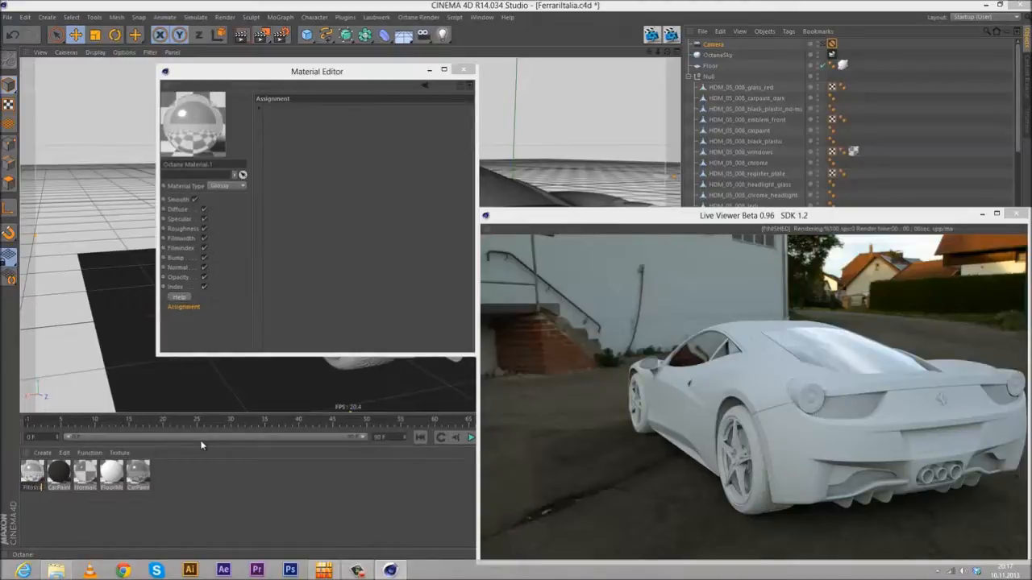
pyautogui.press('Return')
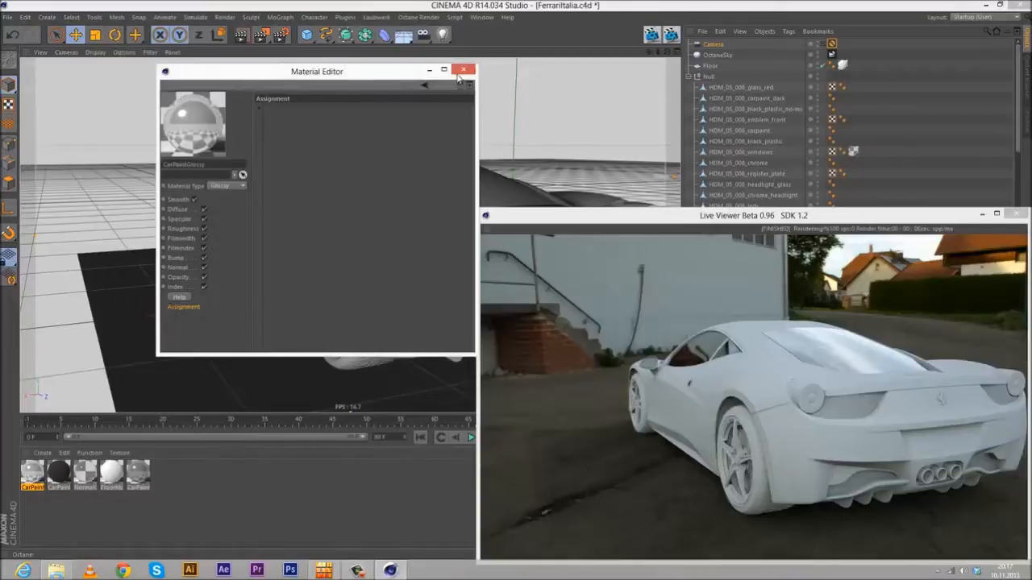
pyautogui.click(188, 211)
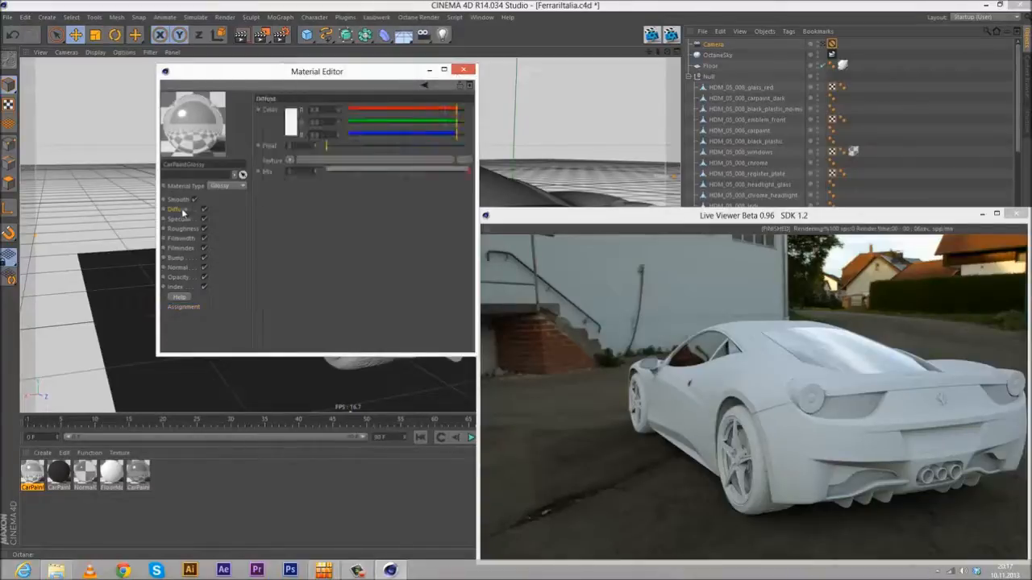
pyautogui.click(291, 123)
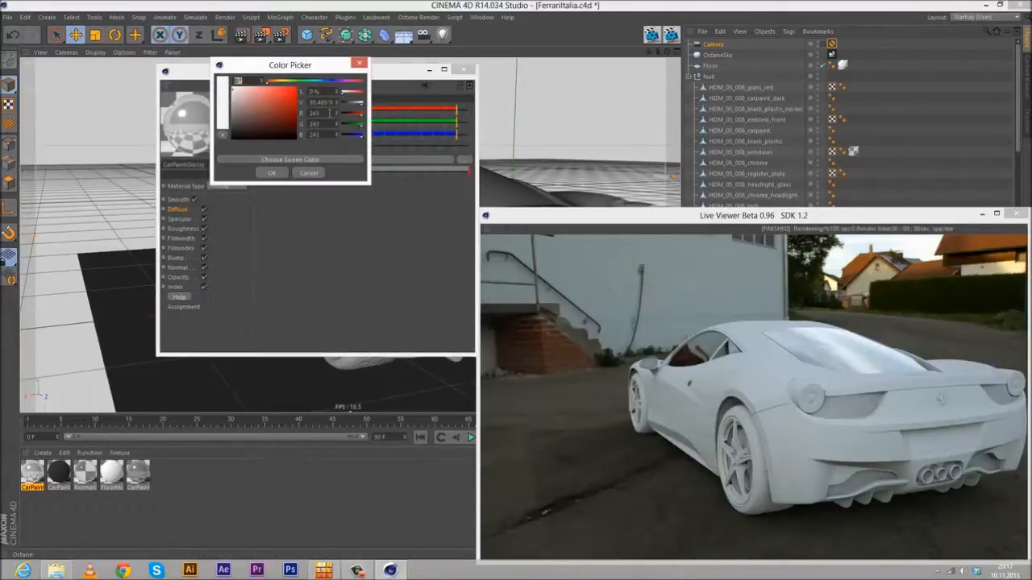
pyautogui.click(308, 174)
# - Store CarPaintBasic's dark diffuse color as a custom color in the system color dialog, and return to the CarPaintGlossy material
pyautogui.click(58, 474)
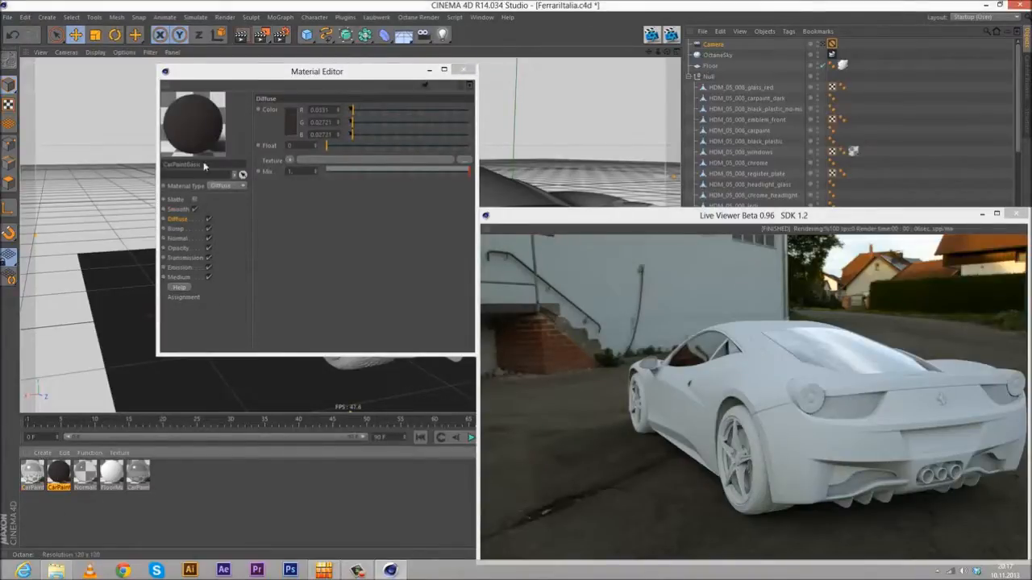
pyautogui.click(292, 126)
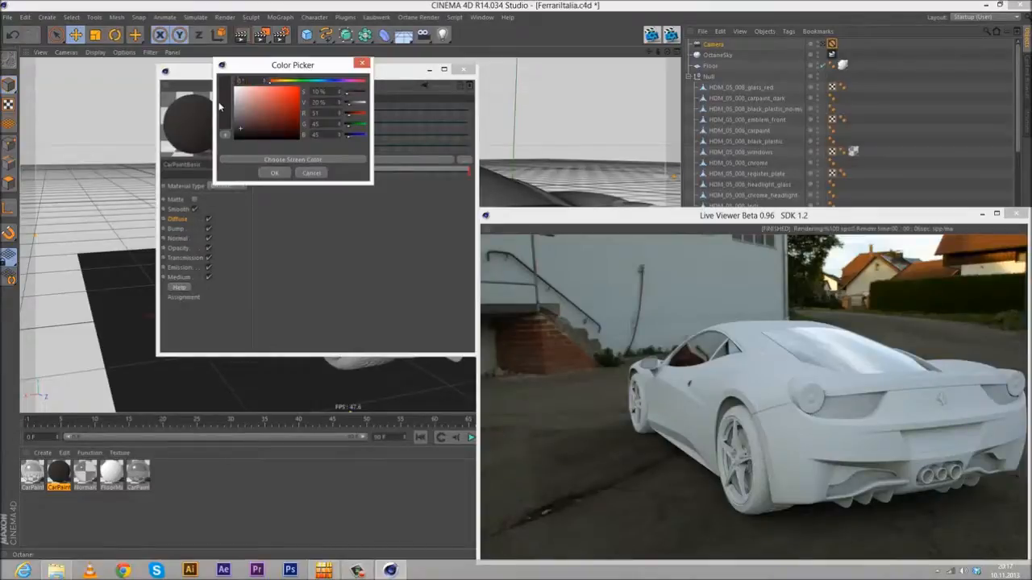
pyautogui.click(225, 133)
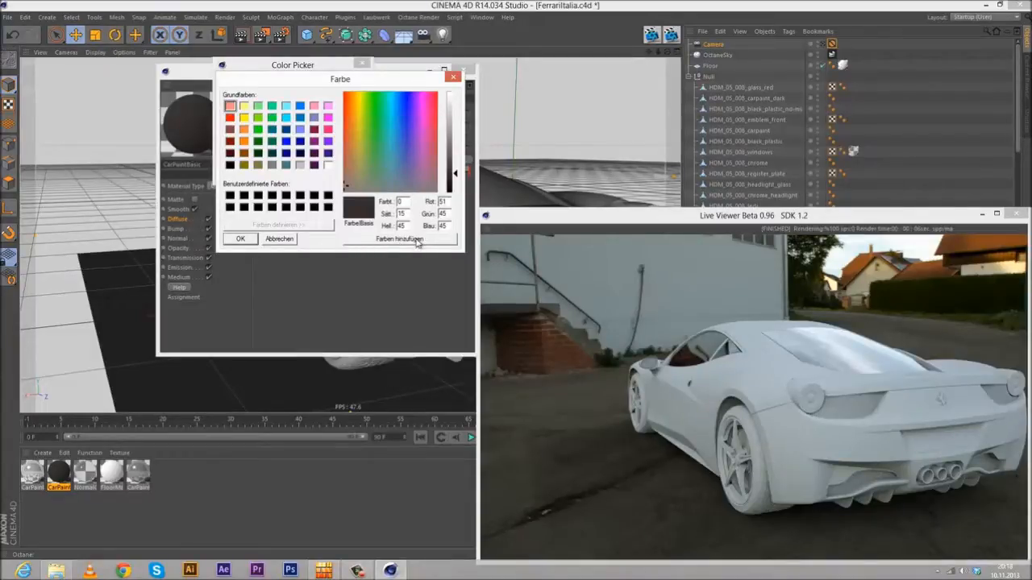
pyautogui.click(419, 241)
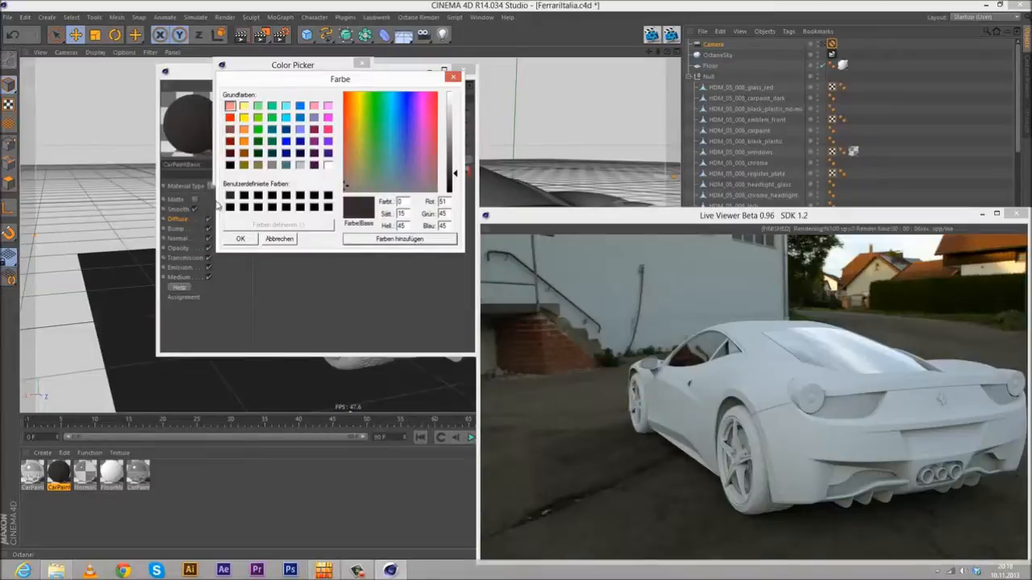
pyautogui.click(240, 239)
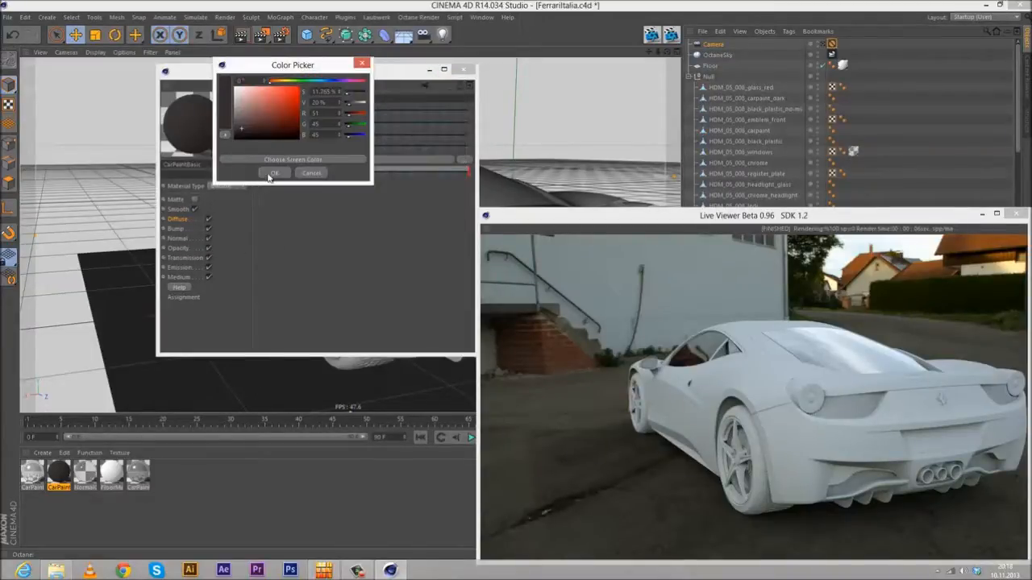
pyautogui.click(273, 174)
pyautogui.click(34, 473)
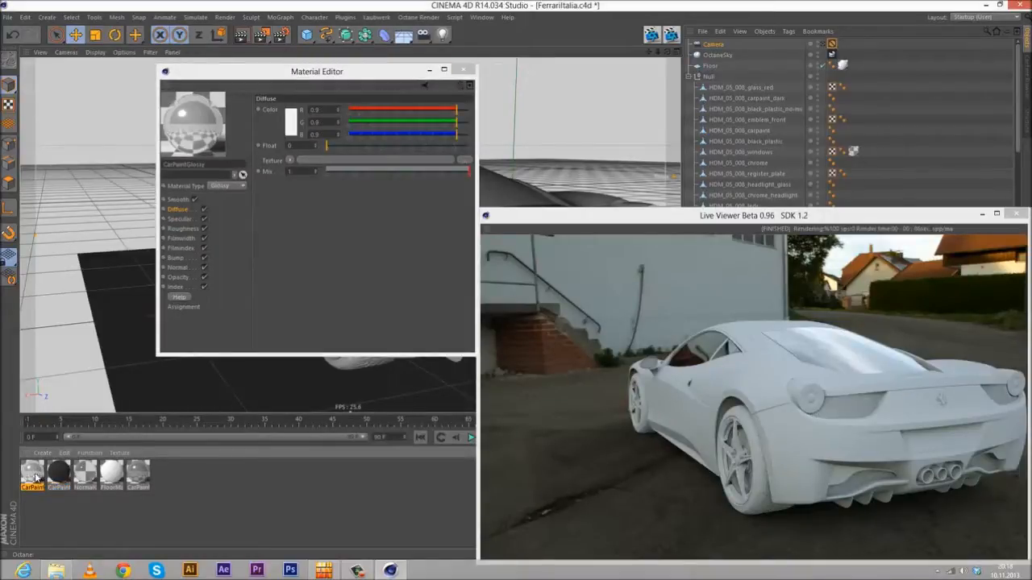
pyautogui.click(181, 222)
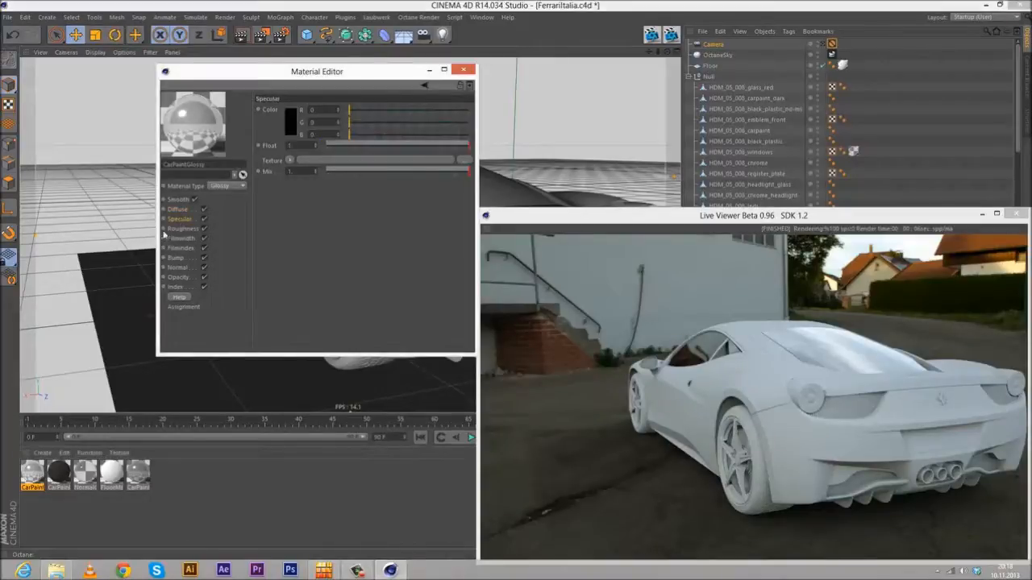
pyautogui.click(291, 119)
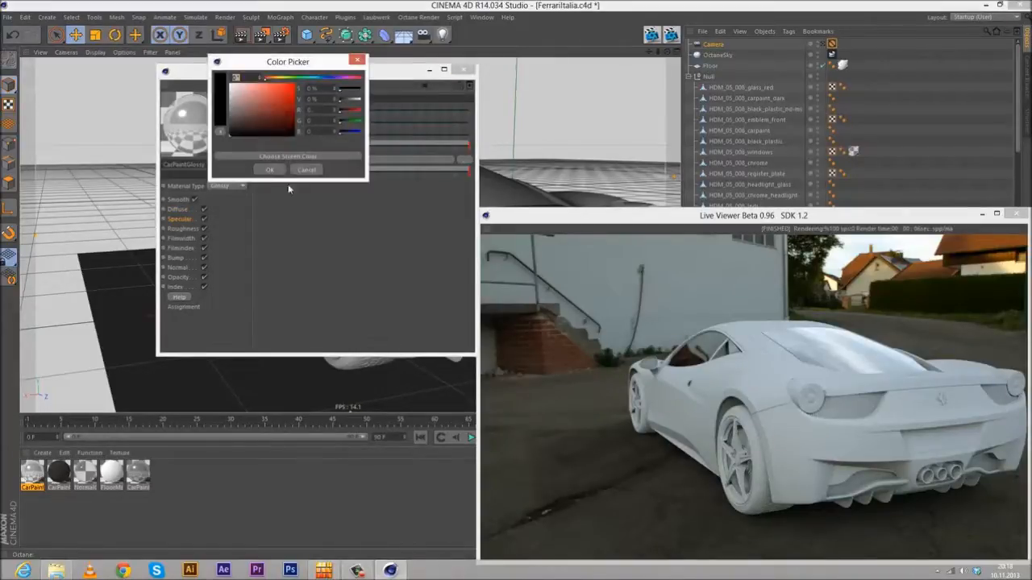
pyautogui.click(221, 116)
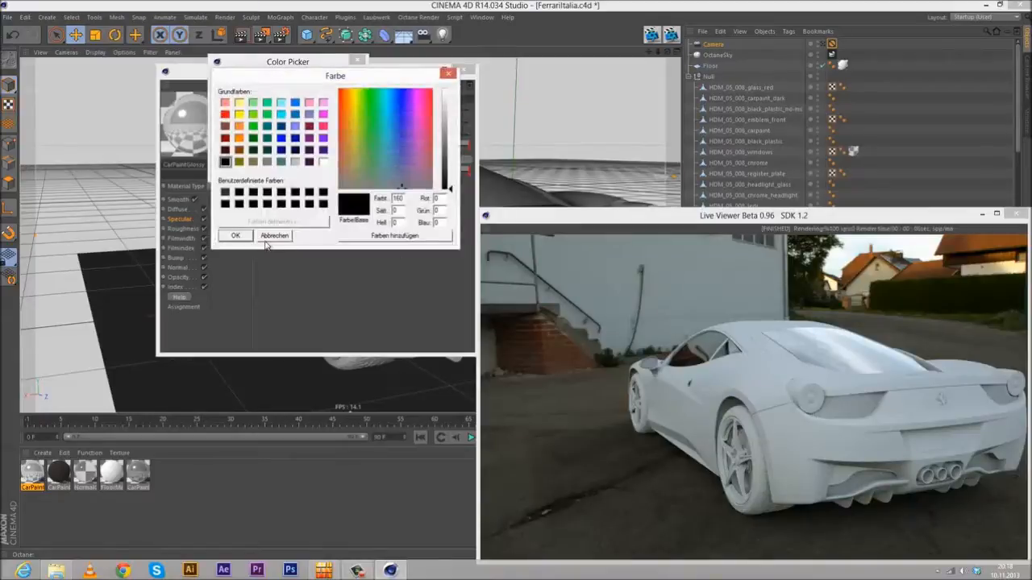
pyautogui.click(268, 236)
pyautogui.click(307, 171)
# - Set CarPaintGlossy's diffuse color to the stored custom color (RGB 51, 45, 45) and close the material editor
pyautogui.click(175, 210)
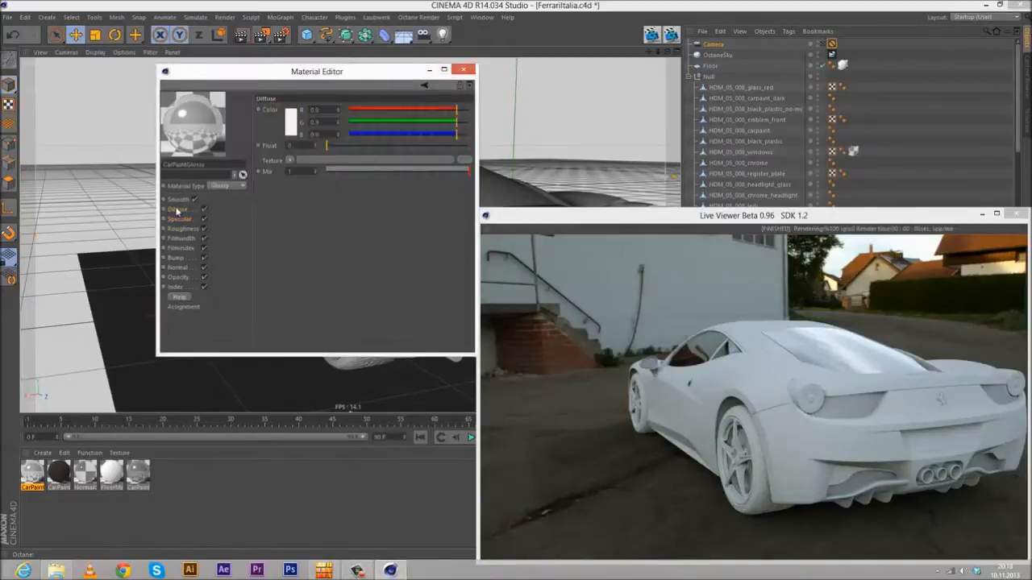
pyautogui.click(291, 121)
pyautogui.click(224, 121)
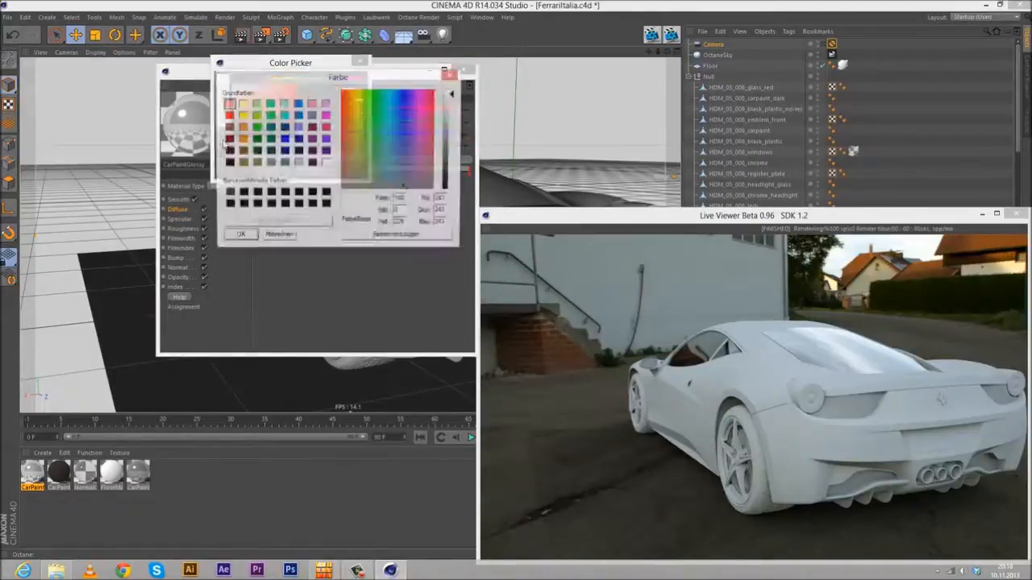
pyautogui.click(229, 195)
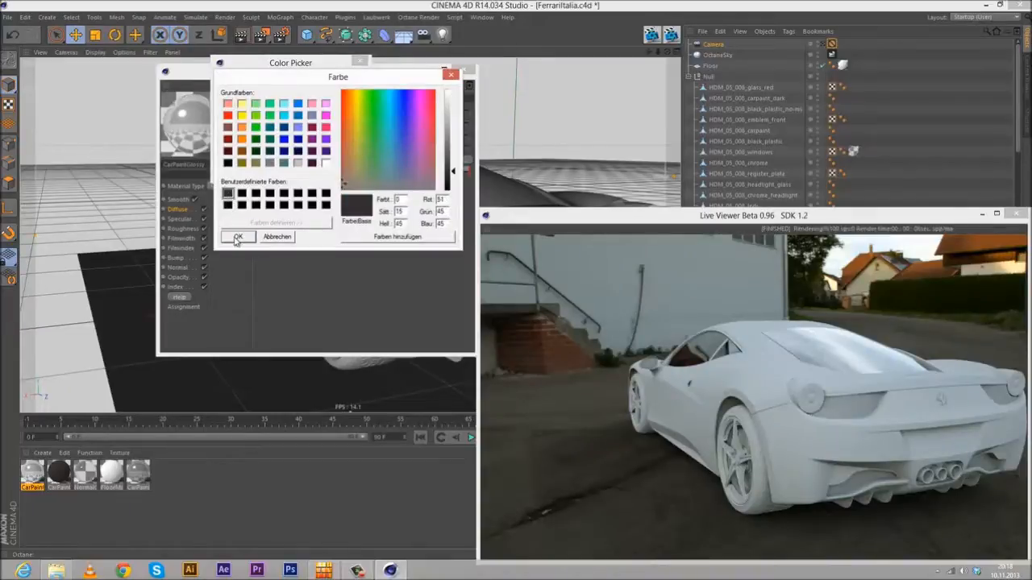
pyautogui.click(238, 236)
pyautogui.click(275, 171)
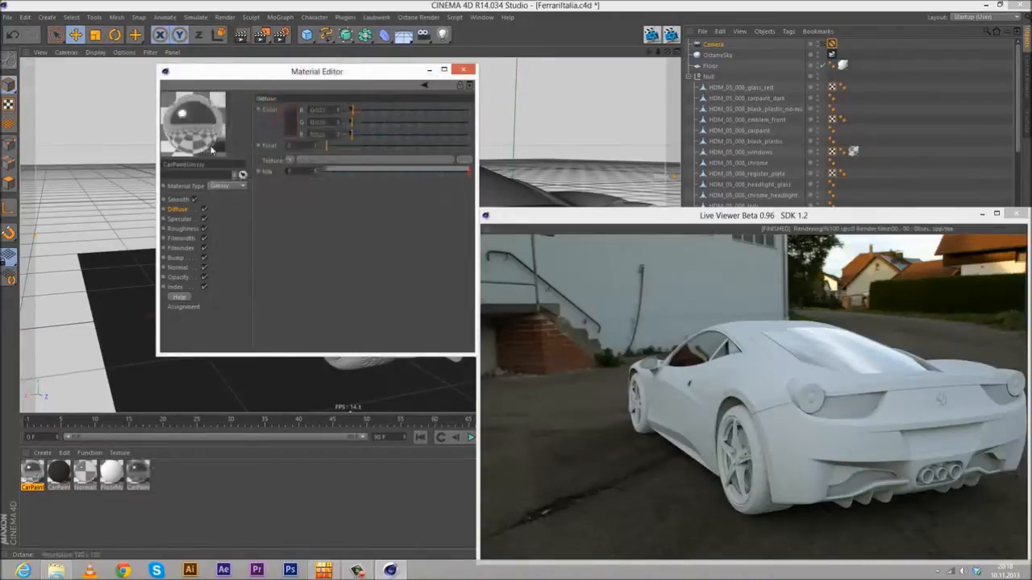
pyautogui.click(463, 69)
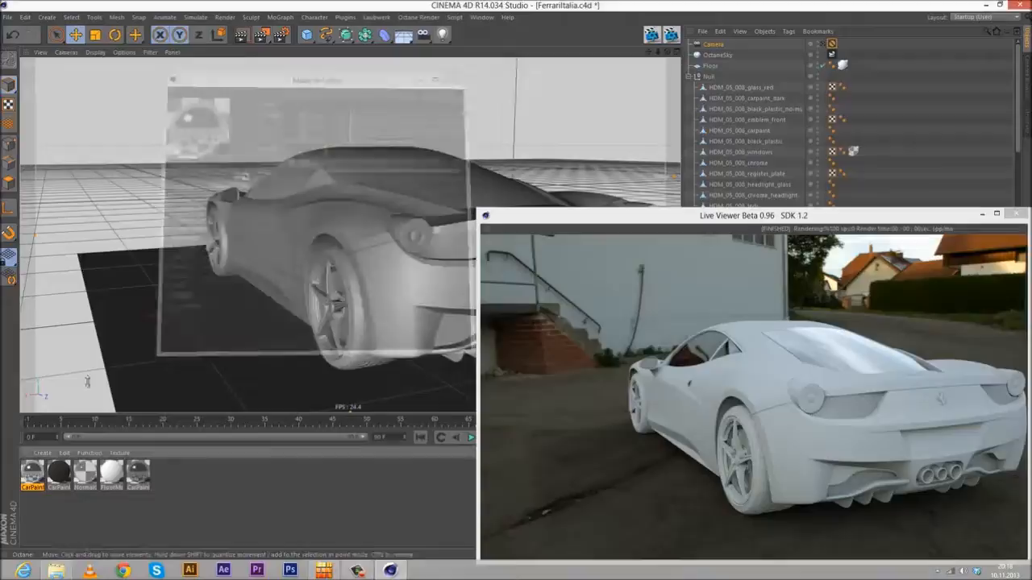
# - Open the CarPaintMixer material, expand its Amount texture settings and enlarge the editor window
pyautogui.doubleClick(138, 474)
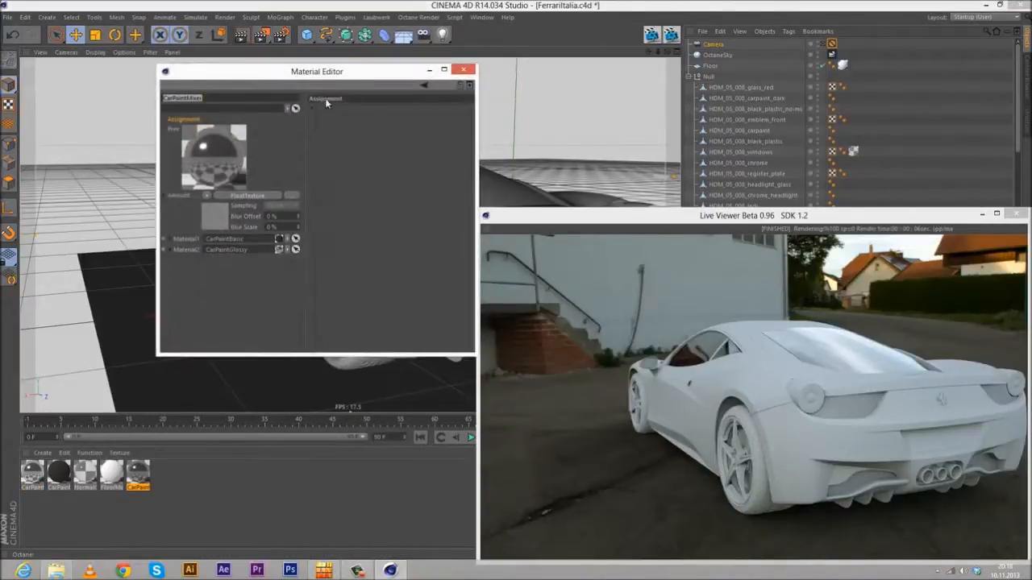
pyautogui.click(179, 245)
pyautogui.click(165, 197)
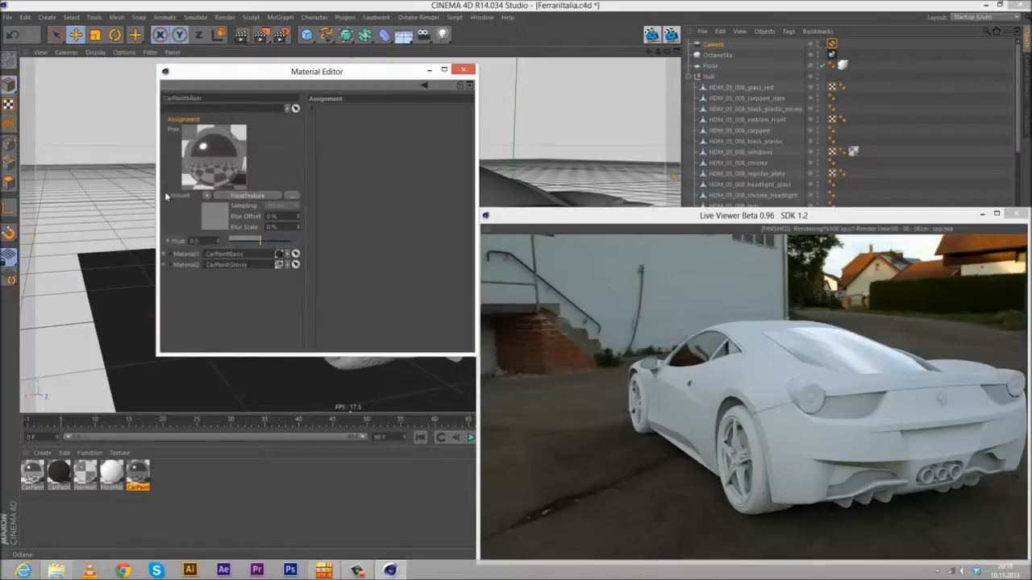
pyautogui.moveTo(475, 354); pyautogui.dragTo(620, 399)
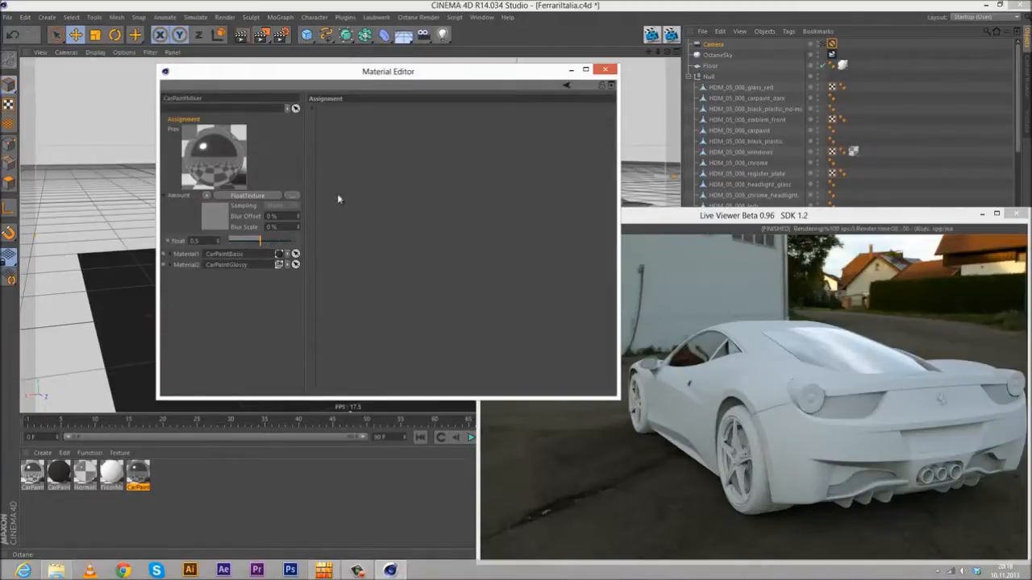
# - Try CarPaintMixer's Amount float at 1, 0 and 0.3
pyautogui.moveTo(262, 240); pyautogui.dragTo(301, 244)
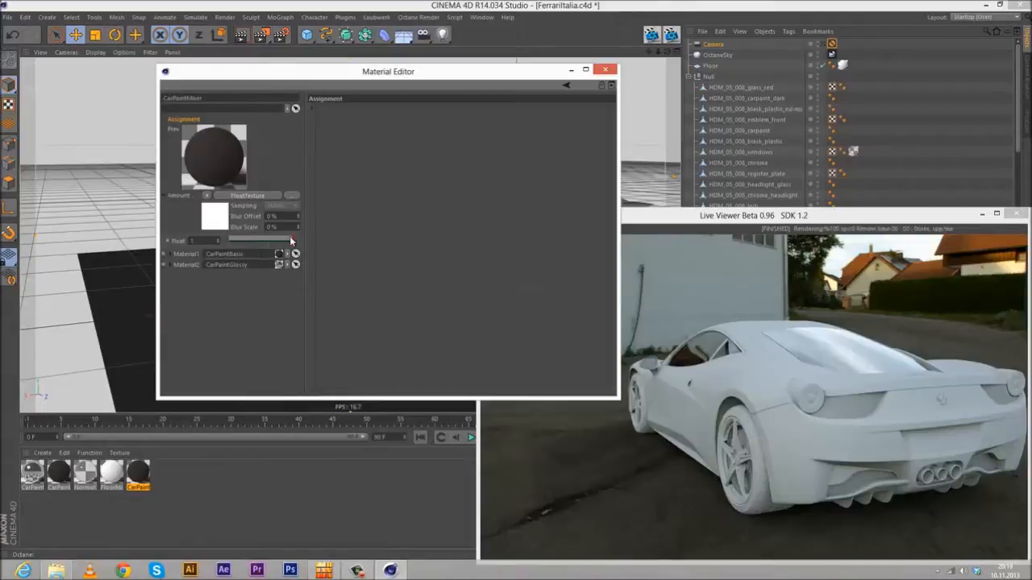
pyautogui.moveTo(289, 240); pyautogui.dragTo(208, 241)
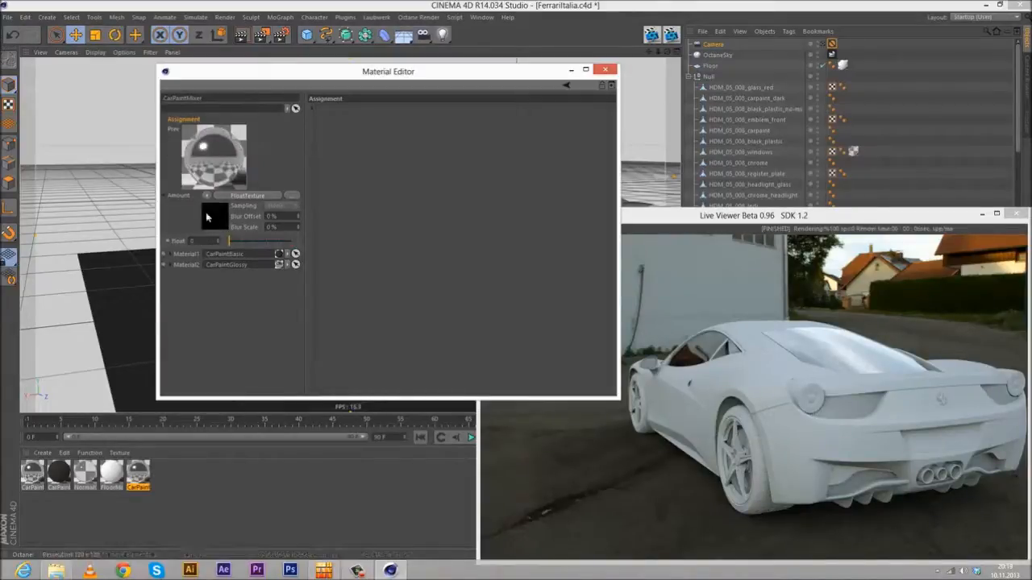
pyautogui.click(241, 241)
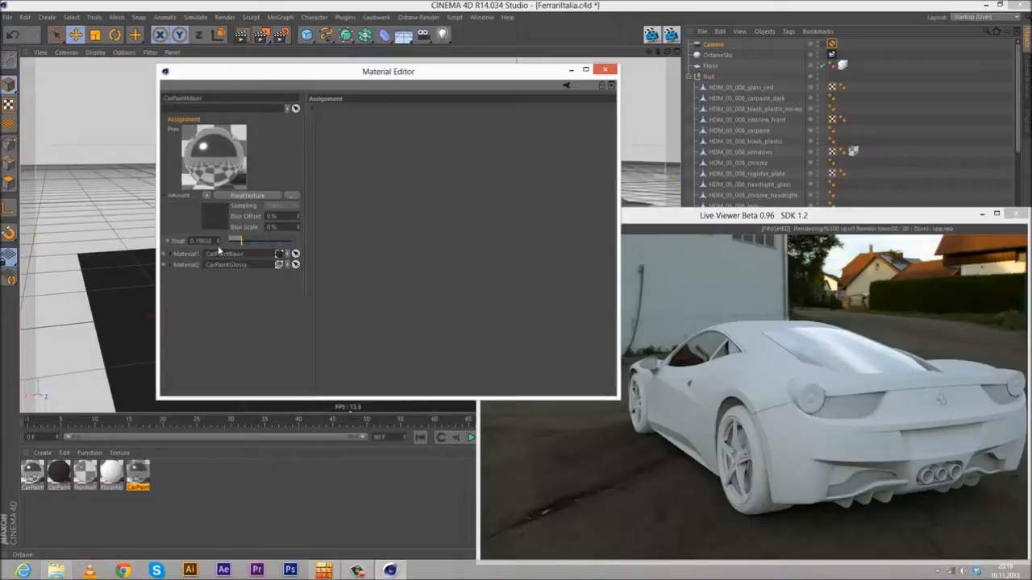
pyautogui.doubleClick(197, 241)
pyautogui.write('0.3')
pyautogui.press('Return')
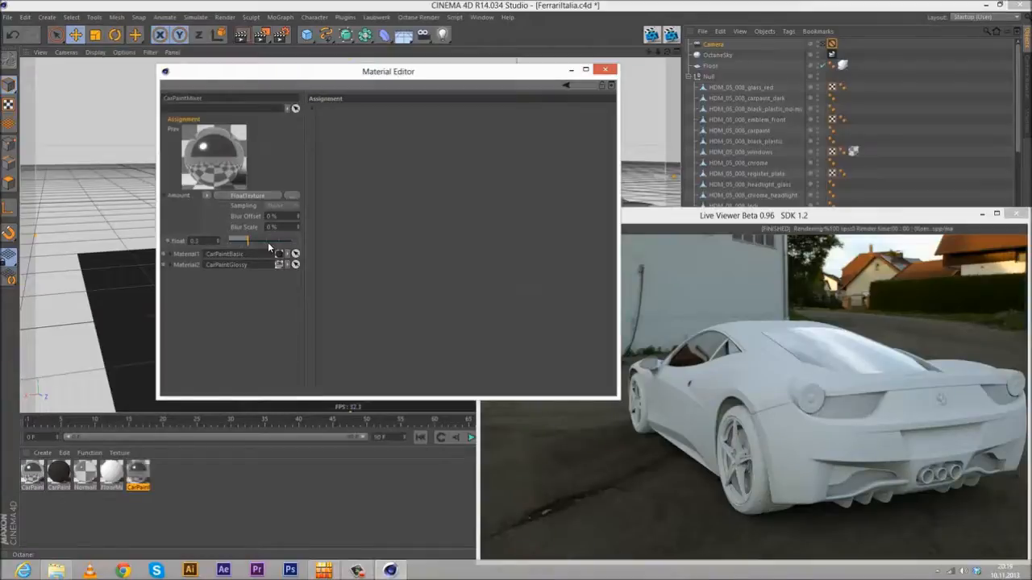
# - Set CarPaintMixer's Amount float to 0.5 and apply the material to the HDM_05_008_carpaint object
pyautogui.click(260, 241)
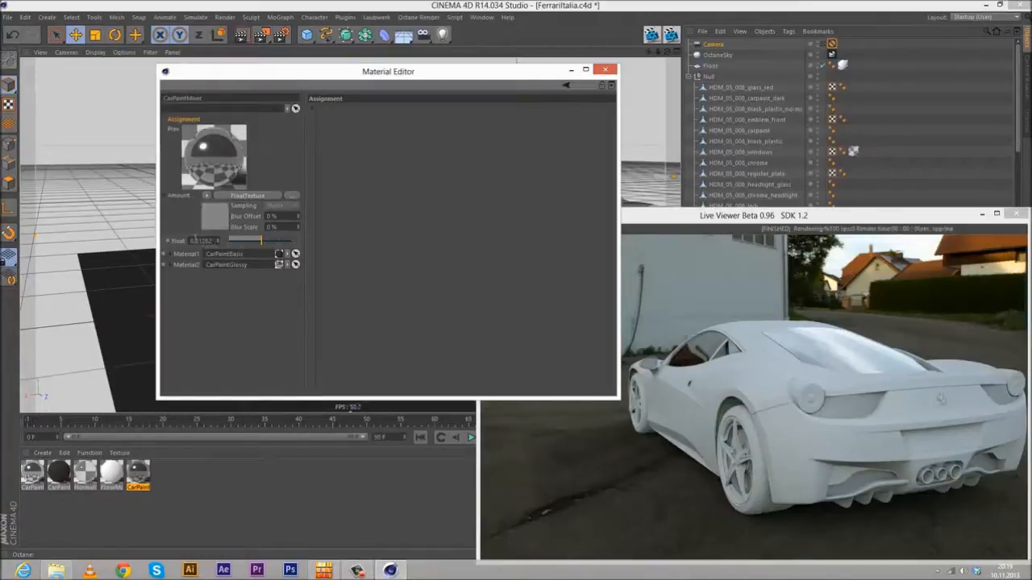
pyautogui.write('0.5')
pyautogui.press('Return')
pyautogui.moveTo(135, 484); pyautogui.dragTo(919, 65)
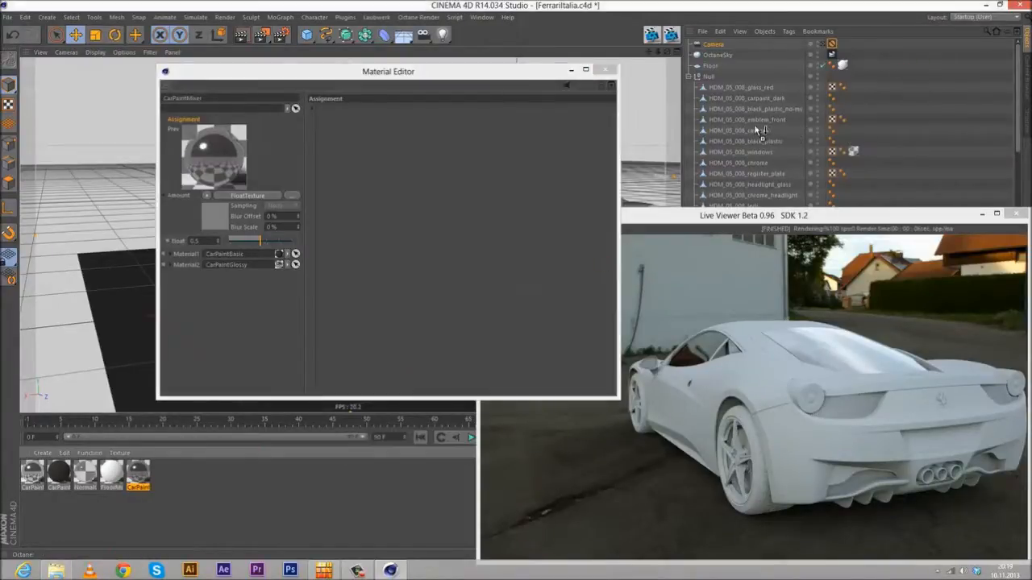
pyautogui.moveTo(756, 129); pyautogui.dragTo(755, 130)
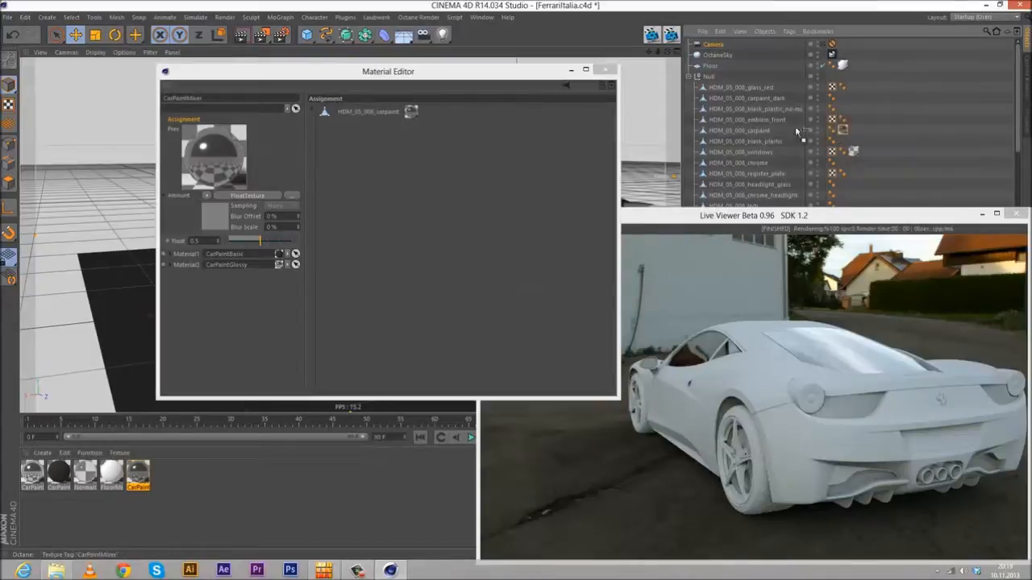
# - Minimize the material editor, move the Live Viewer over the viewport and re-render the scene with the car paint
pyautogui.moveTo(450, 77); pyautogui.dragTo(305, 214)
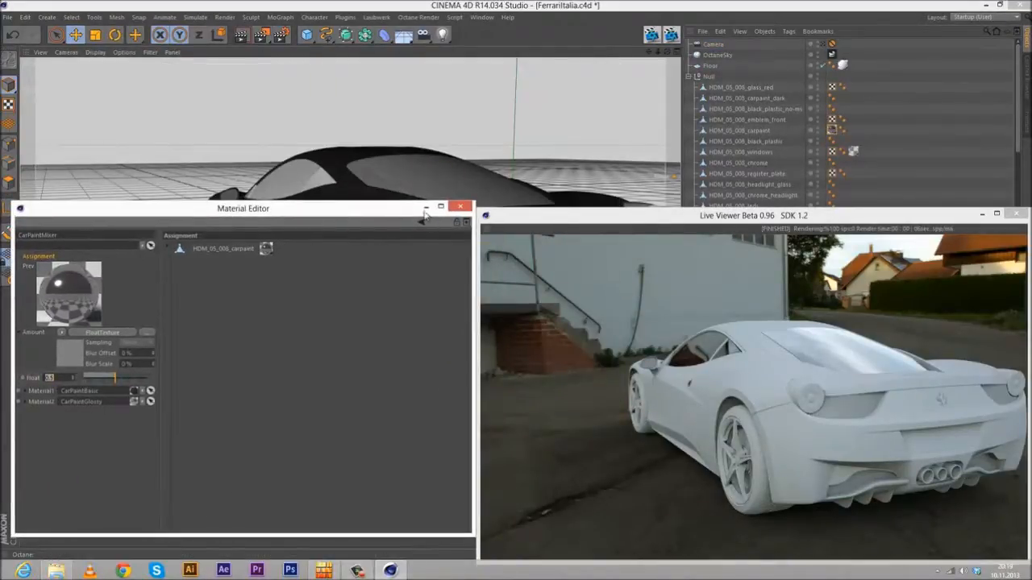
pyautogui.click(588, 208)
pyautogui.moveTo(567, 220); pyautogui.dragTo(111, 72)
pyautogui.click(613, 271)
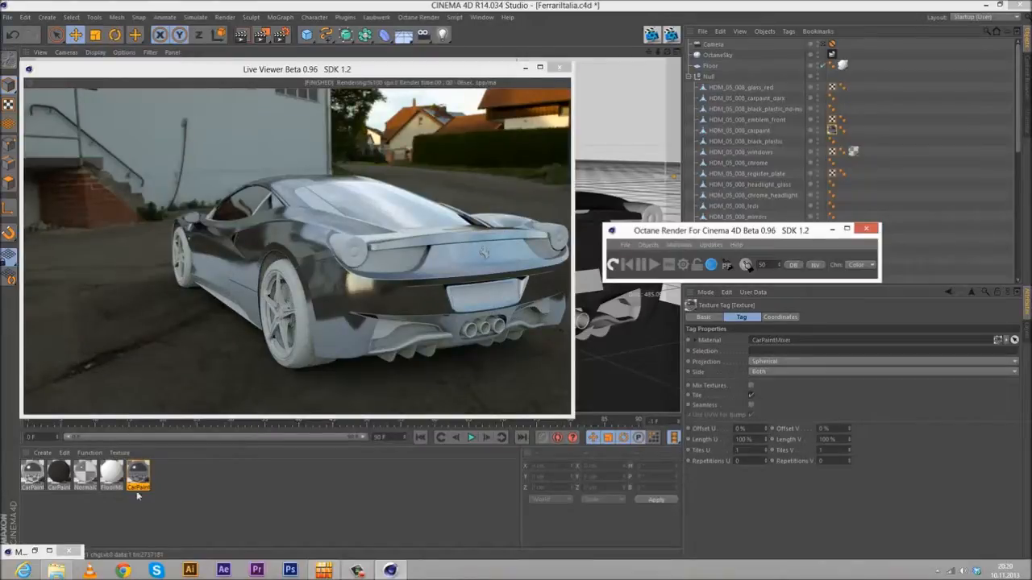
# - Set CarPaintGlossy's specular color to a dark gray of 0.034 in all three RGB channels
pyautogui.doubleClick(29, 484)
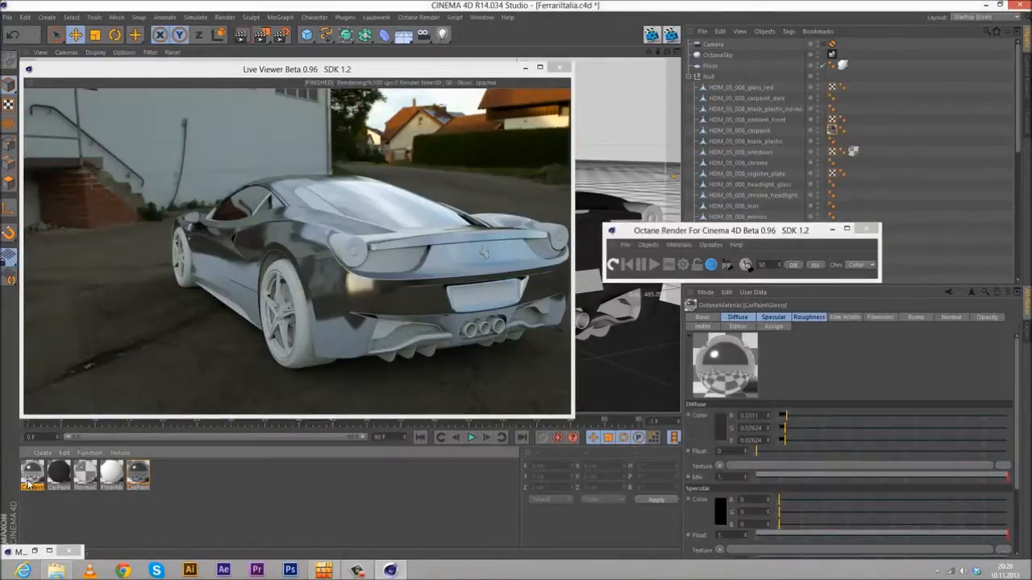
pyautogui.moveTo(434, 213); pyautogui.dragTo(927, 211)
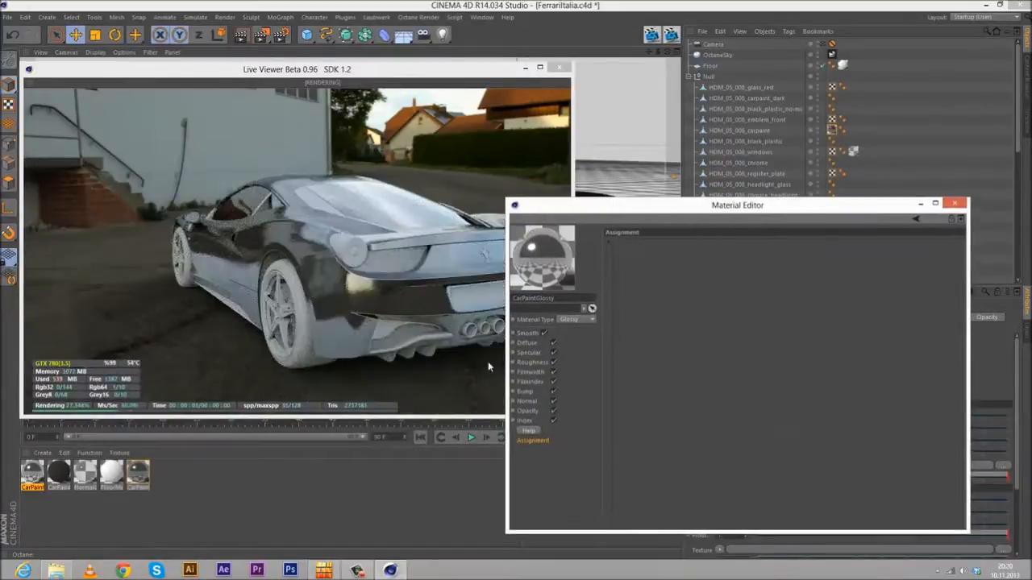
pyautogui.click(528, 352)
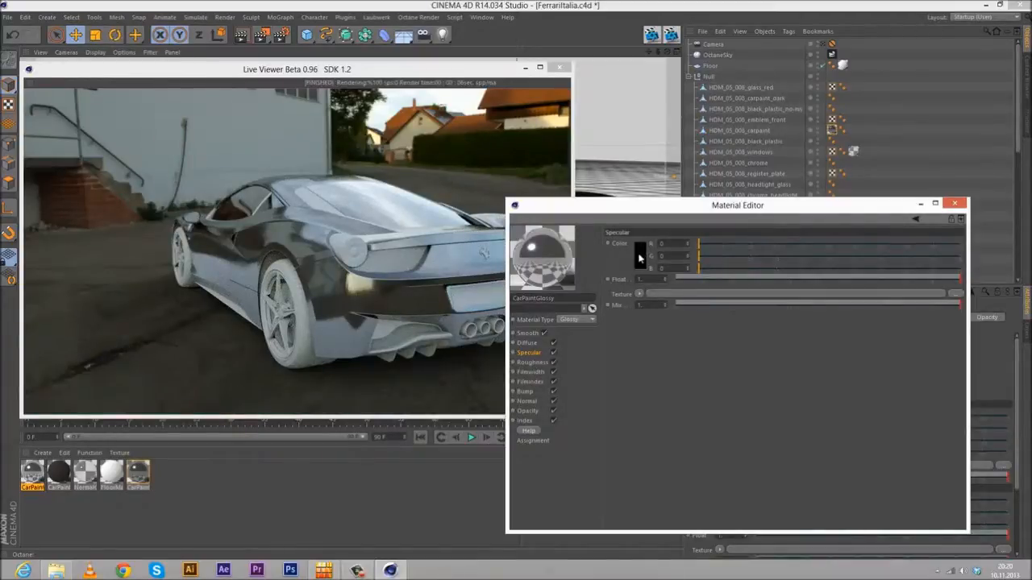
pyautogui.click(641, 255)
pyautogui.click(619, 305)
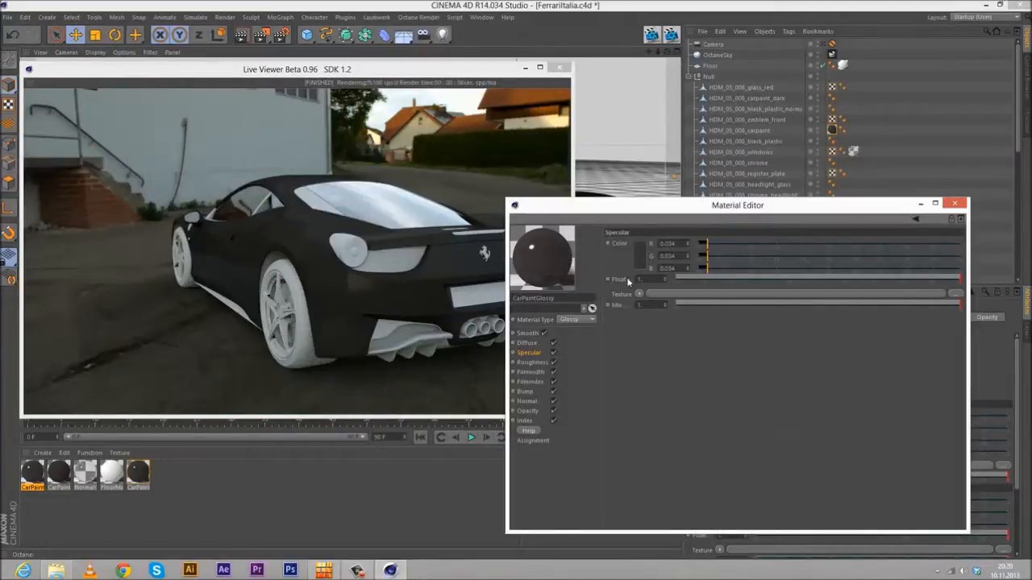
# - Set CarPaintGlossy's specular color to 0.111 in all RGB channels, set CarPaintMixer's Amount float to 0.2, and close the material editor
pyautogui.click(640, 255)
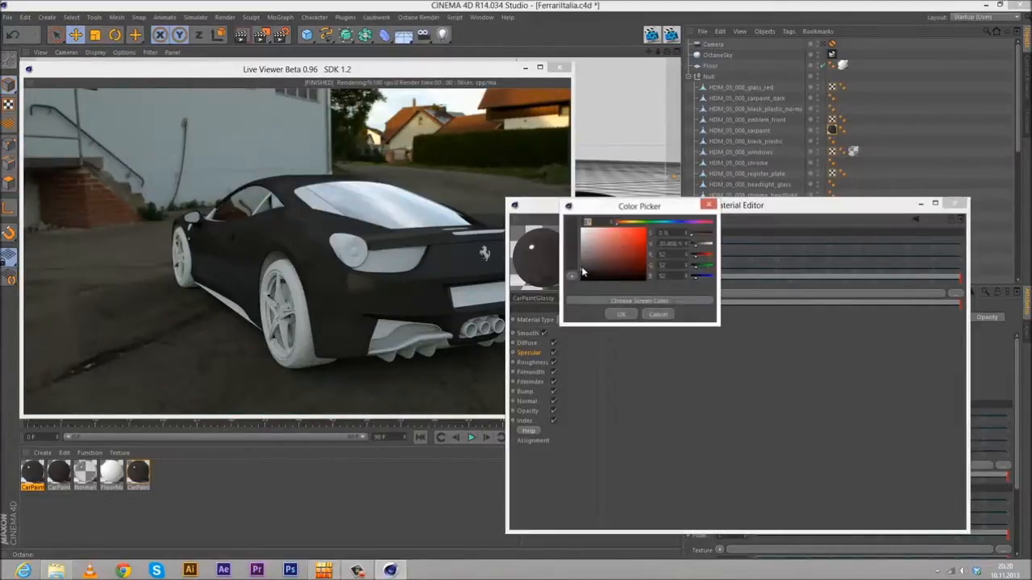
pyautogui.click(621, 313)
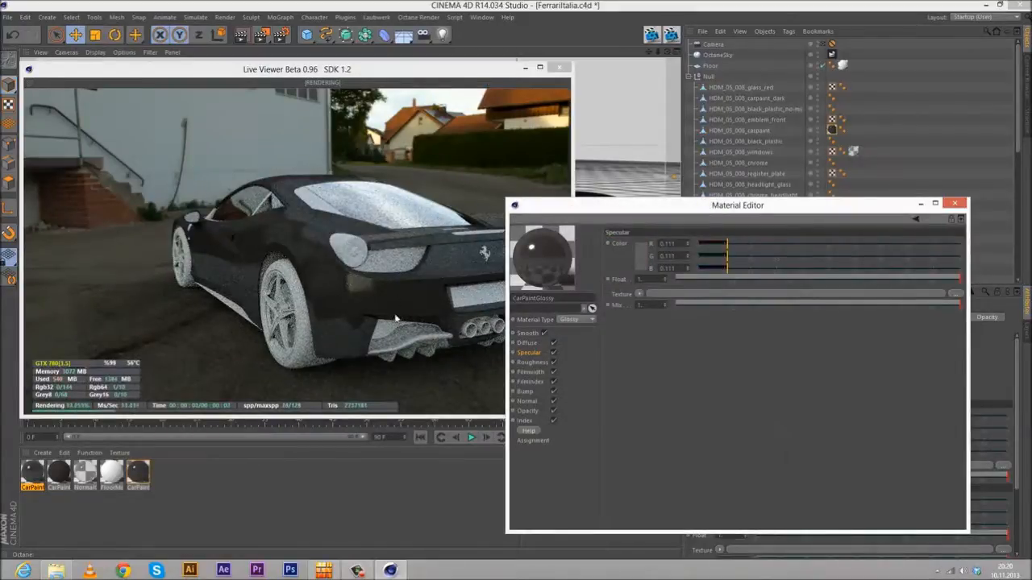
pyautogui.click(138, 474)
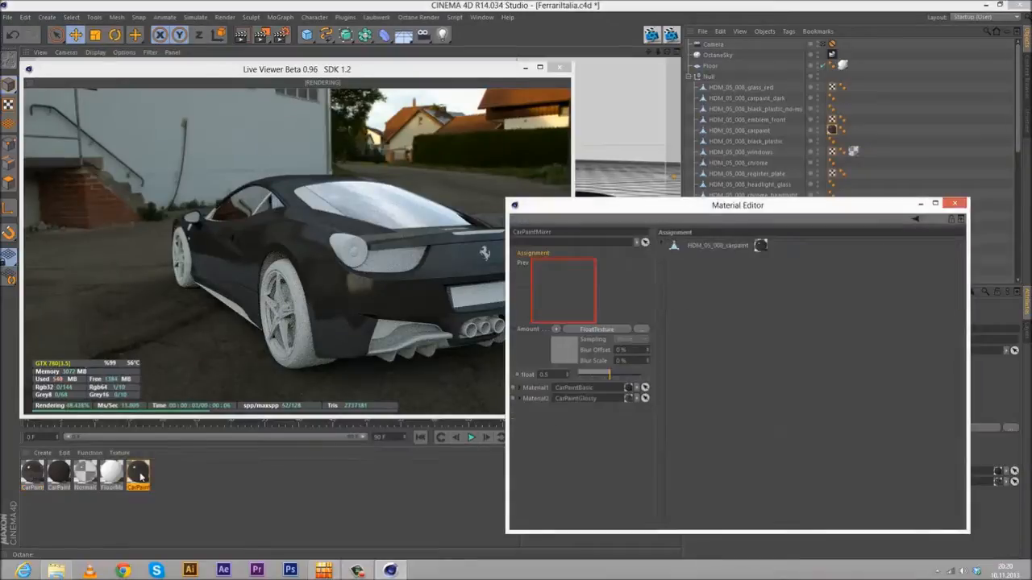
pyautogui.click(558, 373)
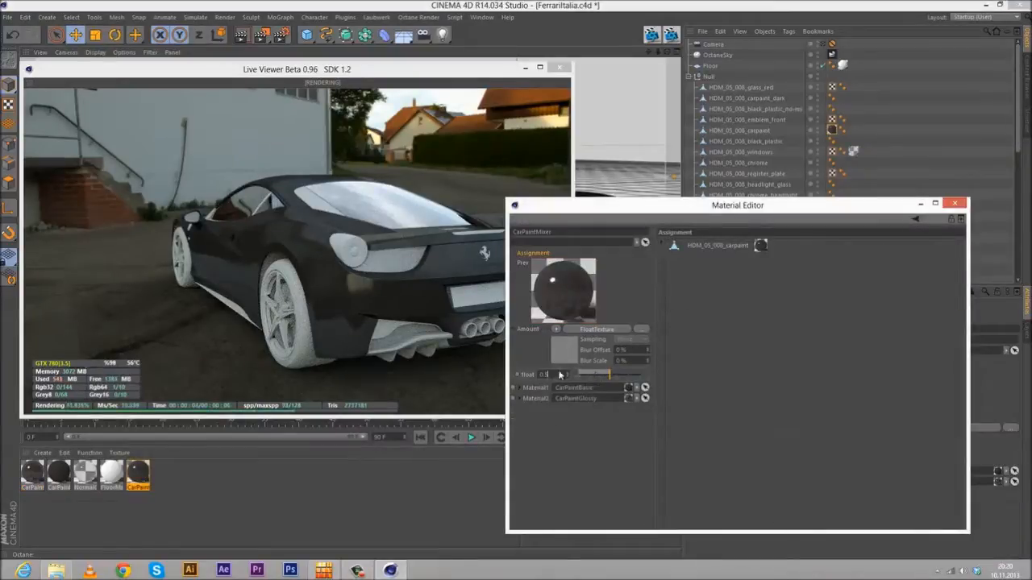
pyautogui.press('BackSpace')
pyautogui.write('2')
pyautogui.press('Return')
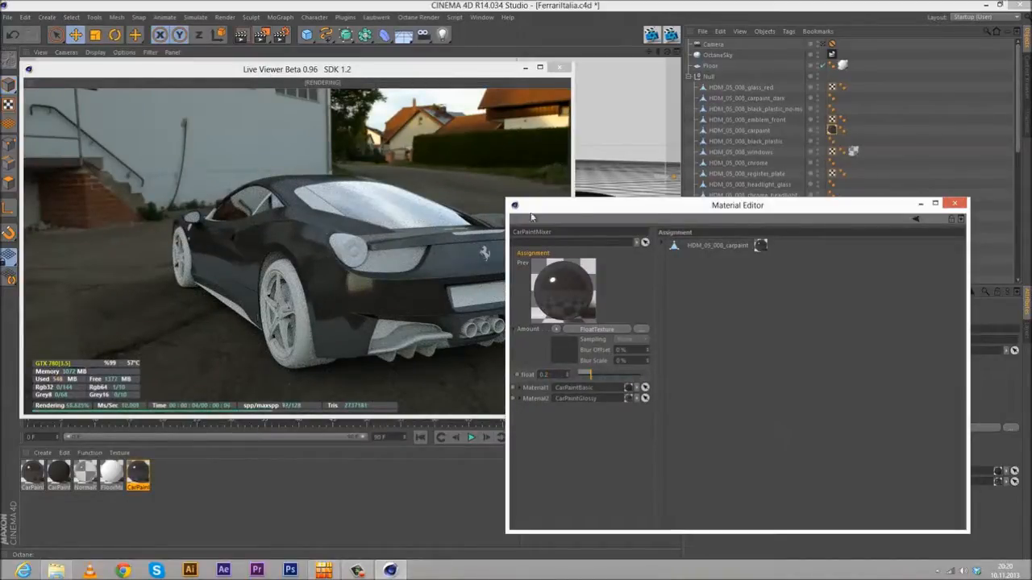
pyautogui.click(955, 203)
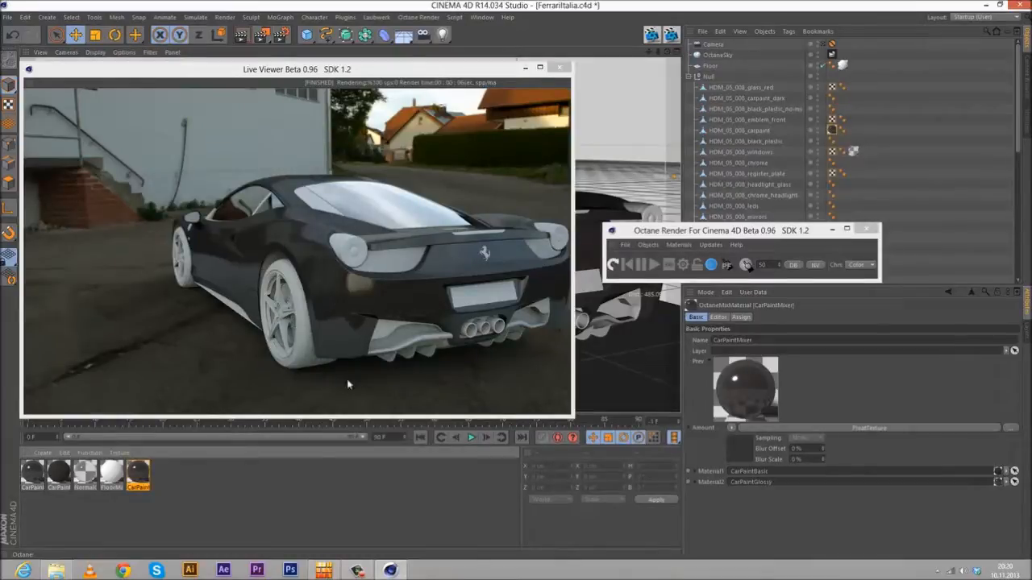
# - Open the CarPaintGlossy material and set its roughness float to 0.01
pyautogui.doubleClick(34, 473)
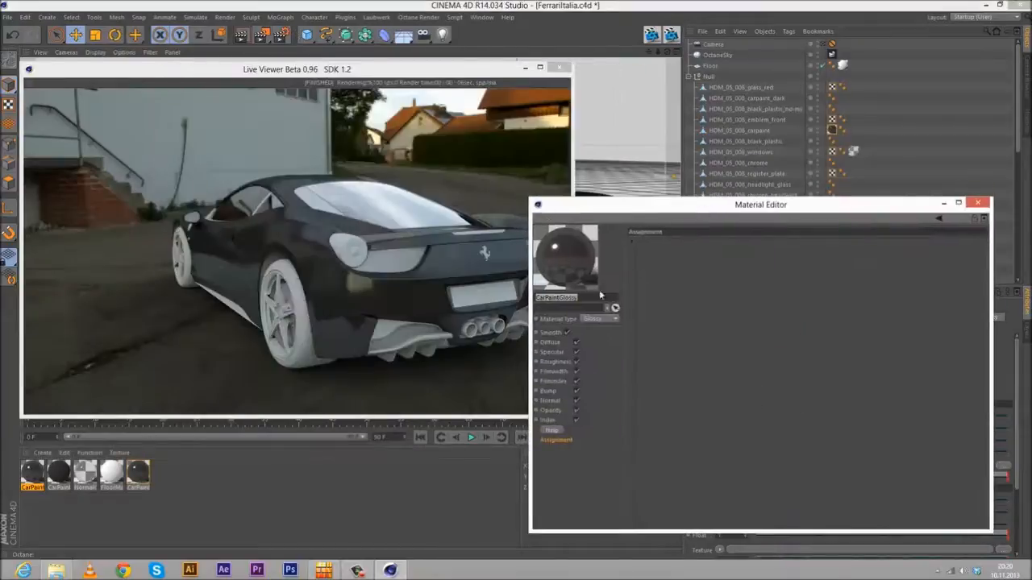
pyautogui.click(552, 363)
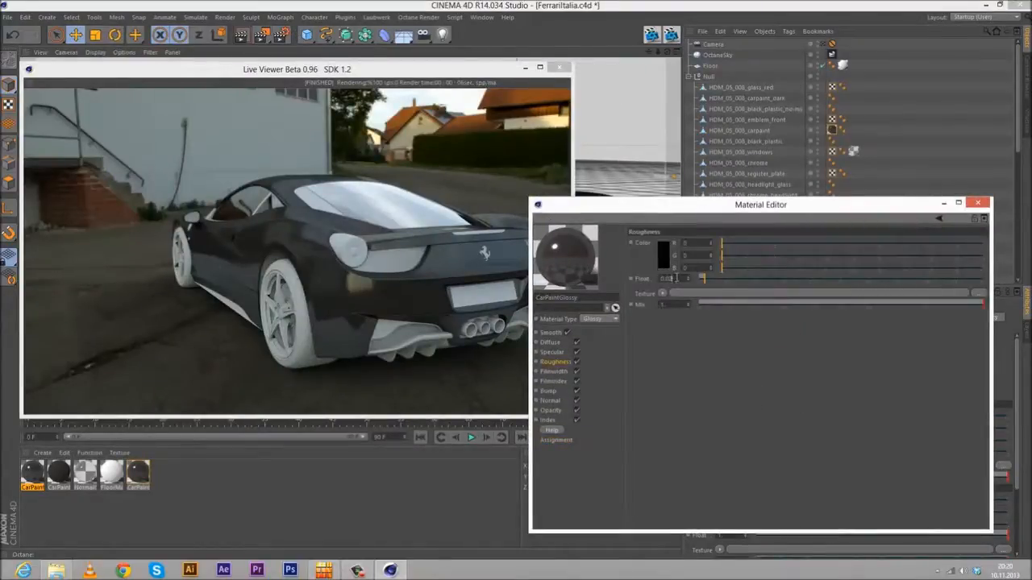
pyautogui.press('Return')
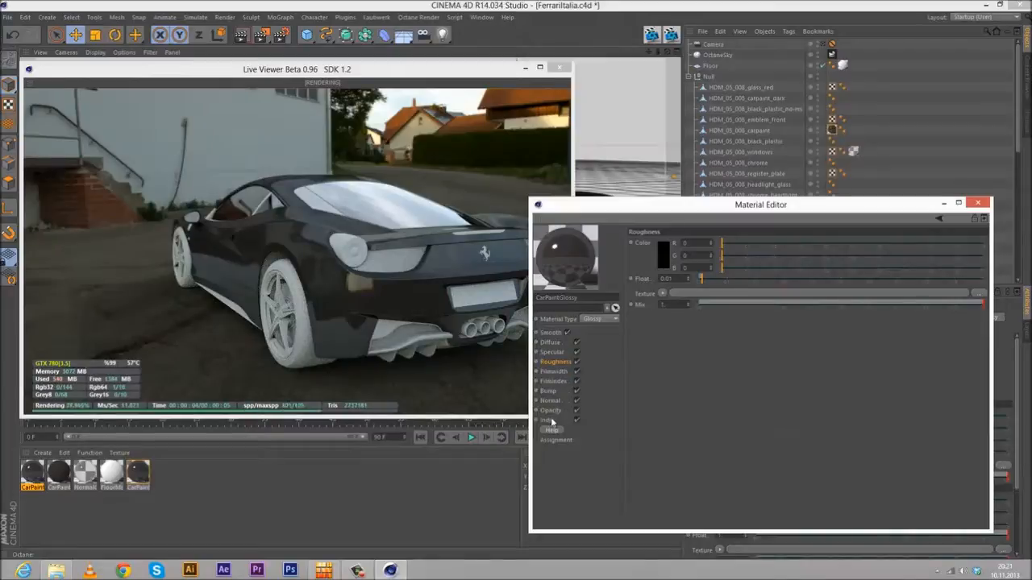
# - Look through CarPaintGlossy's bump, film index and film width settings, and close the material editor
pyautogui.click(551, 390)
pyautogui.click(563, 383)
pyautogui.click(566, 373)
pyautogui.click(563, 382)
pyautogui.click(567, 373)
pyautogui.click(571, 363)
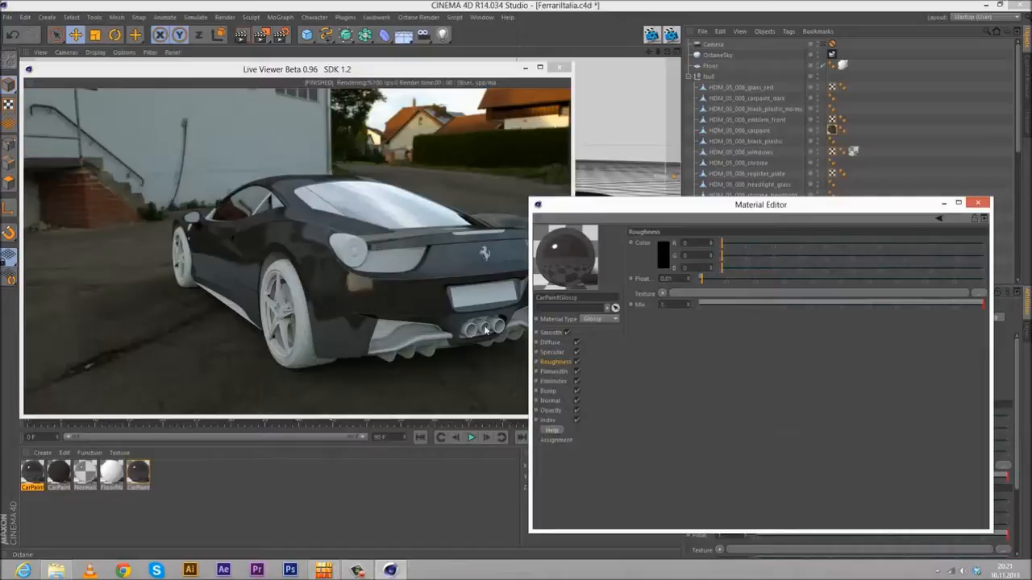
pyautogui.click(976, 203)
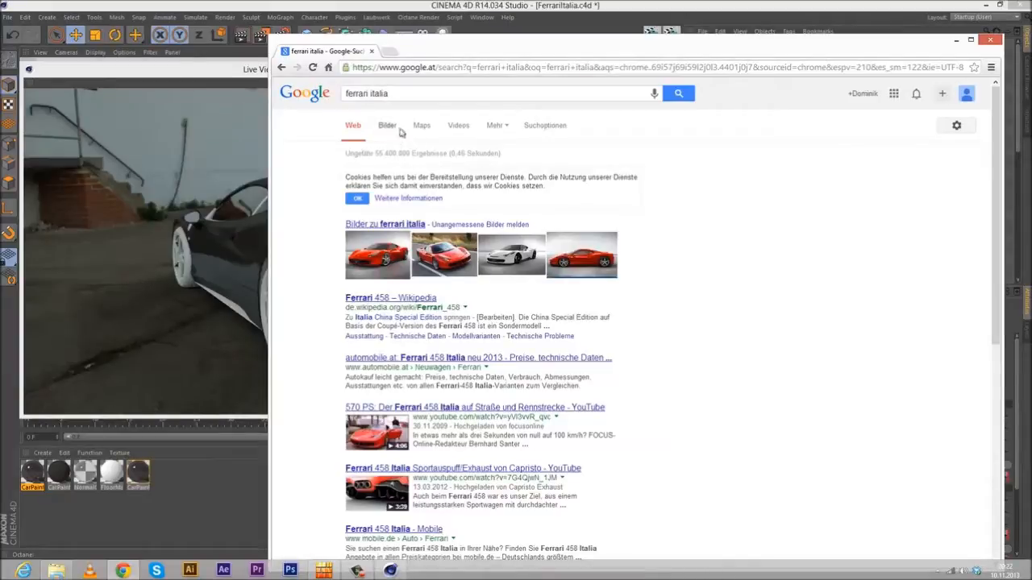
# - Switch to the Chrome browser, browse image results for ferrari italia, and open the red 458 Italia rear-view photo at full size
pyautogui.click(387, 129)
pyautogui.moveTo(576, 36); pyautogui.dragTo(495, 16)
pyautogui.scroll(-2, 791, 291)
pyautogui.scroll(-5, 655, 229)
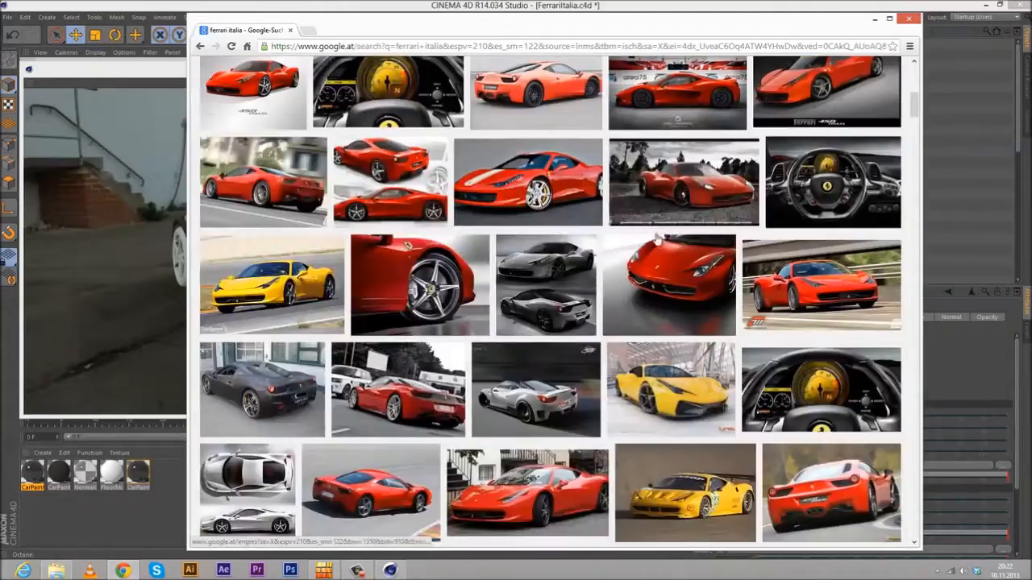
pyautogui.scroll(2, 568, 197)
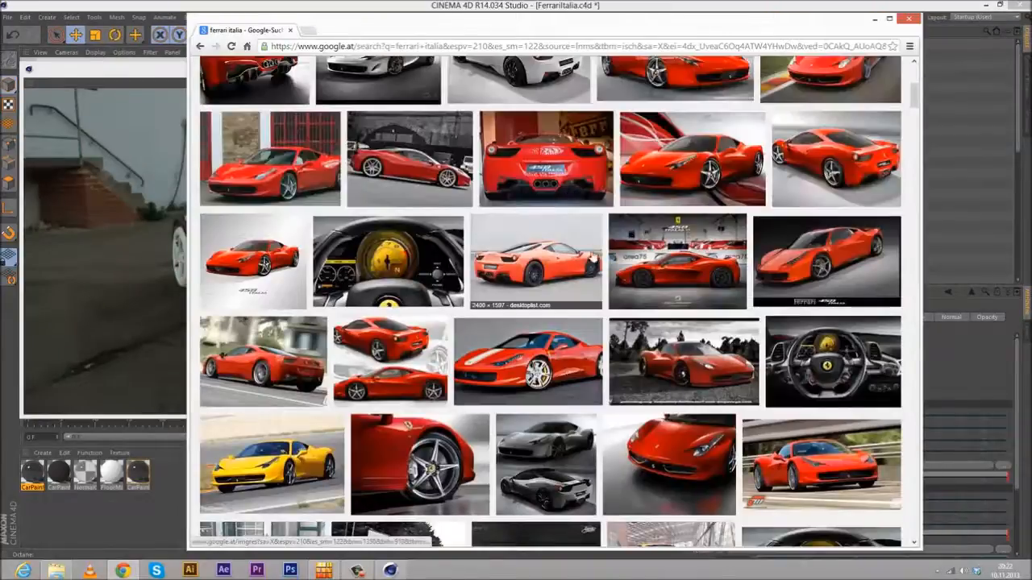
pyautogui.click(534, 173)
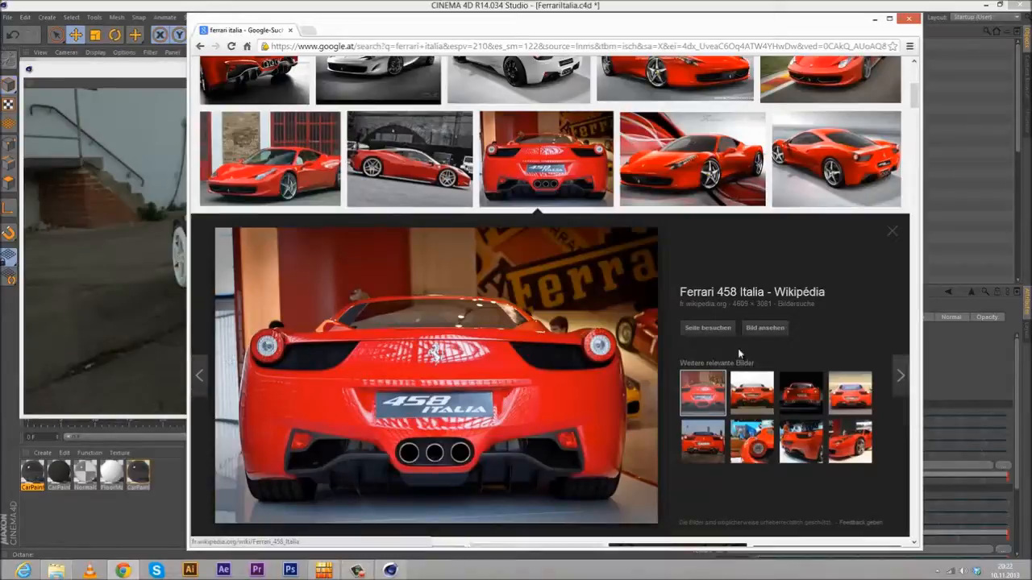
pyautogui.click(764, 328)
# - Examine the tail light, mesh grille and lower bumper up close in the Ferrari rear photo, and move the browser out of the way
pyautogui.click(414, 292)
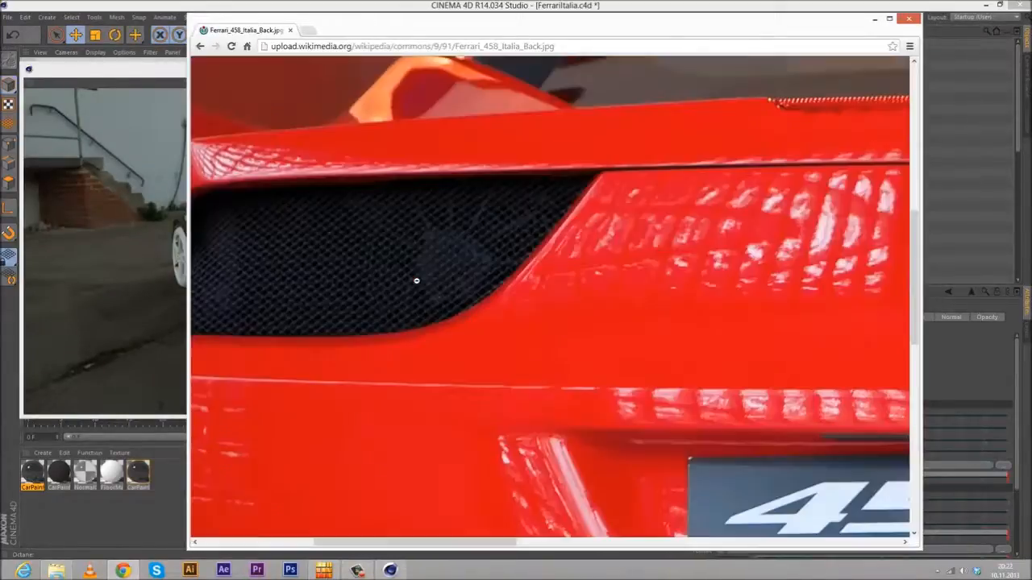
pyautogui.moveTo(477, 544); pyautogui.dragTo(362, 533)
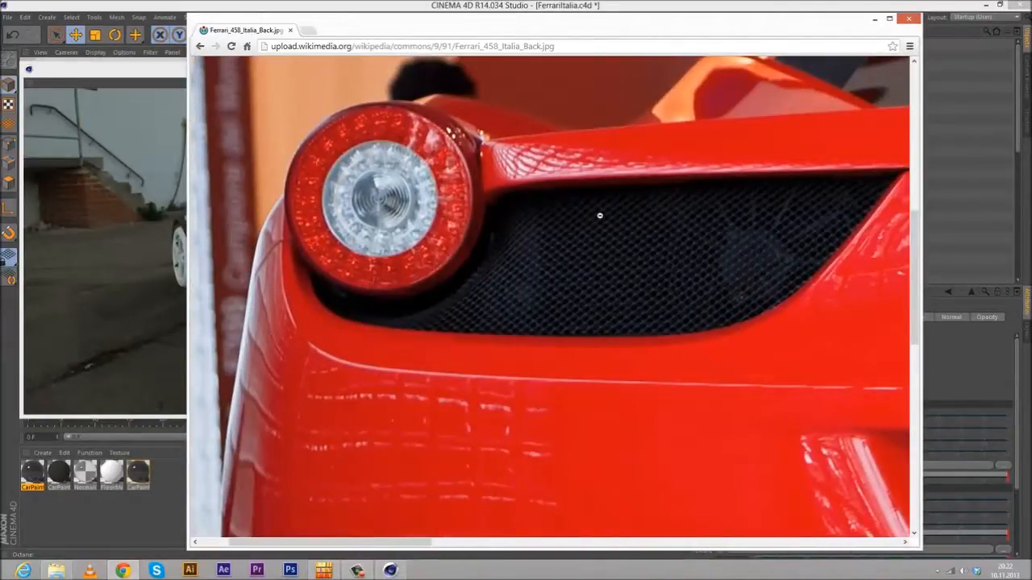
pyautogui.scroll(-4, 571, 197)
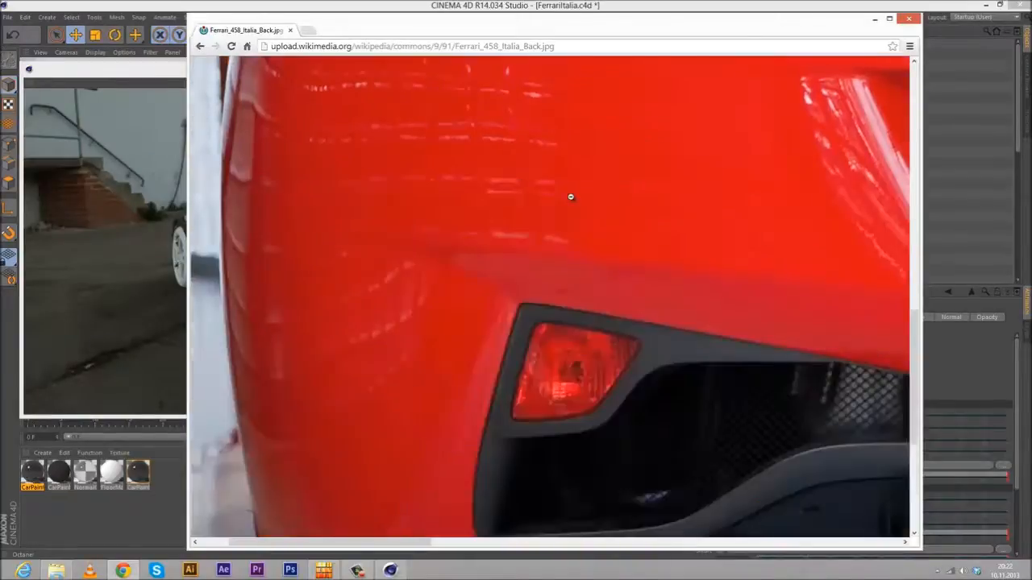
pyautogui.scroll(5, 571, 197)
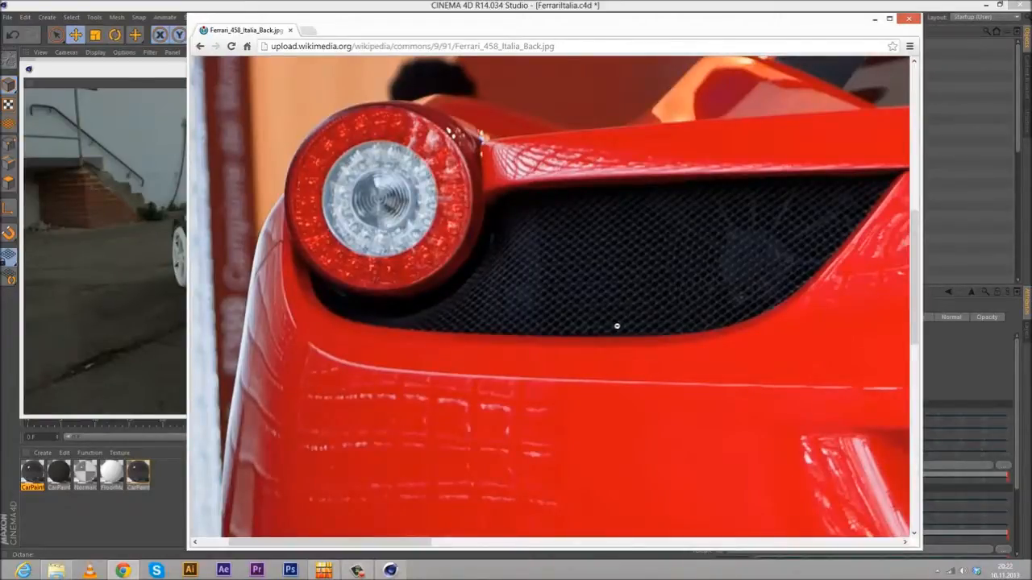
pyautogui.press('XF86AudioRaiseVolume')
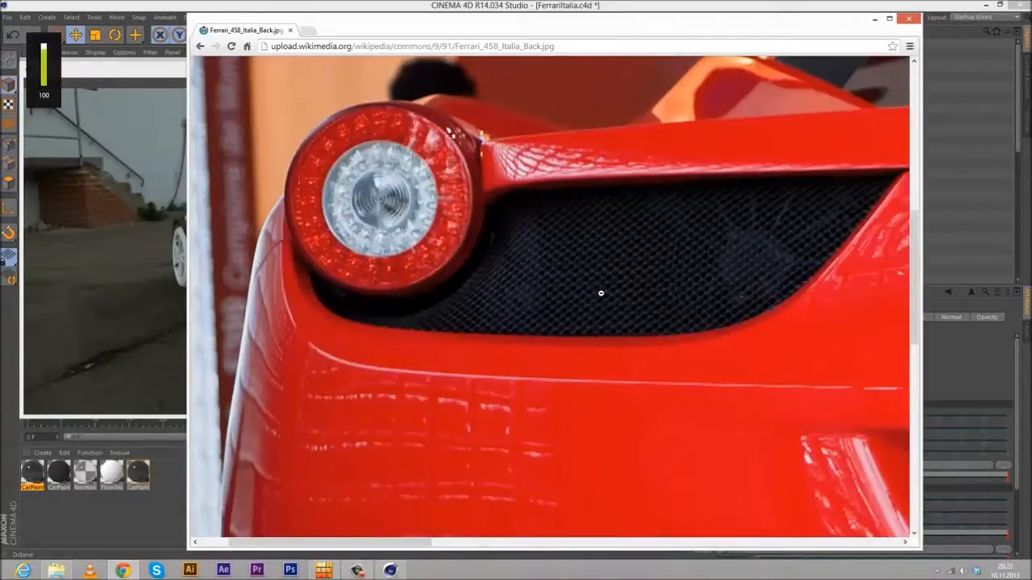
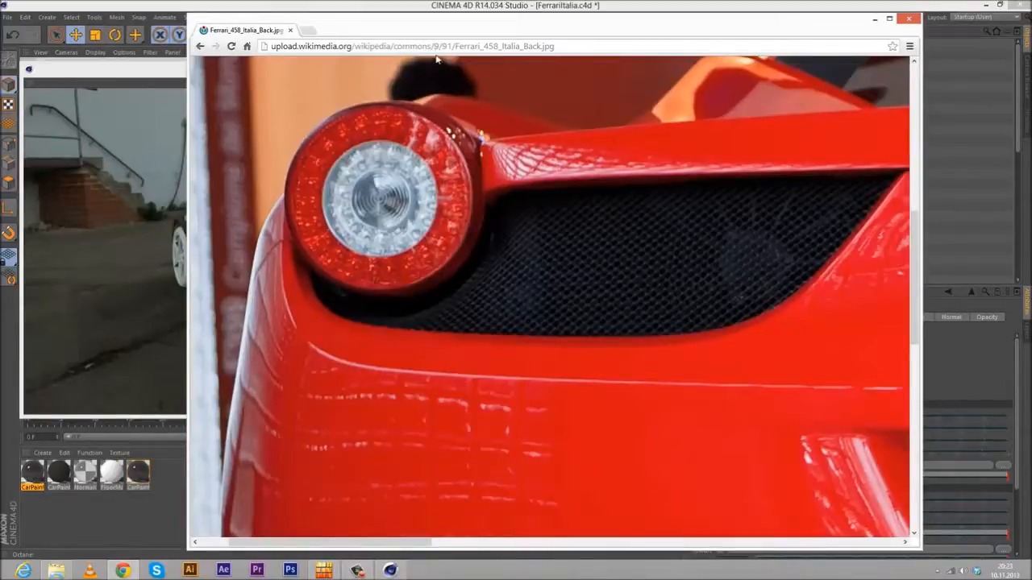
pyautogui.moveTo(442, 37); pyautogui.dragTo(1031, 32)
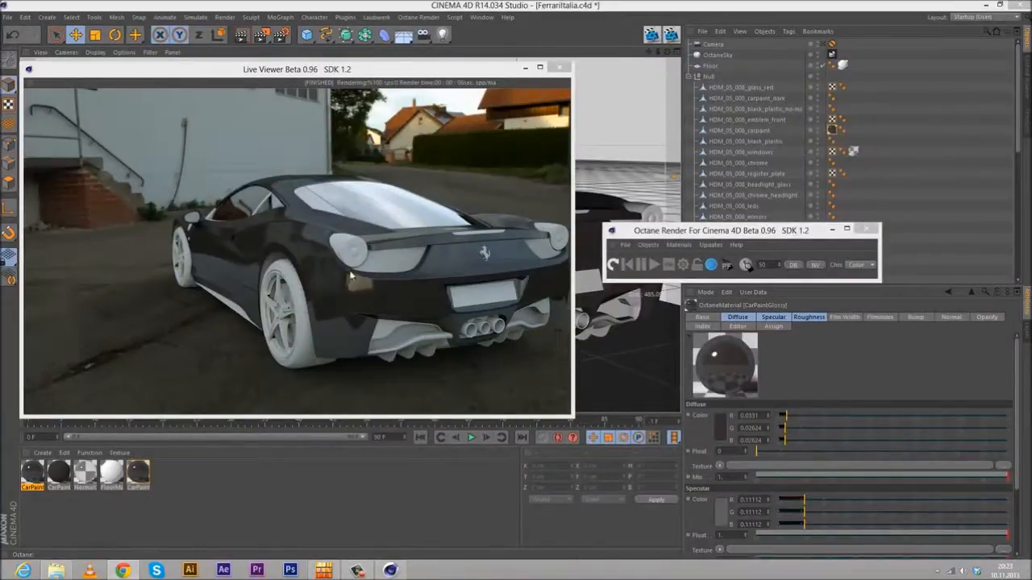
# - Create a new Octane material in Cinema 4D and set its material type to Glossy
pyautogui.click(48, 454)
pyautogui.moveTo(89, 483)
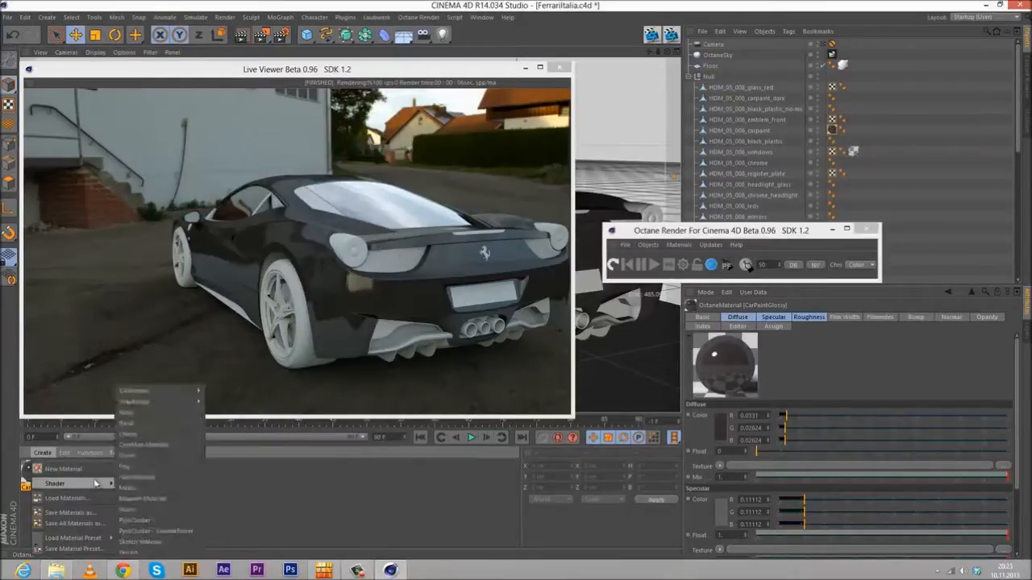
pyautogui.moveTo(145, 391)
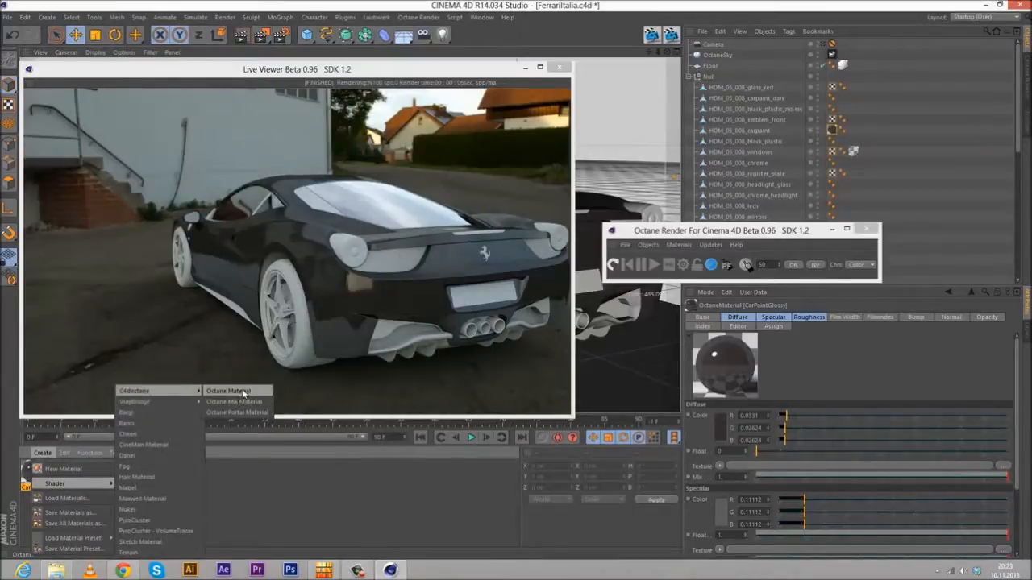
pyautogui.click(242, 391)
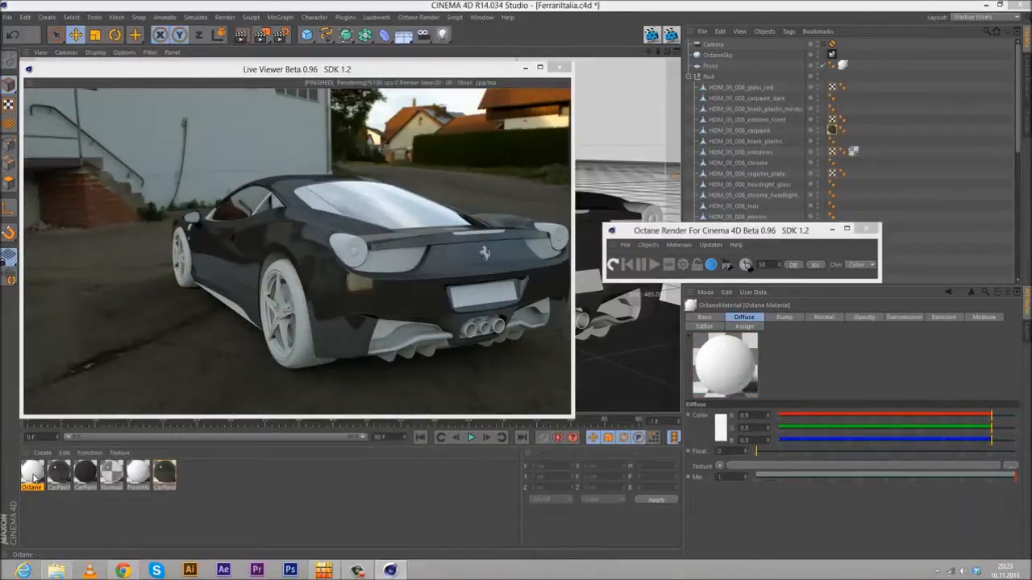
pyautogui.doubleClick(33, 474)
pyautogui.click(216, 189)
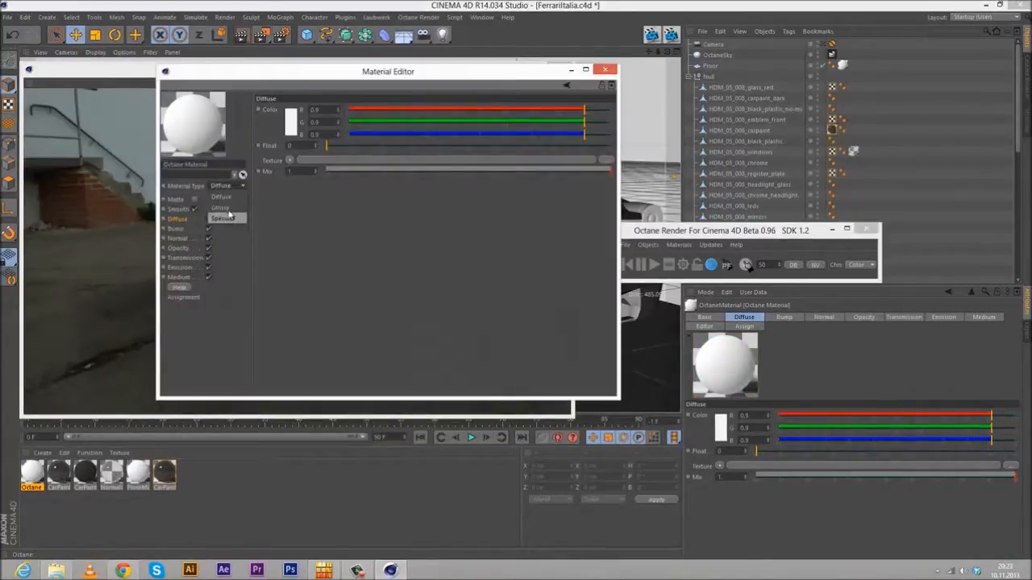
pyautogui.click(226, 214)
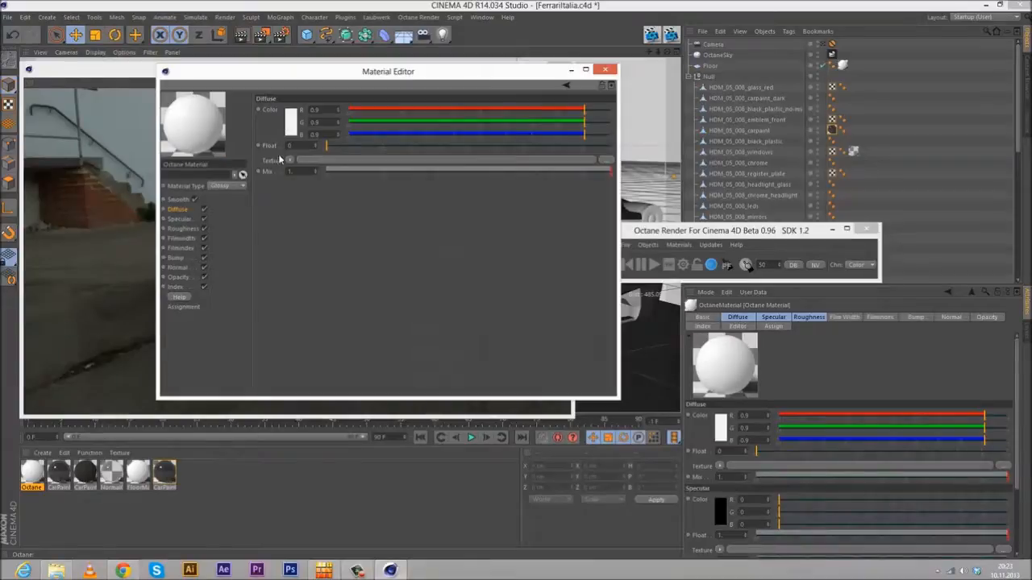
# - Set the new glossy material's diffuse color to near-black, 0.004 in all three RGB channels, and show its specular settings
pyautogui.click(290, 122)
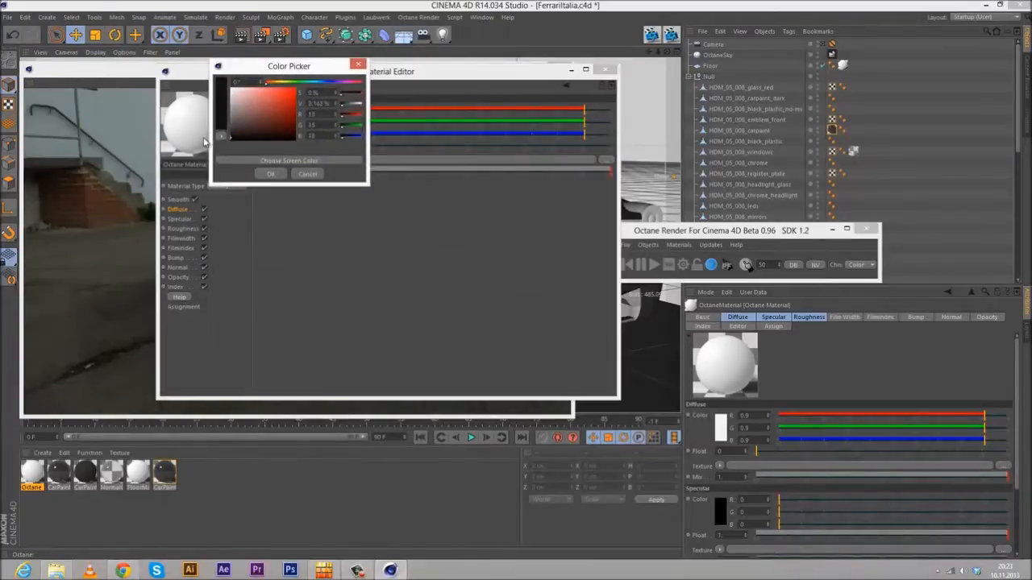
pyautogui.click(270, 174)
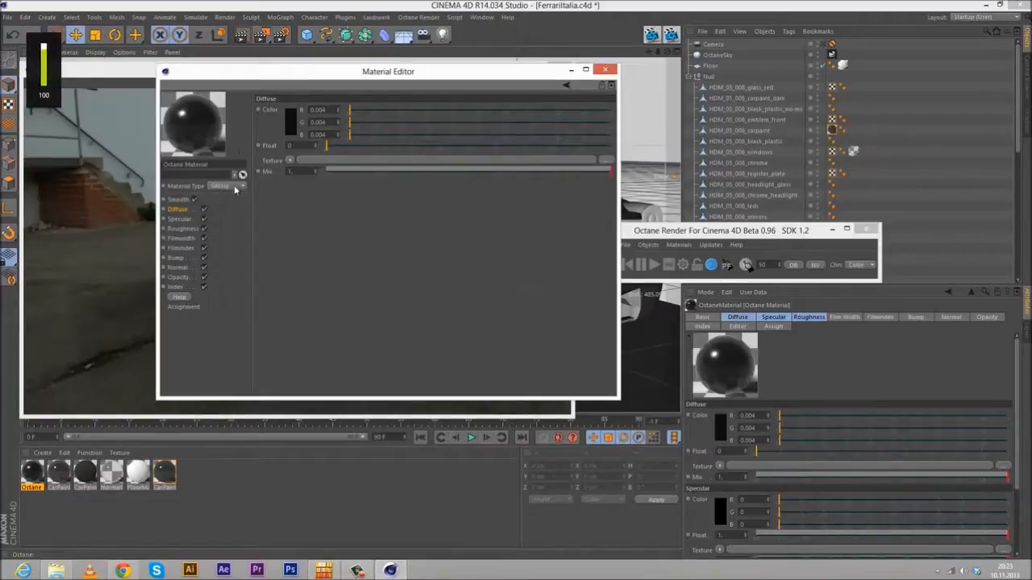
pyautogui.click(179, 219)
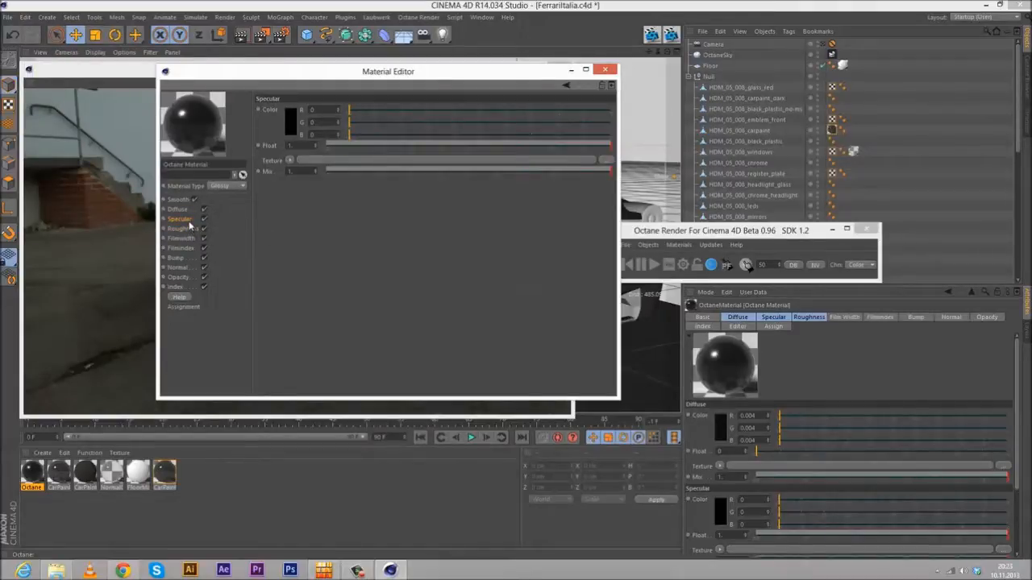
# - Set the new glossy material's index to 4
pyautogui.click(176, 287)
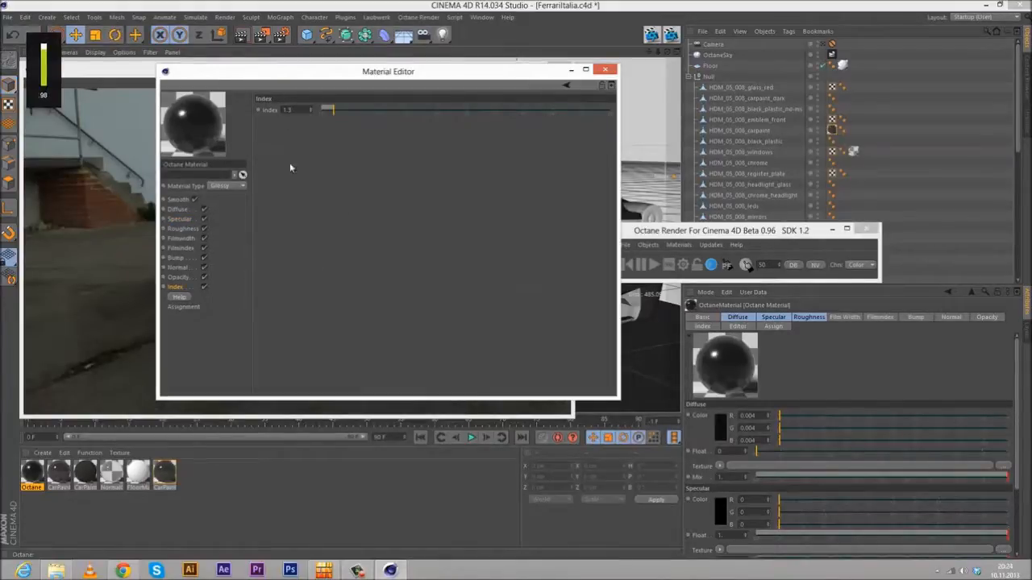
pyautogui.moveTo(289, 109); pyautogui.dragTo(167, 104)
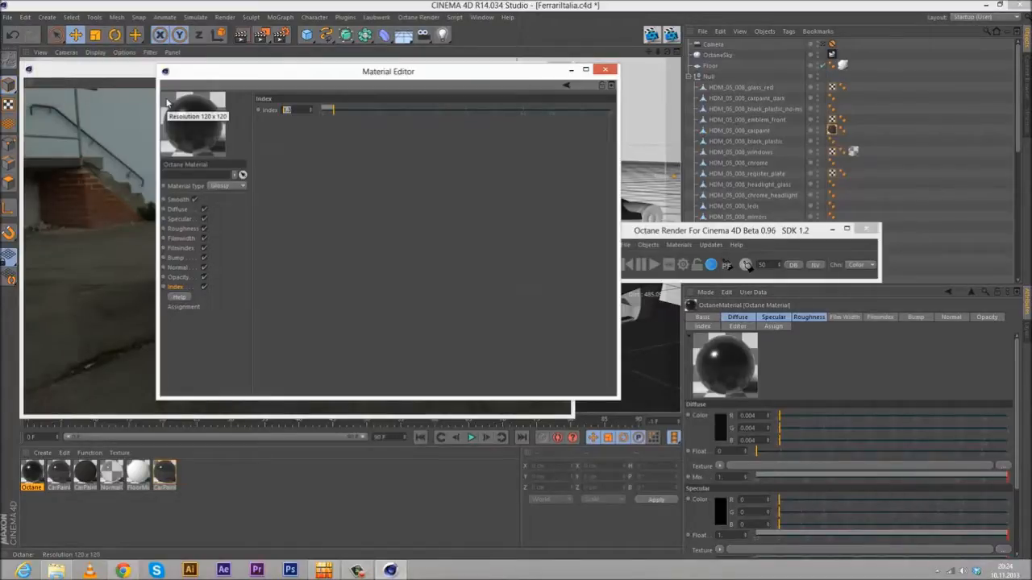
pyautogui.click(275, 179)
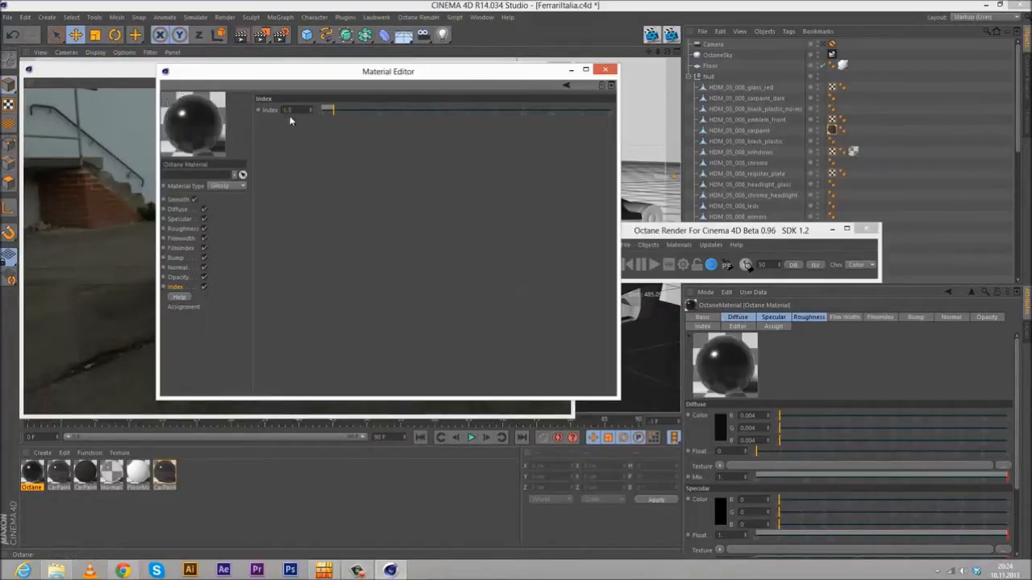
pyautogui.moveTo(292, 110); pyautogui.dragTo(258, 111)
pyautogui.write('4')
pyautogui.press('Return')
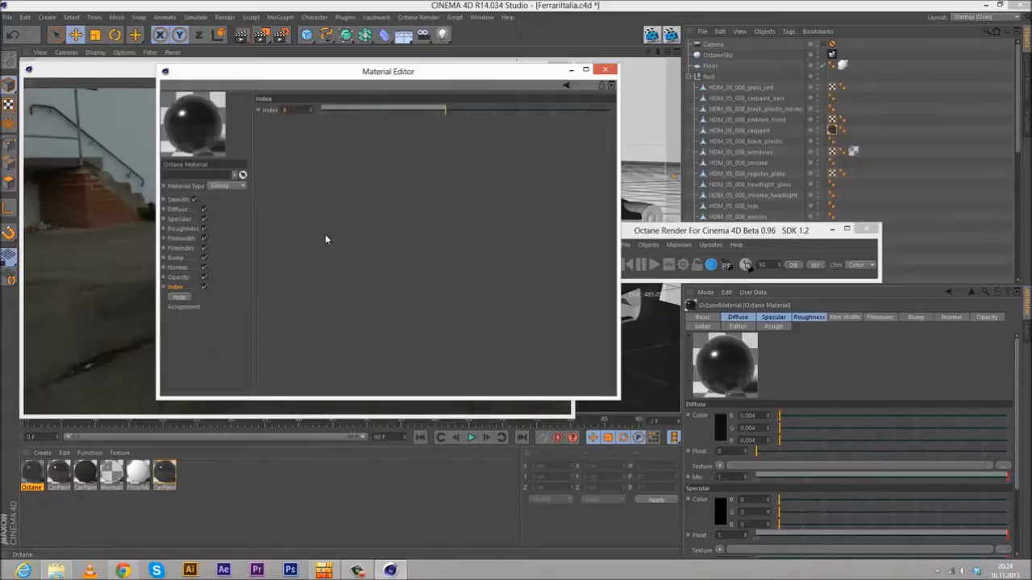
# - Set the new glossy material's roughness float to 0.25
pyautogui.click(183, 230)
pyautogui.click(386, 147)
pyautogui.moveTo(386, 146); pyautogui.dragTo(401, 149)
pyautogui.moveTo(296, 146); pyautogui.dragTo(425, 166)
pyautogui.write('5')
pyautogui.press('Return')
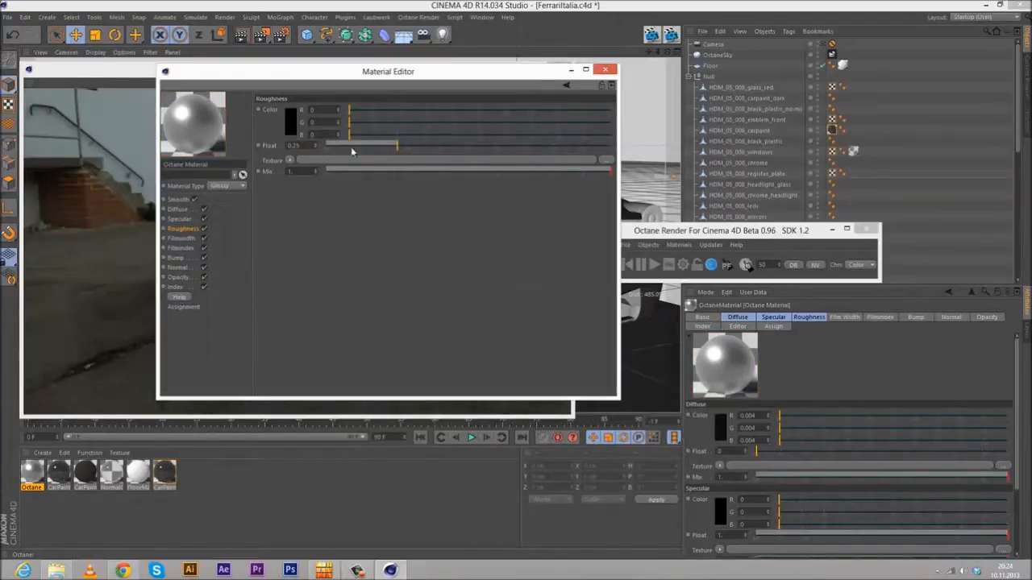
# - Set the new glossy material's specular color to a mid grey, 0.425 in all three RGB channels
pyautogui.click(184, 222)
pyautogui.click(294, 128)
pyautogui.moveTo(246, 138); pyautogui.dragTo(235, 119)
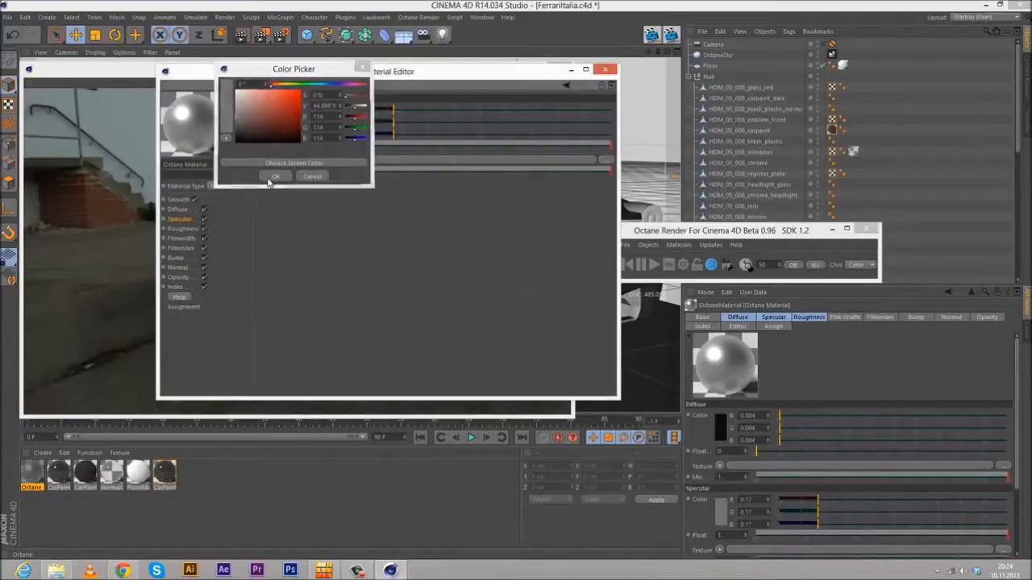
pyautogui.click(269, 176)
pyautogui.moveTo(238, 121); pyautogui.dragTo(216, 107)
pyautogui.click(268, 178)
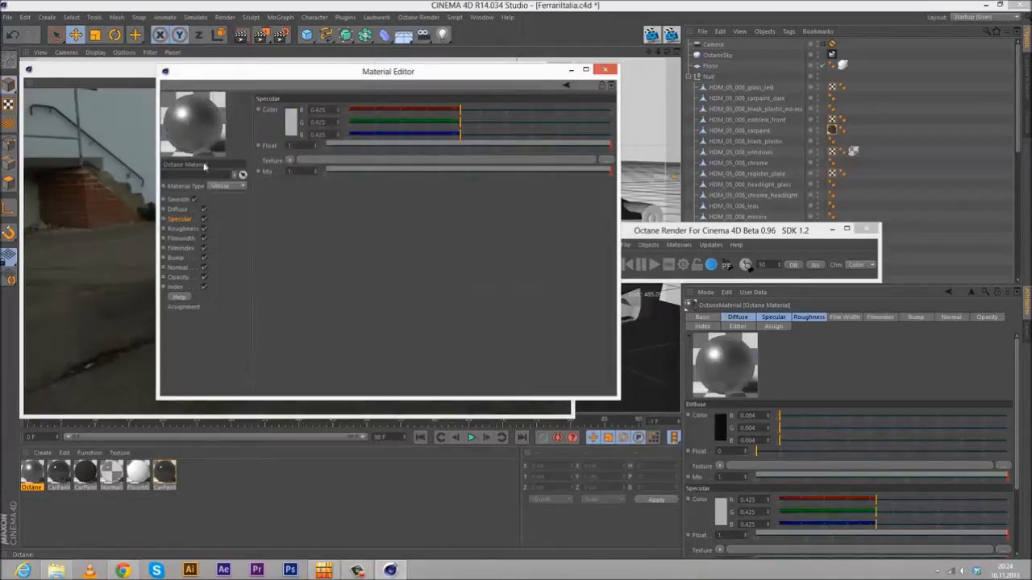
# - Adjust the glossy material's specular color again, darkening it to 0.018 in all three RGB channels
pyautogui.click(294, 128)
pyautogui.moveTo(278, 130); pyautogui.dragTo(231, 106)
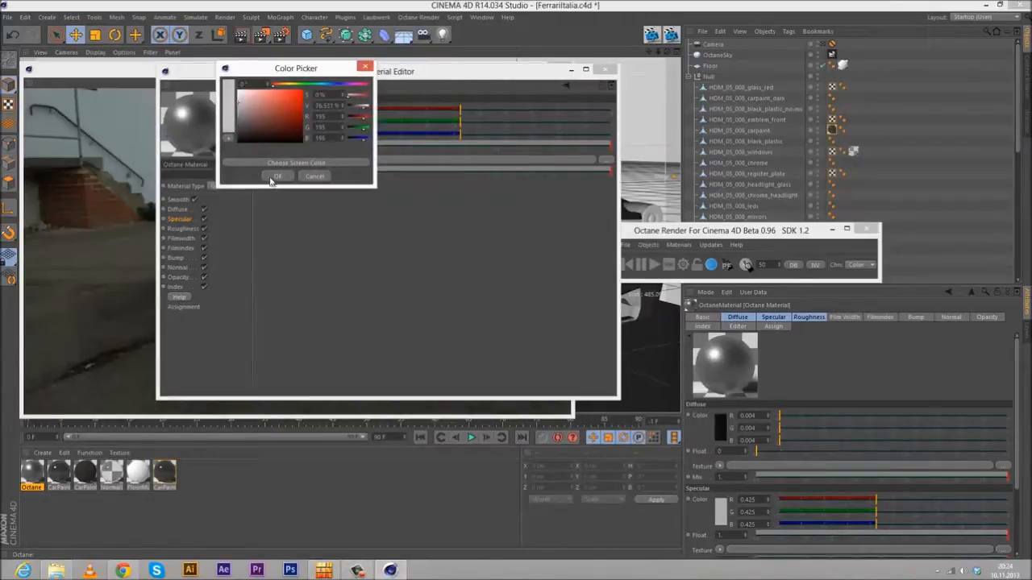
pyautogui.click(272, 176)
pyautogui.click(296, 129)
pyautogui.moveTo(260, 129); pyautogui.dragTo(213, 137)
pyautogui.click(261, 185)
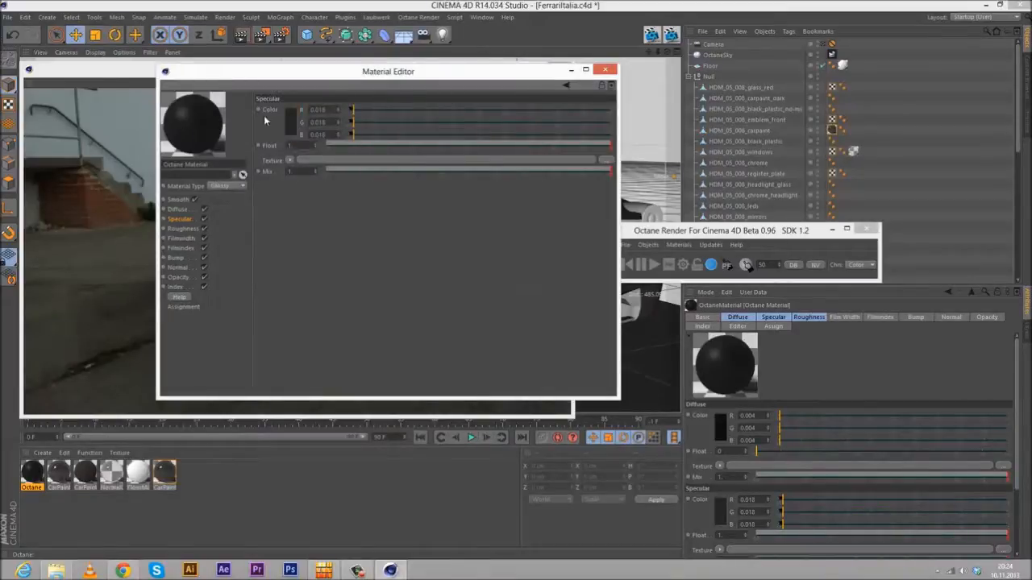
# - Set the glossy material's specular color to dark grey, 0.076 in all three RGB channels, and close the material editor
pyautogui.click(290, 123)
pyautogui.moveTo(239, 130); pyautogui.dragTo(226, 121)
pyautogui.click(269, 173)
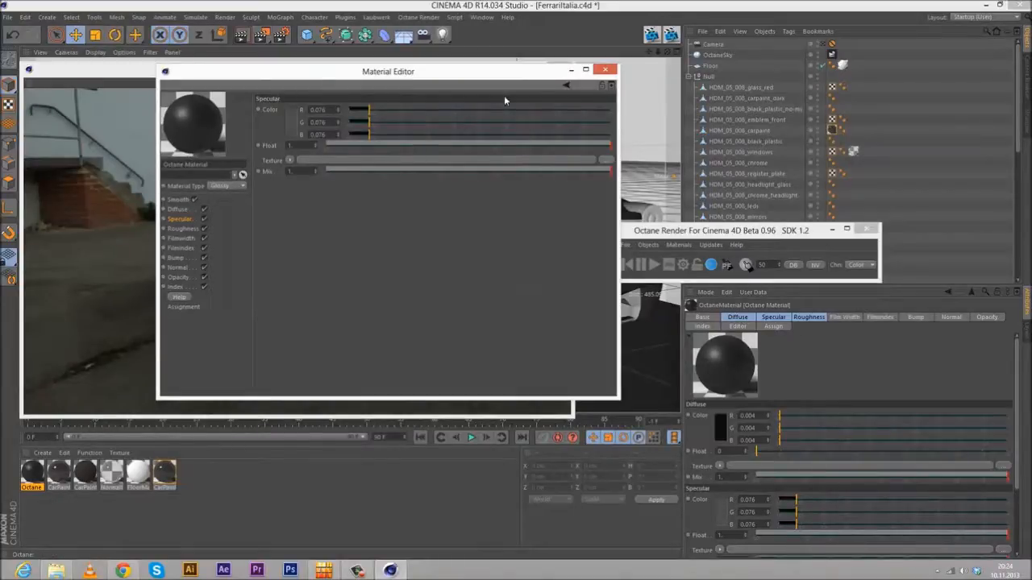
pyautogui.click(604, 71)
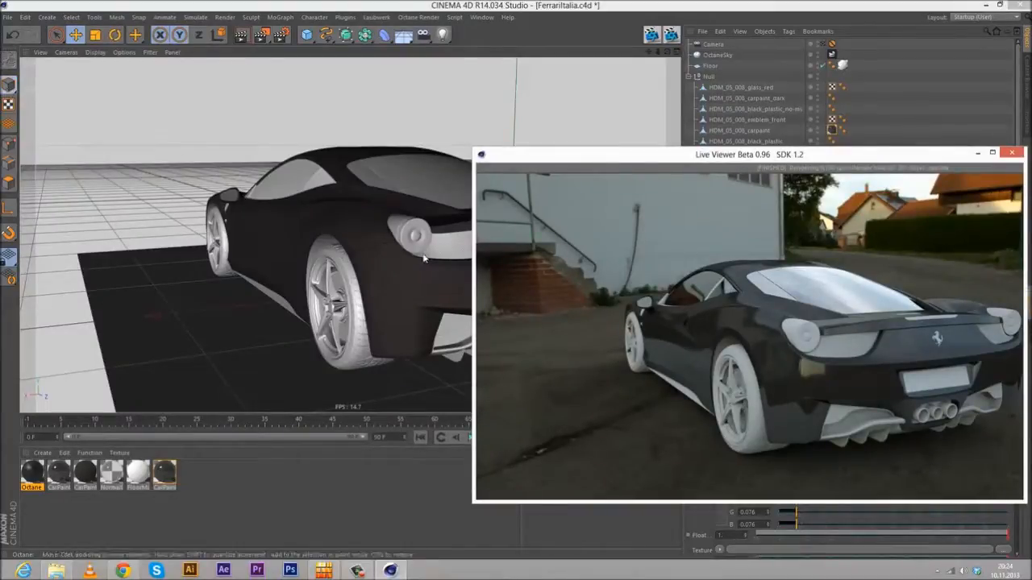
# - Select the black plastic mesh object at the car's rear and apply the new glossy material to it
pyautogui.click(452, 249)
pyautogui.moveTo(644, 155); pyautogui.dragTo(190, 69)
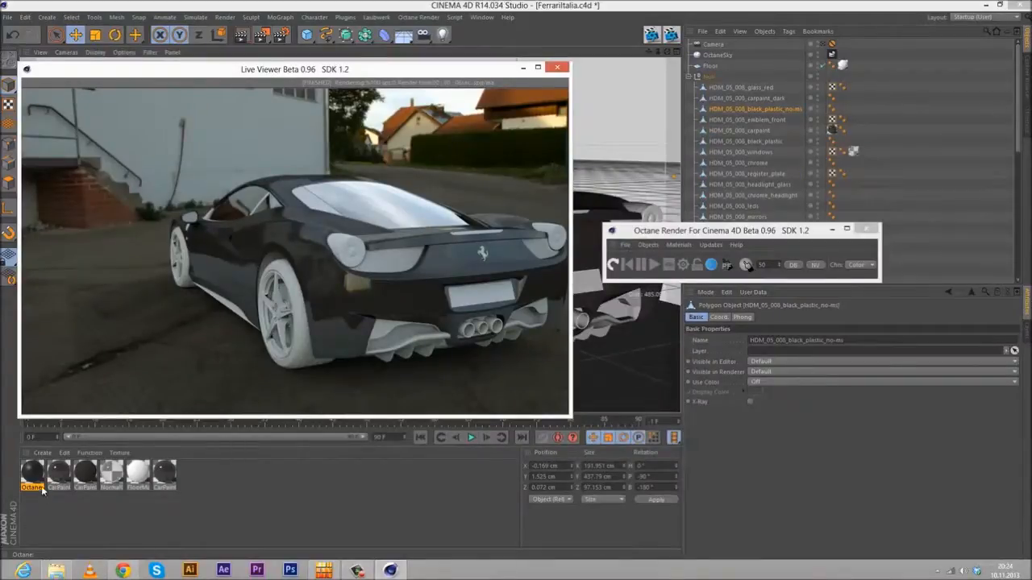
pyautogui.moveTo(33, 476); pyautogui.dragTo(788, 107)
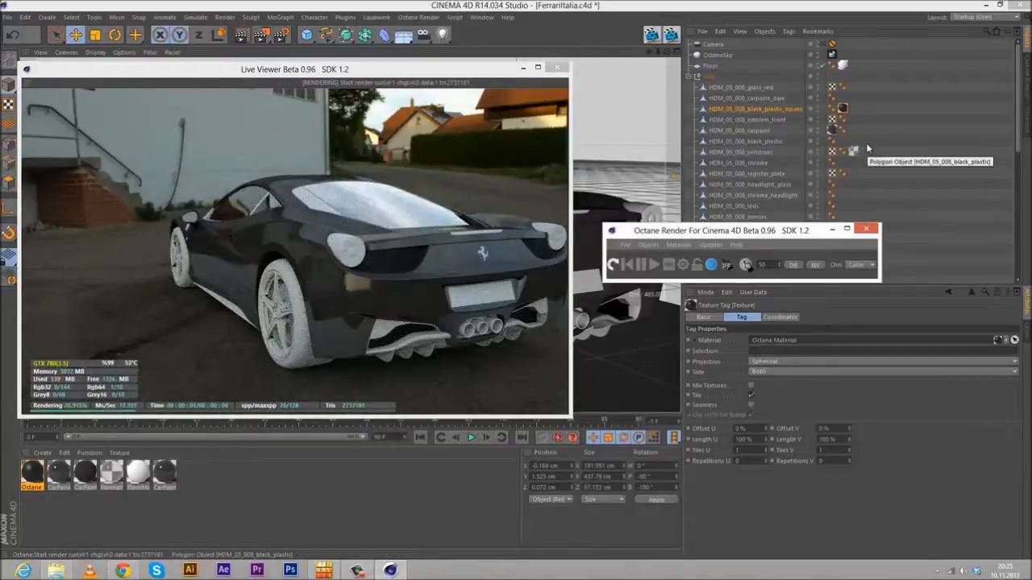
# - Examine the glossy material on the grille mesh beside the rear light up close in the live render
pyautogui.click(539, 33)
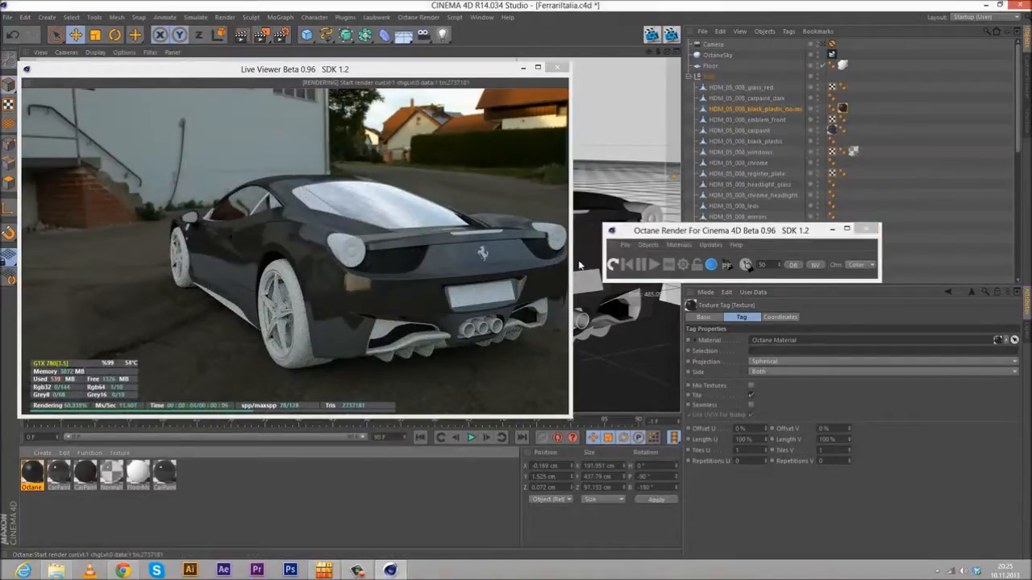
pyautogui.scroll(2, 579, 262)
pyautogui.moveTo(387, 75); pyautogui.dragTo(811, 184)
pyautogui.keyDown('alt'); pyautogui.moveTo(356, 211); pyautogui.dragTo(145, 197); pyautogui.keyUp('alt')
pyautogui.keyDown('alt'); pyautogui.moveTo(350, 215); pyautogui.dragTo(351, 232, button='right'); pyautogui.keyUp('alt')
pyautogui.scroll(9, 351, 232)
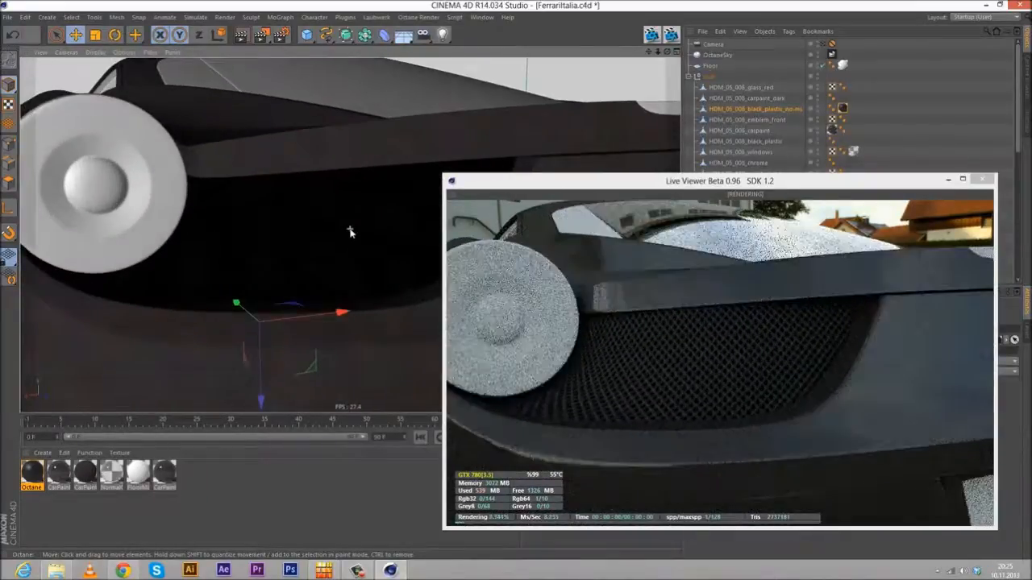
pyautogui.scroll(3, 350, 232)
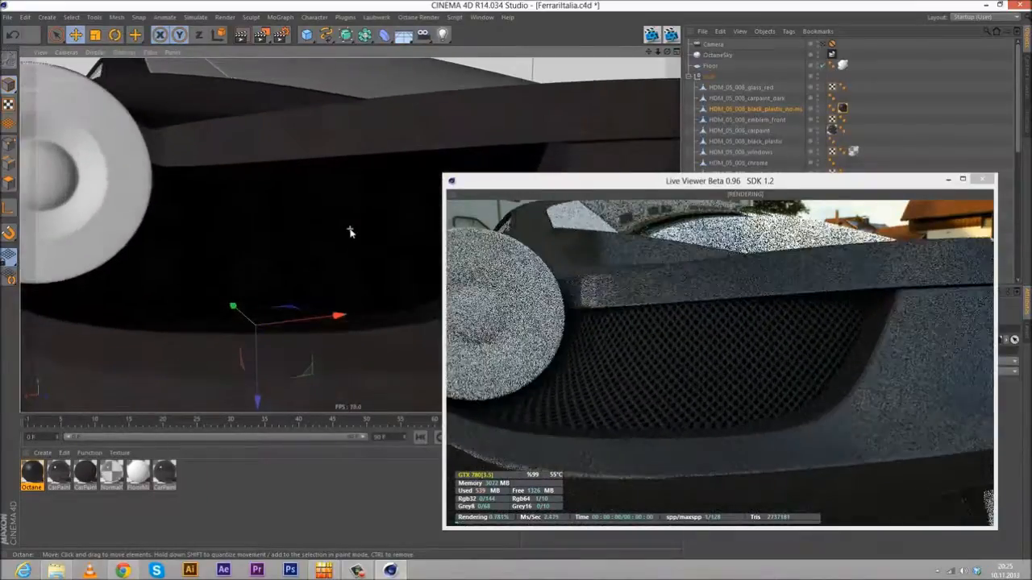
pyautogui.scroll(2, 351, 234)
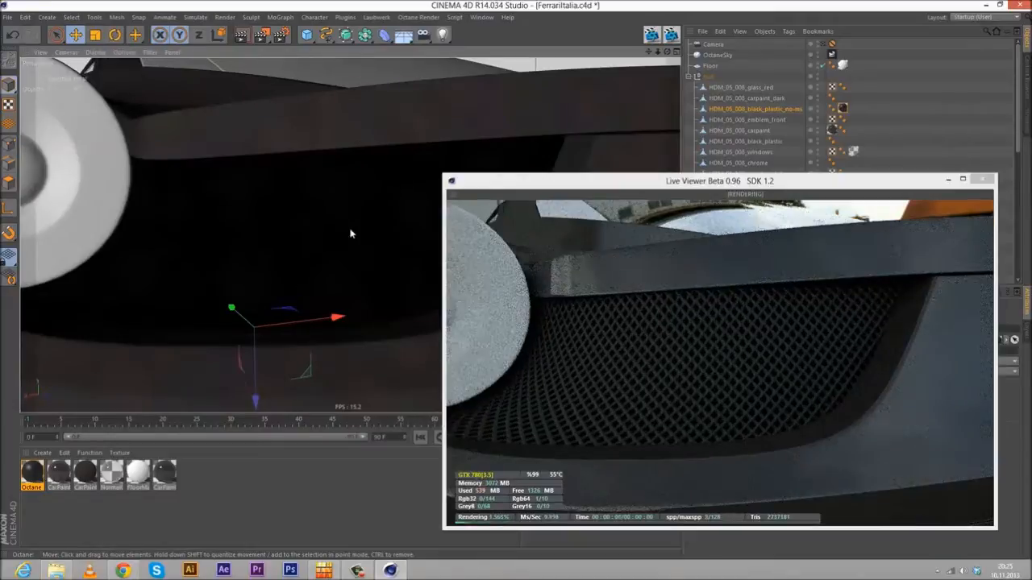
pyautogui.scroll(2, 351, 234)
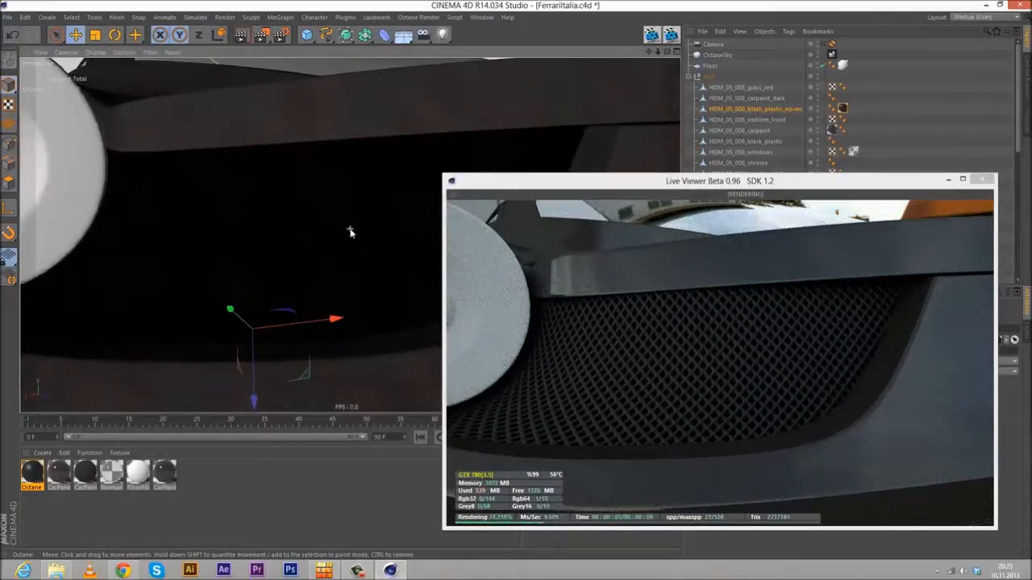
pyautogui.scroll(2, 351, 234)
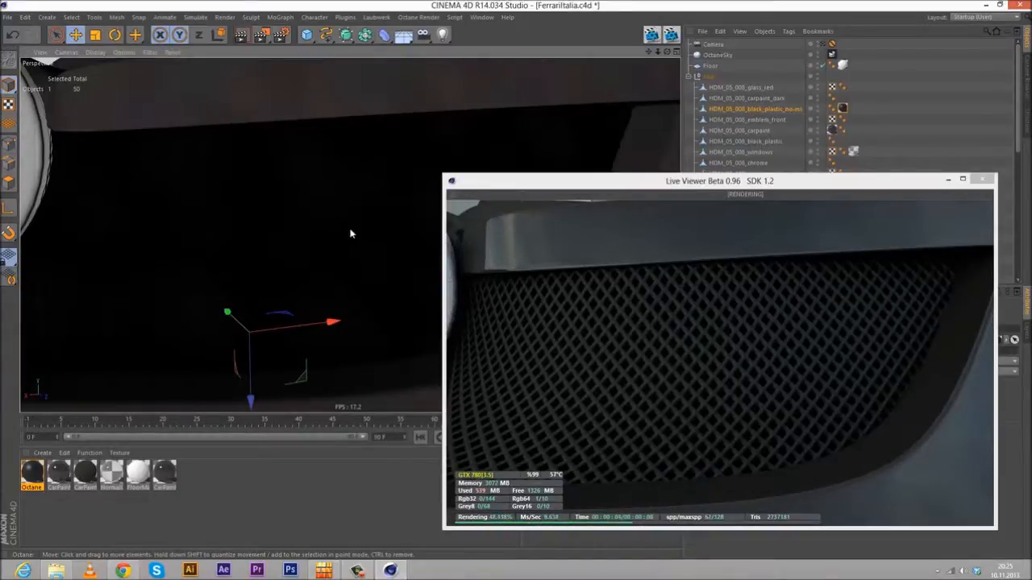
# - Reopen the glossy material beside the live render and set its index to 5
pyautogui.doubleClick(36, 475)
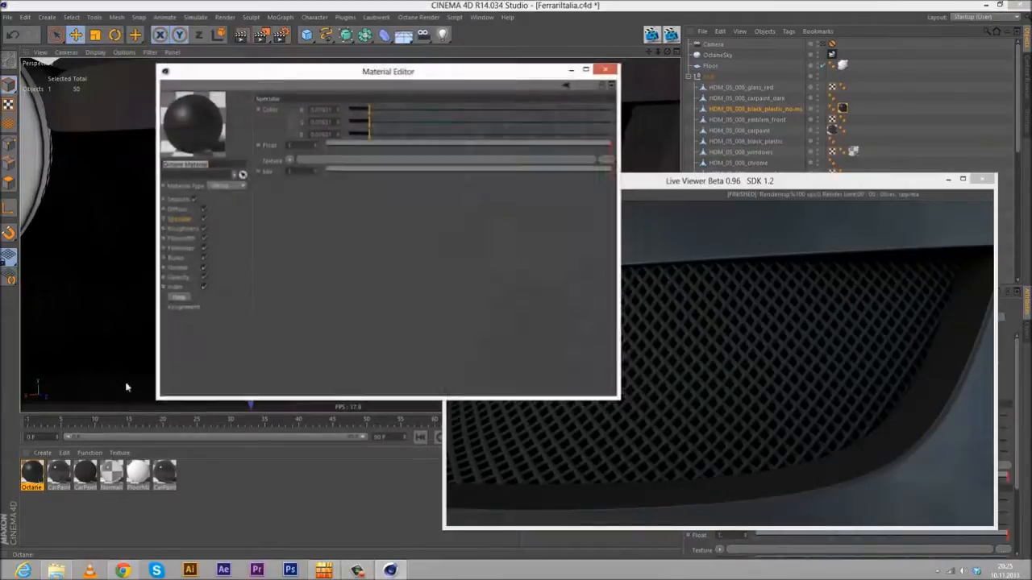
pyautogui.moveTo(437, 71); pyautogui.dragTo(288, 179)
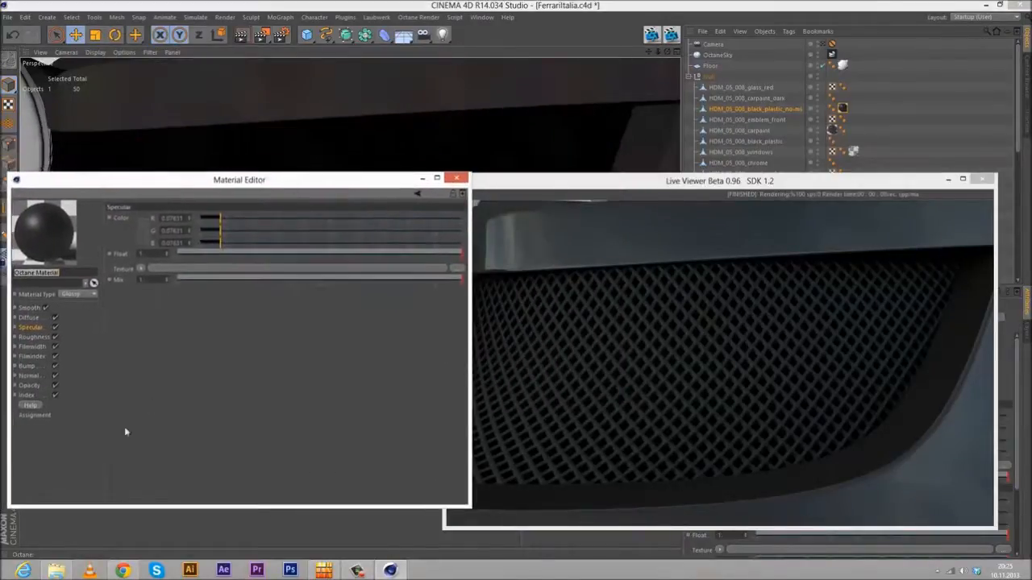
pyautogui.click(31, 396)
pyautogui.press('Return')
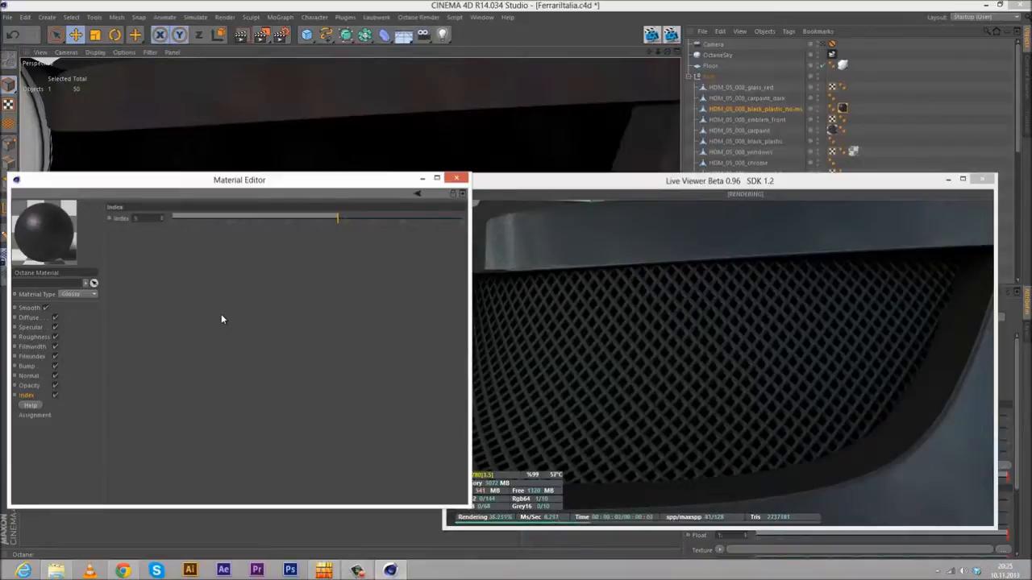
# - Open the glossy material's specular color for editing
pyautogui.click(30, 327)
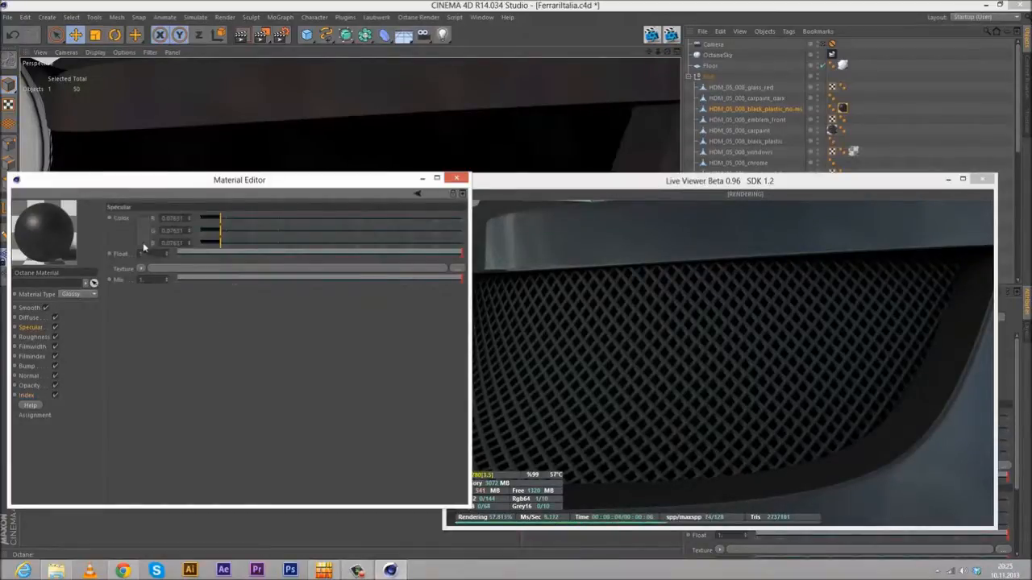
pyautogui.click(142, 231)
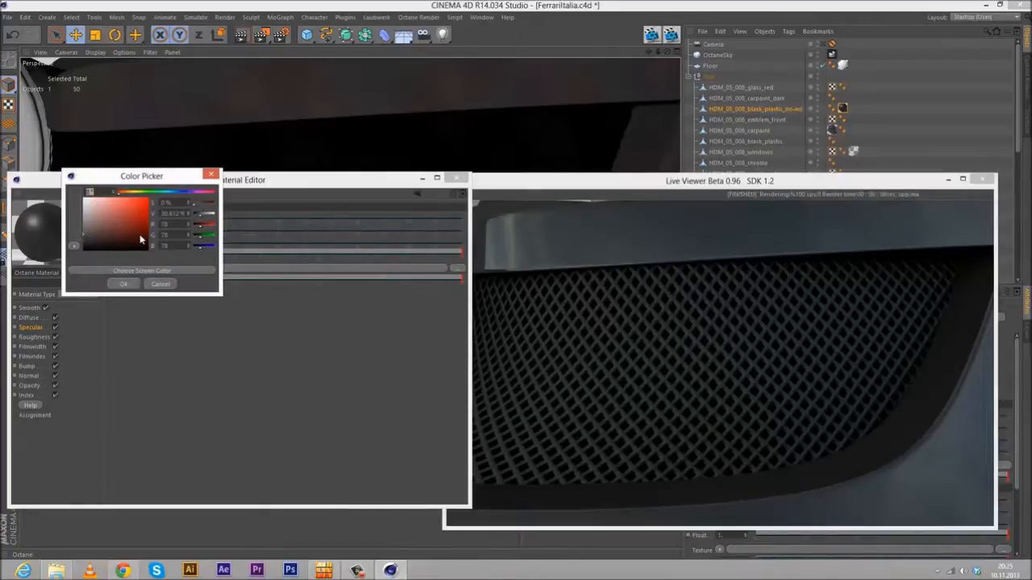
# - Darken the black plastic material's specular colour to a grey of about 0.038 and set its roughness to 0.2
pyautogui.moveTo(89, 233); pyautogui.dragTo(73, 244)
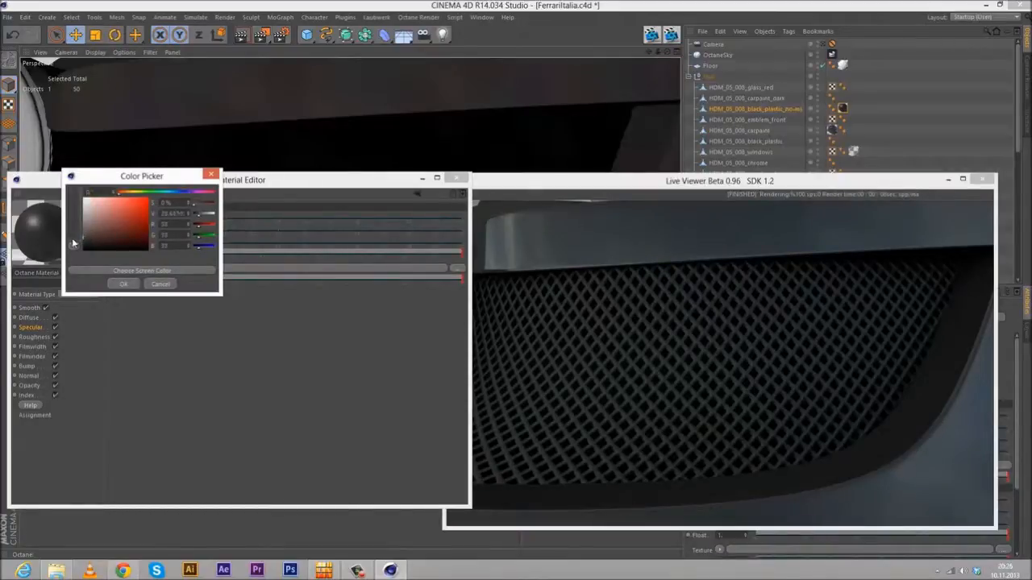
pyautogui.click(118, 285)
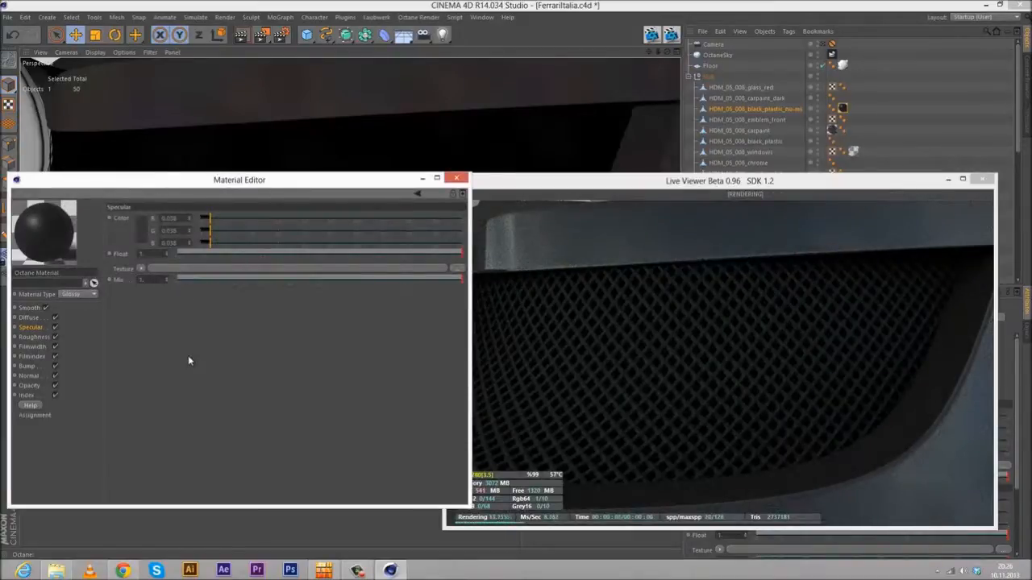
pyautogui.click(38, 337)
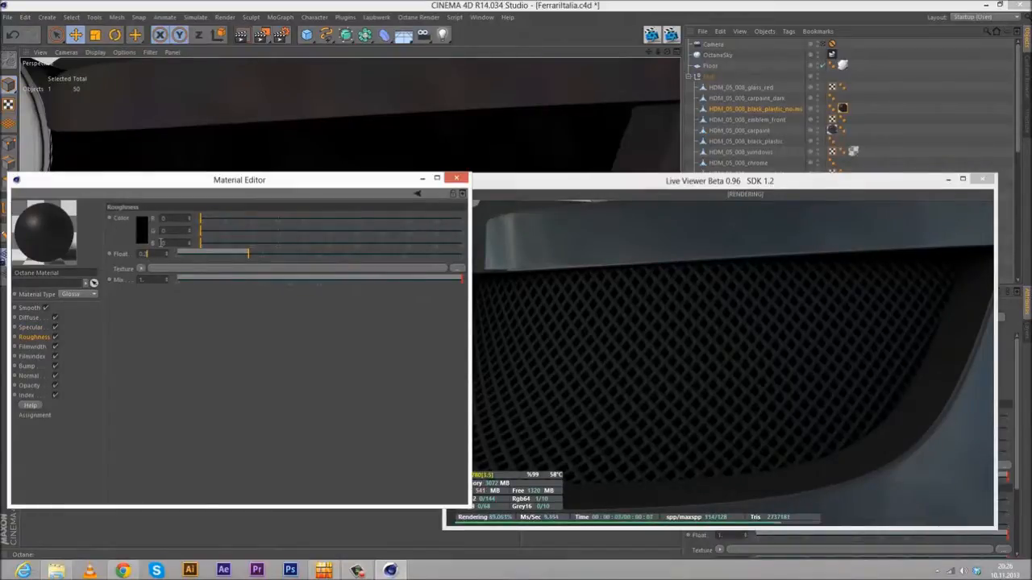
pyautogui.write('0.2')
pyautogui.press('Return')
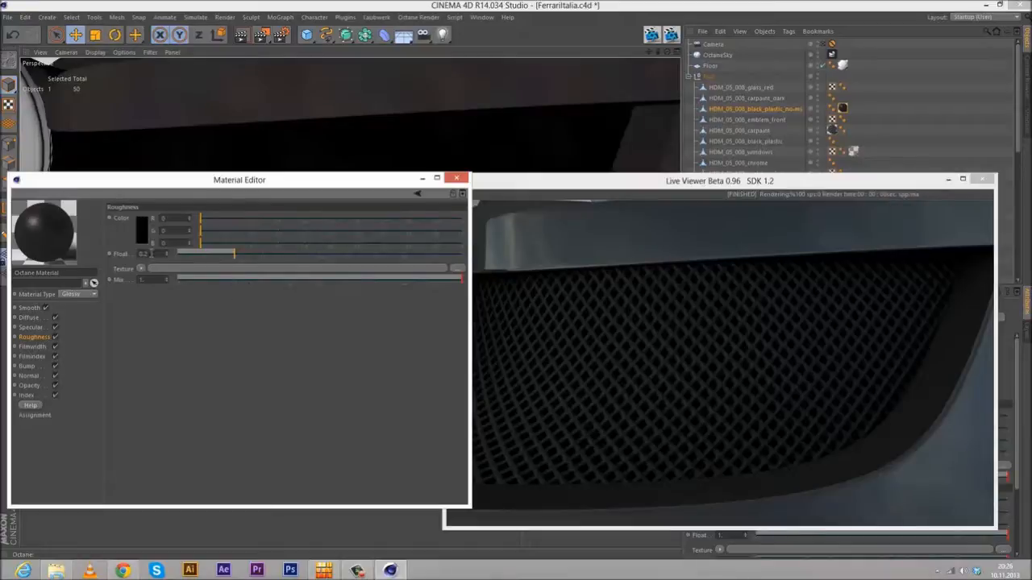
pyautogui.press('Return')
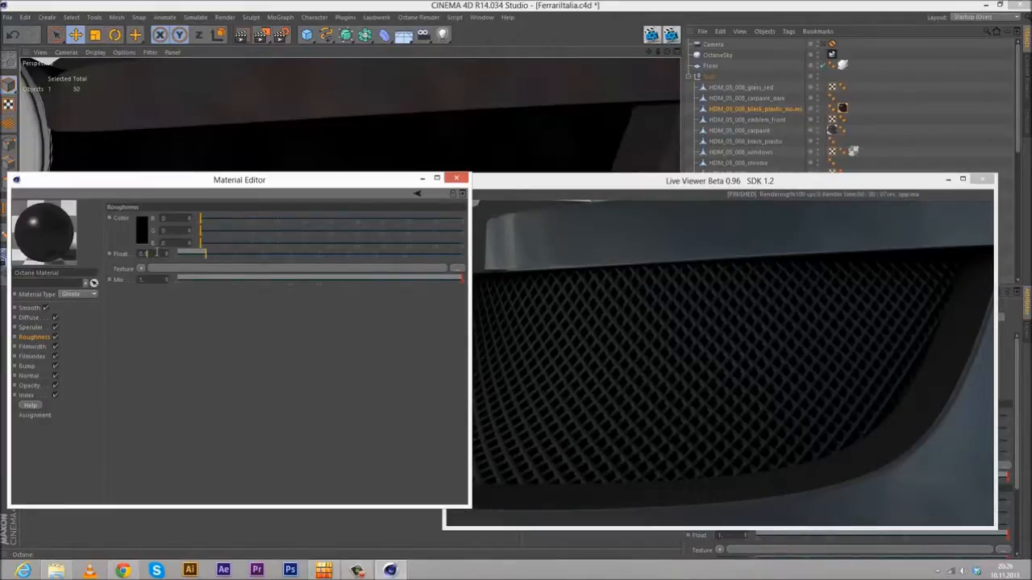
pyautogui.write('2')
pyautogui.press('Return')
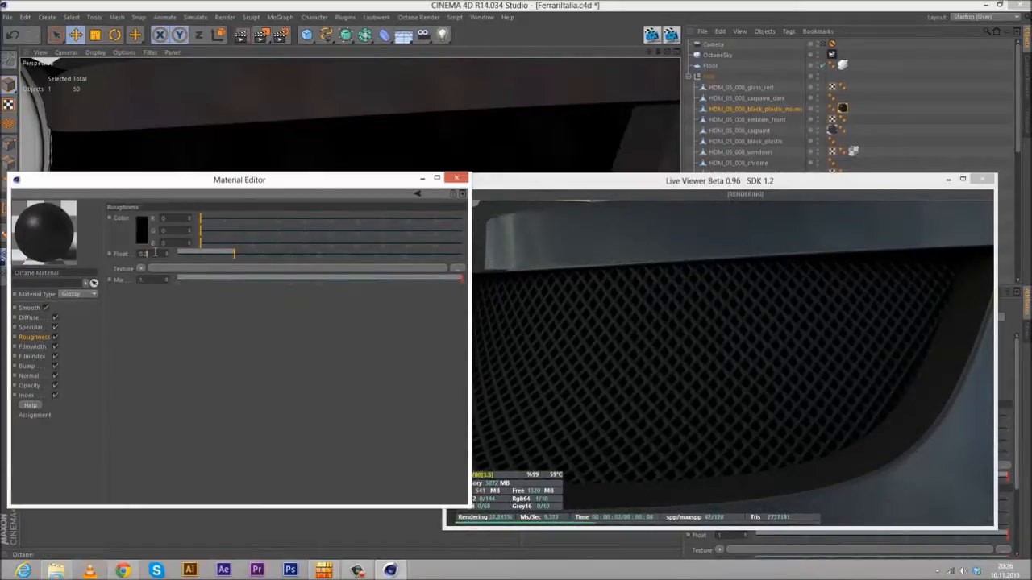
# - Try different specular greys on the black plastic material, about 0.082, 0.012 and 0.057
pyautogui.click(31, 327)
pyautogui.click(141, 232)
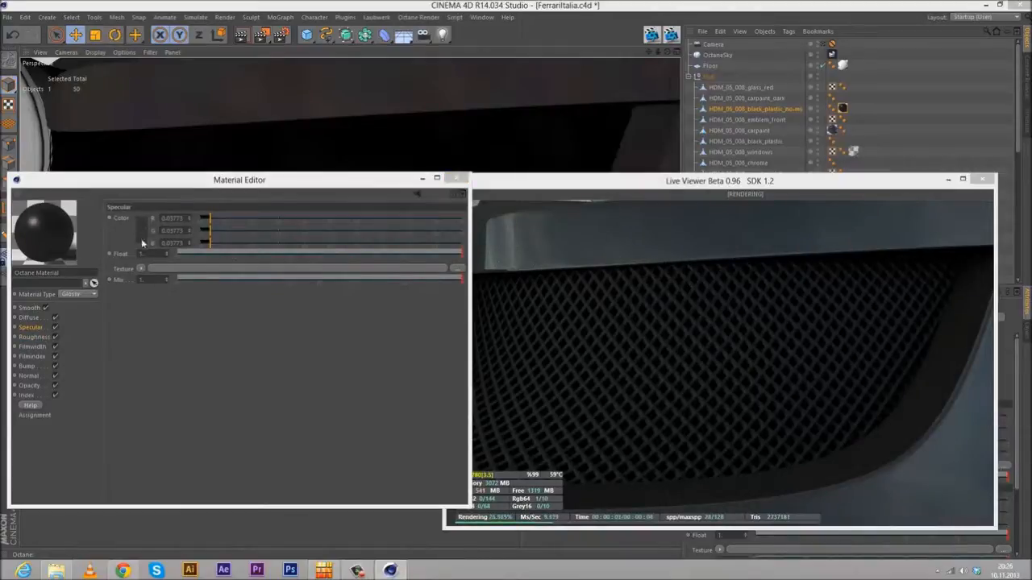
pyautogui.click(75, 234)
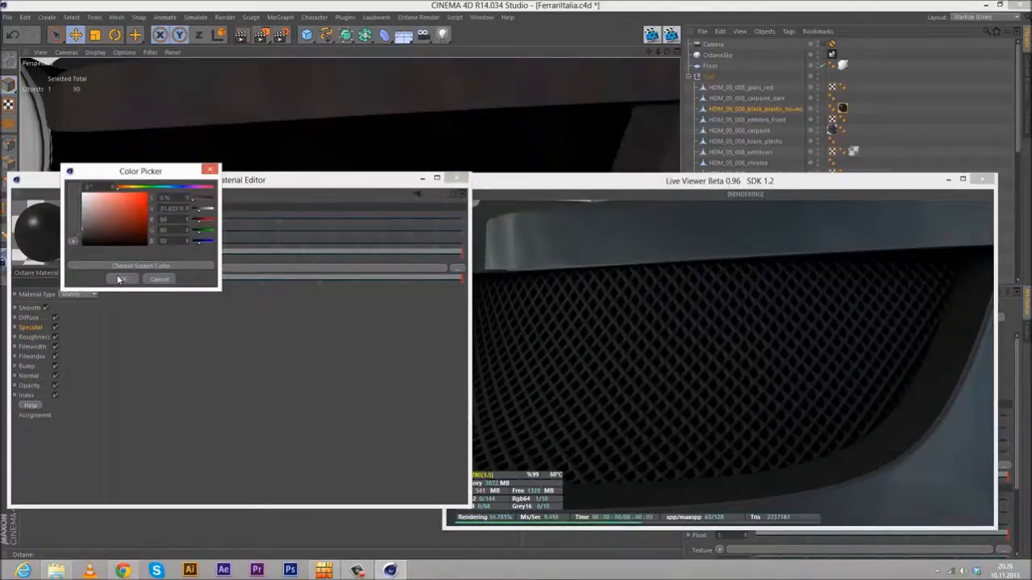
pyautogui.click(123, 279)
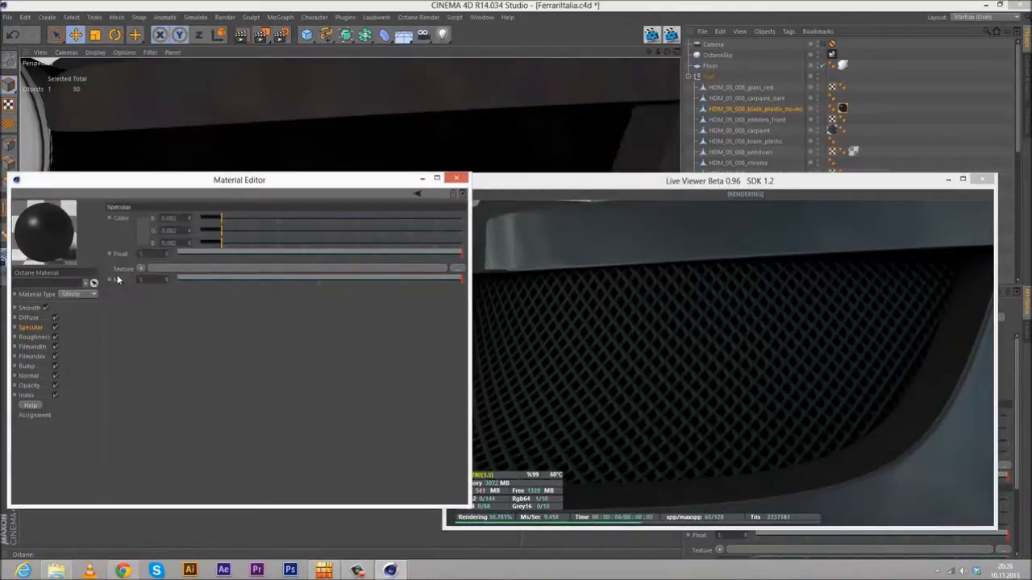
pyautogui.click(142, 238)
pyautogui.moveTo(93, 243); pyautogui.dragTo(74, 245)
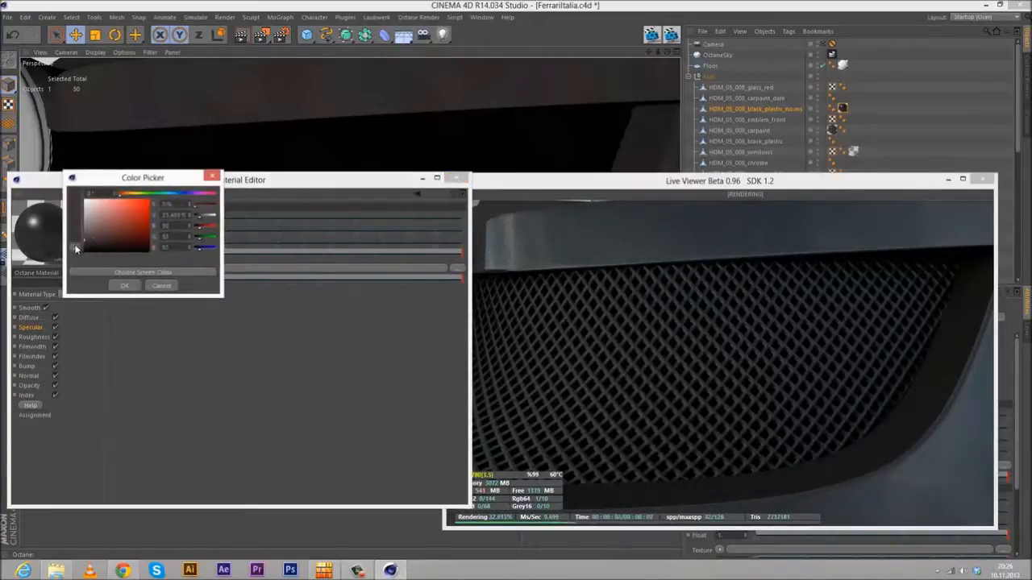
pyautogui.click(115, 287)
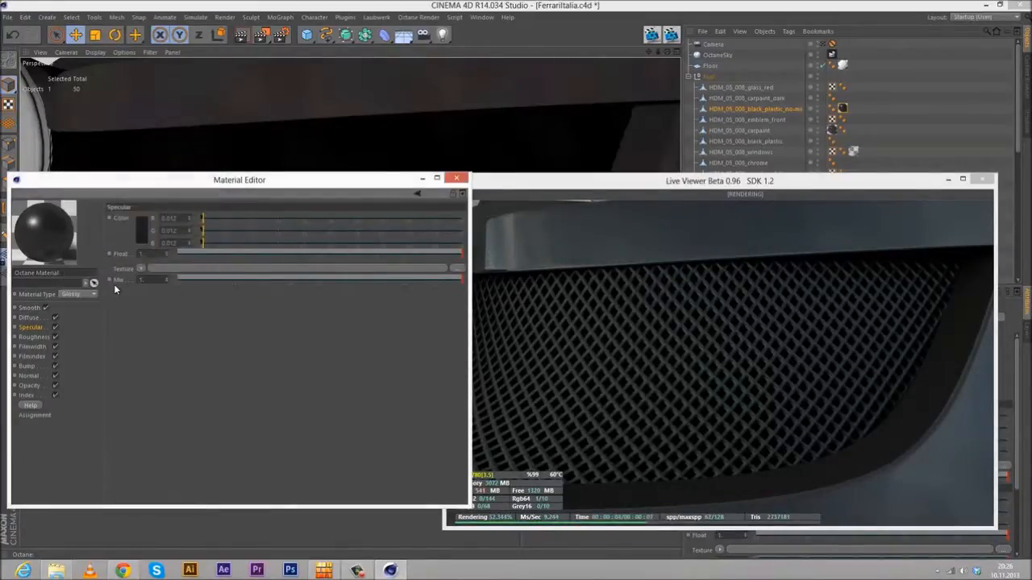
pyautogui.click(143, 242)
pyautogui.moveTo(93, 254); pyautogui.dragTo(66, 246)
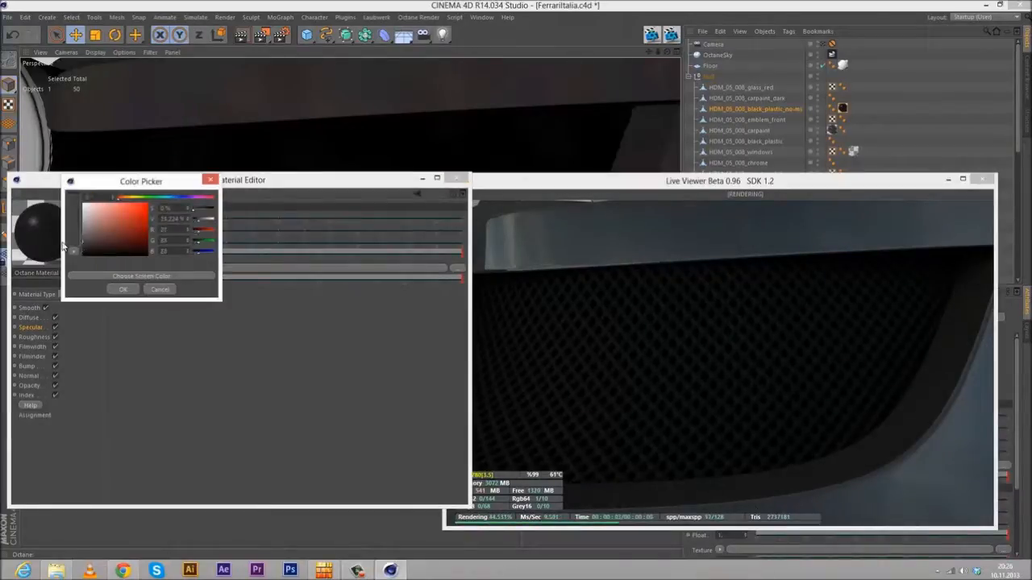
pyautogui.click(122, 289)
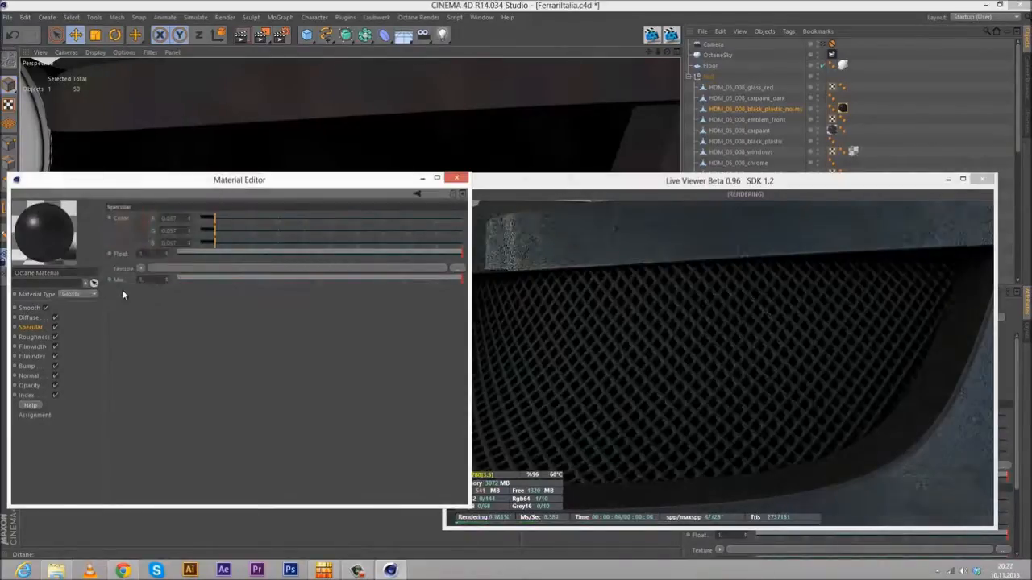
# - Set the black plastic material's specular colour to a dark grey of about 0.025 and close its editor
pyautogui.click(136, 243)
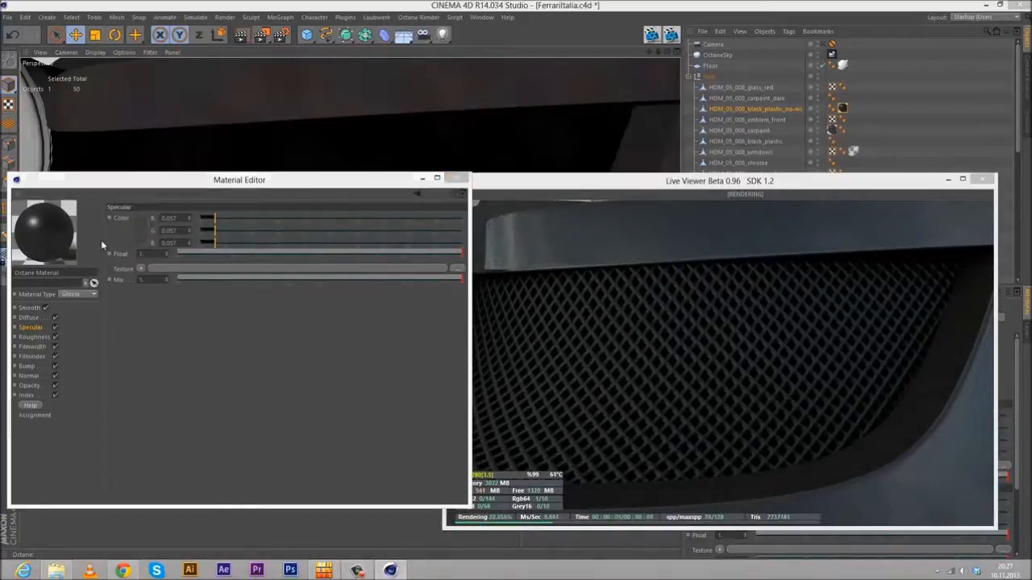
pyautogui.moveTo(79, 243); pyautogui.dragTo(78, 246)
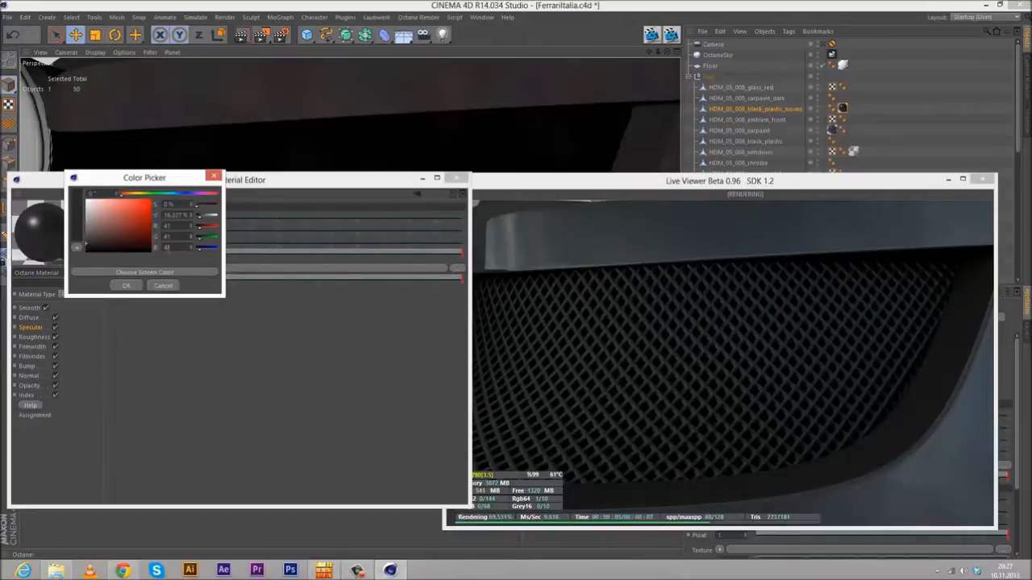
pyautogui.click(127, 285)
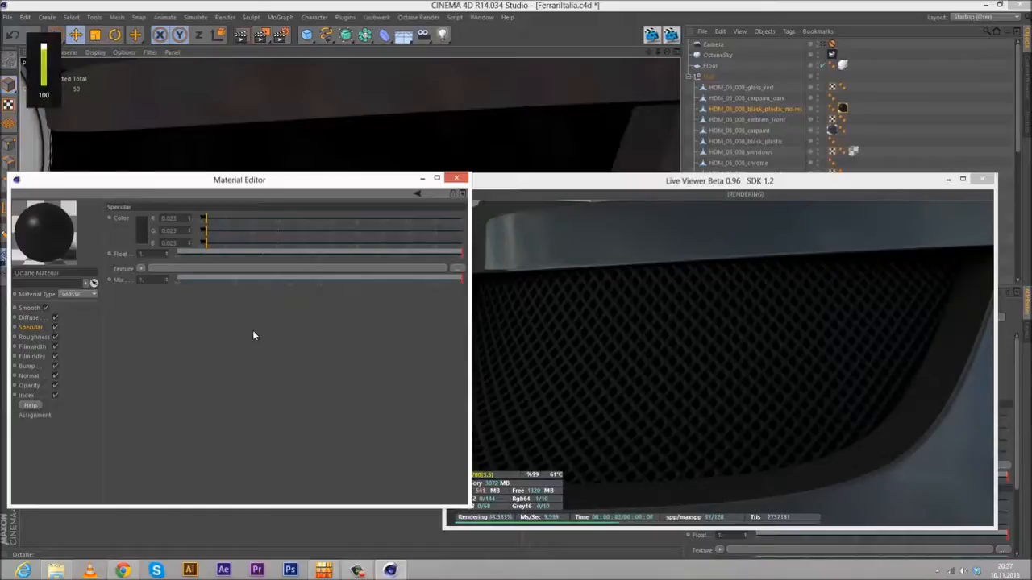
pyautogui.click(718, 403)
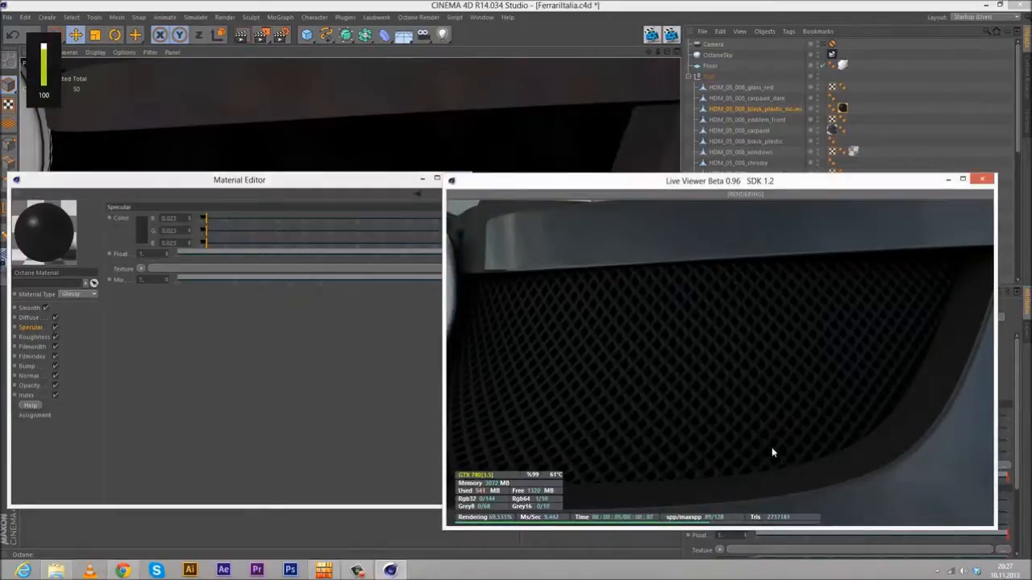
pyautogui.click(139, 242)
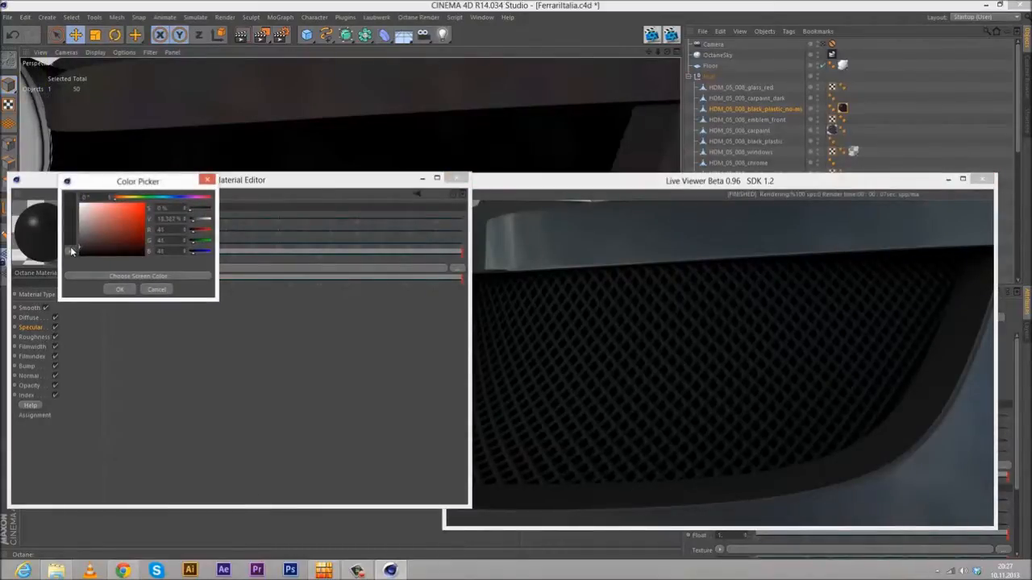
pyautogui.click(119, 290)
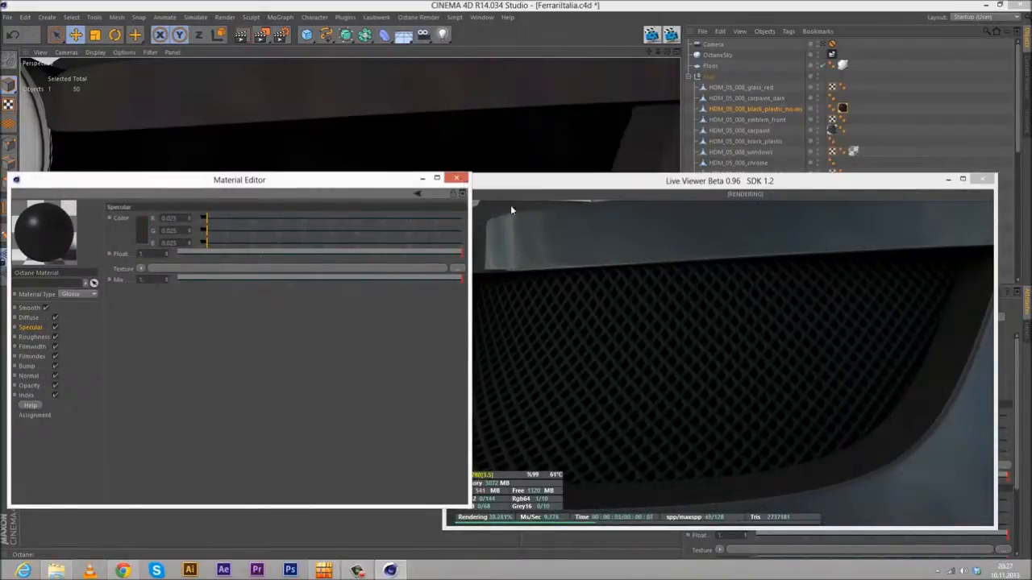
pyautogui.click(457, 179)
# - Select the chrome object at the rear exhaust pipes, then create a new Octane material and open it for editing
pyautogui.keyDown('alt'); pyautogui.moveTo(340, 249); pyautogui.dragTo(278, 276, button='right'); pyautogui.keyUp('alt')
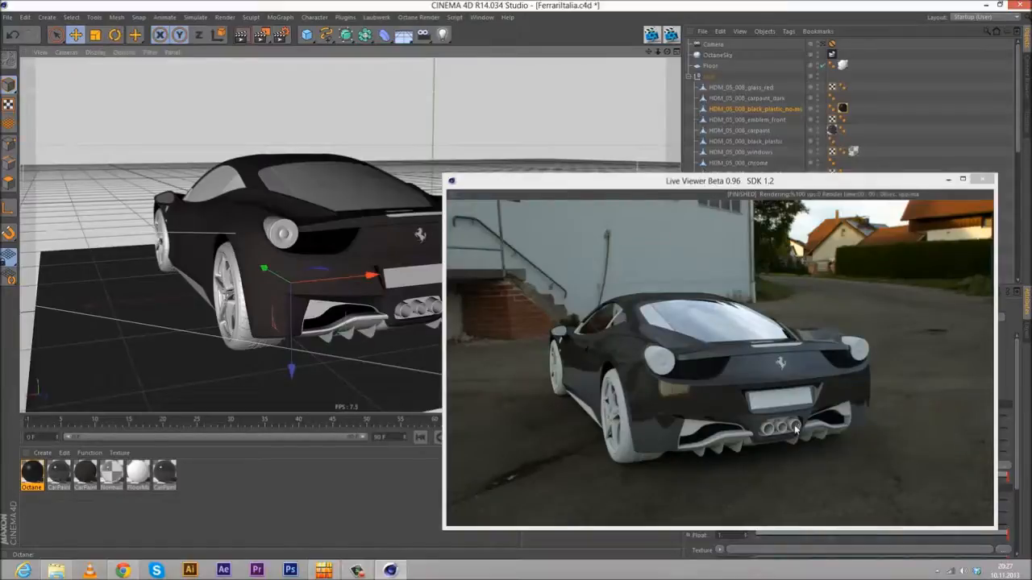
pyautogui.click(407, 316)
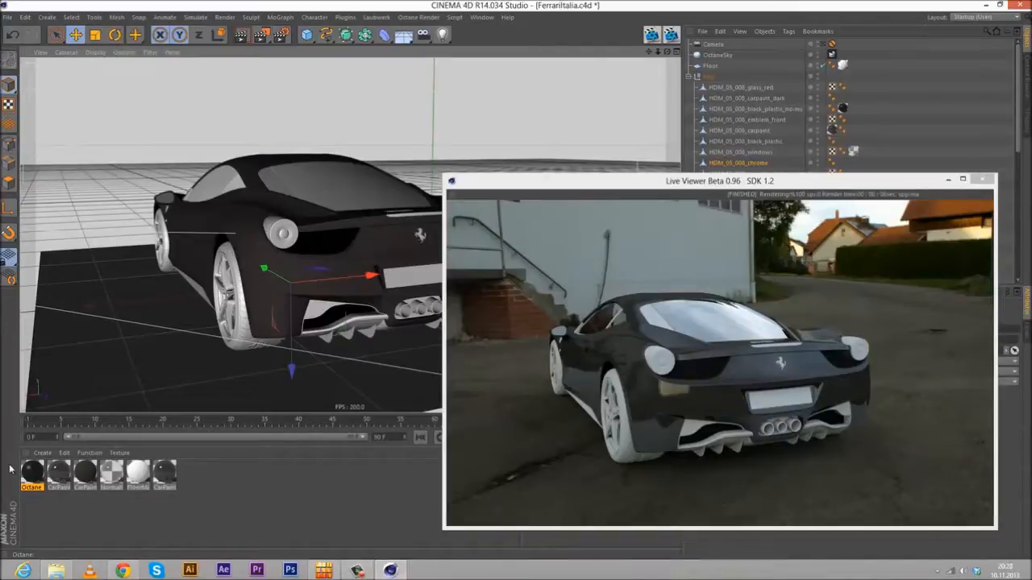
pyautogui.click(42, 453)
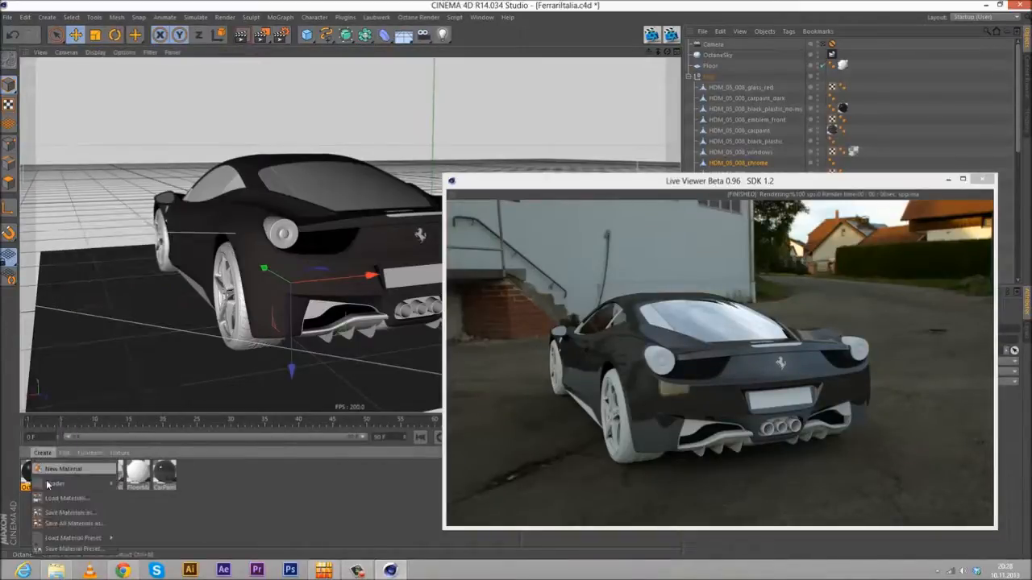
pyautogui.moveTo(48, 484)
pyautogui.moveTo(165, 395)
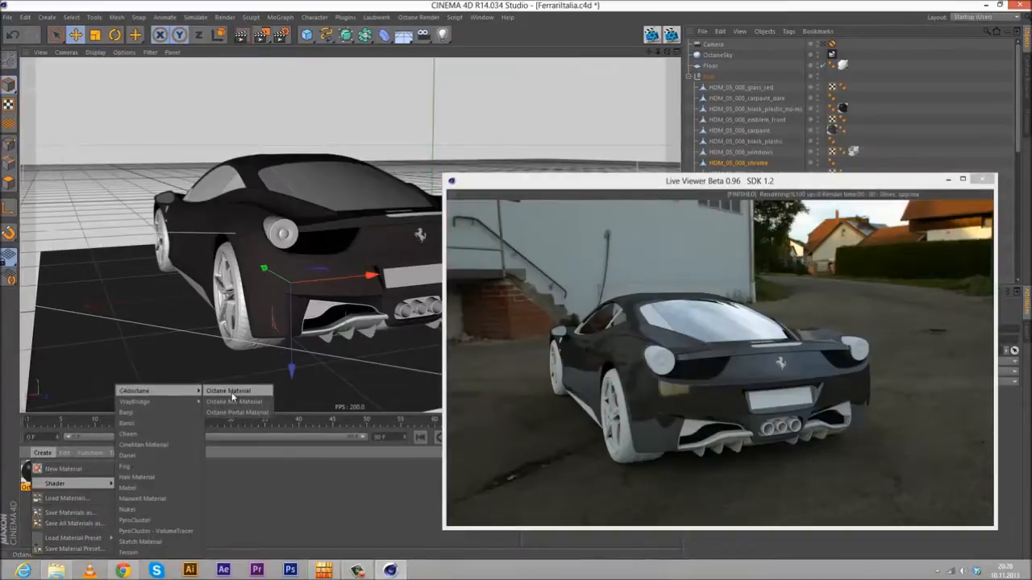
pyautogui.click(232, 391)
pyautogui.doubleClick(32, 474)
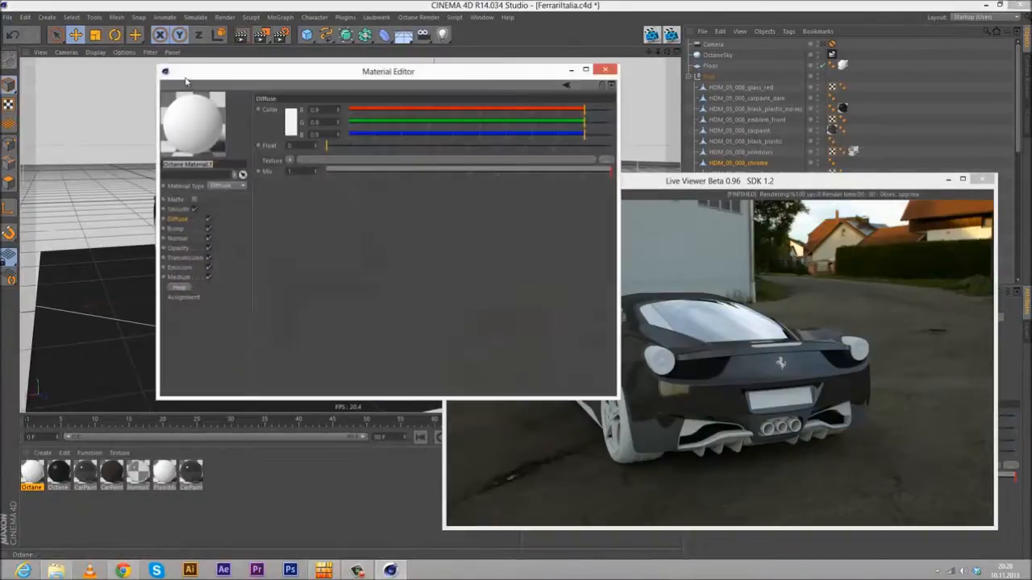
pyautogui.moveTo(246, 76); pyautogui.dragTo(149, 170)
# - Change the new Octane material's type to Glossy and set its index to 8
pyautogui.click(127, 282)
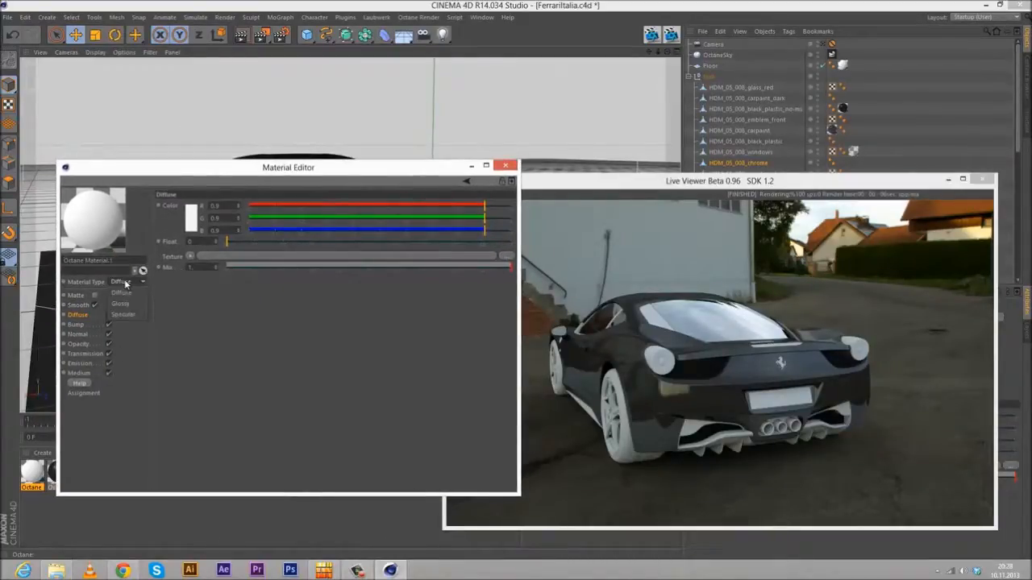
pyautogui.click(127, 305)
pyautogui.click(76, 383)
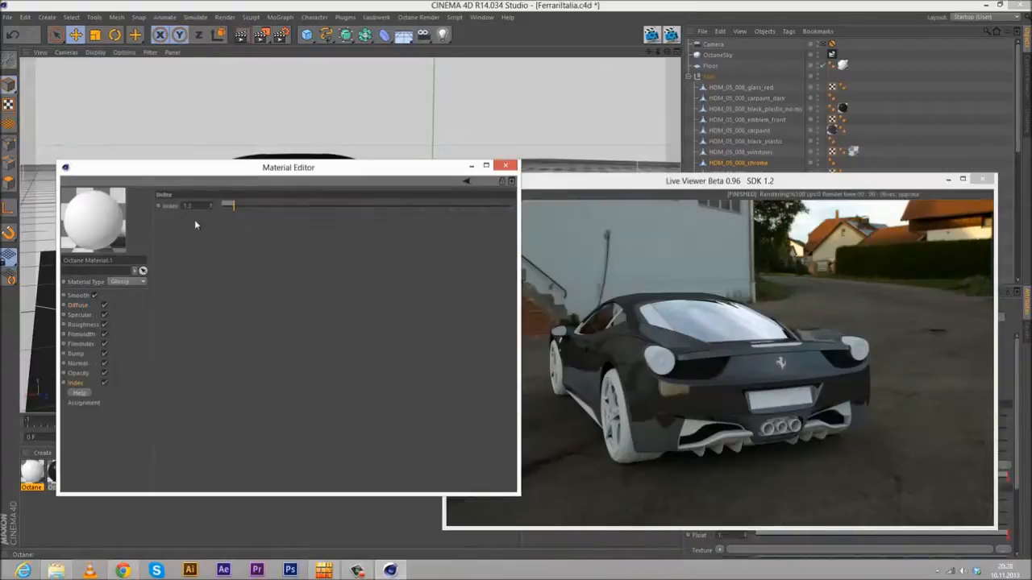
pyautogui.doubleClick(200, 207)
pyautogui.write('8')
pyautogui.press('Return')
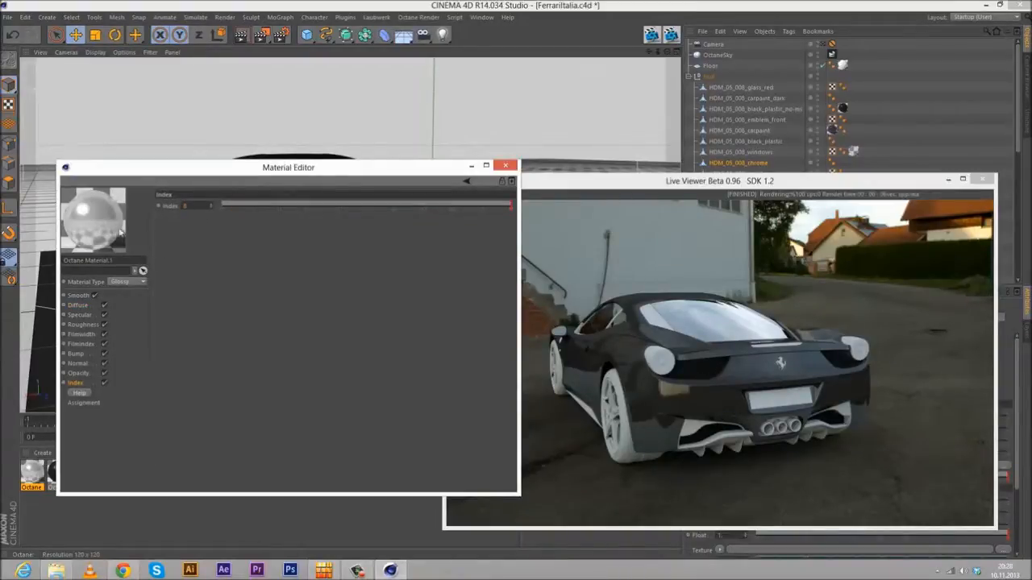
# - Set the new glossy material's roughness to 0
pyautogui.click(82, 324)
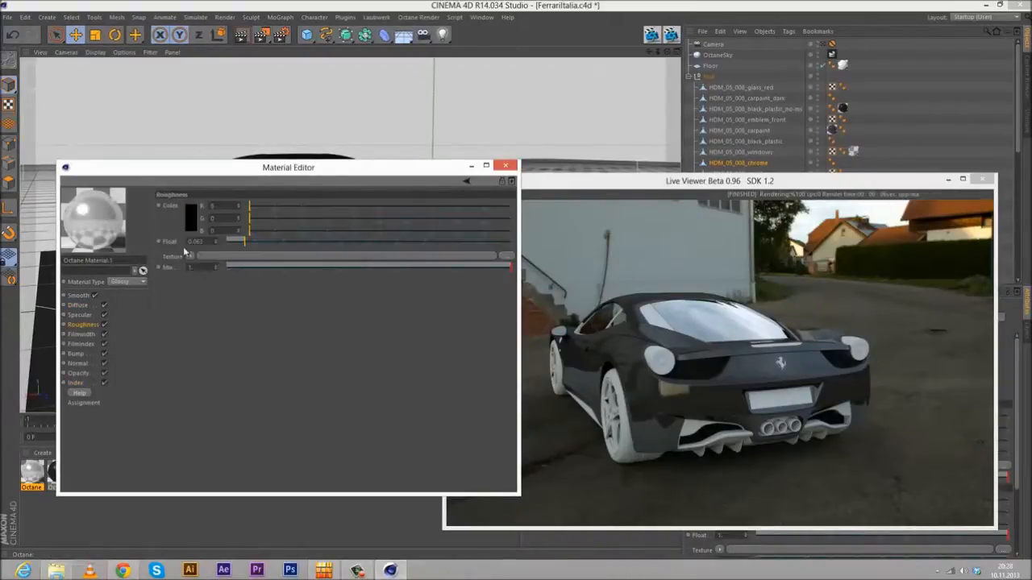
pyautogui.click(85, 383)
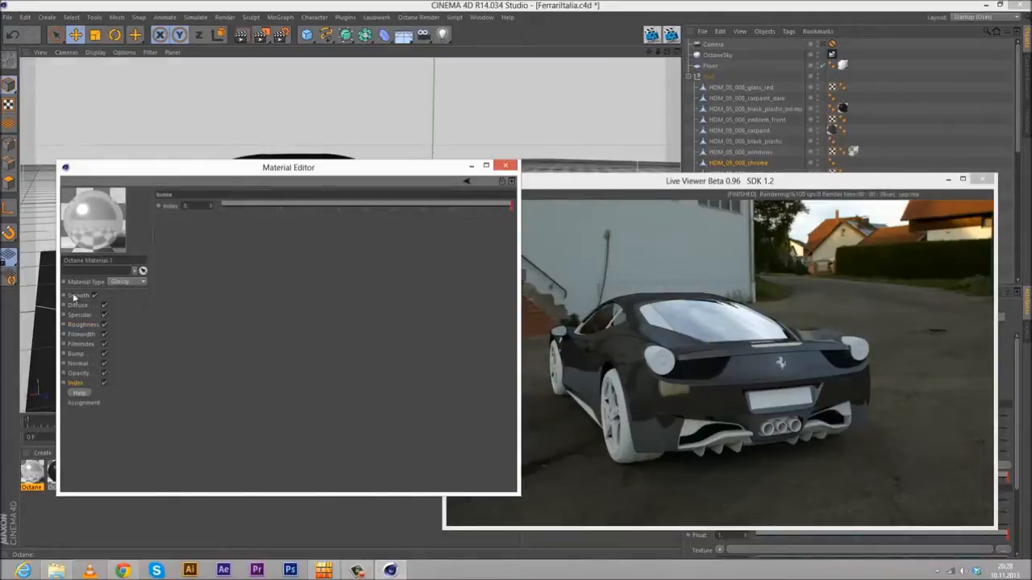
pyautogui.click(81, 325)
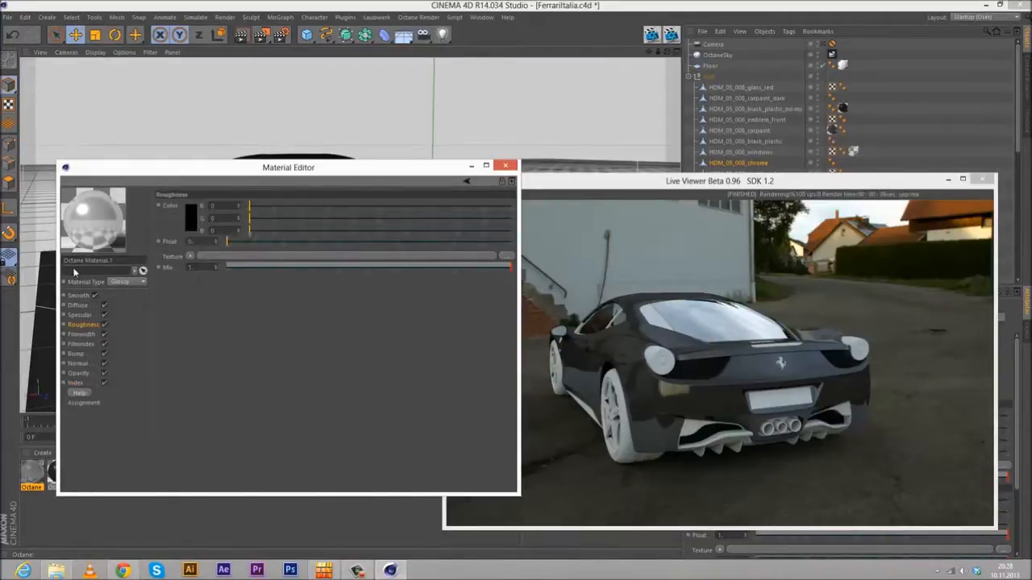
# - Try a pure white specular colour on the new glossy material, then return it to black
pyautogui.click(81, 314)
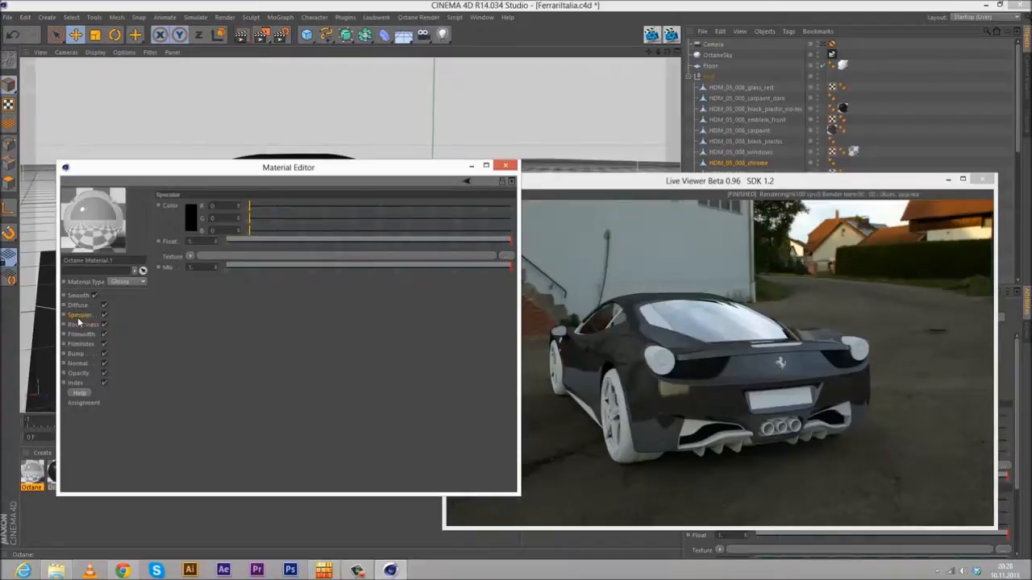
pyautogui.click(187, 225)
pyautogui.moveTo(149, 213); pyautogui.dragTo(90, 170)
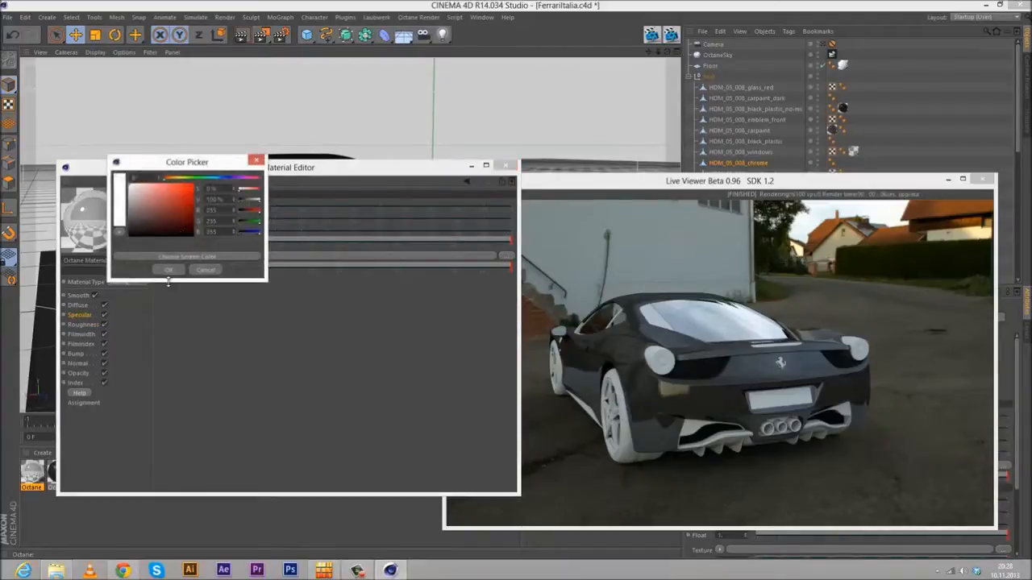
pyautogui.click(170, 274)
pyautogui.click(192, 224)
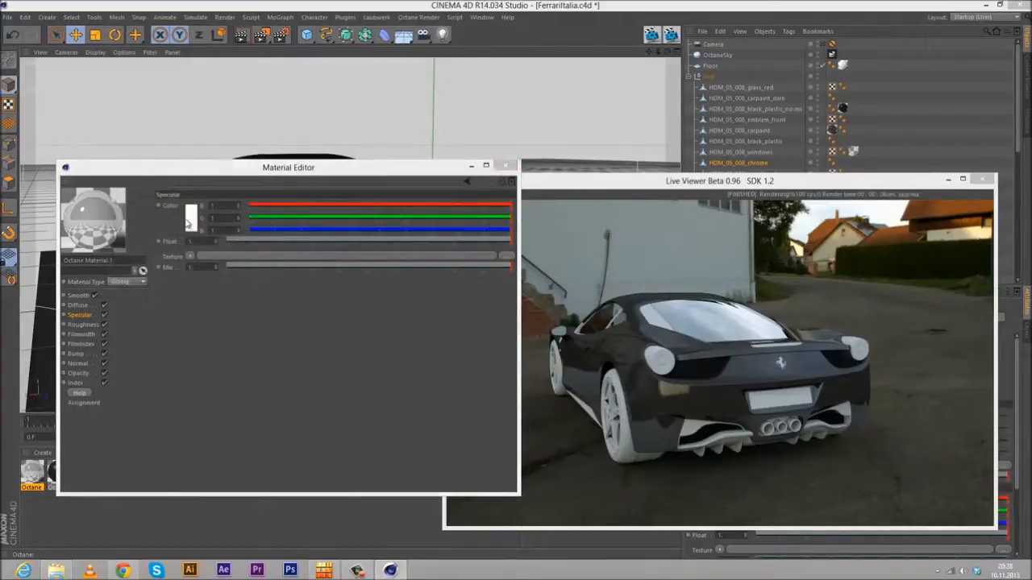
pyautogui.moveTo(147, 219); pyautogui.dragTo(125, 245)
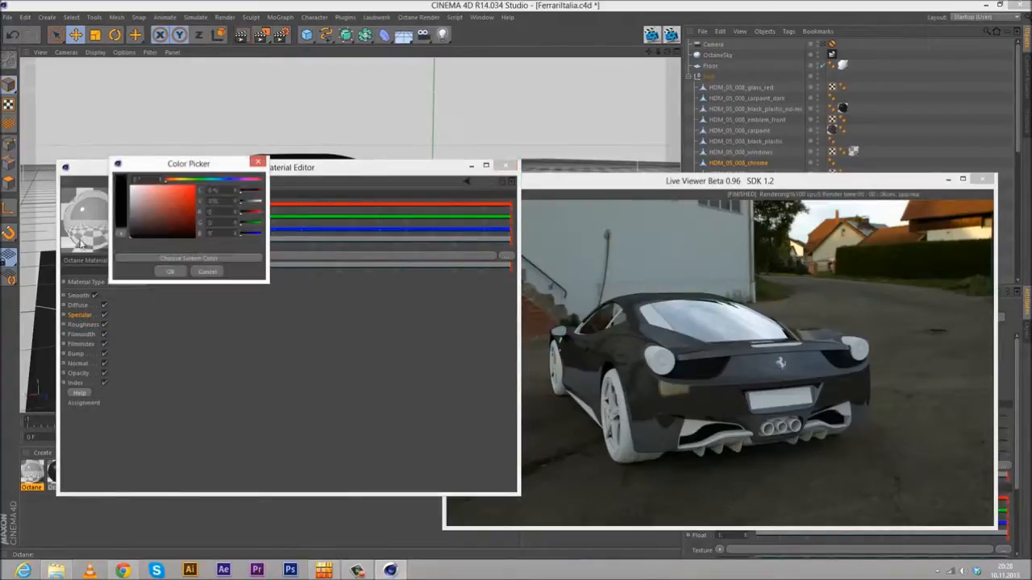
pyautogui.click(166, 272)
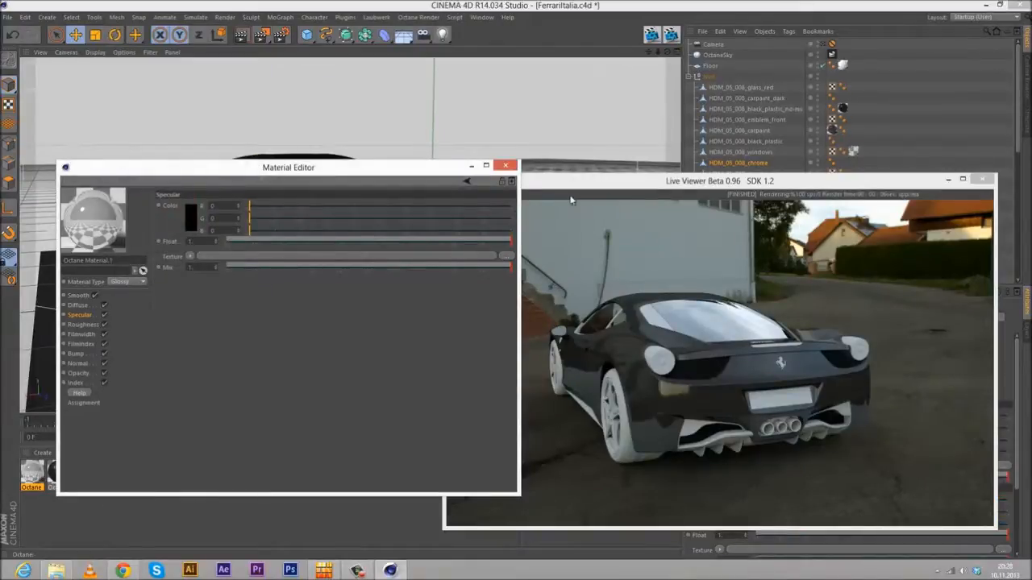
# - Close the Material Editor and rename the new glossy material as Chrome
pyautogui.click(505, 165)
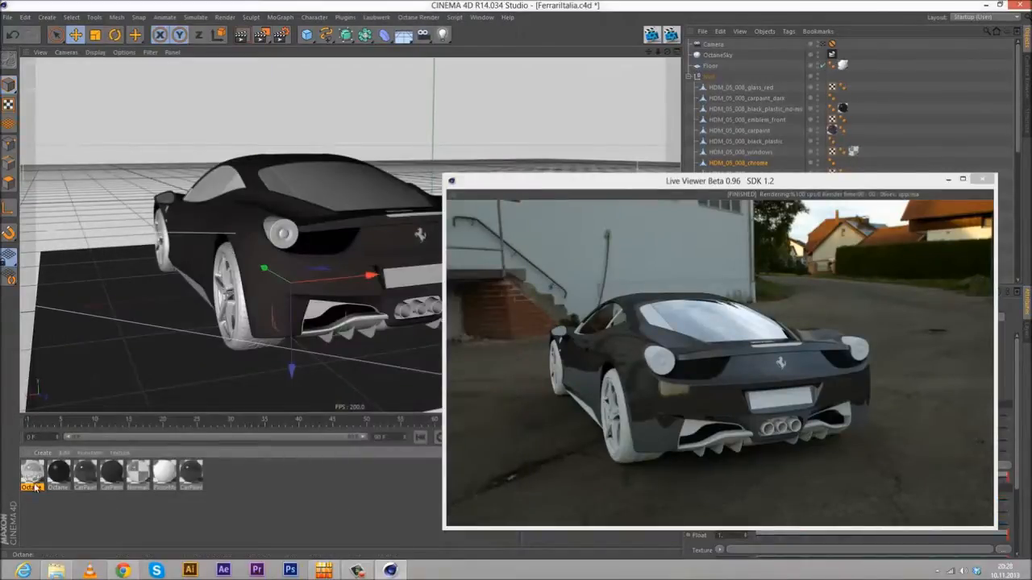
pyautogui.doubleClick(34, 482)
pyautogui.click(606, 70)
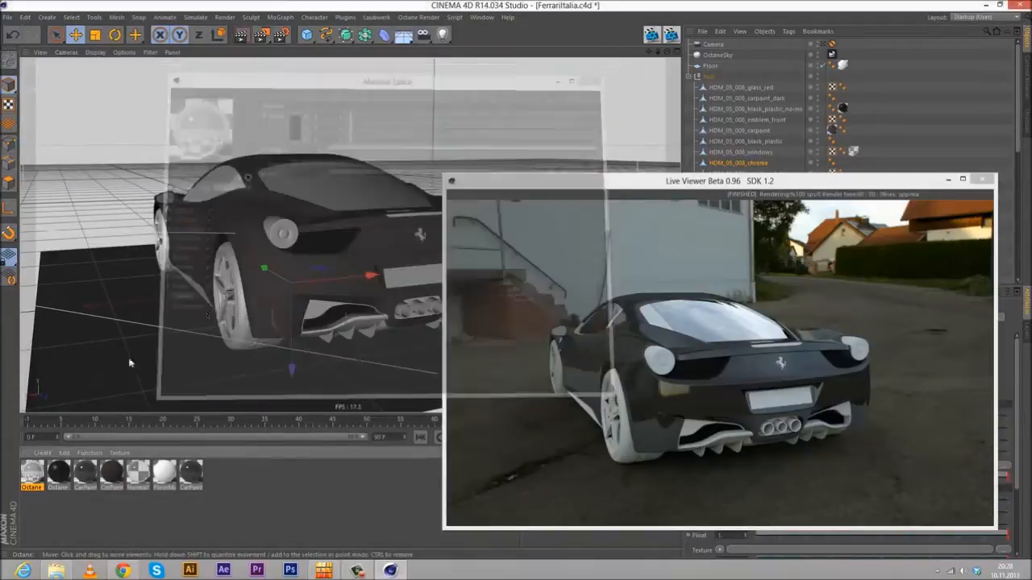
pyautogui.doubleClick(36, 487)
pyautogui.click(605, 71)
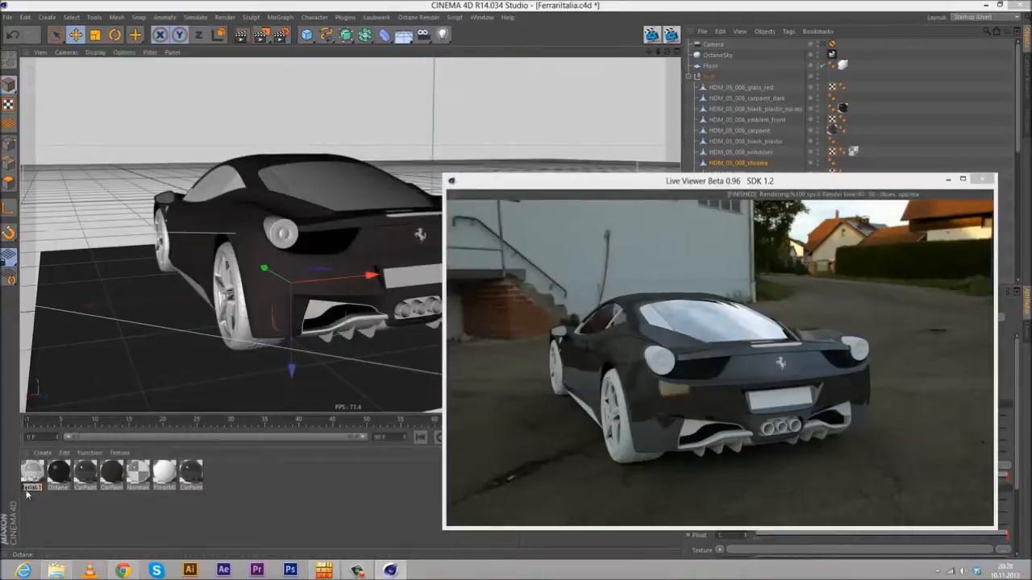
pyautogui.press('BackSpace')
pyautogui.write('Chrome')
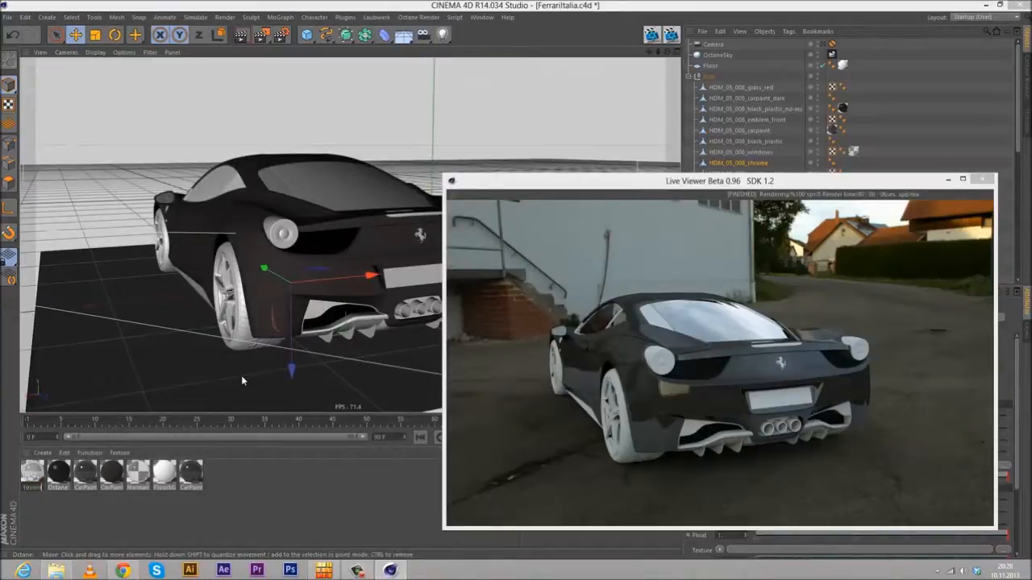
pyautogui.press('Return')
# - Rename the black plastic grille's Octane material as BlackPlastic
pyautogui.doubleClick(59, 488)
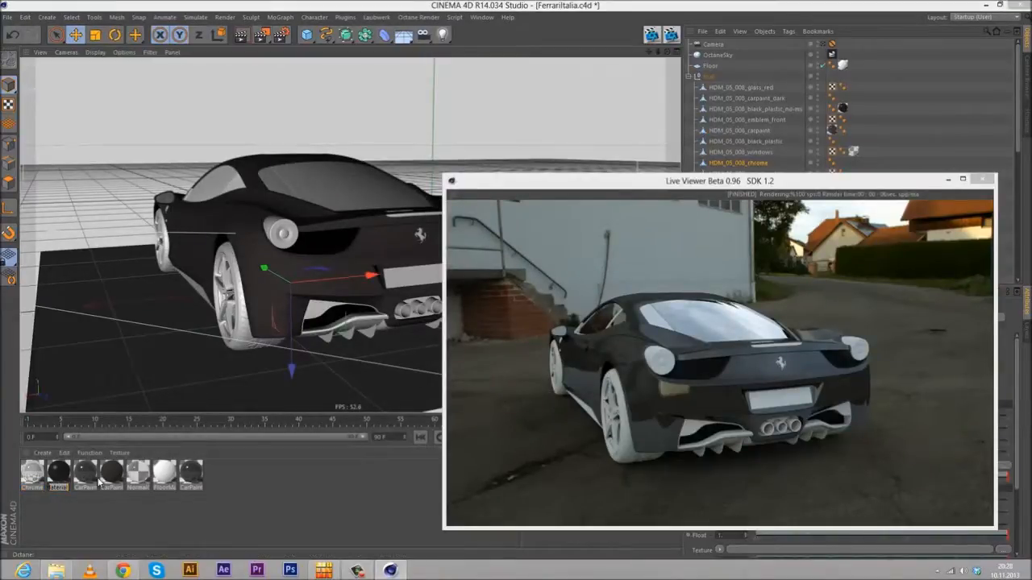
pyautogui.press('BackSpace')
pyautogui.write('BlackPlastic')
pyautogui.press('Return')
# - Assign the Chrome material to the HDM_05_008_chrome object and resend the scene to the Octane live render
pyautogui.moveTo(34, 467); pyautogui.dragTo(759, 168)
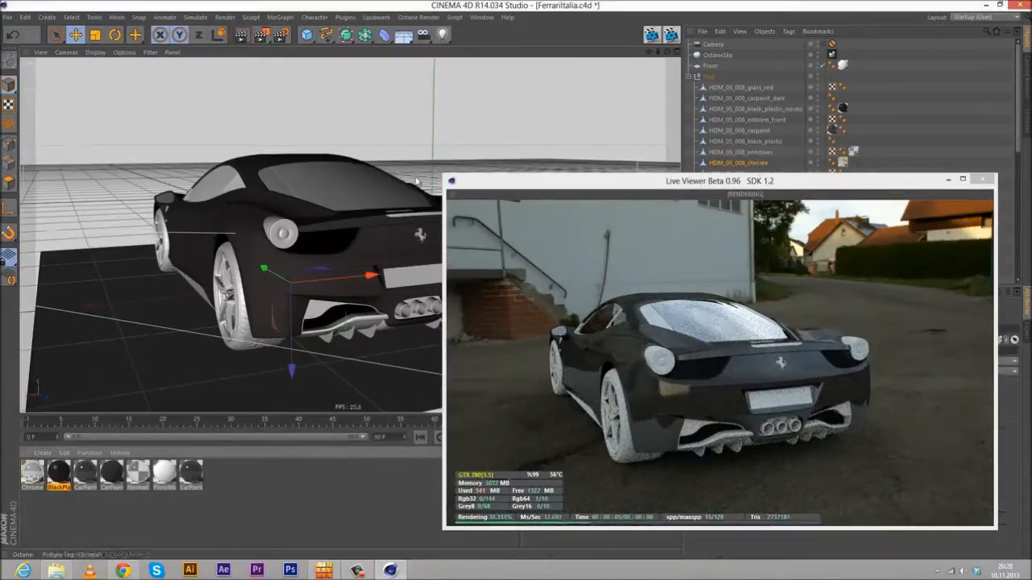
pyautogui.moveTo(628, 182); pyautogui.dragTo(281, 143)
pyautogui.moveTo(703, 232); pyautogui.dragTo(752, 204)
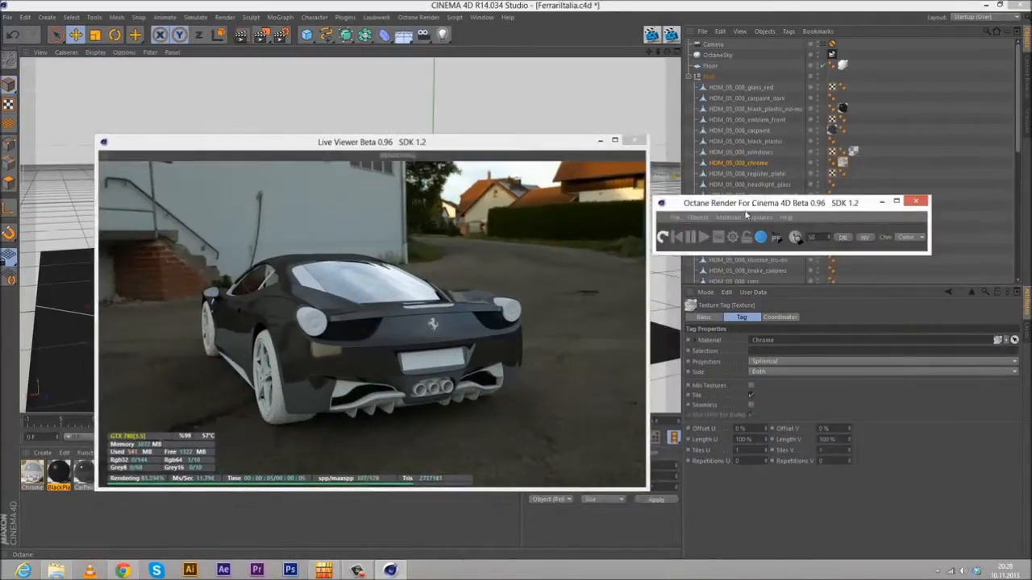
pyautogui.click(665, 238)
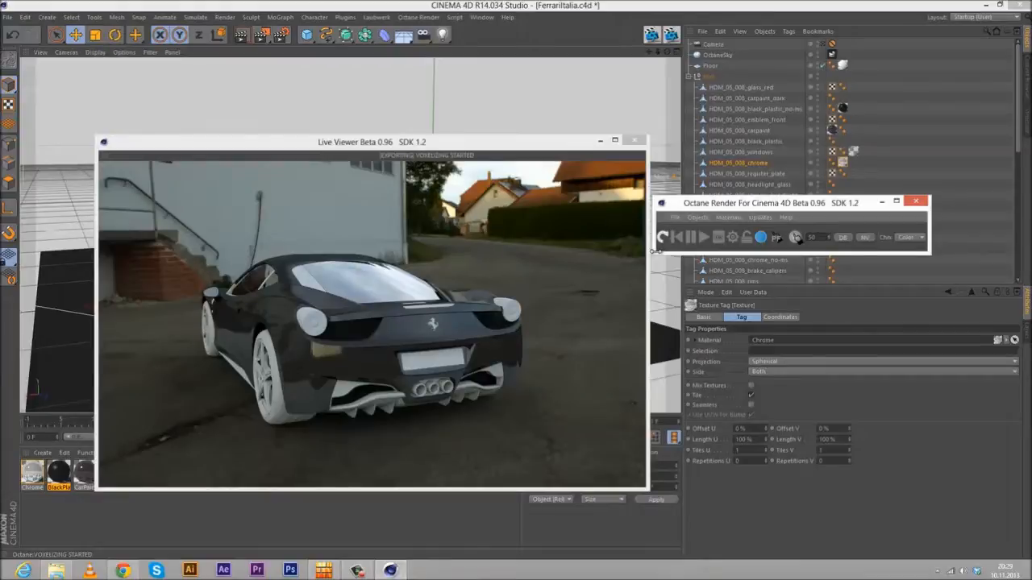
# - Try an Octane ObjectTag with mesh number 1 on the HDM_05_008_glass_red object, and remove the tag again
pyautogui.rightClick(748, 87)
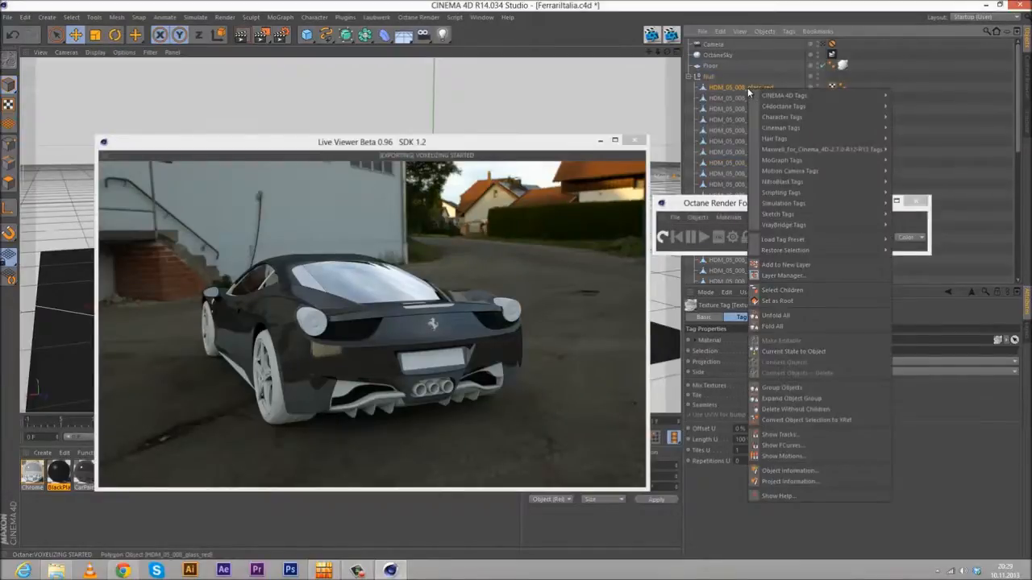
pyautogui.moveTo(839, 106)
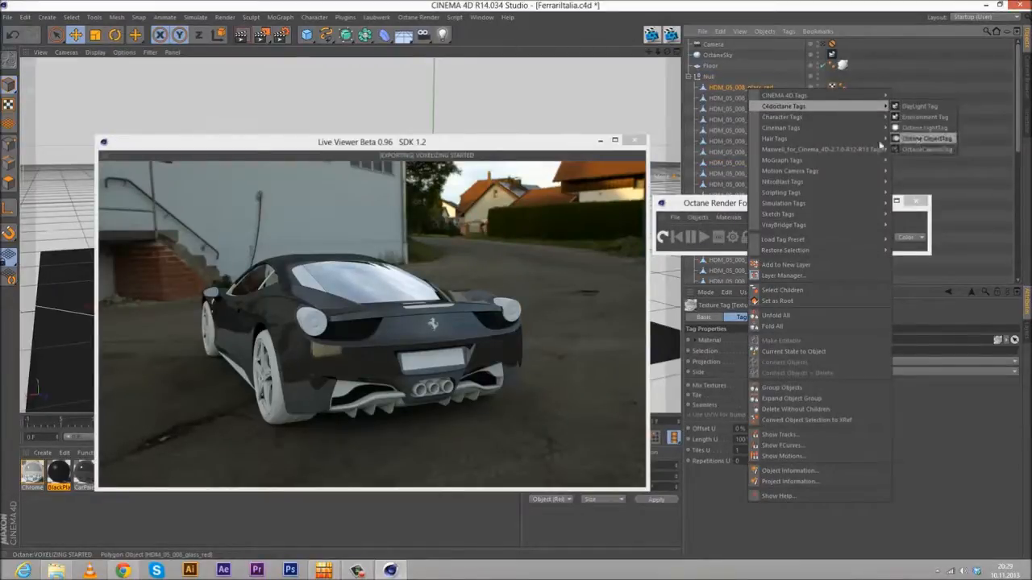
pyautogui.moveTo(855, 105)
pyautogui.click(926, 139)
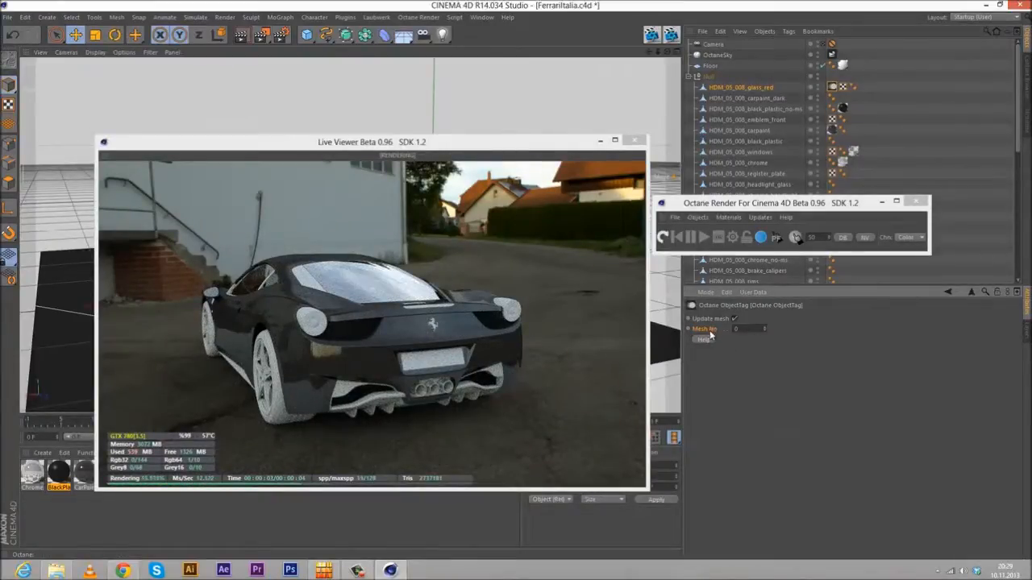
pyautogui.click(764, 327)
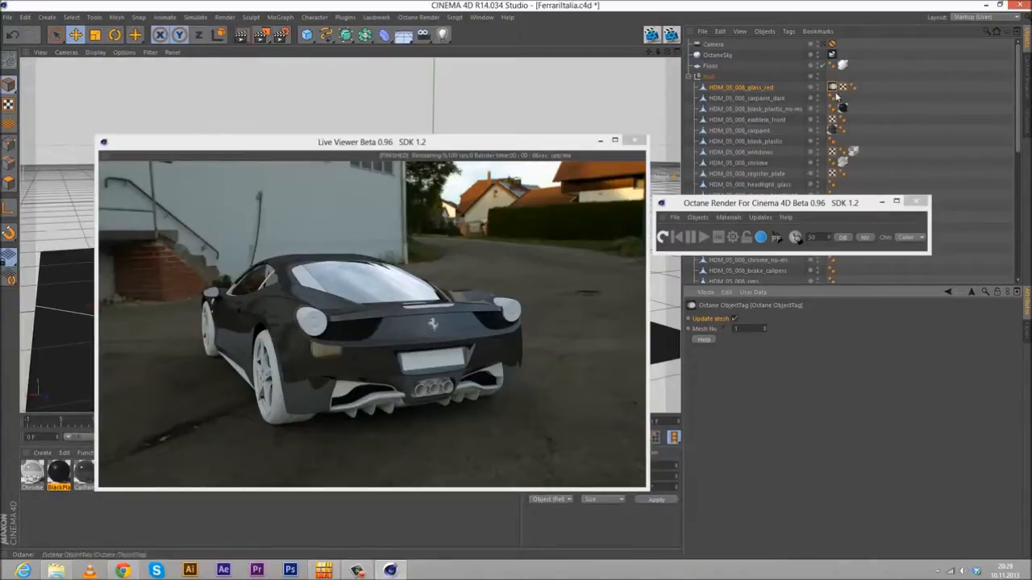
pyautogui.click(833, 88)
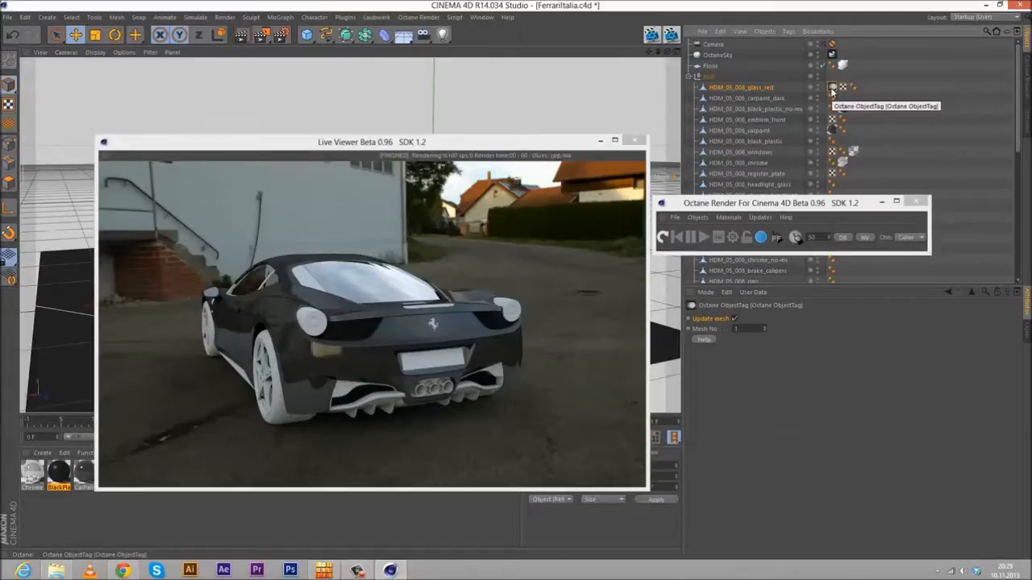
pyautogui.press('Delete')
# - Examine the chrome exhaust pipes in the live render up close and from several angles
pyautogui.click(369, 148)
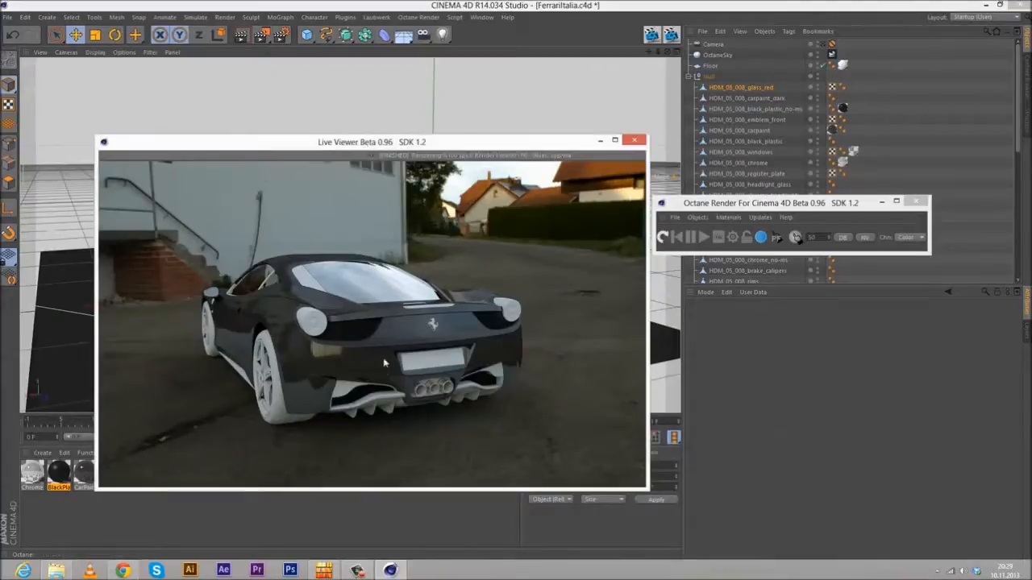
pyautogui.moveTo(494, 147); pyautogui.dragTo(855, 175)
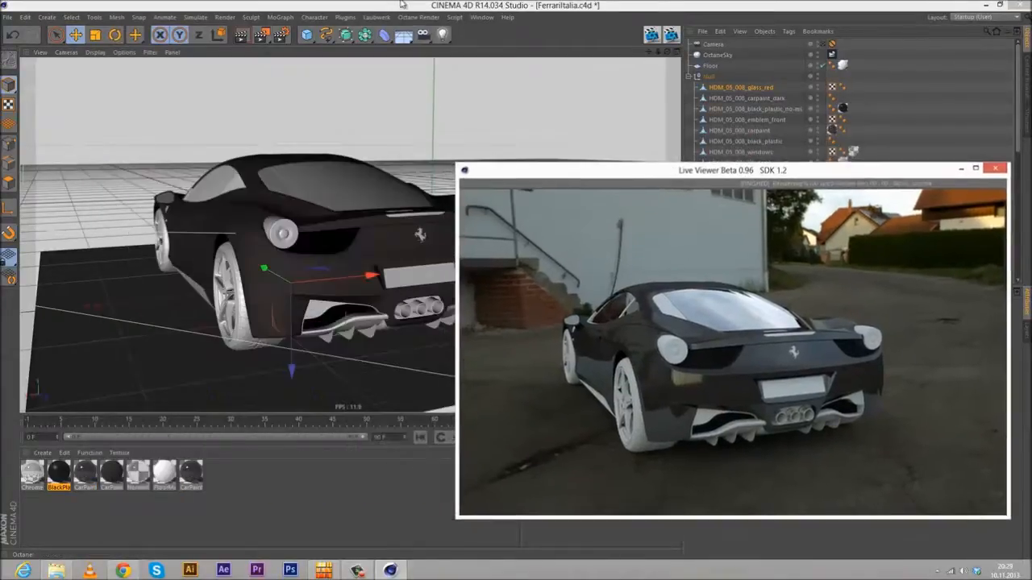
pyautogui.click(412, 4)
pyautogui.scroll(7, 312, 262)
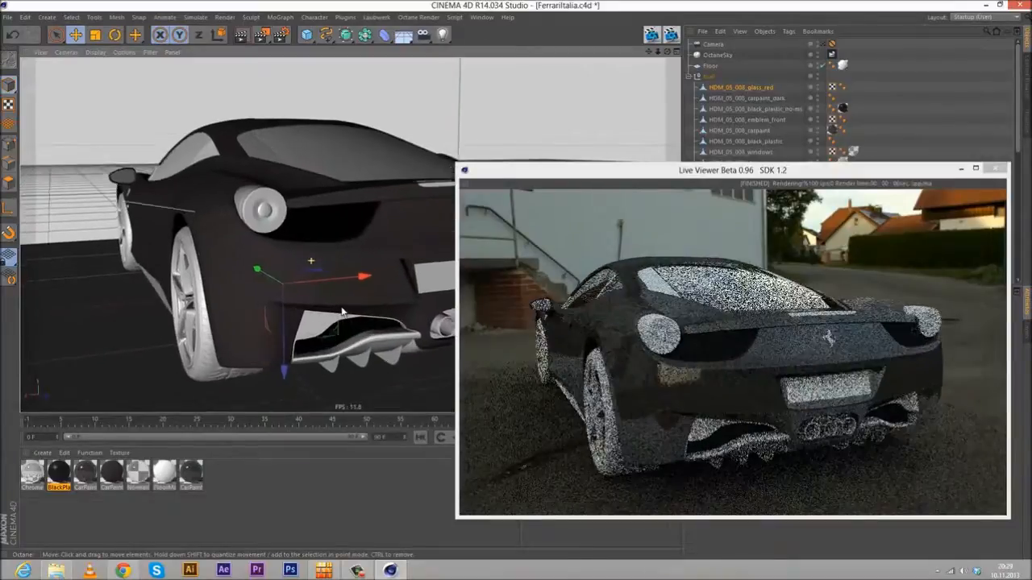
pyautogui.scroll(3, 344, 307)
pyautogui.keyDown('alt'); pyautogui.moveTo(304, 298); pyautogui.dragTo(271, 288); pyautogui.keyUp('alt')
pyautogui.scroll(6, 271, 288)
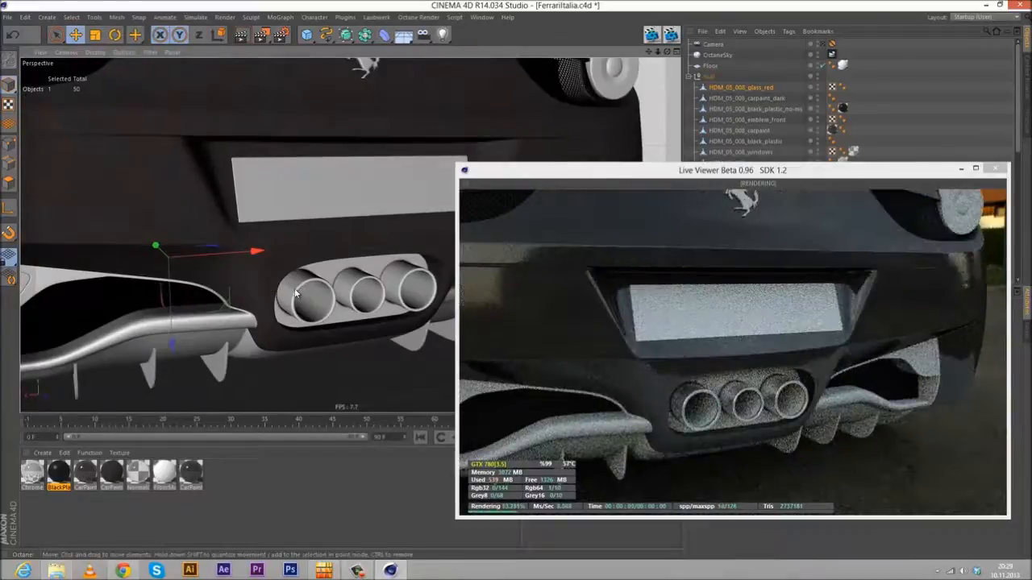
pyautogui.keyDown('alt'); pyautogui.moveTo(279, 285); pyautogui.dragTo(307, 295); pyautogui.keyUp('alt')
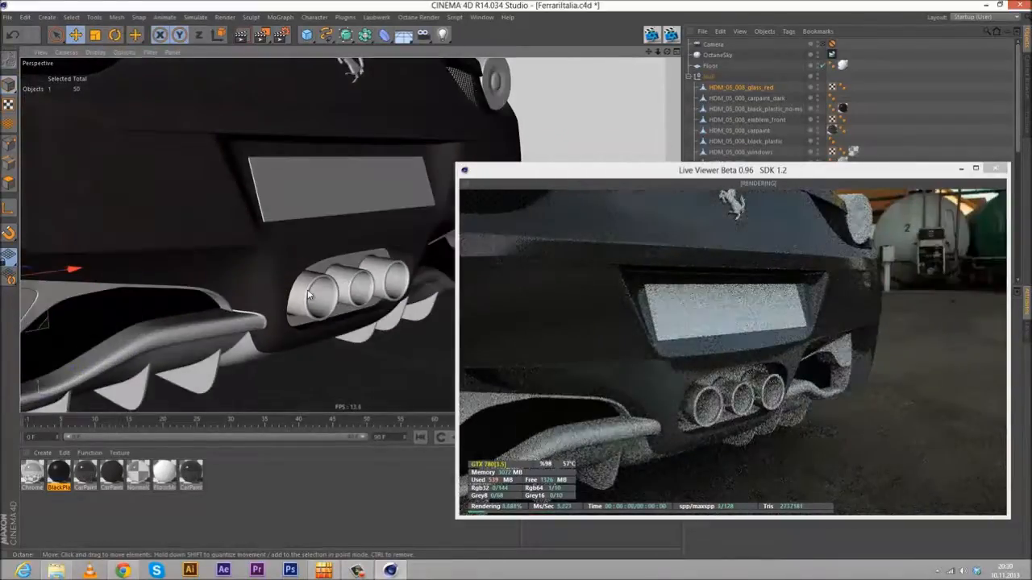
pyautogui.scroll(5, 307, 295)
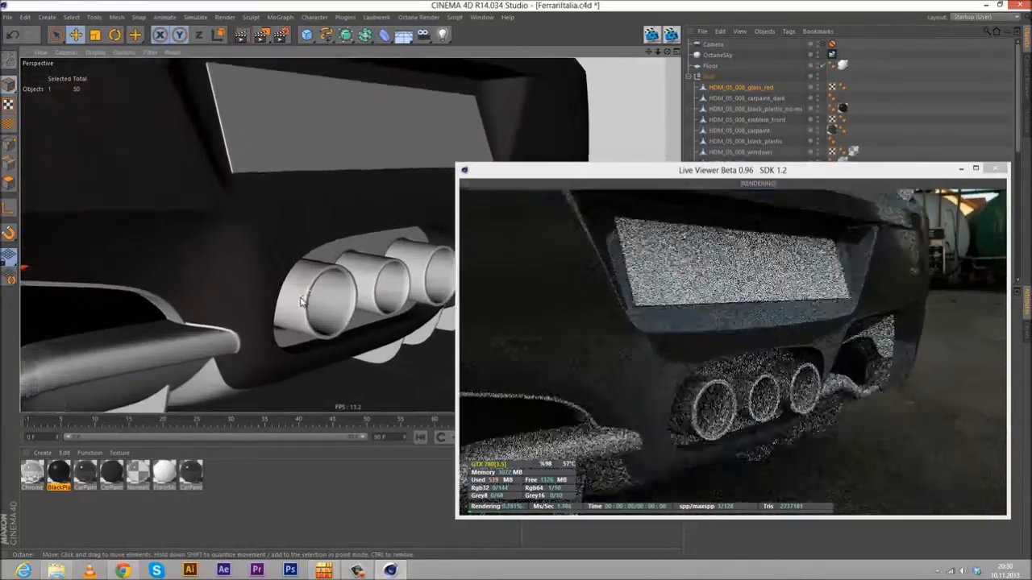
pyautogui.keyDown('alt'); pyautogui.moveTo(353, 293); pyautogui.dragTo(363, 288); pyautogui.keyUp('alt')
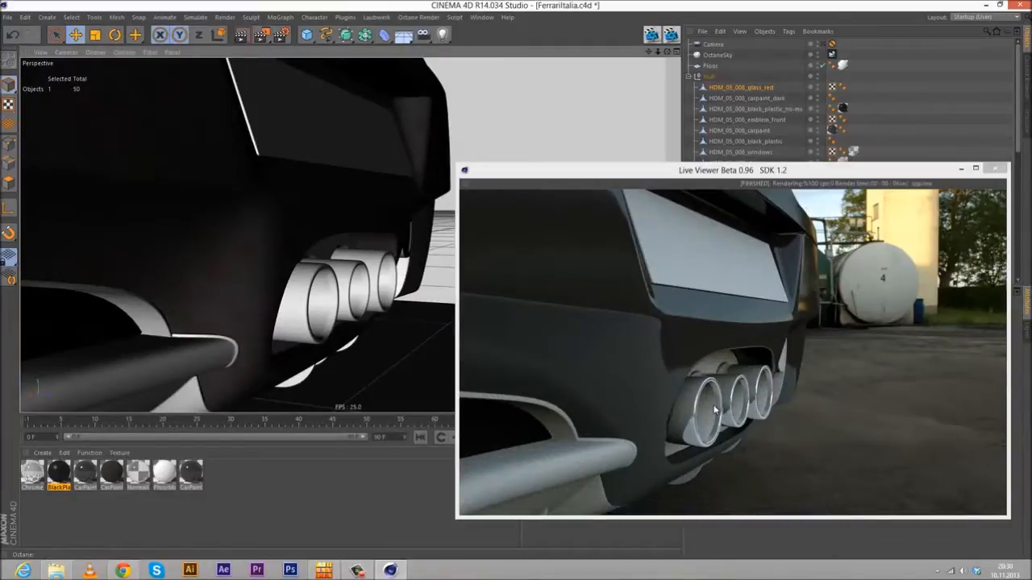
pyautogui.keyDown('alt'); pyautogui.moveTo(288, 307); pyautogui.dragTo(267, 312); pyautogui.keyUp('alt')
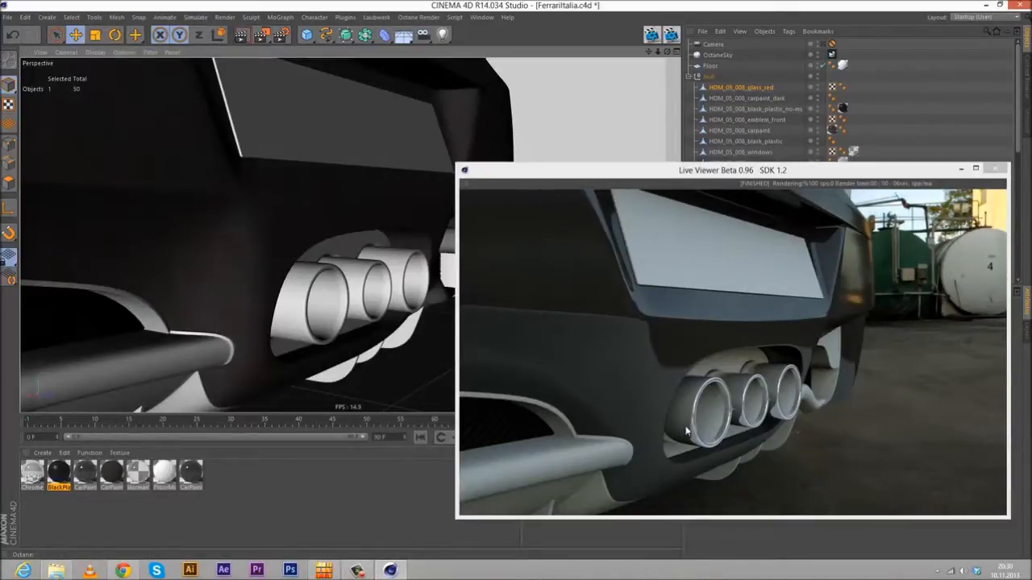
pyautogui.scroll(-5, 297, 293)
pyautogui.scroll(-4, 297, 293)
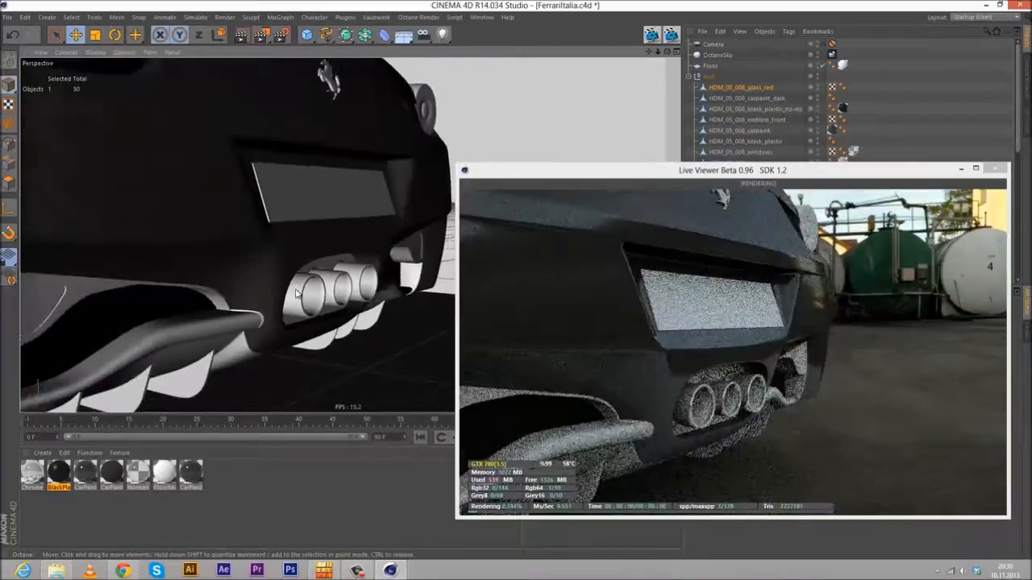
pyautogui.scroll(-5, 297, 293)
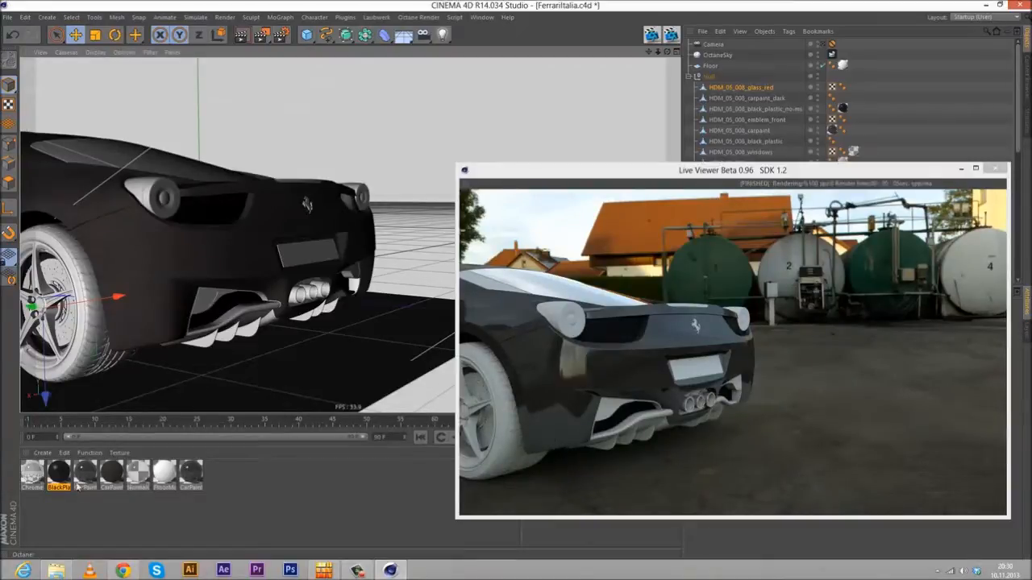
# - Open the FloorMatte material for editing and show its opacity settings
pyautogui.doubleClick(164, 474)
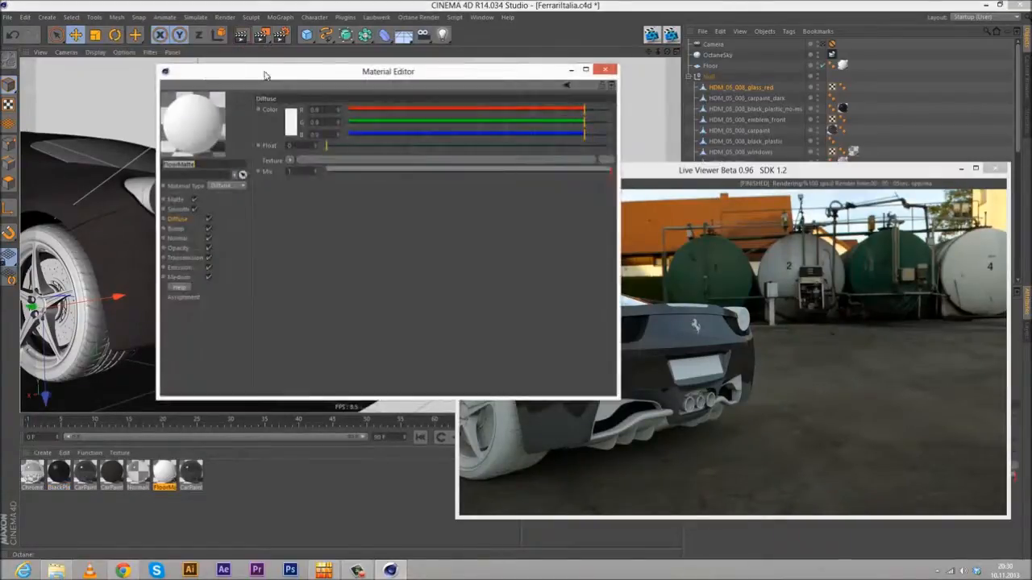
pyautogui.moveTo(264, 75); pyautogui.dragTo(148, 112)
pyautogui.click(62, 286)
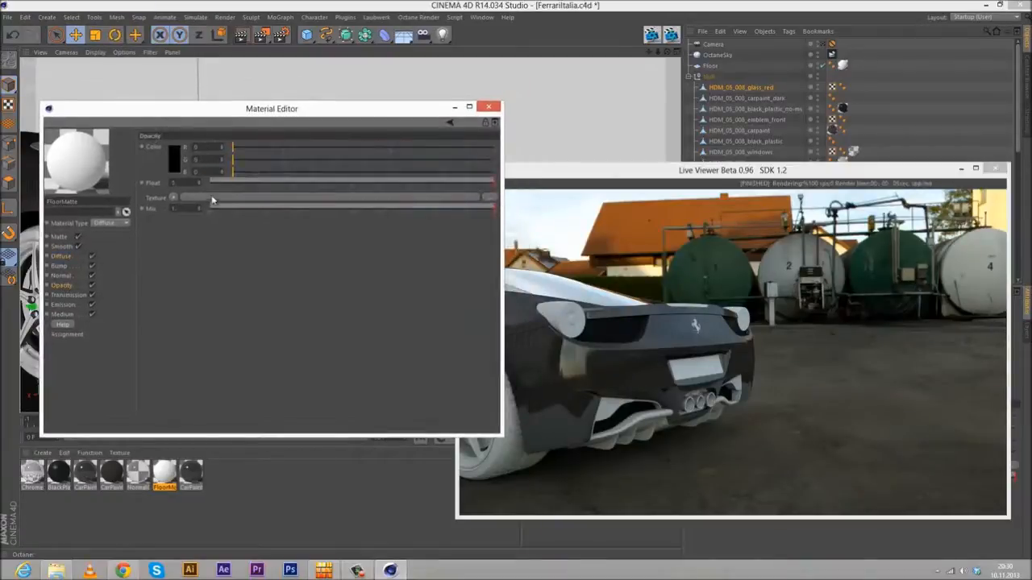
# - Try FloorMatte with an opacity of 0 and with full transmission, restoring both values
pyautogui.click(211, 183)
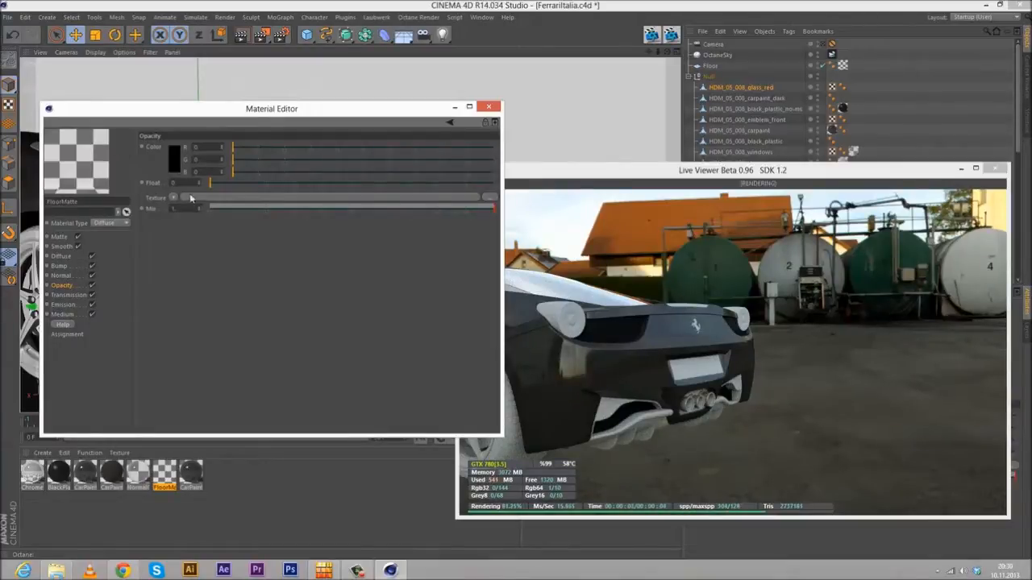
pyautogui.moveTo(211, 183); pyautogui.dragTo(555, 191)
pyautogui.click(70, 295)
pyautogui.moveTo(211, 184); pyautogui.dragTo(494, 183)
pyautogui.moveTo(302, 184); pyautogui.dragTo(127, 177)
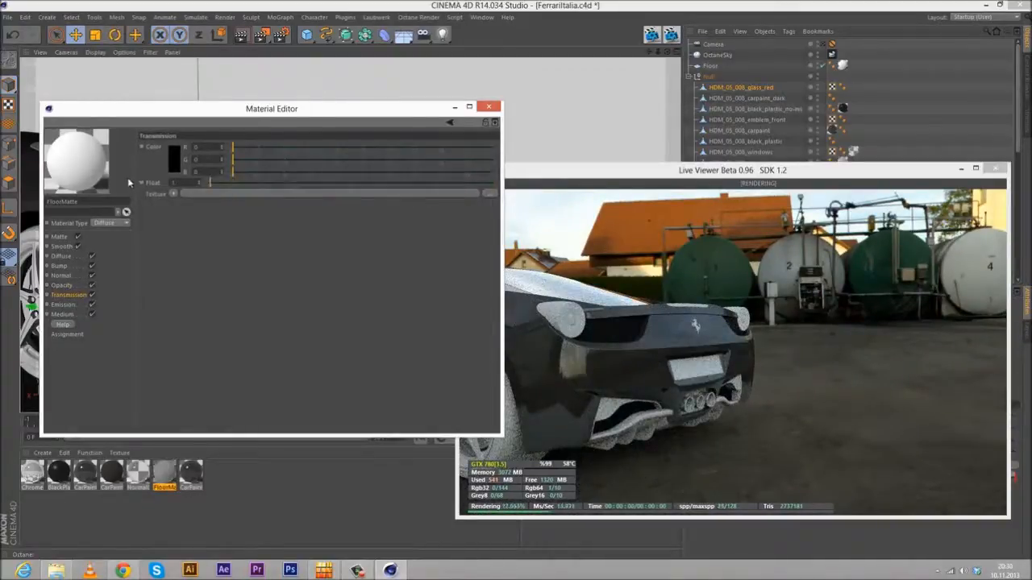
# - Set FloorMatte's diffuse colour to a dark ground-like grey with R 0.042, G 0.044 and B 0.034
pyautogui.click(61, 256)
pyautogui.click(171, 165)
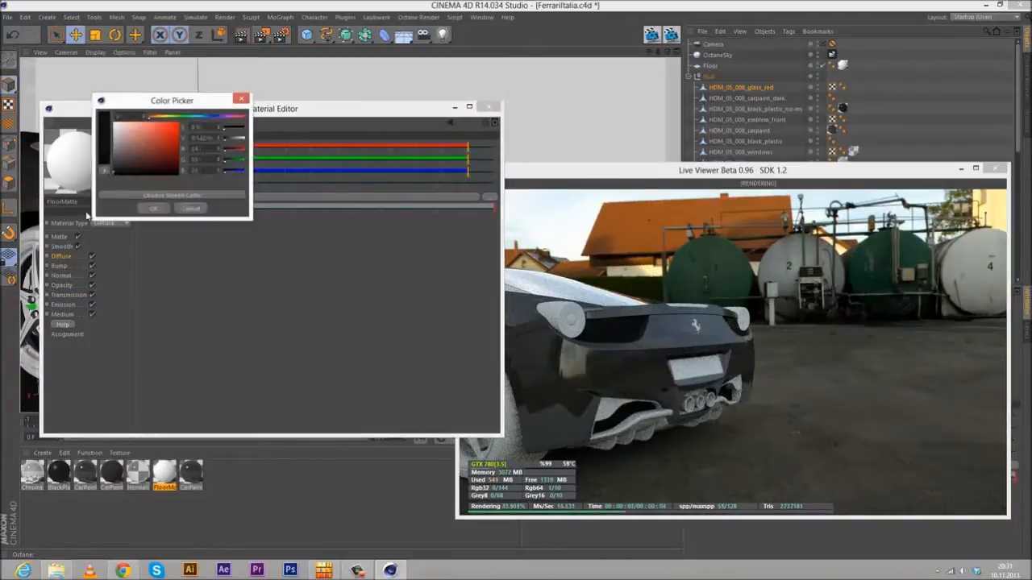
pyautogui.click(153, 208)
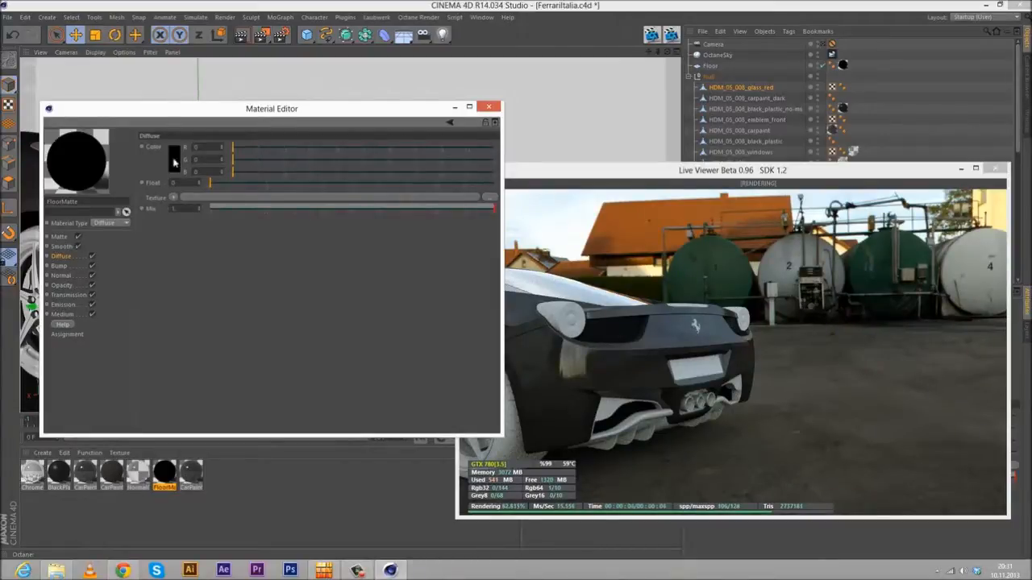
pyautogui.click(174, 162)
pyautogui.moveTo(122, 167); pyautogui.dragTo(121, 165)
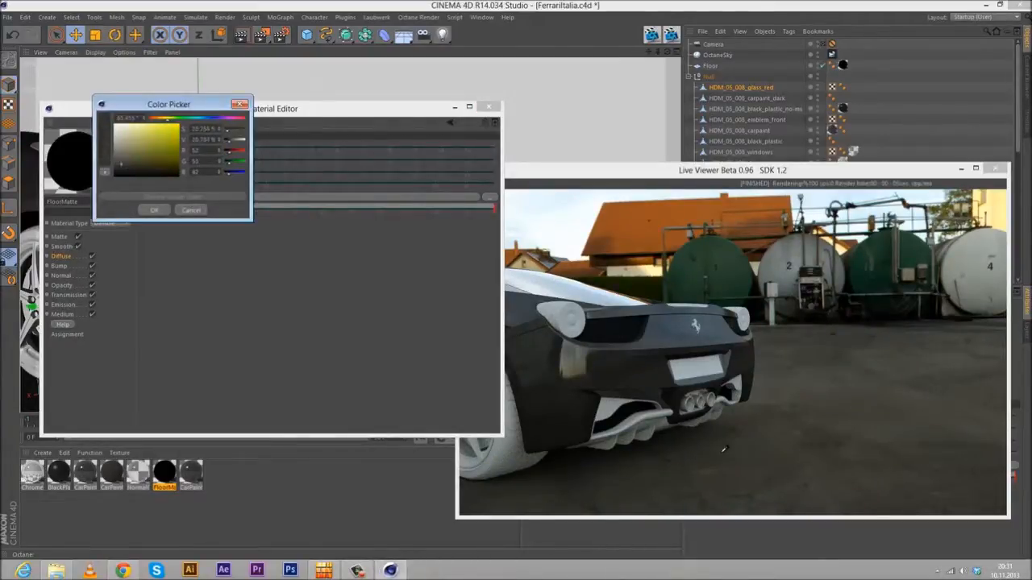
pyautogui.click(161, 211)
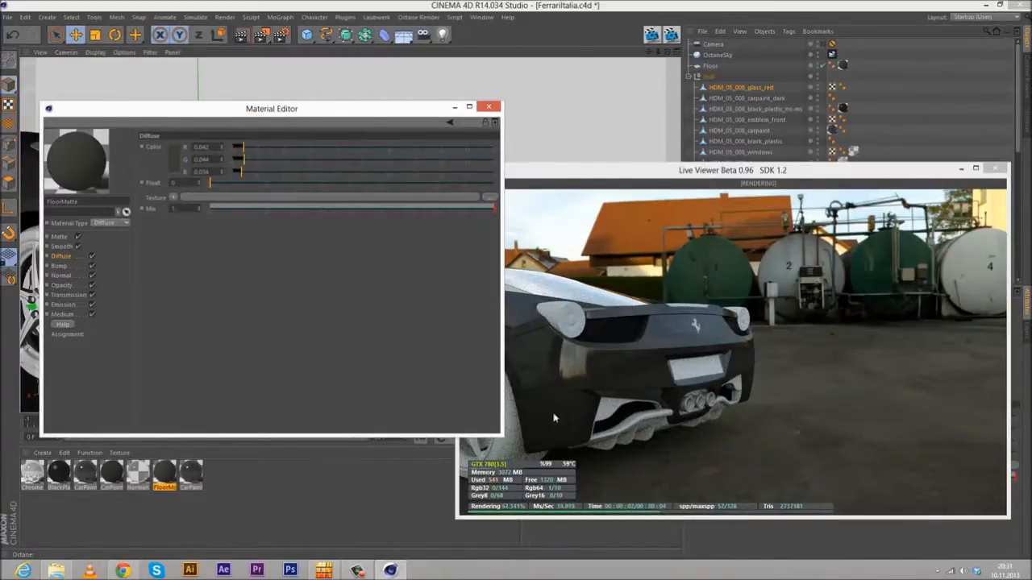
# - Look through FloorMatte's remaining channels and material type options, and close the Material Editor
pyautogui.click(71, 316)
pyautogui.click(71, 307)
pyautogui.click(71, 297)
pyautogui.click(70, 287)
pyautogui.click(71, 276)
pyautogui.click(70, 266)
pyautogui.click(69, 256)
pyautogui.click(62, 239)
pyautogui.click(113, 224)
pyautogui.click(233, 254)
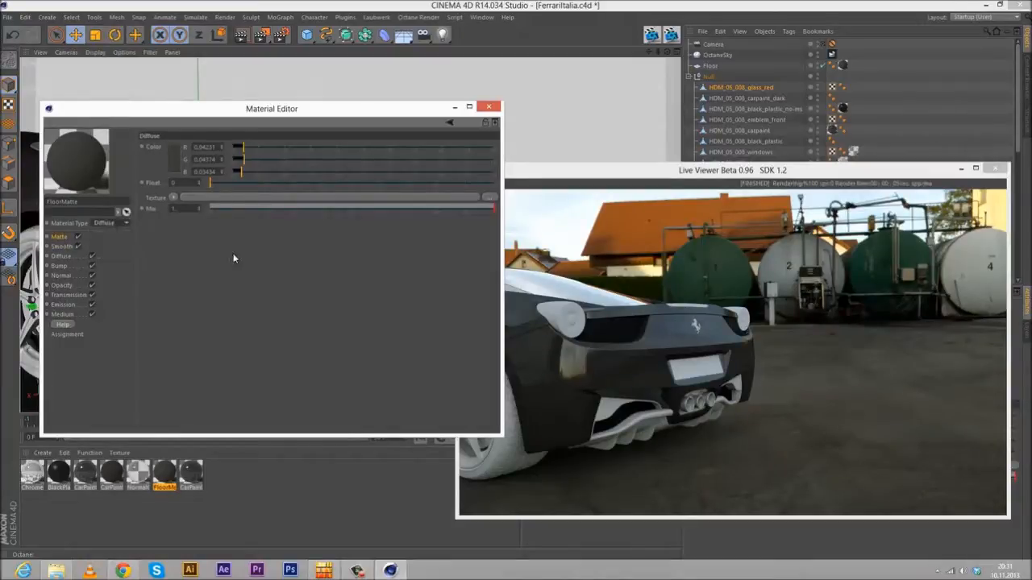
pyautogui.click(489, 107)
# - Add a Compositing tag to the HDM_05_008_glass_red object and bring its properties into view
pyautogui.rightClick(758, 93)
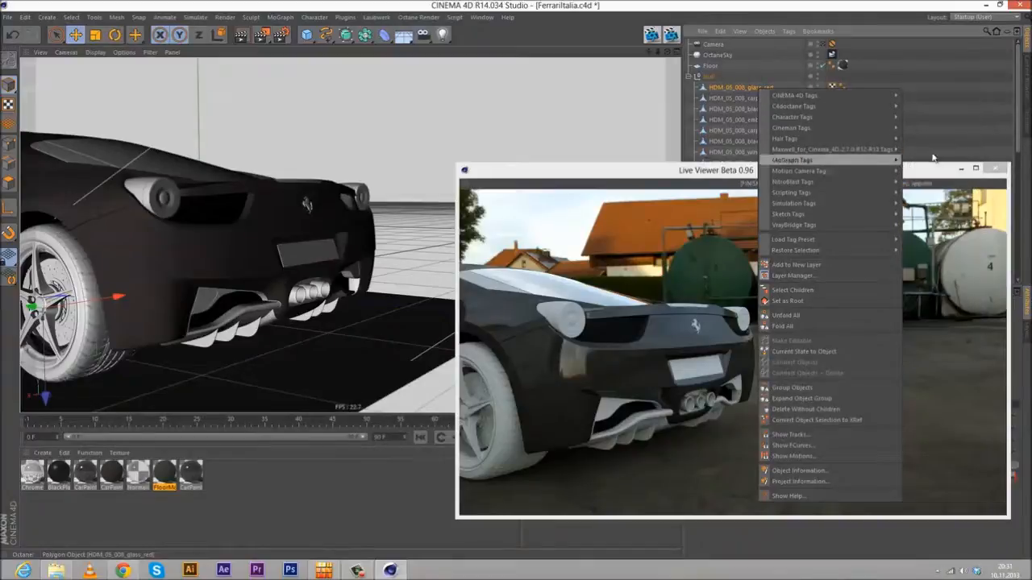
pyautogui.moveTo(849, 93)
pyautogui.click(926, 150)
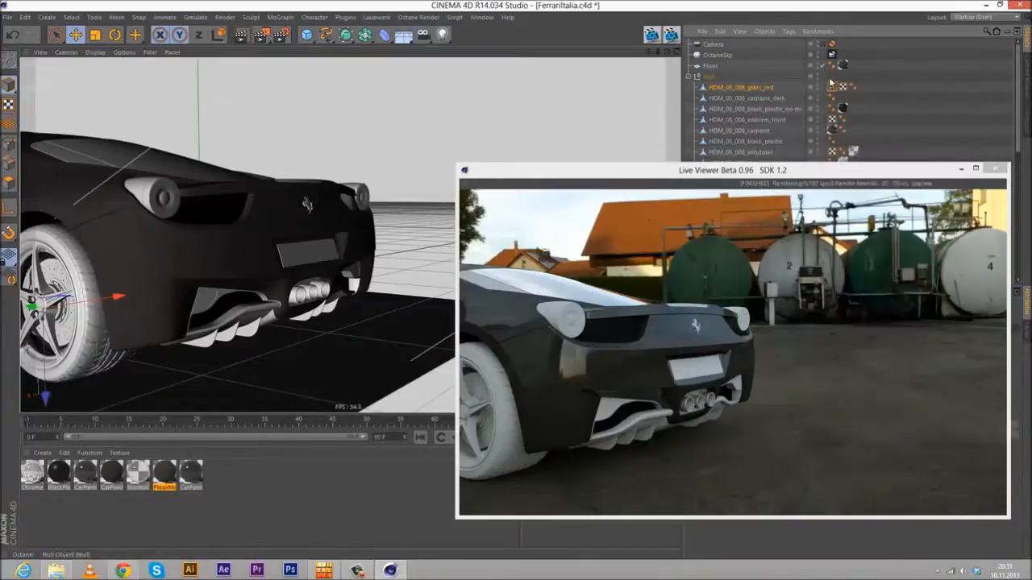
pyautogui.moveTo(484, 163); pyautogui.dragTo(115, 97)
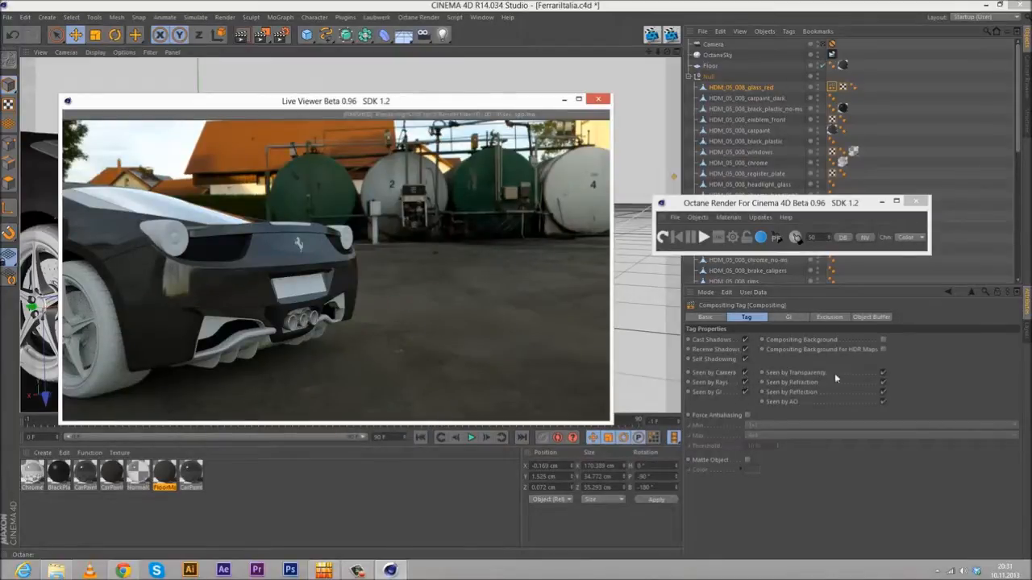
# - Turn off Seen by Refraction and Seen by Reflection in the glass_red Compositing tag, and move the Live Viewer off the model
pyautogui.click(883, 392)
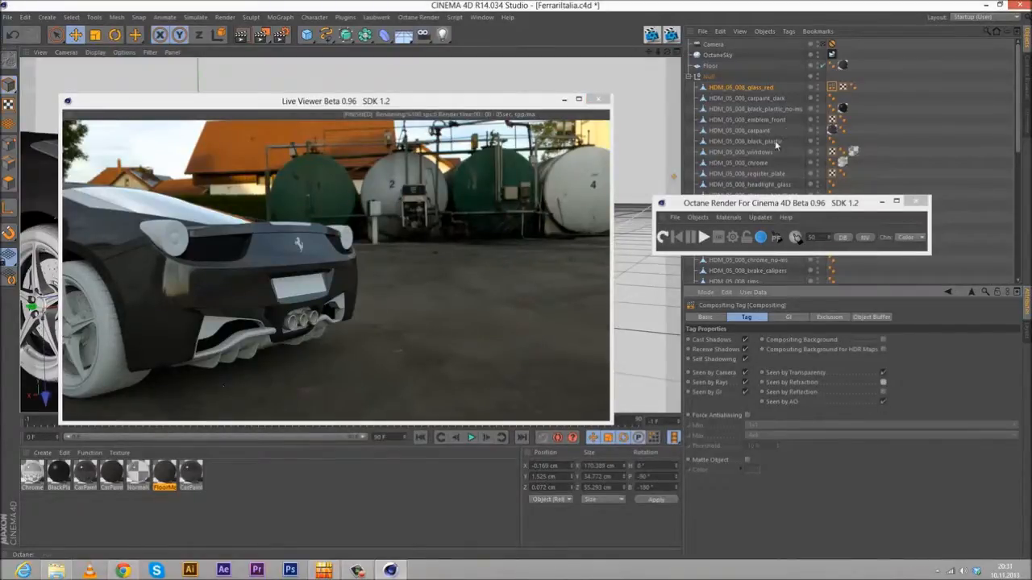
pyautogui.click(683, 209)
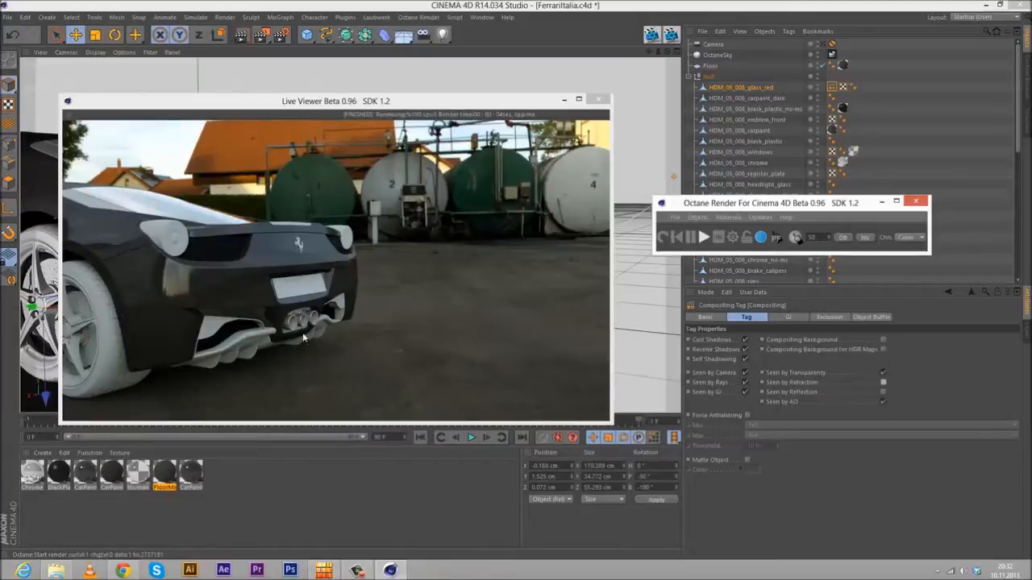
pyautogui.moveTo(427, 100); pyautogui.dragTo(823, 234)
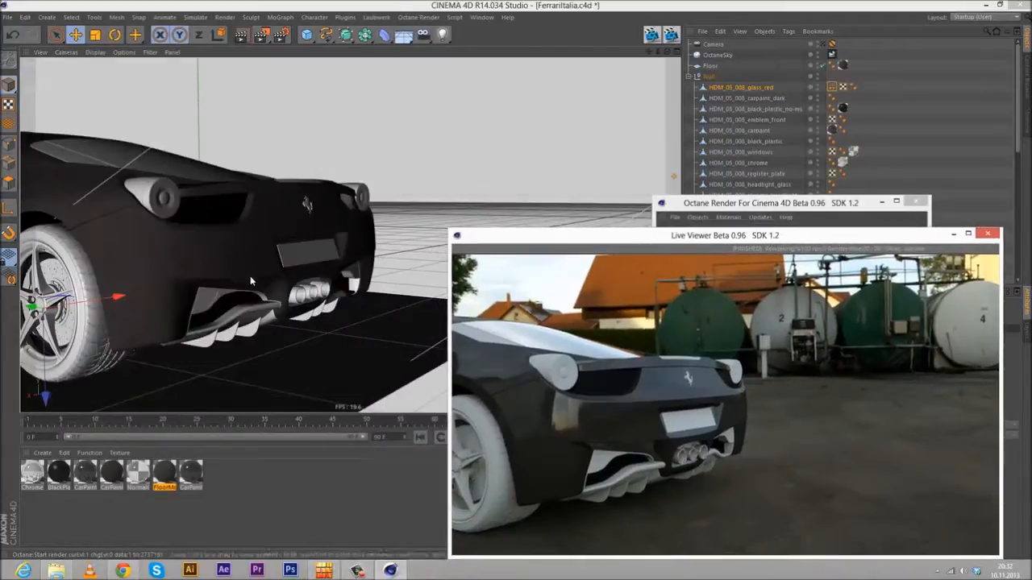
# - Examine the rear bumper and exhaust pipes up close in the viewport and live render, and return to the camera view
pyautogui.scroll(10, 284, 298)
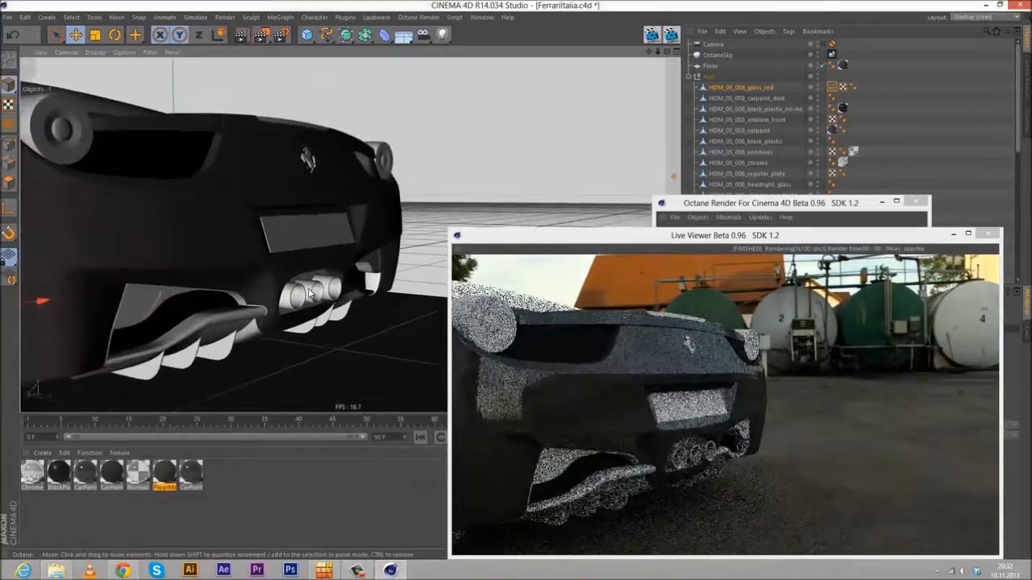
pyautogui.scroll(10, 308, 293)
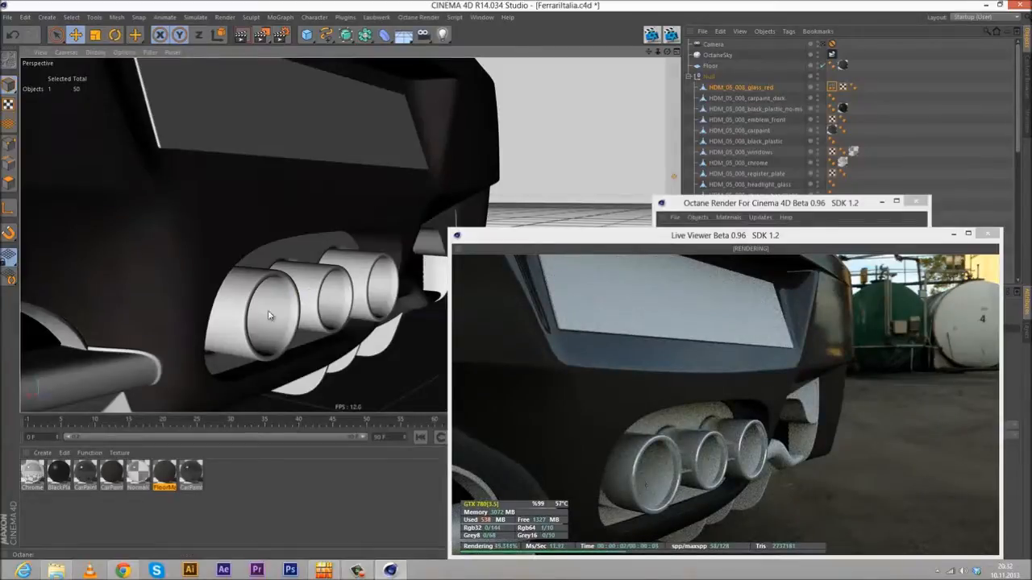
pyautogui.scroll(-8, 267, 242)
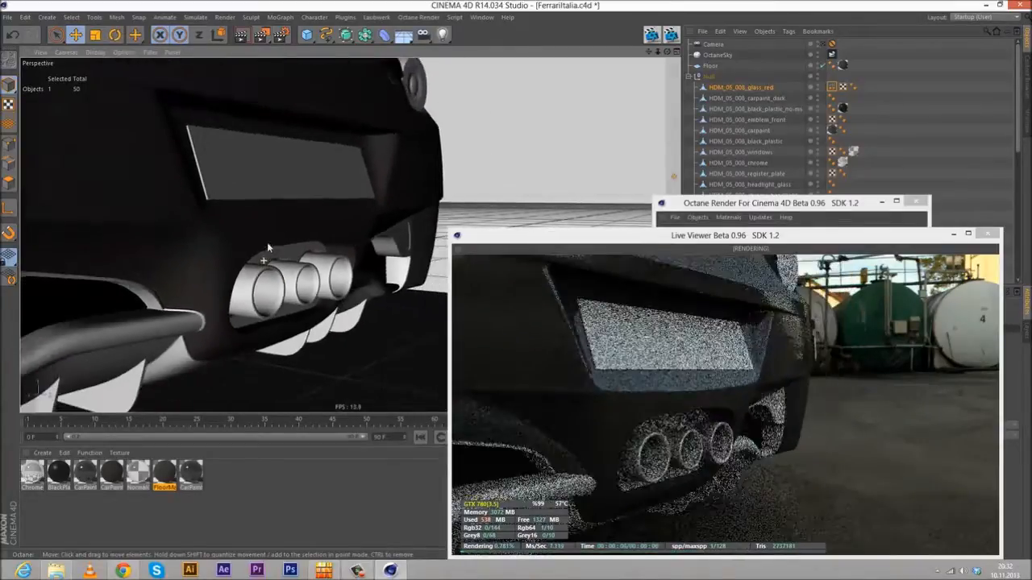
pyautogui.keyDown('alt'); pyautogui.moveTo(279, 220); pyautogui.dragTo(283, 324); pyautogui.keyUp('alt')
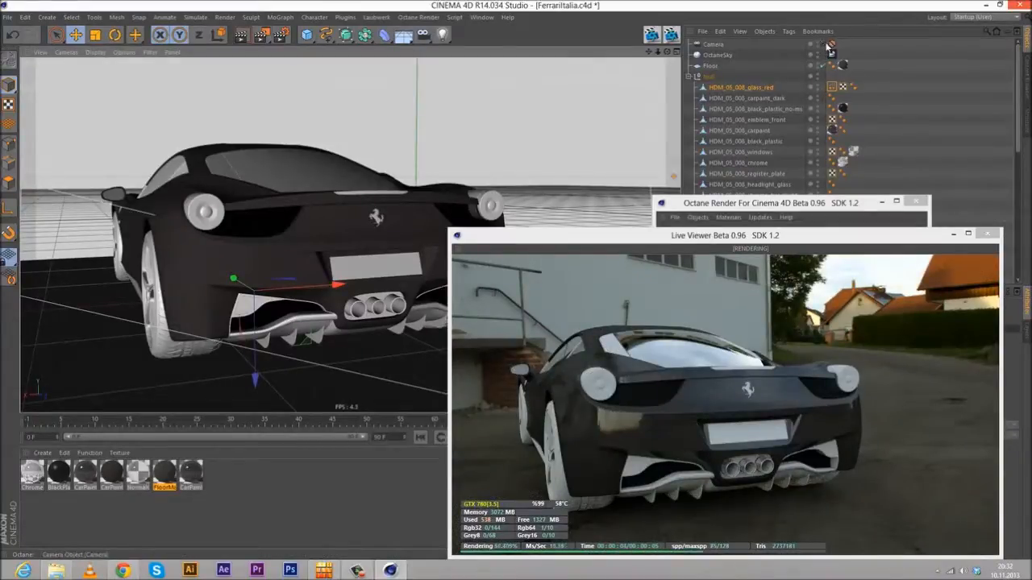
pyautogui.click(822, 44)
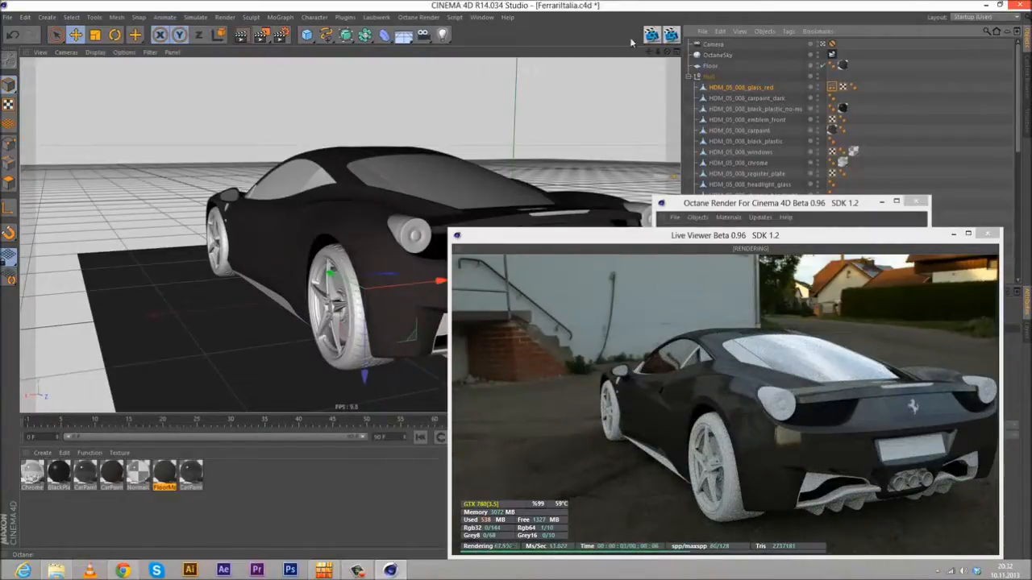
# - Switch to the Chrome reference photo Ferrari_458_Italia_Back.jpg and examine the rear diffuser and tyre area
pyautogui.hotkey('alt', 'Tab')
pyautogui.moveTo(626, 40); pyautogui.dragTo(516, 40)
pyautogui.scroll(-5, 777, 301)
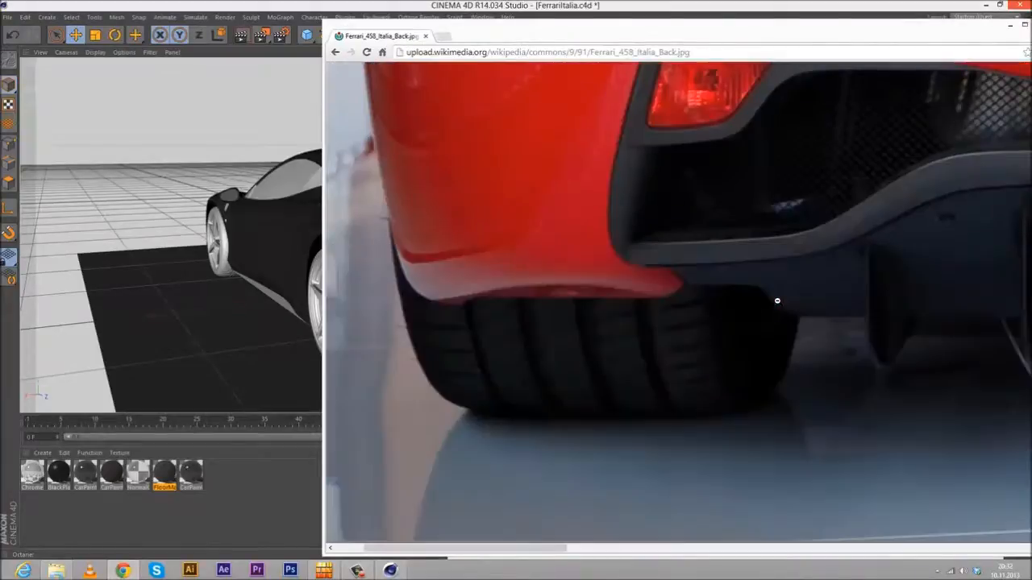
pyautogui.click(761, 241)
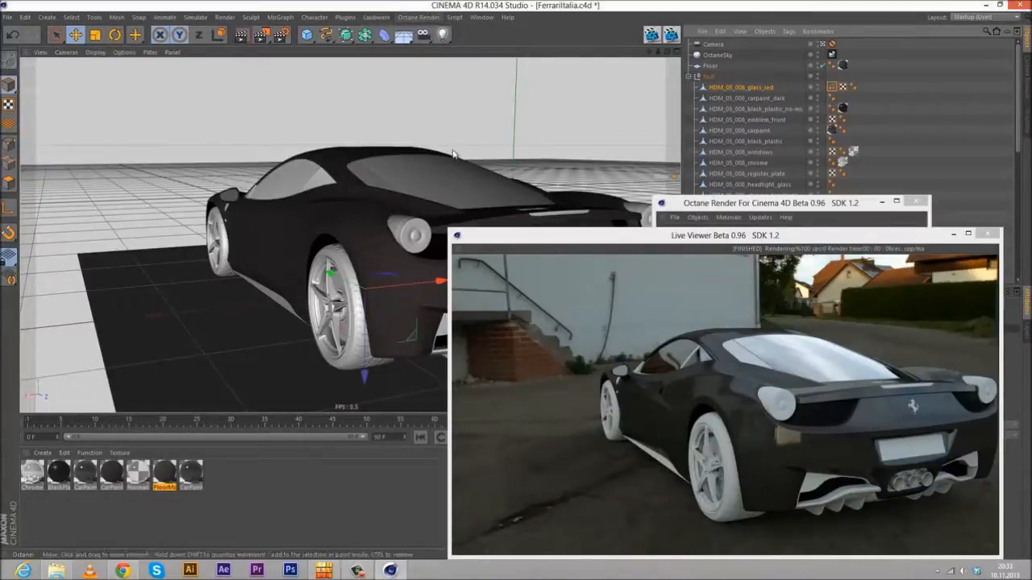
# - Leave the camera view, frame the car's rear and select the HDM_05_008_carpaint_dark object
pyautogui.click(823, 44)
pyautogui.keyDown('alt'); pyautogui.moveTo(403, 186); pyautogui.dragTo(299, 233); pyautogui.keyUp('alt')
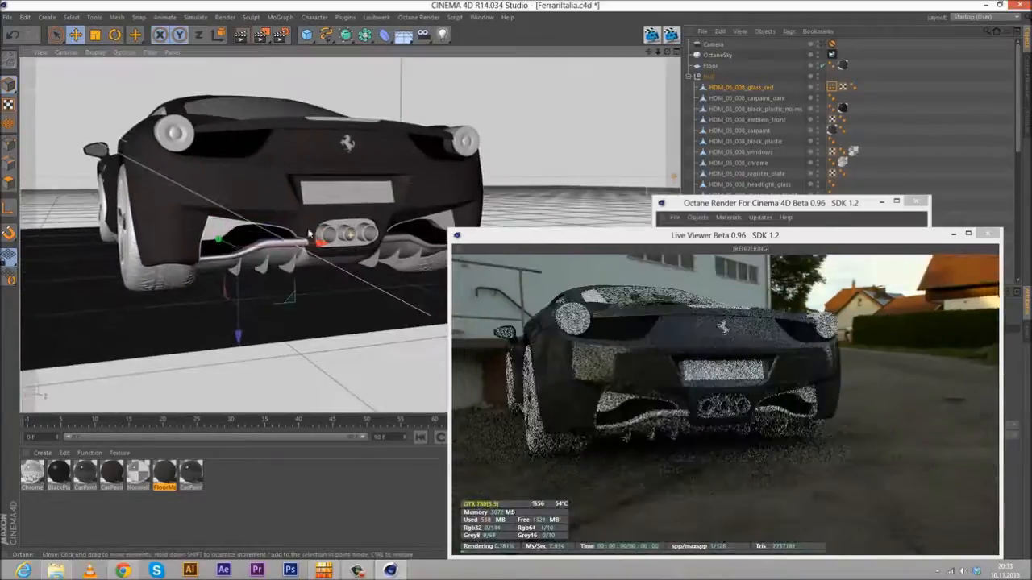
pyautogui.scroll(4, 339, 238)
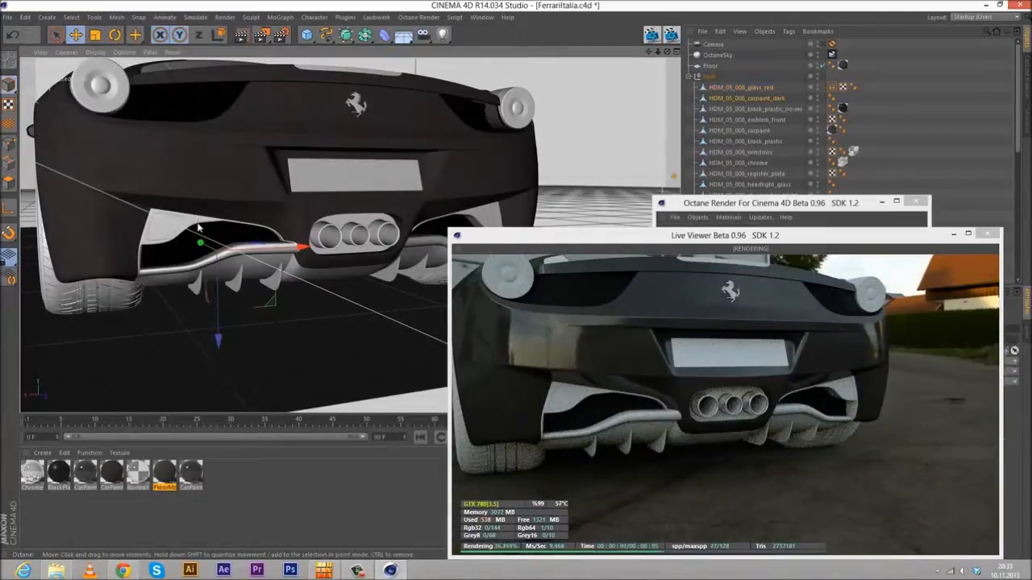
pyautogui.click(755, 99)
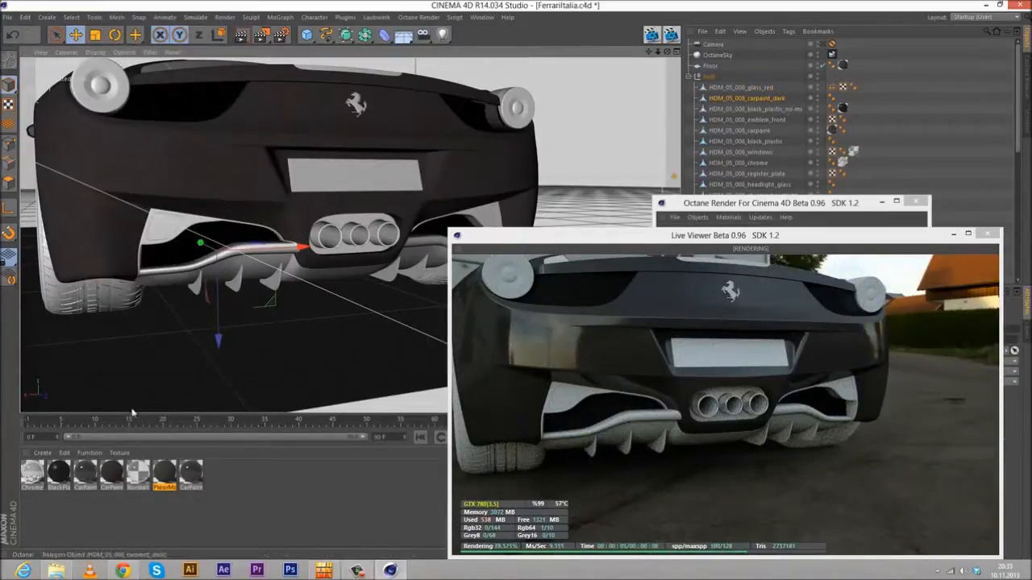
# - Try to select the diffuser's mesh polygons with Live Selection in polygon mode, and undo the selection
pyautogui.click(10, 185)
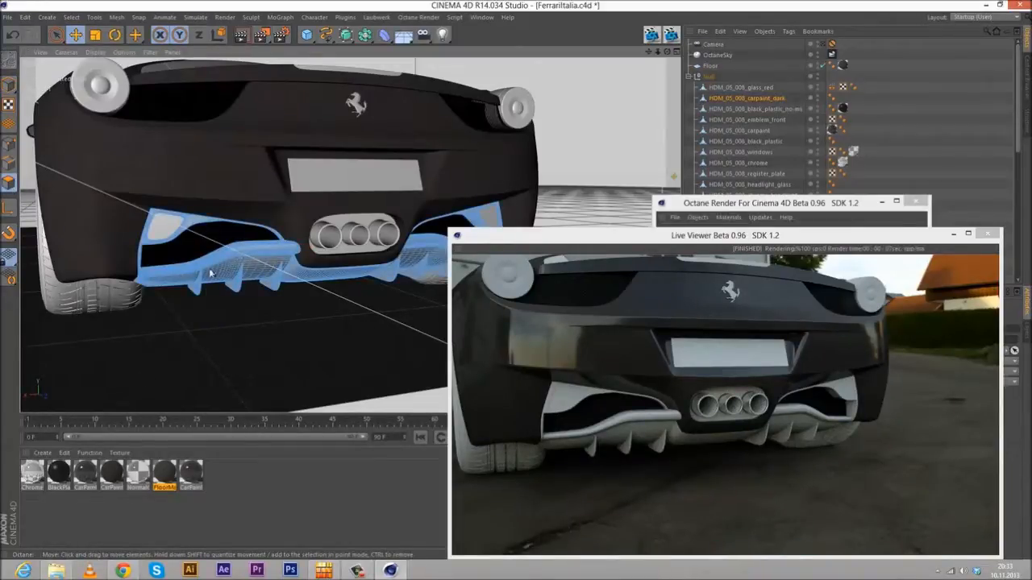
pyautogui.keyDown('alt'); pyautogui.moveTo(266, 324); pyautogui.dragTo(258, 257); pyautogui.keyUp('alt')
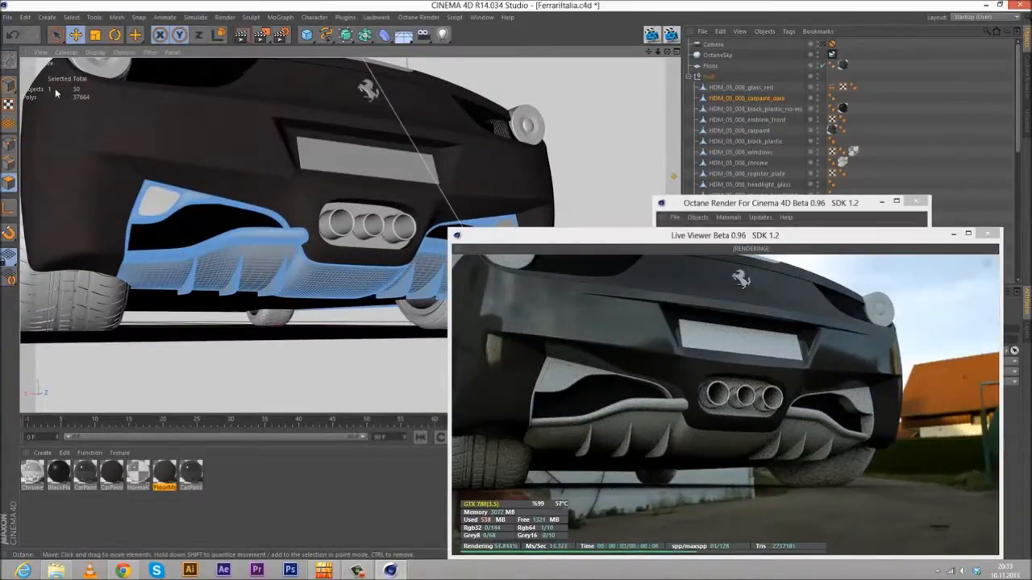
pyautogui.click(56, 34)
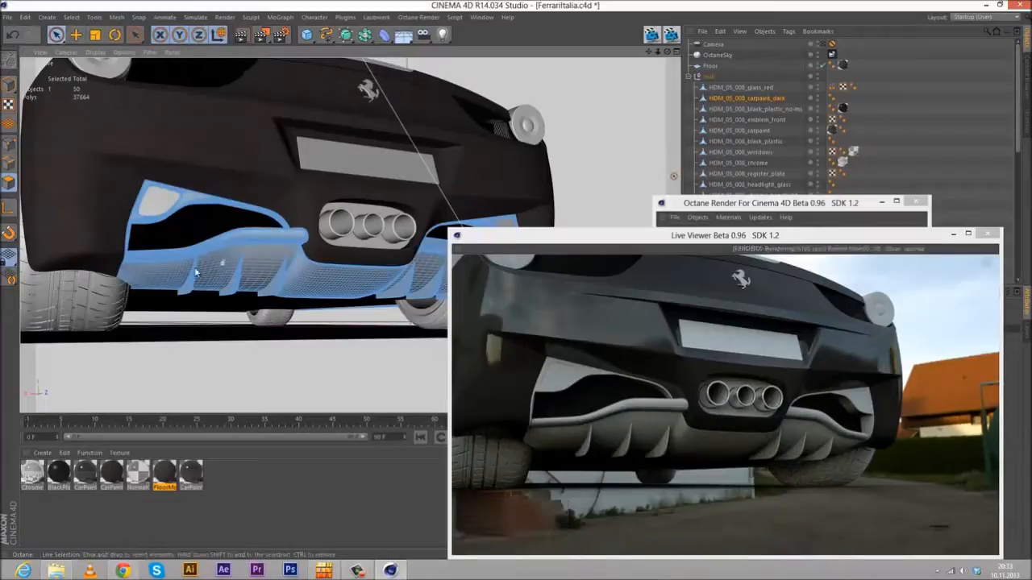
pyautogui.moveTo(239, 279)
pyautogui.mouseDown()
pyautogui.moveTo(229, 279)
pyautogui.moveTo(251, 286)
pyautogui.moveTo(277, 272)
pyautogui.moveTo(262, 290)
pyautogui.moveTo(273, 292)
pyautogui.moveTo(268, 267)
pyautogui.moveTo(281, 256)
pyautogui.mouseUp()
pyautogui.moveTo(206, 266); pyautogui.dragTo(242, 269)
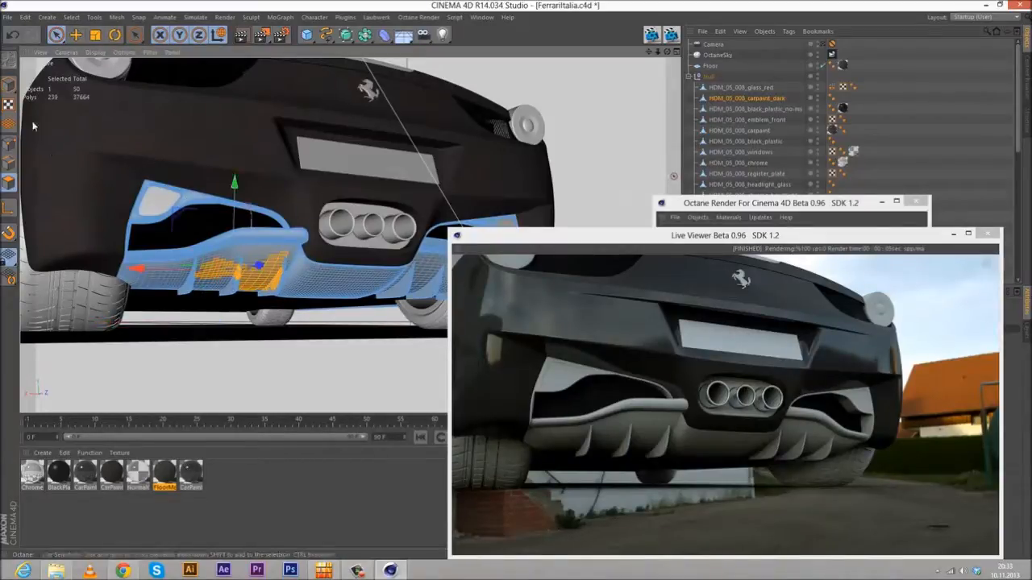
pyautogui.click(14, 37)
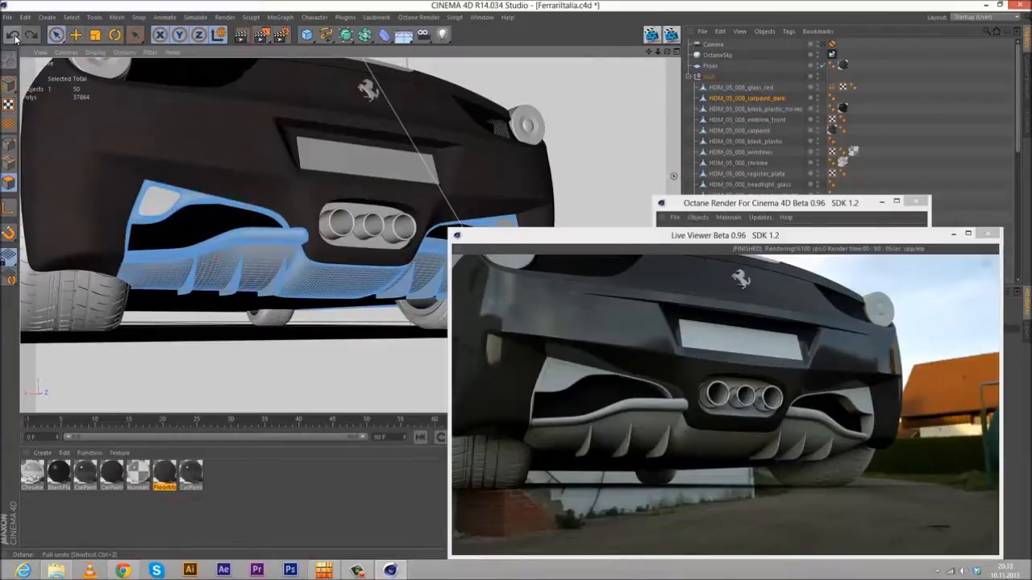
# - Look through the available selection commands for the diffuser polygons, and return to Model mode
pyautogui.keyDown('alt'); pyautogui.moveTo(277, 182); pyautogui.dragTo(297, 254); pyautogui.keyUp('alt')
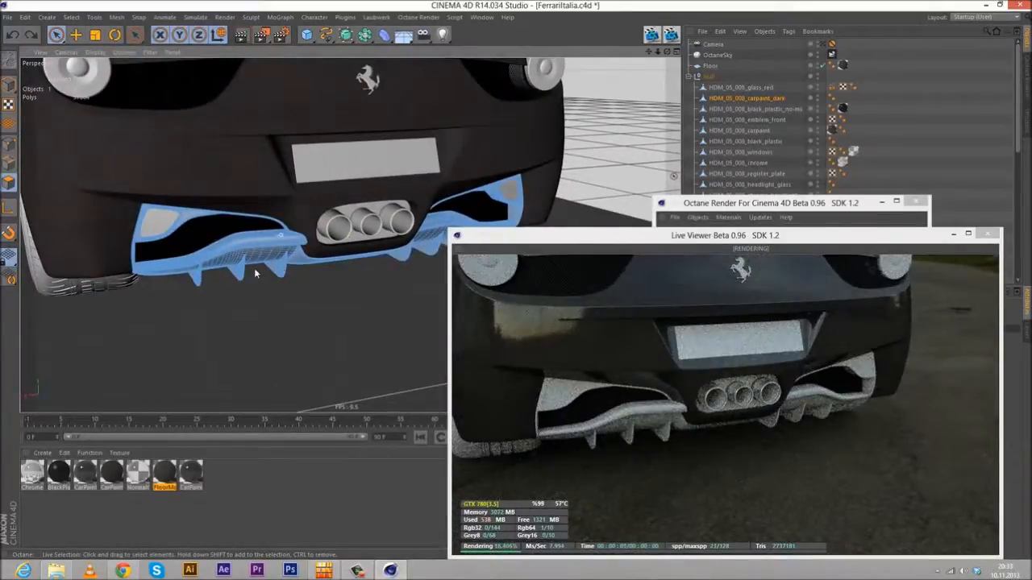
pyautogui.click(68, 17)
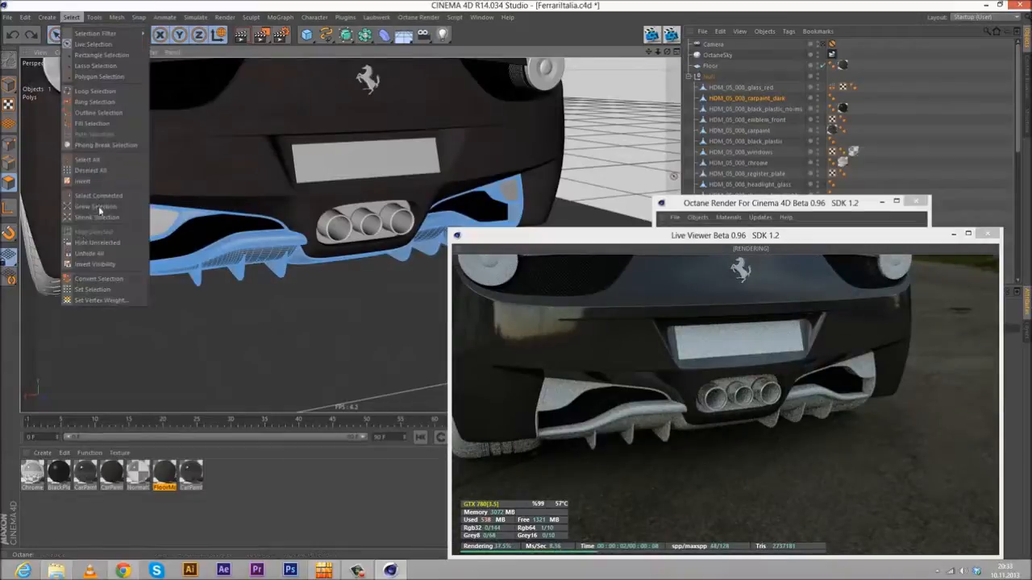
pyautogui.click(237, 12)
pyautogui.press('XF86AudioRaiseVolume')
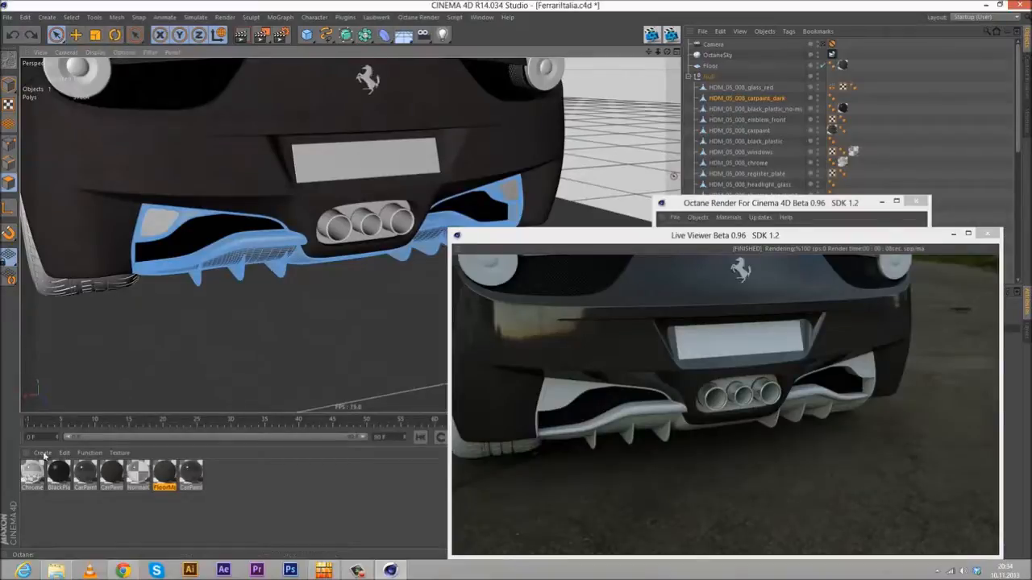
pyautogui.click(8, 85)
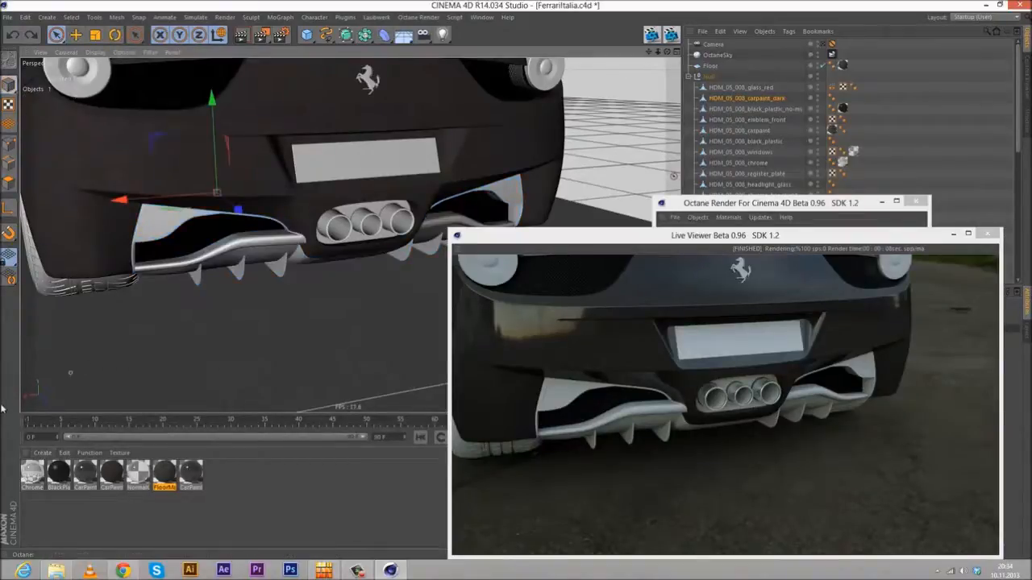
# - Create a new Octane material and name it GreyPlastic
pyautogui.click(42, 452)
pyautogui.moveTo(55, 484)
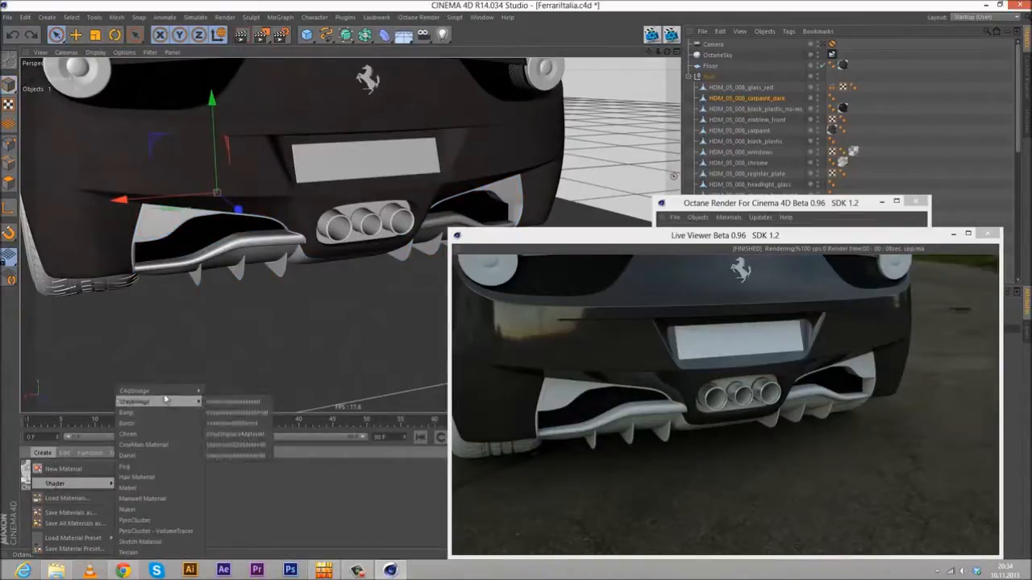
pyautogui.moveTo(167, 393)
pyautogui.click(228, 393)
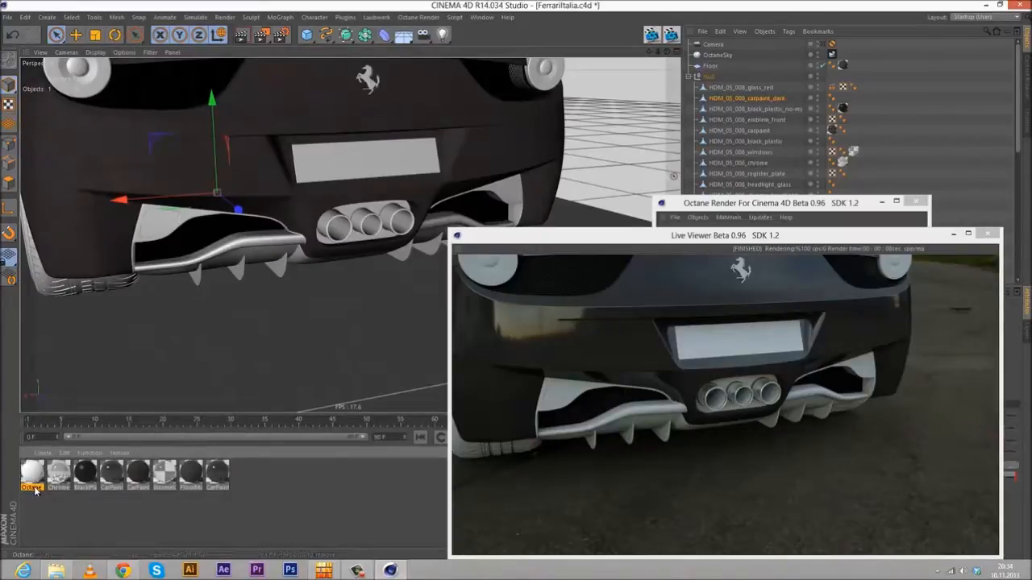
pyautogui.press('BackSpace')
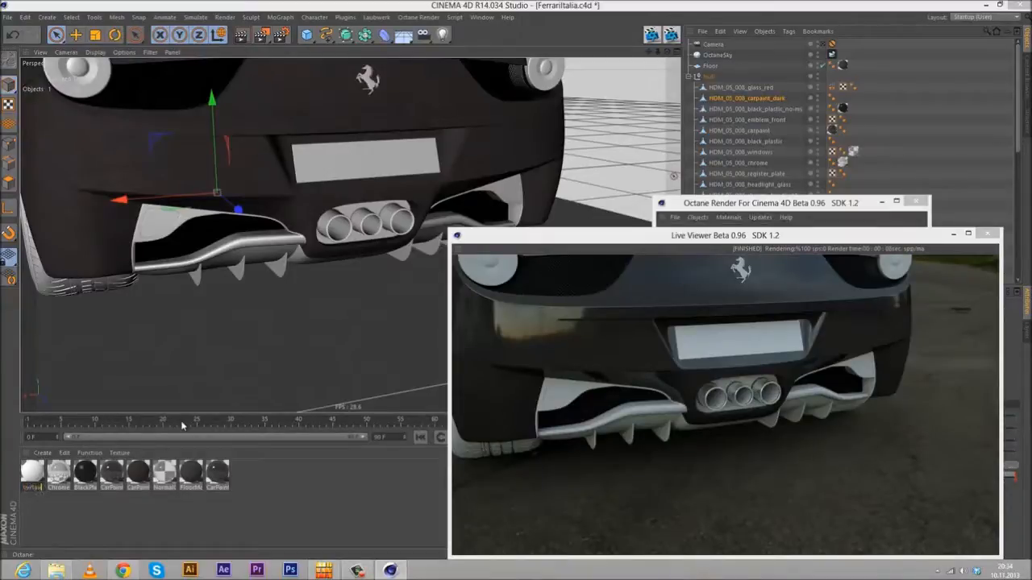
pyautogui.press('Return')
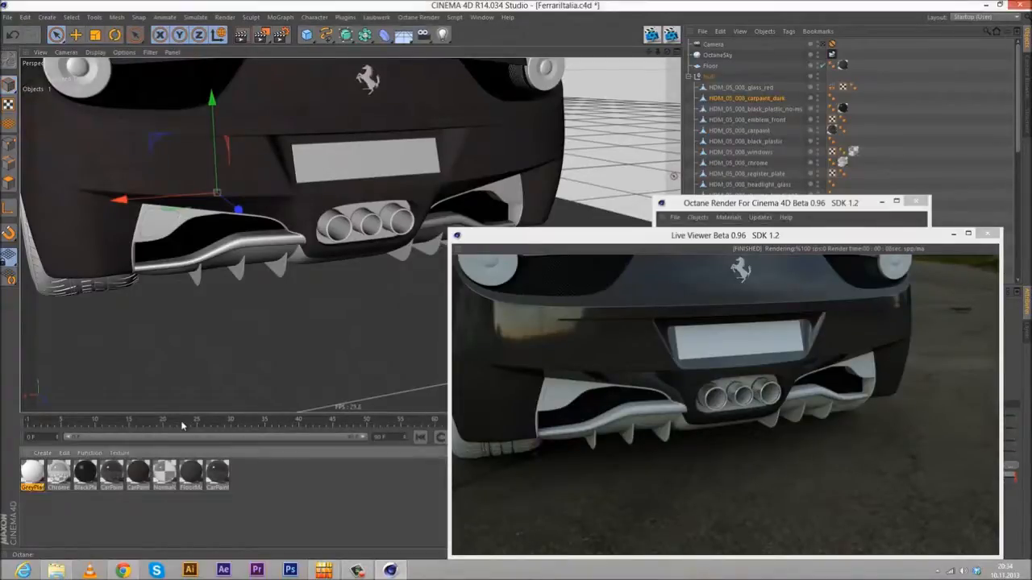
# - Set GreyPlastic's material type to Glossy and give it a dark neutral grey diffuse colour
pyautogui.doubleClick(33, 474)
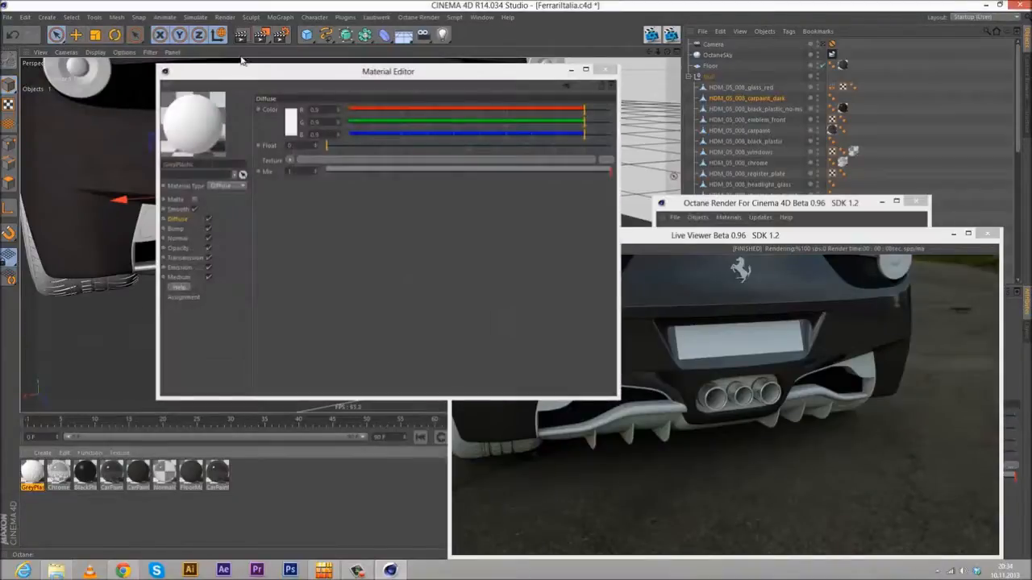
pyautogui.moveTo(171, 73); pyautogui.dragTo(41, 56)
pyautogui.click(159, 208)
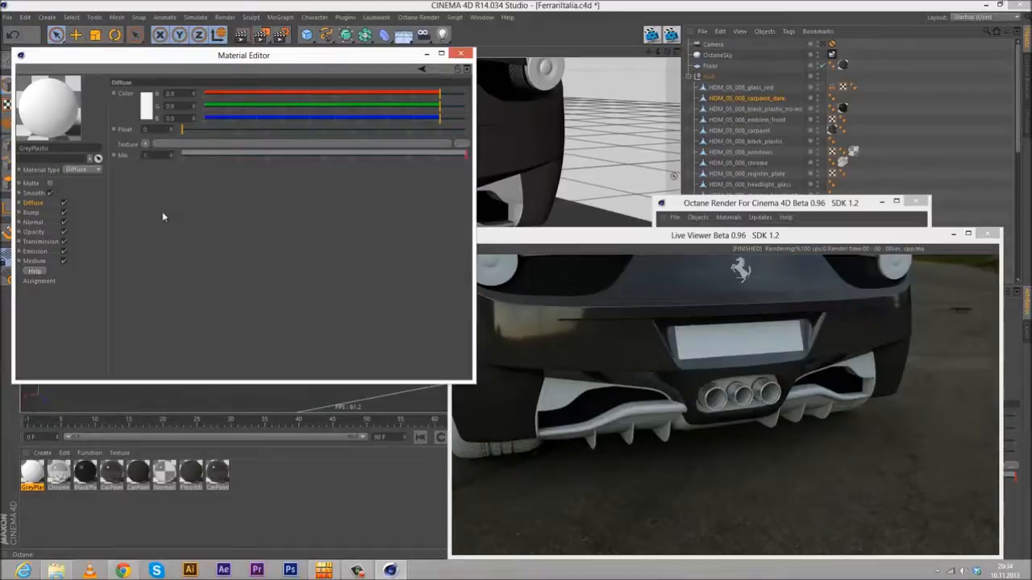
pyautogui.click(45, 260)
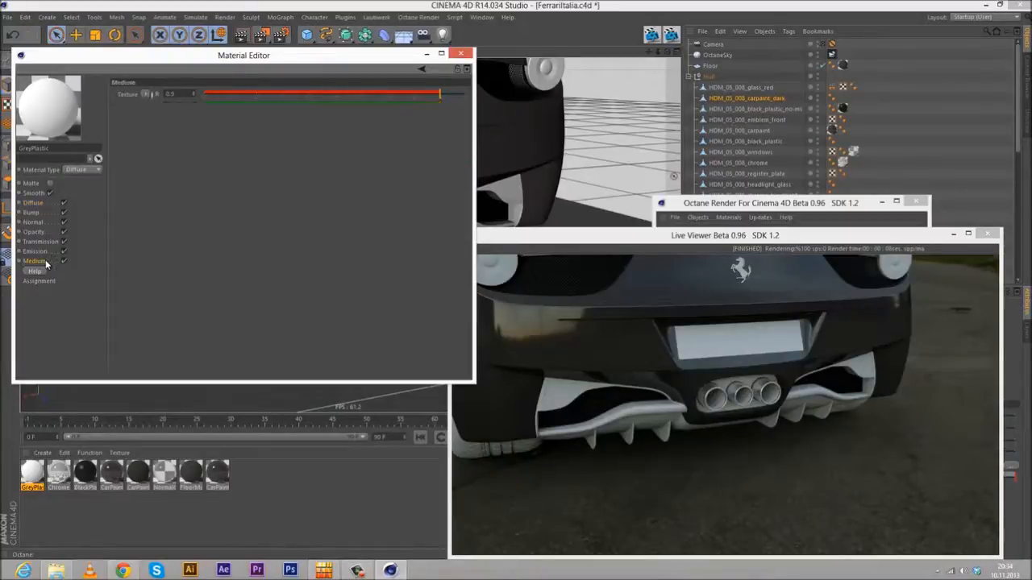
pyautogui.click(38, 205)
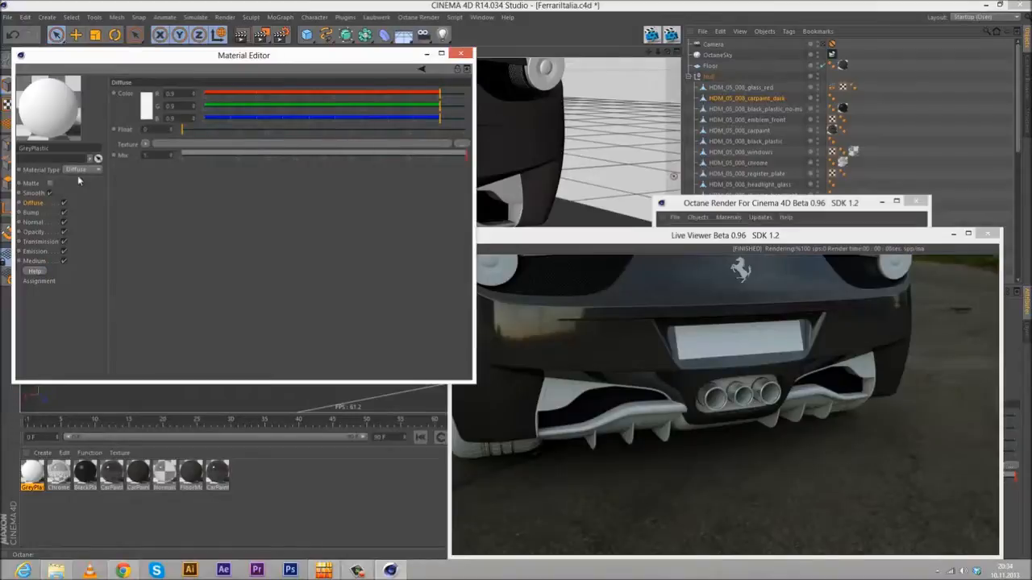
pyautogui.click(79, 170)
pyautogui.click(80, 185)
pyautogui.click(150, 110)
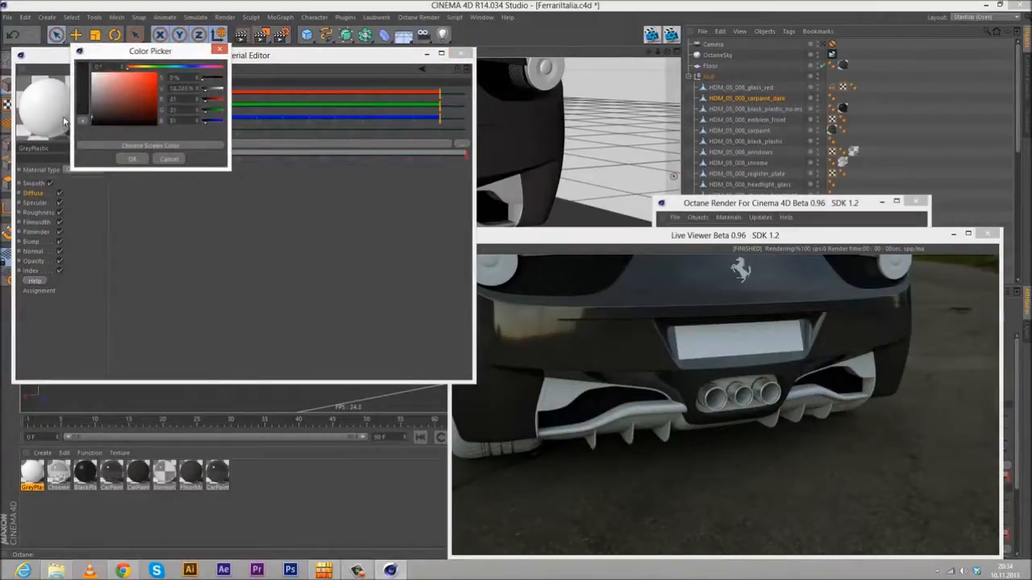
pyautogui.click(124, 162)
# - Set GreyPlastic's index to 2
pyautogui.click(41, 272)
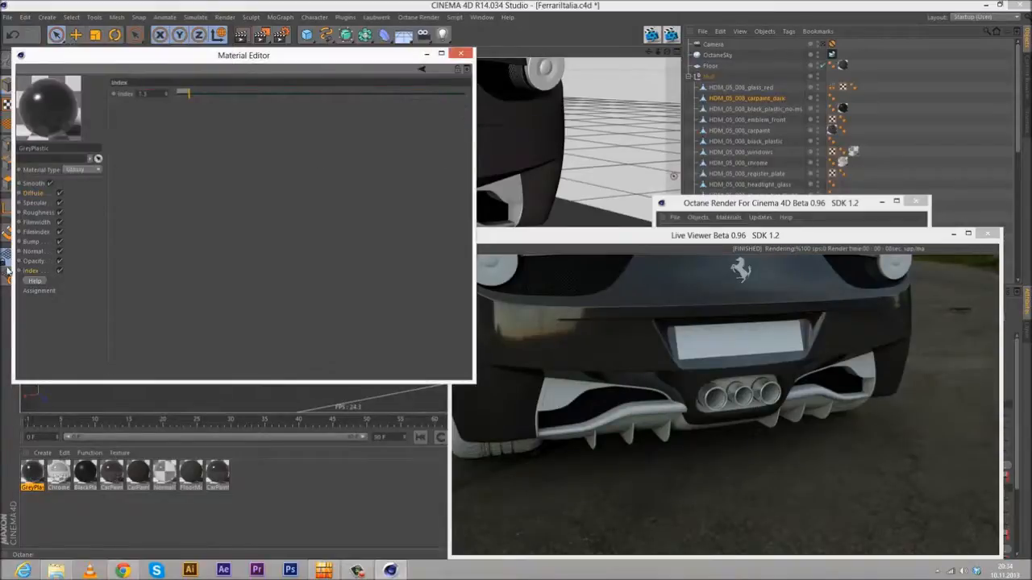
pyautogui.write('2')
pyautogui.press('Return')
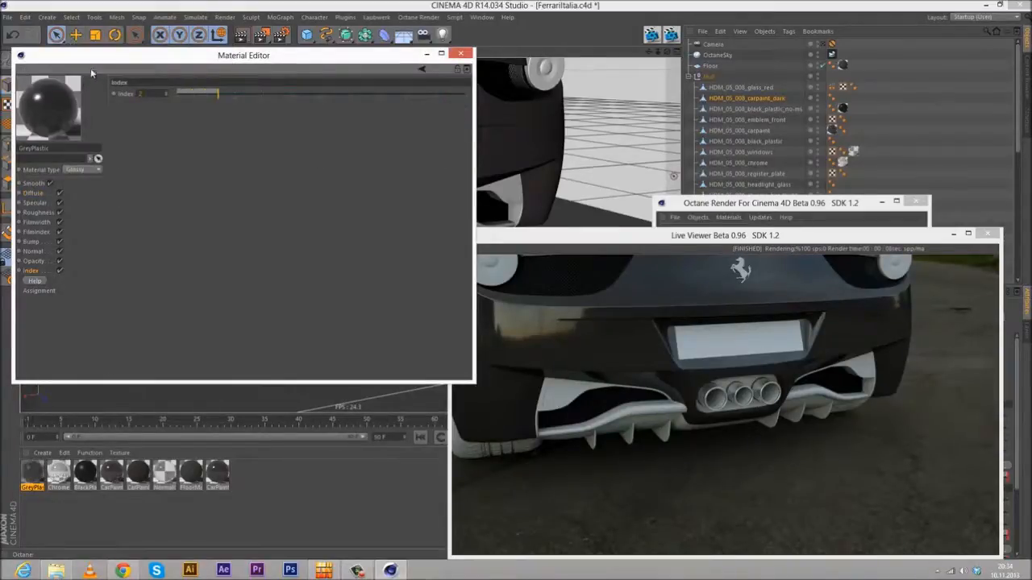
# - Give GreyPlastic's specular channel a neutral grey colour with all RGB values at 101
pyautogui.click(35, 203)
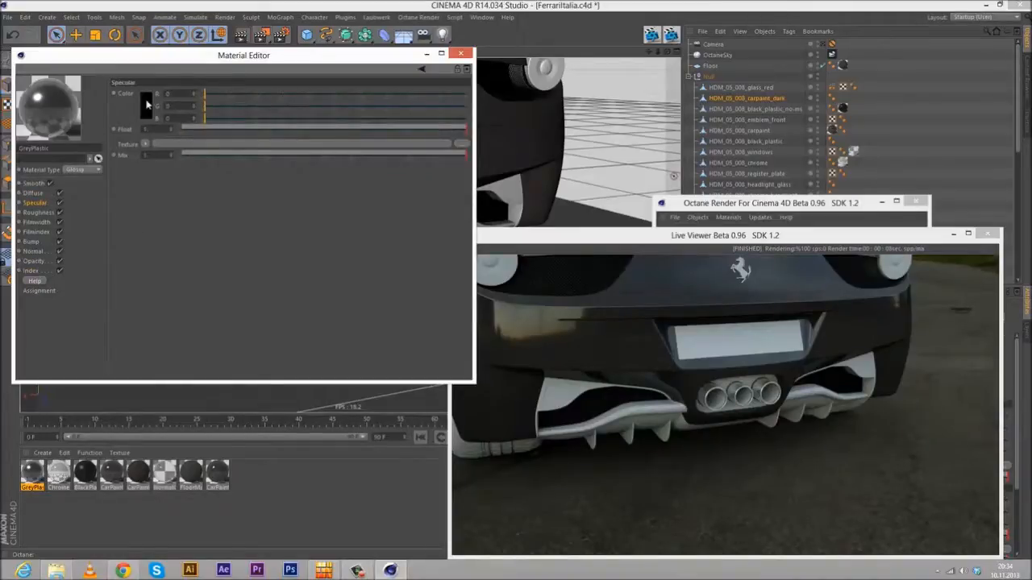
pyautogui.click(147, 105)
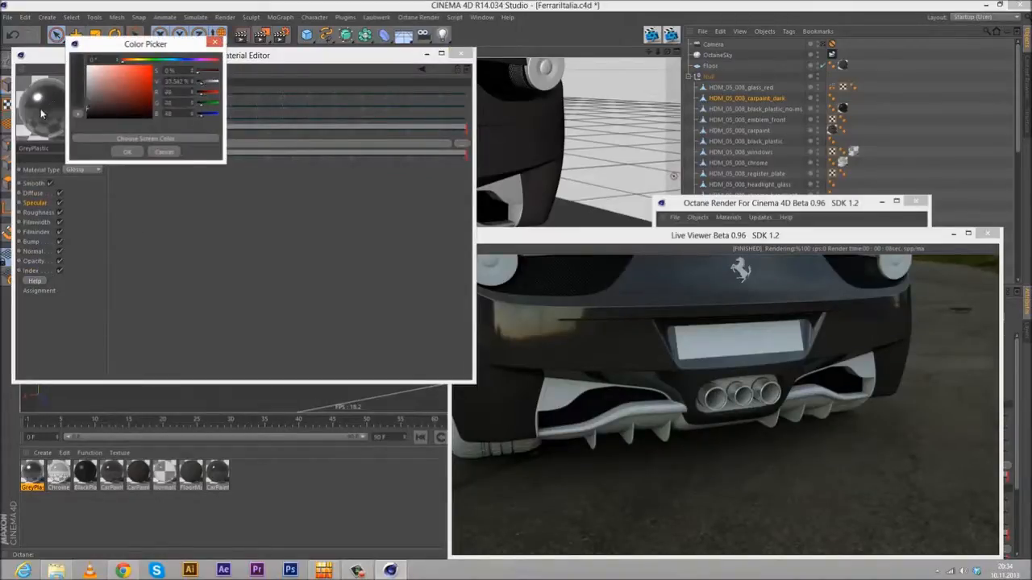
pyautogui.click(127, 152)
pyautogui.click(147, 113)
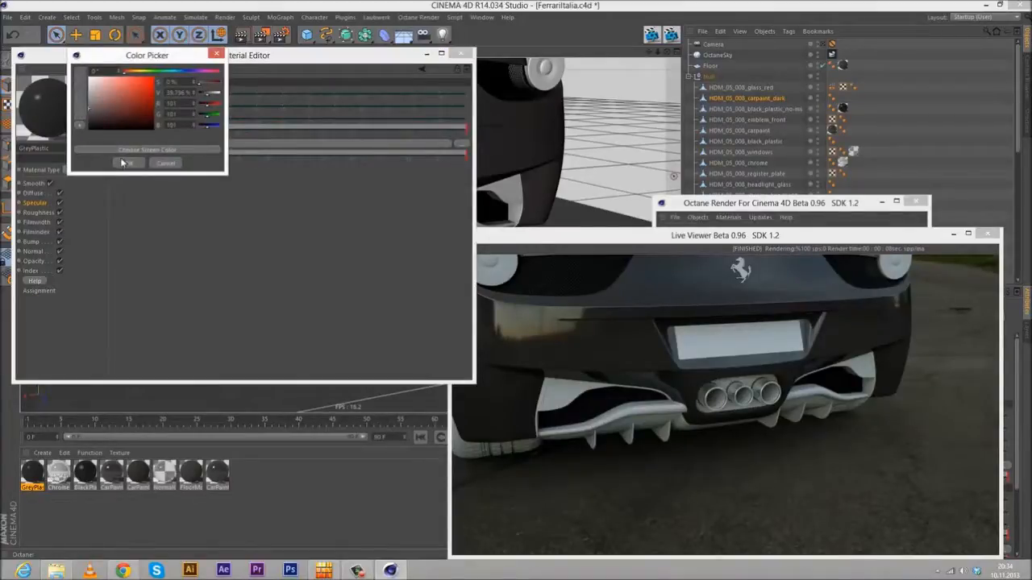
pyautogui.click(123, 162)
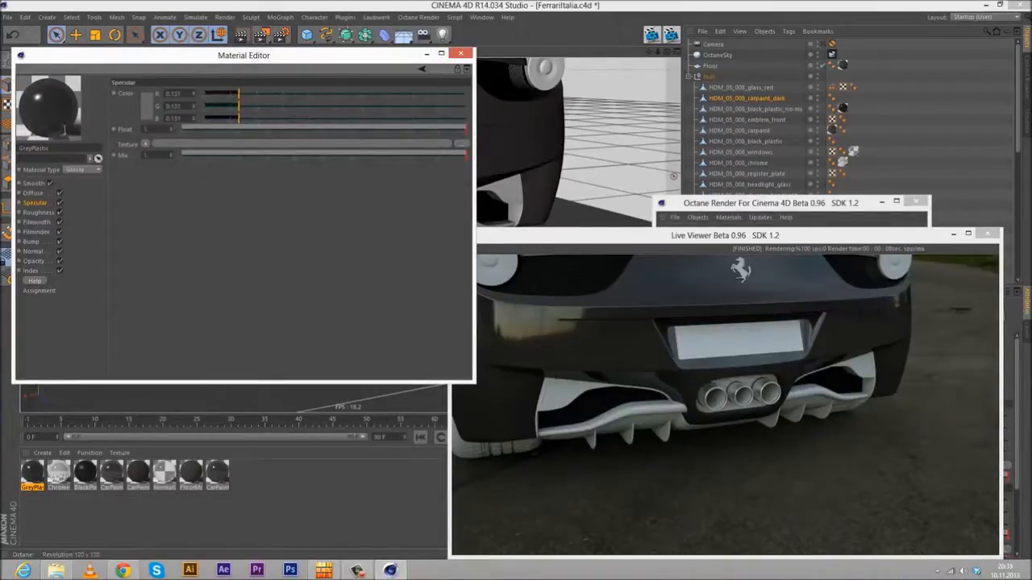
# - Set GreyPlastic's roughness float value to 0.2 and close the material's settings
pyautogui.click(38, 212)
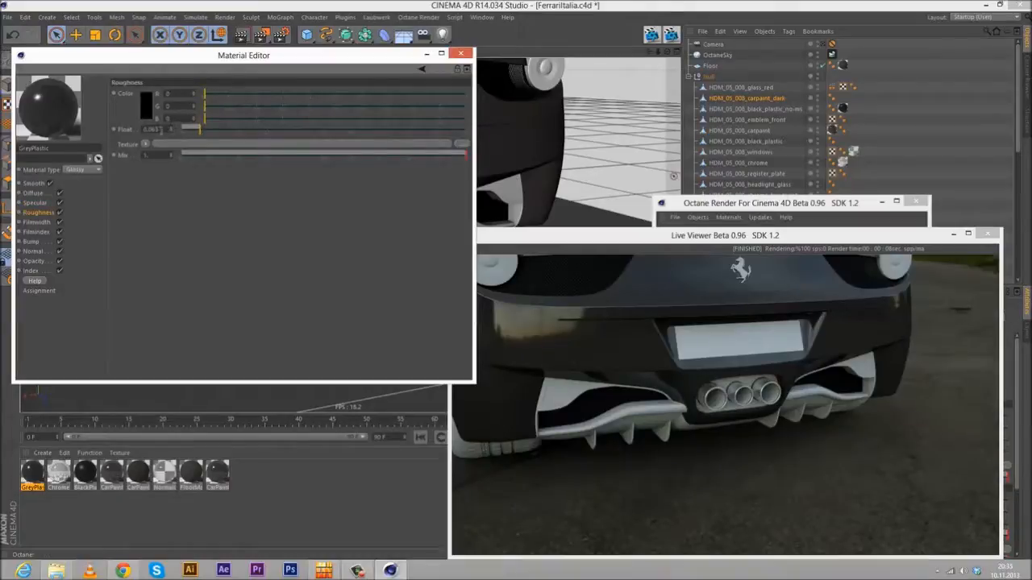
pyautogui.write('2')
pyautogui.press('Return')
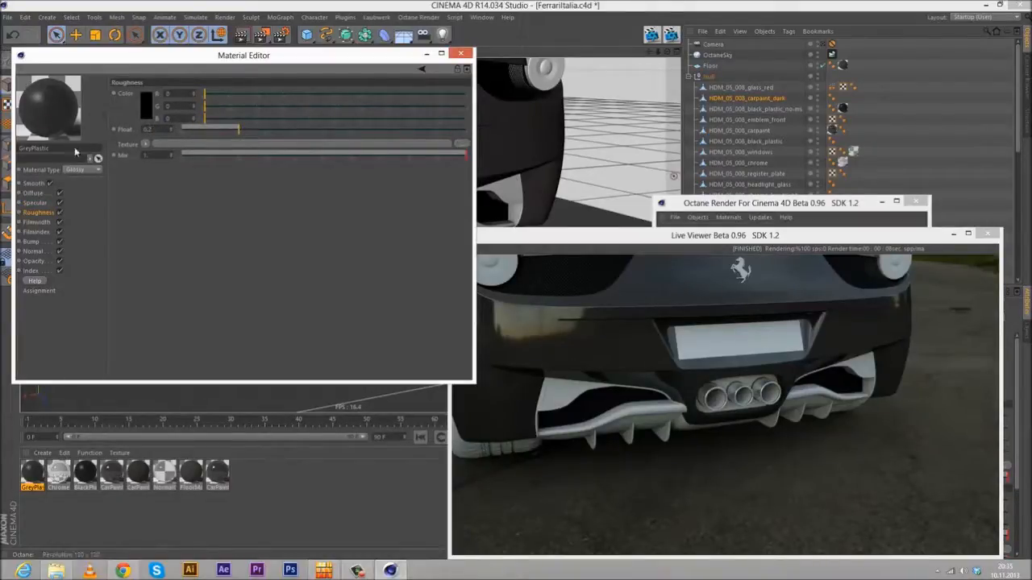
pyautogui.click(461, 54)
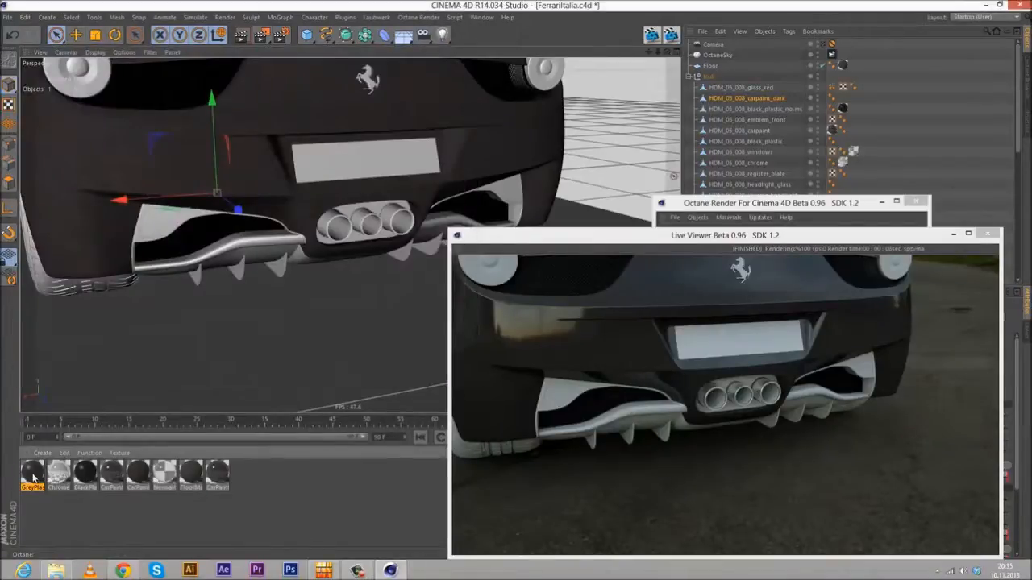
# - Assign GreyPlastic to the HDM_05_008_carpaint_dark object and render the result in the Live Viewer
pyautogui.moveTo(32, 478); pyautogui.dragTo(759, 97)
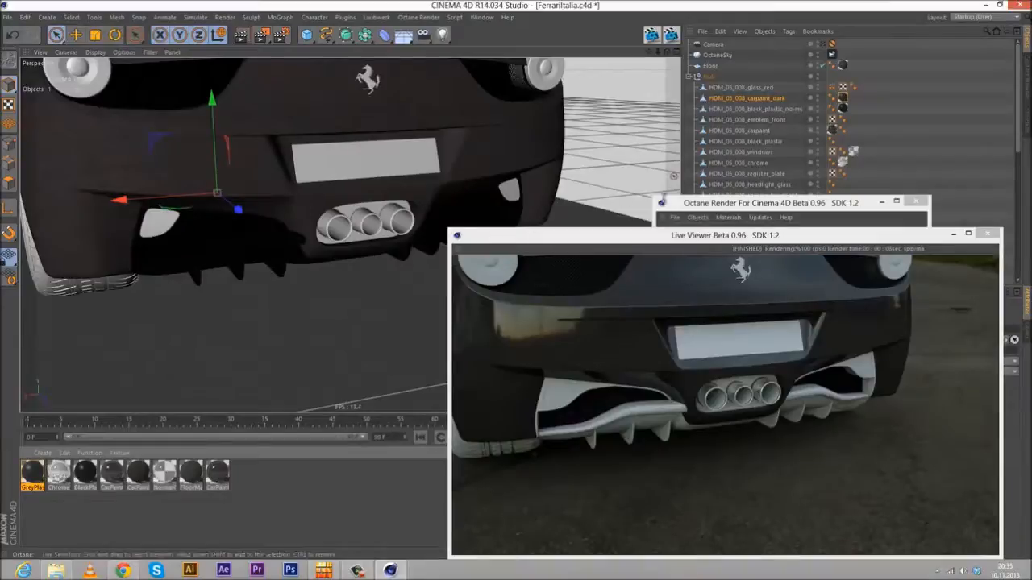
pyautogui.click(691, 222)
pyautogui.moveTo(738, 204); pyautogui.dragTo(819, 171)
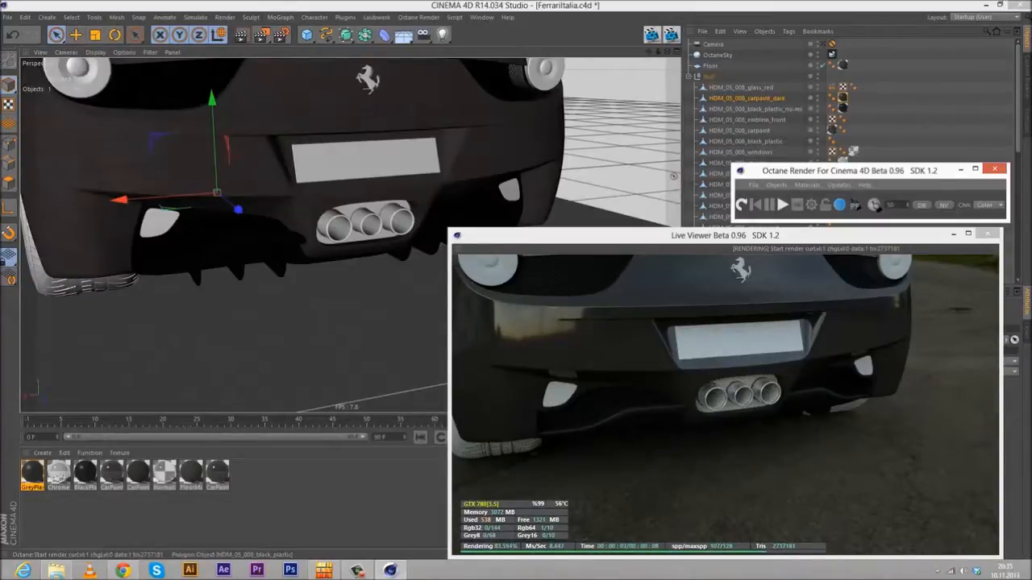
# - Compare a close-up render of the rear diffuser with the Ferrari 458 Italia rear reference photo
pyautogui.moveTo(1031, 45); pyautogui.dragTo(973, 36)
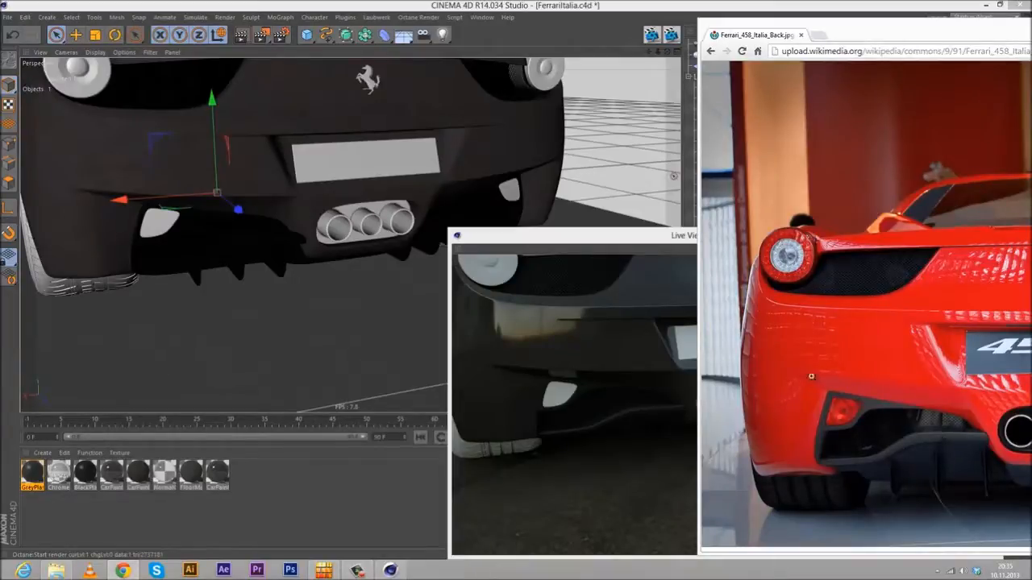
pyautogui.click(309, 5)
pyautogui.scroll(1, 240, 235)
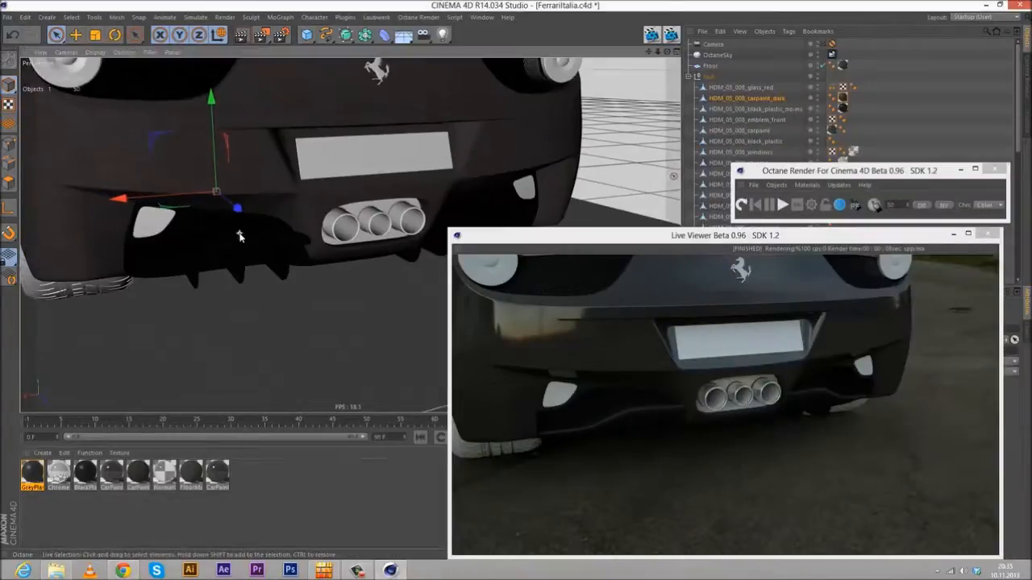
pyautogui.scroll(1, 241, 234)
pyautogui.scroll(3, 241, 233)
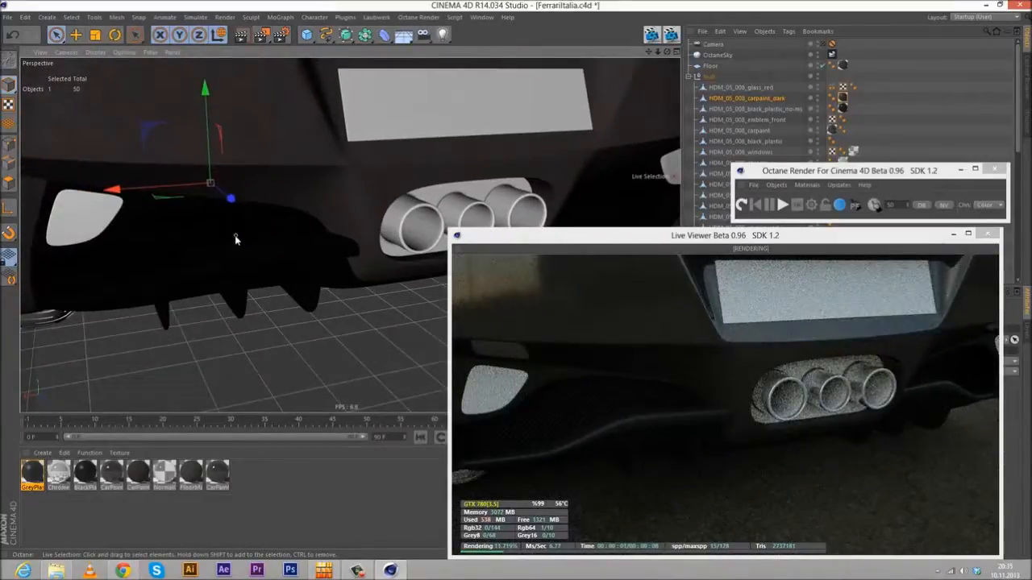
pyautogui.scroll(2, 237, 239)
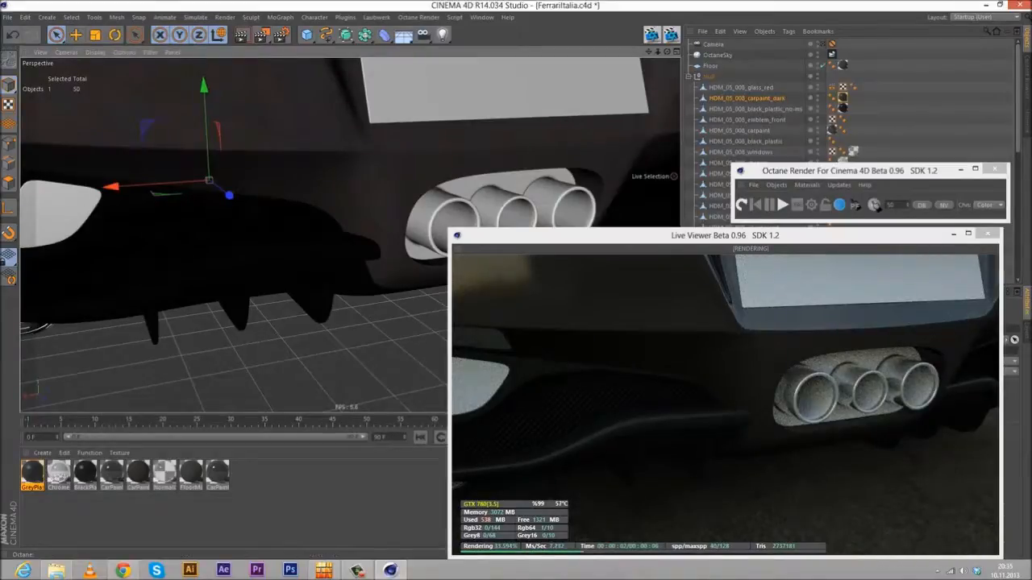
pyautogui.moveTo(927, 55)
pyautogui.mouseDown()
pyautogui.moveTo(873, 38)
pyautogui.moveTo(921, 40)
pyautogui.mouseUp()
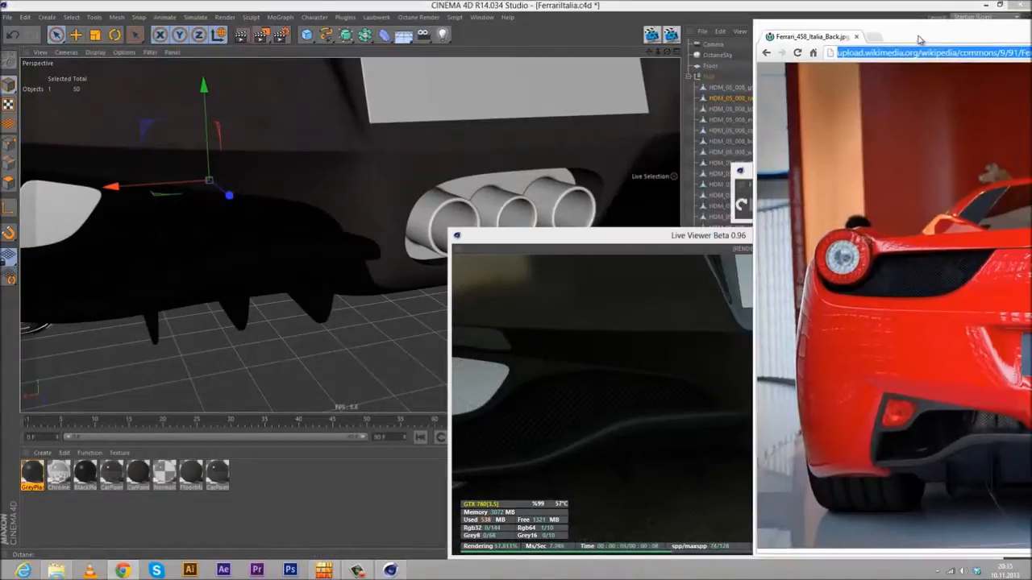
# - Set GreyPlastic's roughness float value to 0.13, check the render against the reference photo, and close the material's settings
pyautogui.click(34, 487)
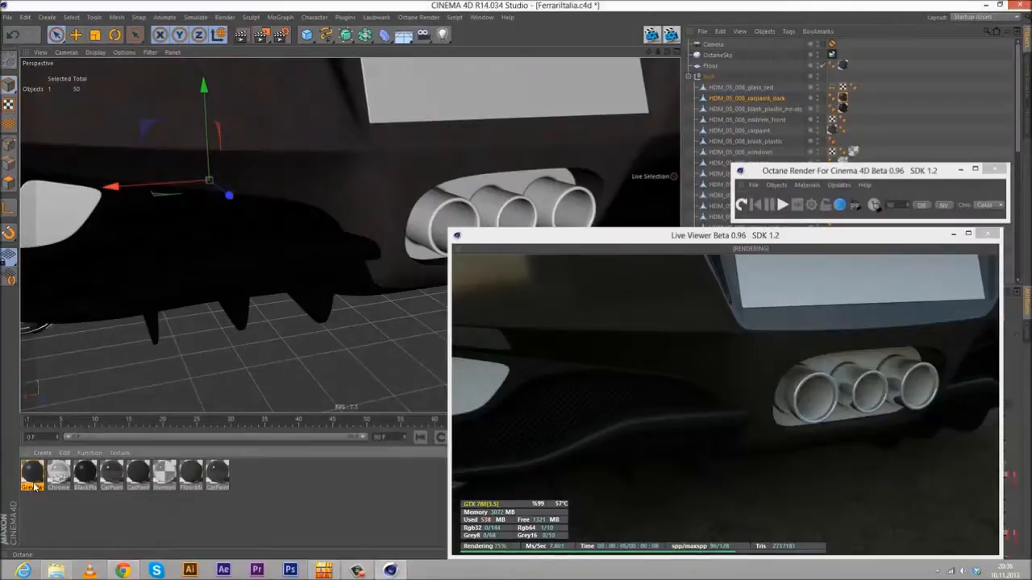
pyautogui.doubleClick(34, 483)
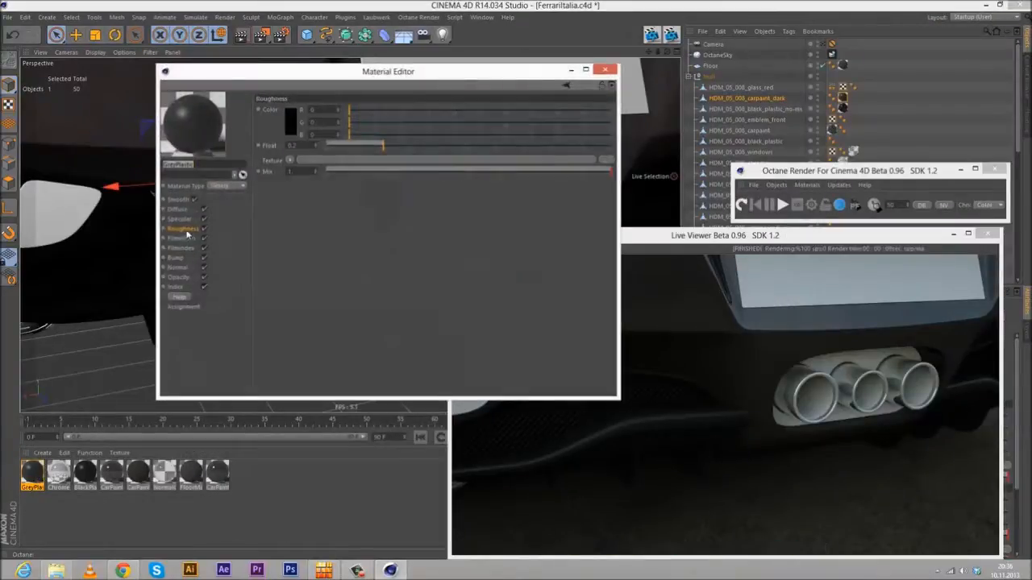
pyautogui.click(304, 144)
pyautogui.press('Return')
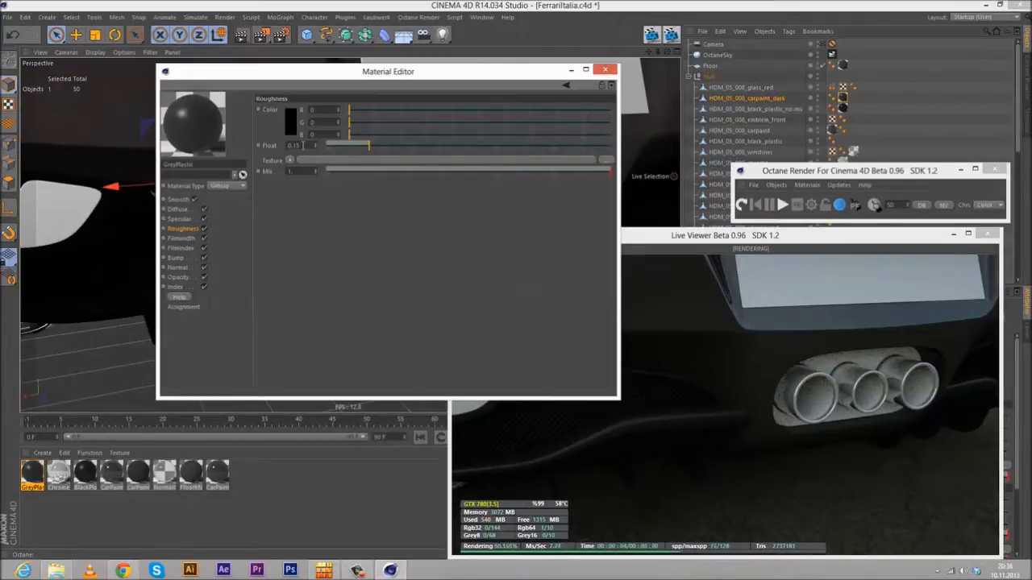
pyautogui.press('Return')
pyautogui.hotkey('alt', 'Tab')
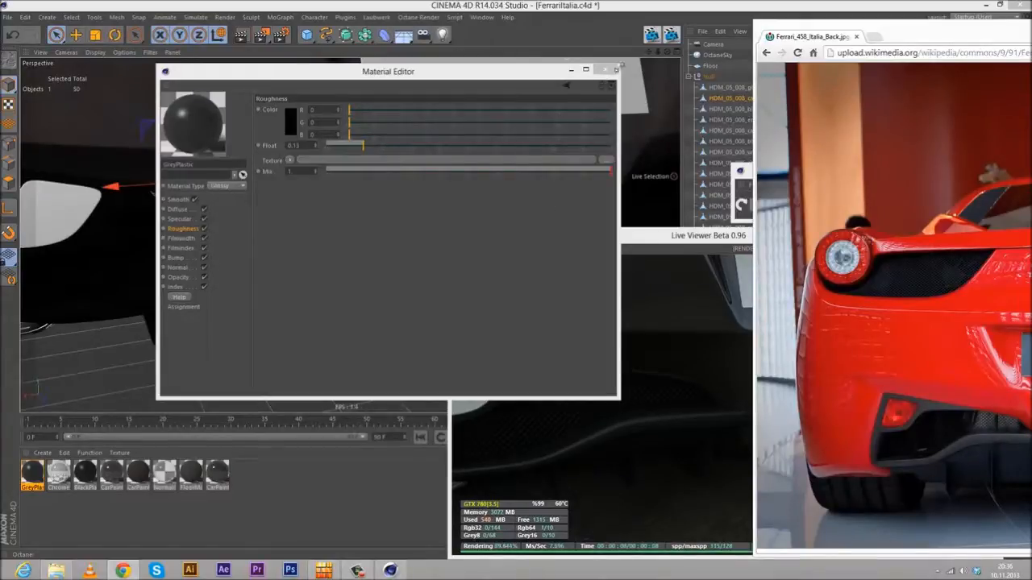
pyautogui.moveTo(823, 32); pyautogui.dragTo(1014, 44)
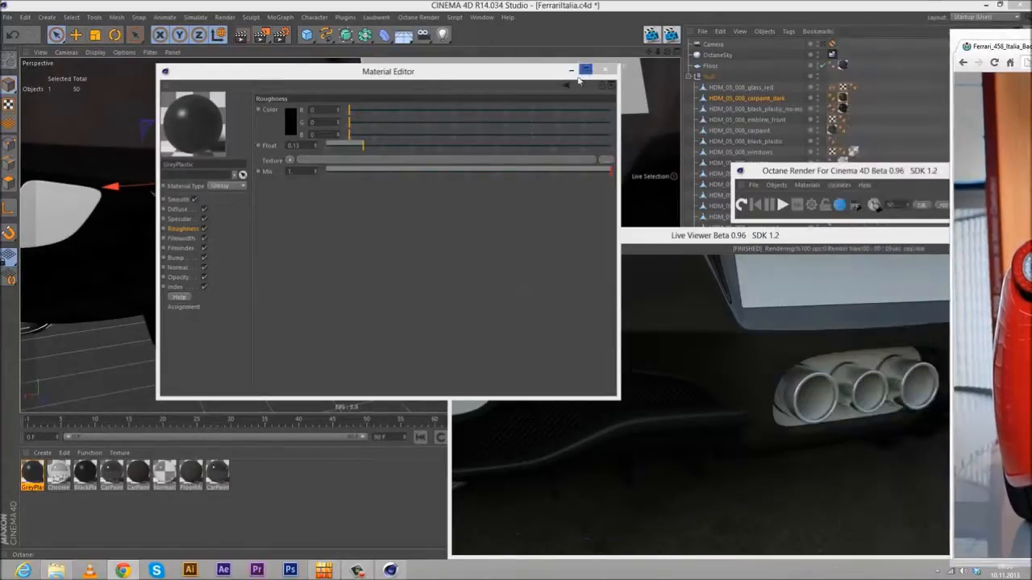
pyautogui.click(606, 71)
# - Examine the whole rear of the car in the render and compare it with the reference photo
pyautogui.scroll(-5, 438, 164)
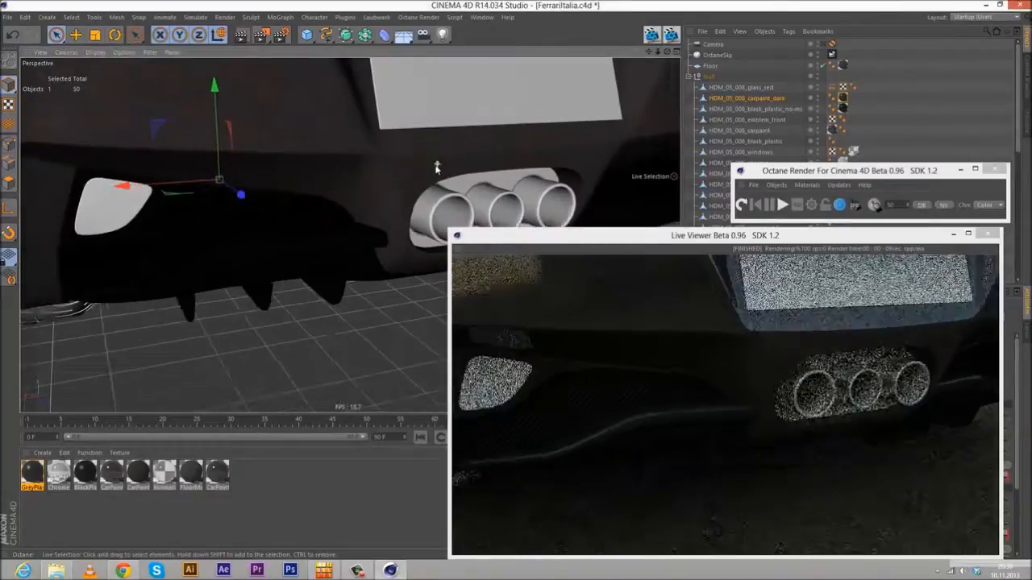
pyautogui.scroll(-8, 435, 144)
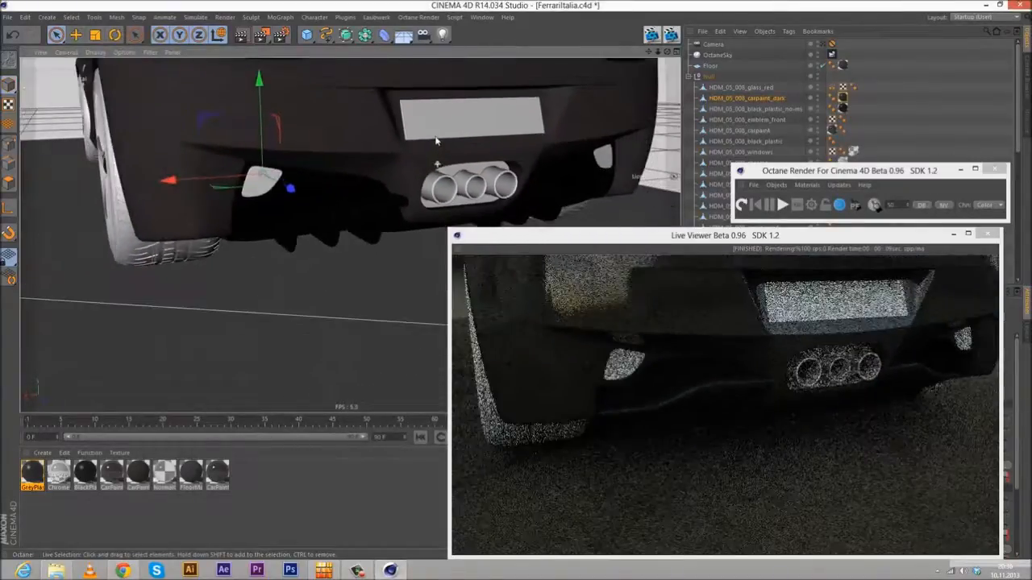
pyautogui.scroll(-3, 435, 143)
pyautogui.keyDown('alt'); pyautogui.moveTo(401, 243); pyautogui.dragTo(394, 297); pyautogui.keyUp('alt')
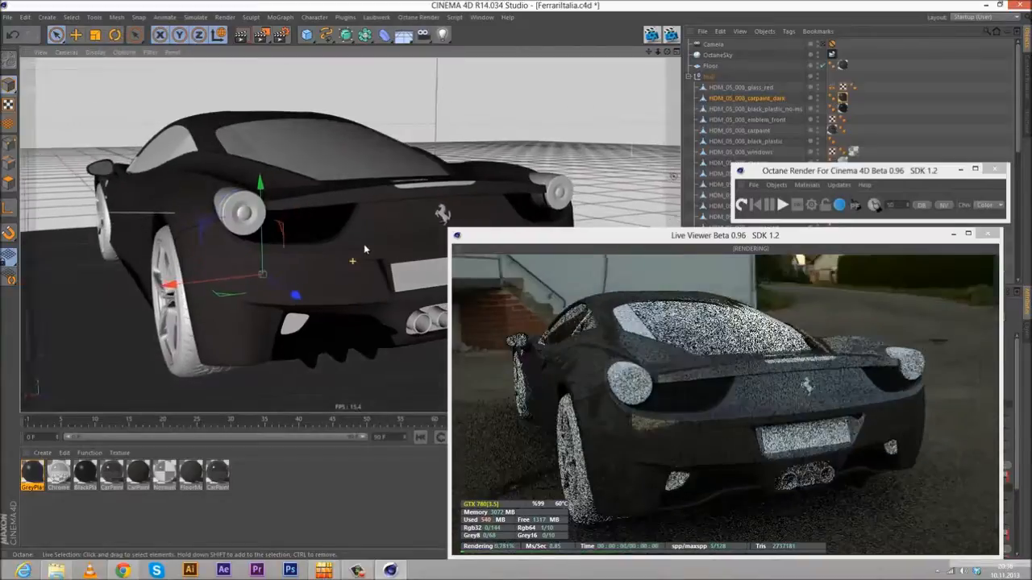
pyautogui.keyDown('alt'); pyautogui.moveTo(364, 243); pyautogui.dragTo(331, 210); pyautogui.keyUp('alt')
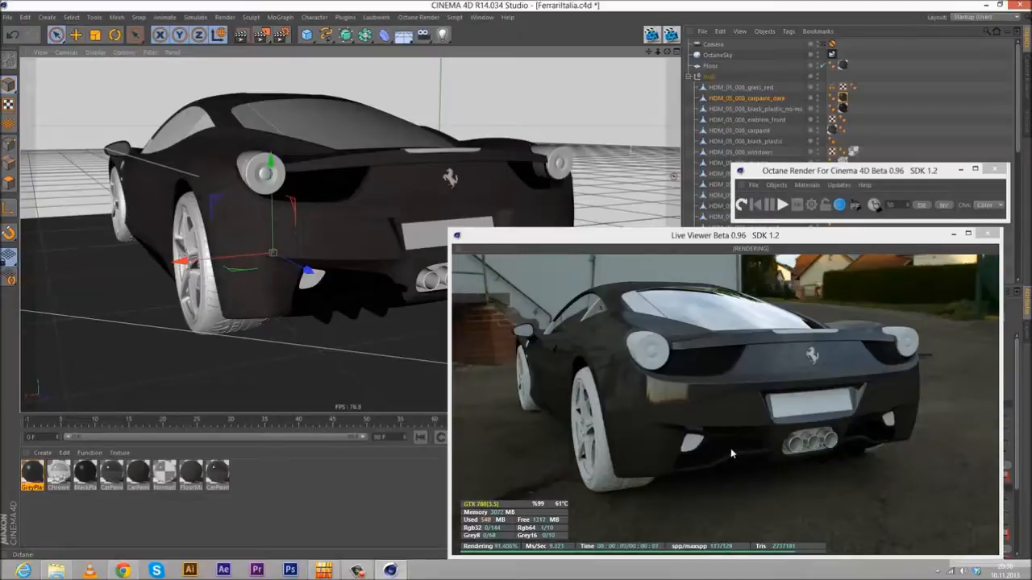
pyautogui.moveTo(1031, 47); pyautogui.dragTo(994, 49)
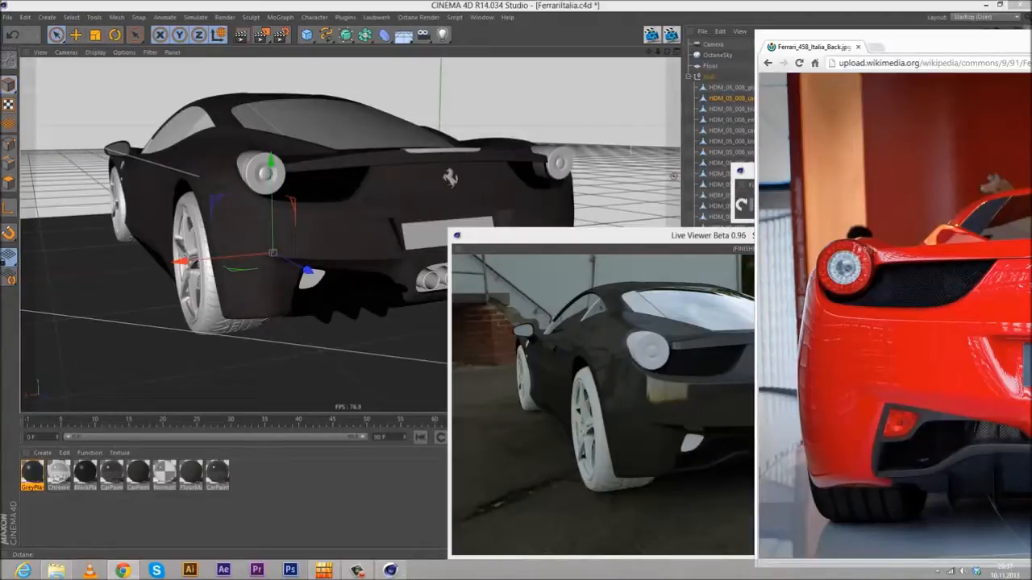
pyautogui.moveTo(1024, 37); pyautogui.dragTo(1031, 37)
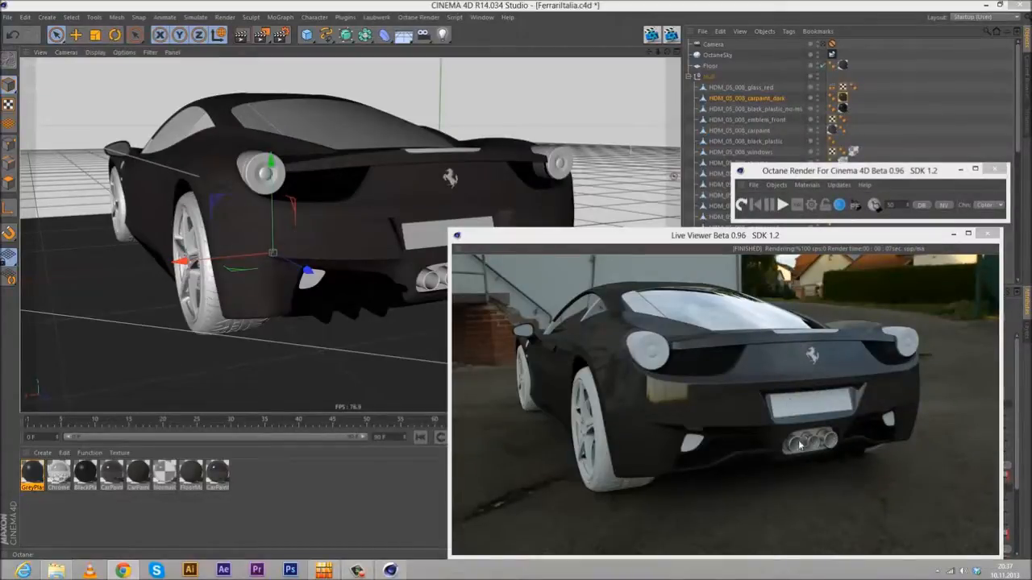
# - Select the HDM_05_008_black_plastic object around the exhaust pipes and assign the existing black plastic material to it
pyautogui.keyDown('alt'); pyautogui.moveTo(401, 295); pyautogui.dragTo(379, 269); pyautogui.keyUp('alt')
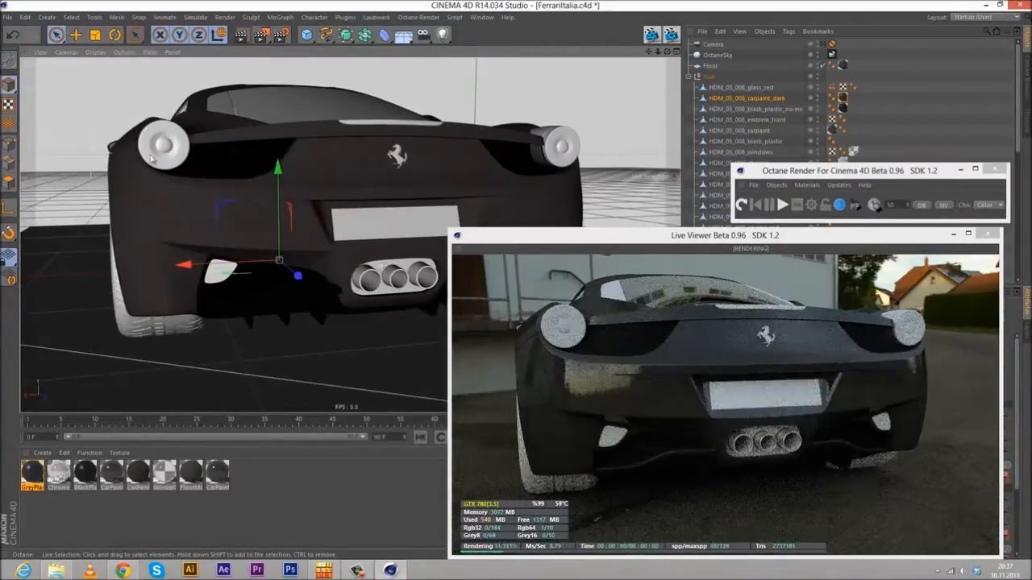
pyautogui.click(75, 34)
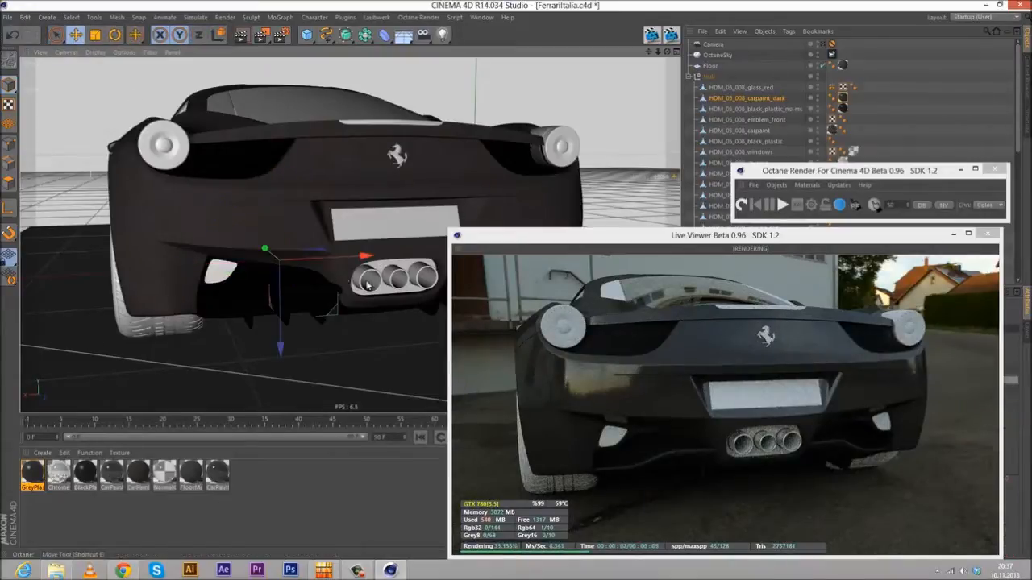
pyautogui.click(393, 272)
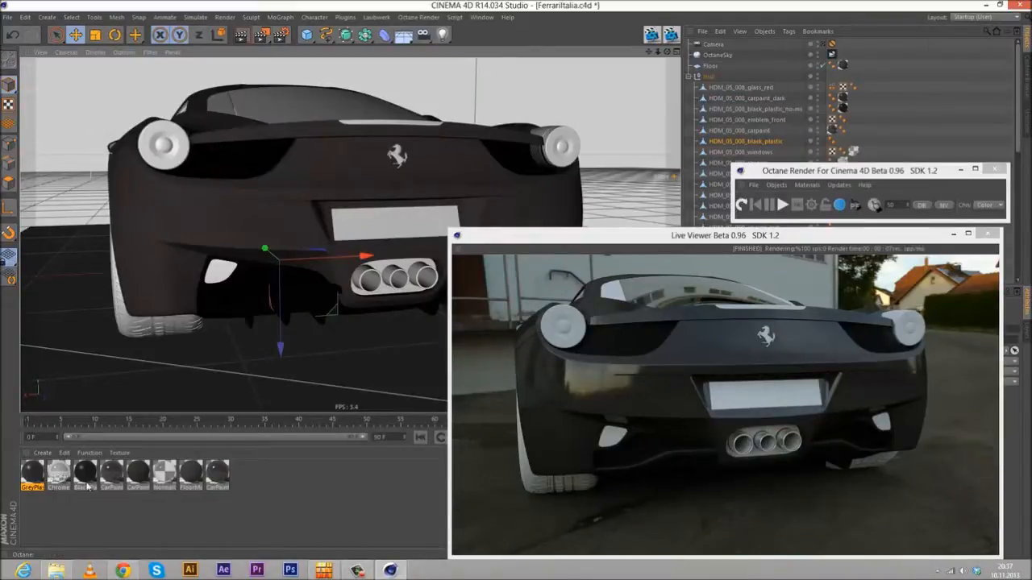
pyautogui.moveTo(88, 475)
pyautogui.mouseDown()
pyautogui.moveTo(552, 223)
pyautogui.moveTo(750, 156)
pyautogui.moveTo(761, 141)
pyautogui.mouseUp()
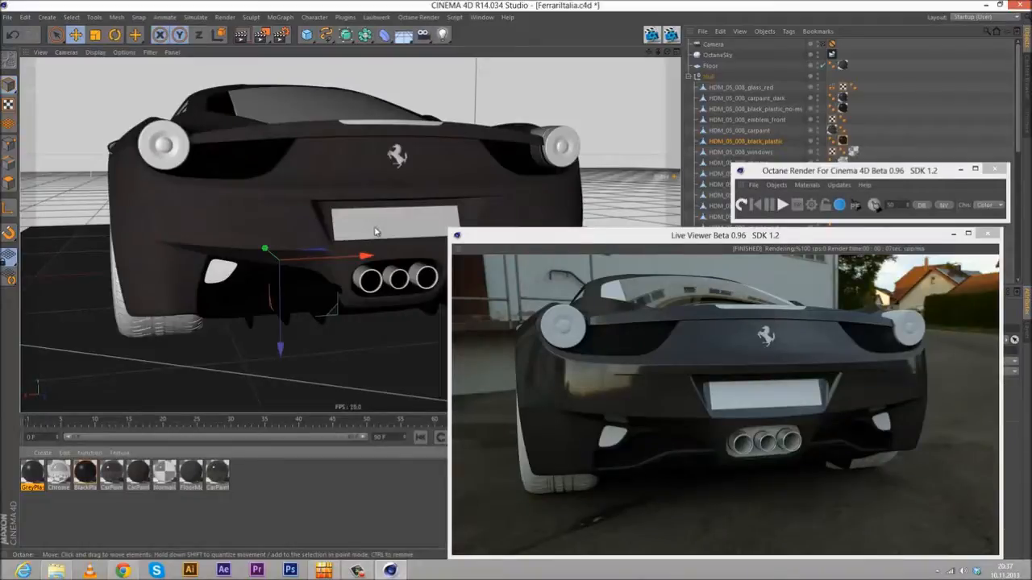
# - Select the tail lights' HDM_05_008_glass_red object and switch to Polygon mode
pyautogui.keyDown('alt'); pyautogui.moveTo(307, 232); pyautogui.dragTo(351, 280); pyautogui.keyUp('alt')
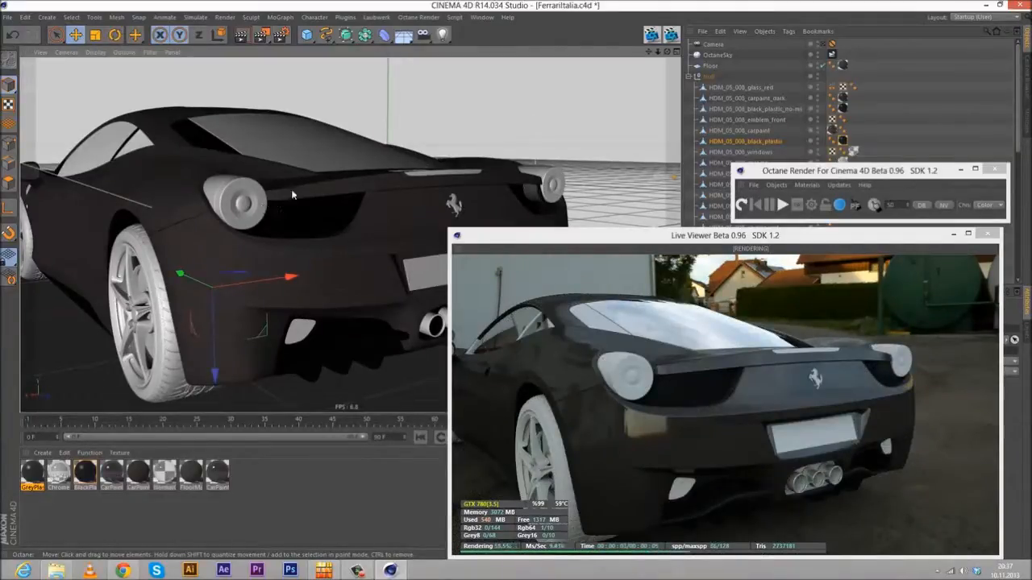
pyautogui.click(9, 84)
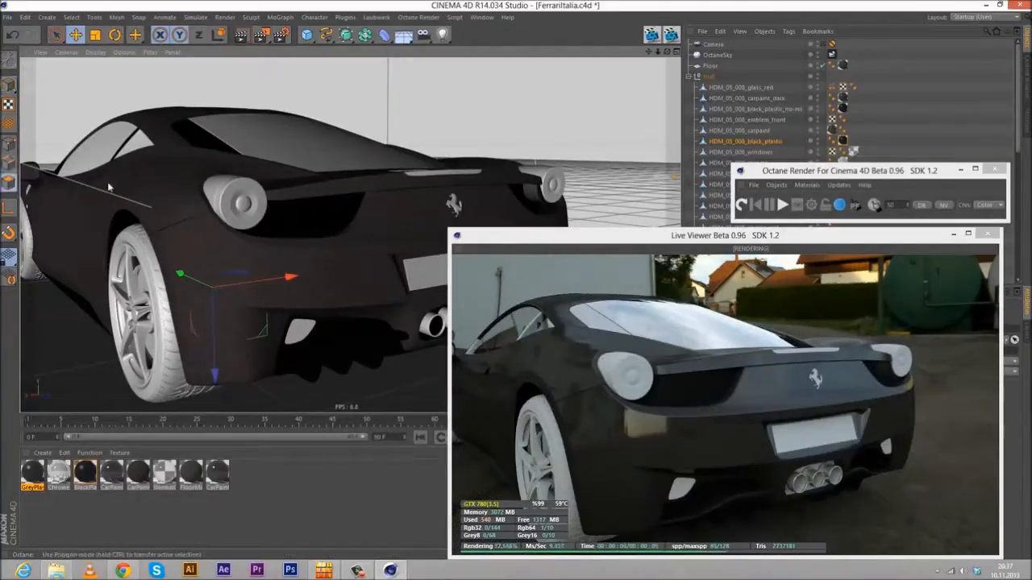
pyautogui.click(9, 83)
pyautogui.click(230, 194)
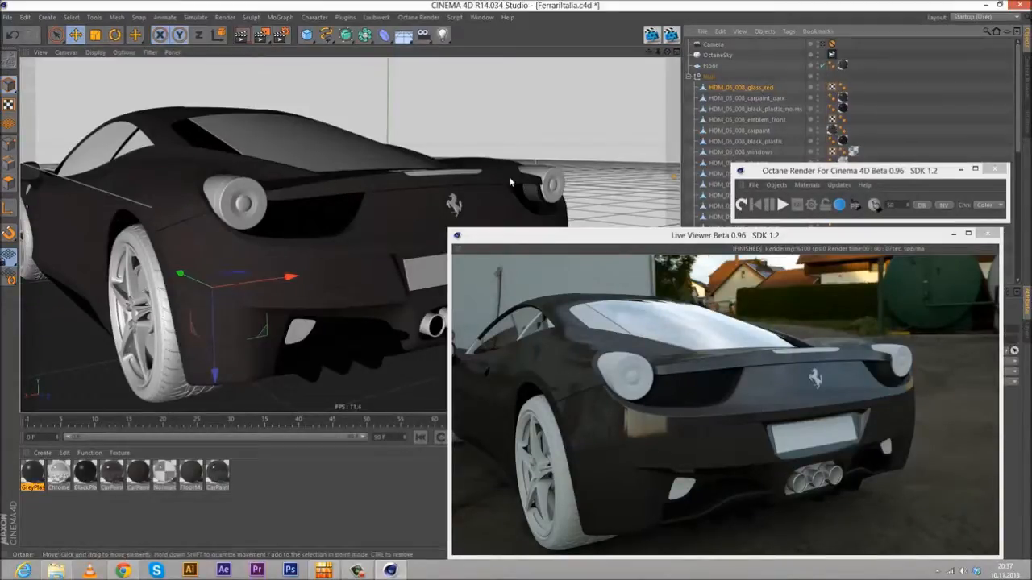
pyautogui.click(9, 183)
# - Examine the rear tail light's polygons up close and compare the light with the reference photo
pyautogui.scroll(1, 231, 200)
pyautogui.scroll(5, 231, 200)
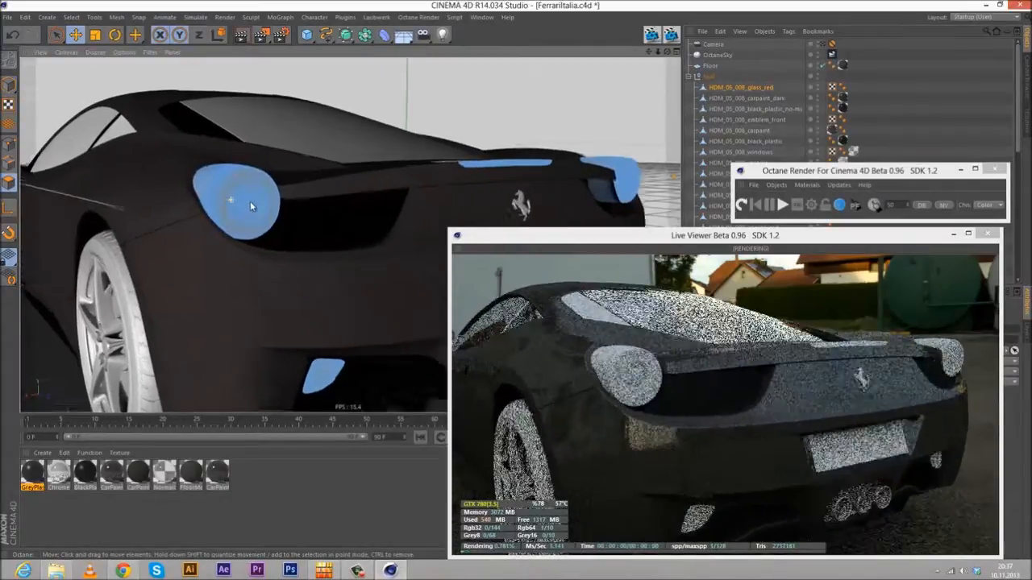
pyautogui.keyDown('alt'); pyautogui.moveTo(254, 200); pyautogui.dragTo(264, 216, button='right'); pyautogui.keyUp('alt')
pyautogui.keyDown('alt'); pyautogui.moveTo(213, 245); pyautogui.dragTo(200, 287); pyautogui.keyUp('alt')
pyautogui.keyDown('alt'); pyautogui.moveTo(255, 222); pyautogui.dragTo(267, 222, button='right'); pyautogui.keyUp('alt')
pyautogui.moveTo(267, 221)
pyautogui.keyDown('alt'); pyautogui.mouseDown()
pyautogui.moveTo(298, 204)
pyautogui.moveTo(287, 198)
pyautogui.moveTo(259, 211)
pyautogui.moveTo(265, 227)
pyautogui.mouseUp(); pyautogui.keyUp('alt')
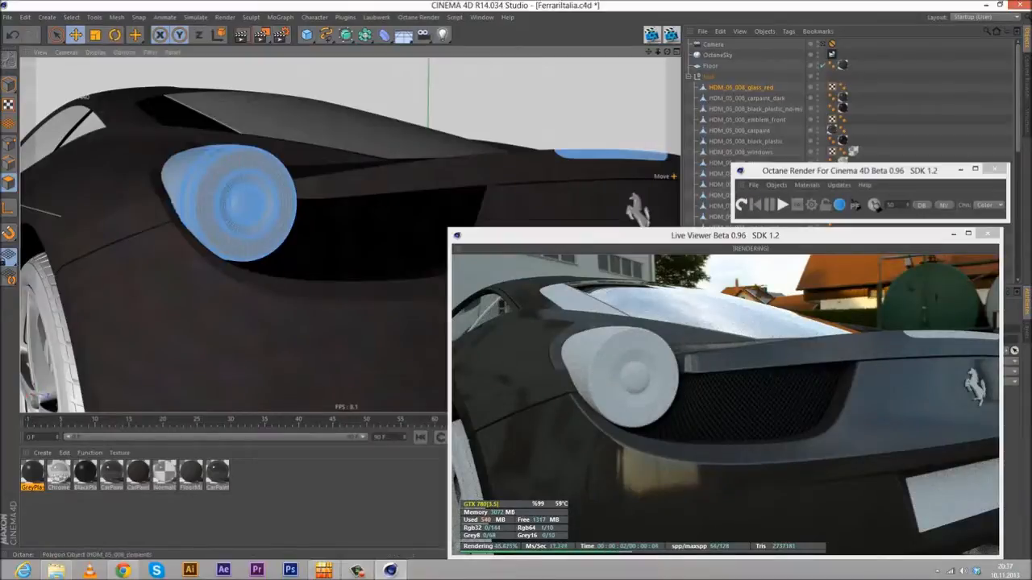
pyautogui.hotkey('alt', 'Tab')
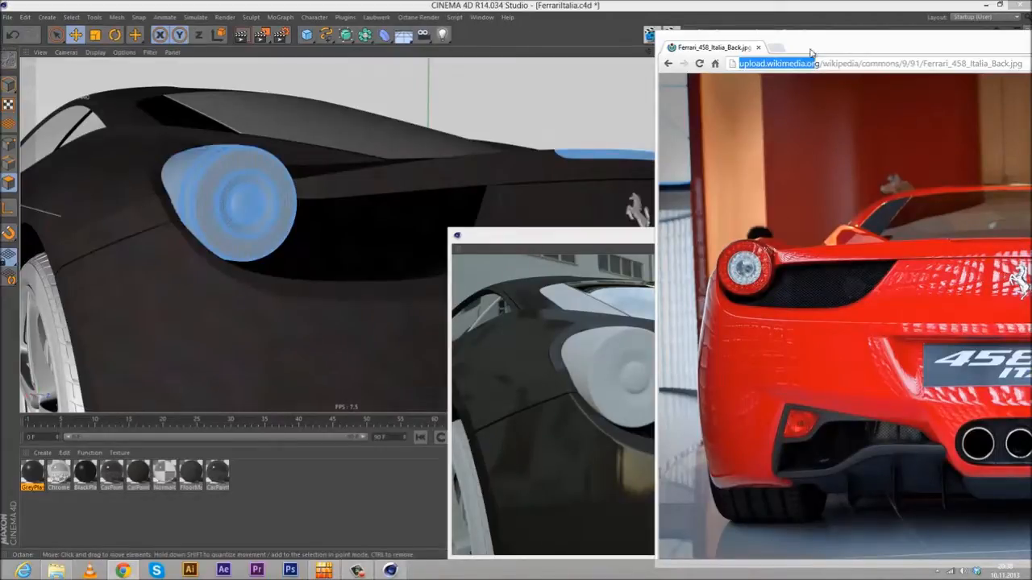
# - With Loop Selection, select the outermost polygon loop of the circular recess in the left tail light's face
pyautogui.moveTo(869, 53); pyautogui.dragTo(1031, 55)
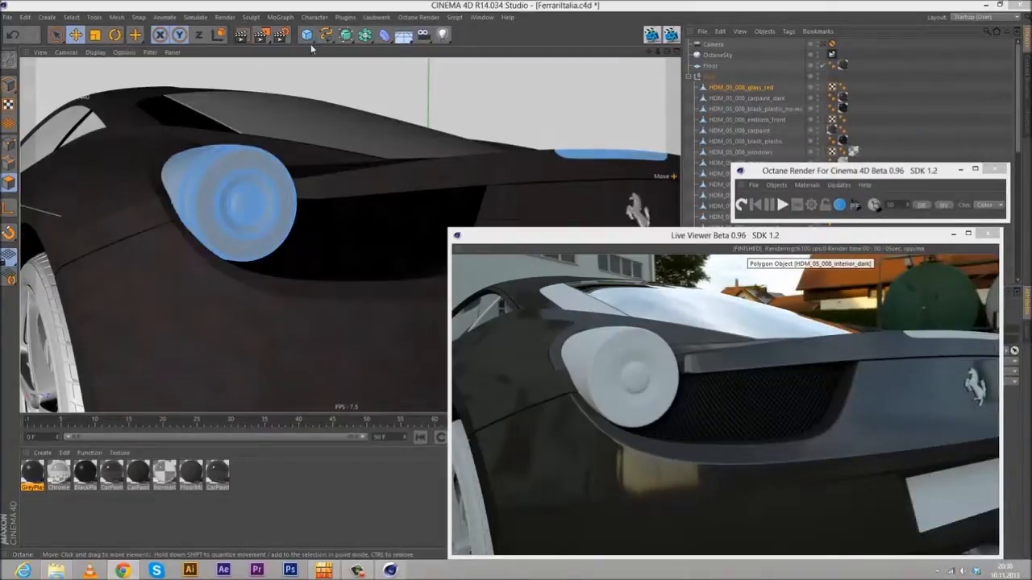
pyautogui.click(79, 18)
pyautogui.click(104, 92)
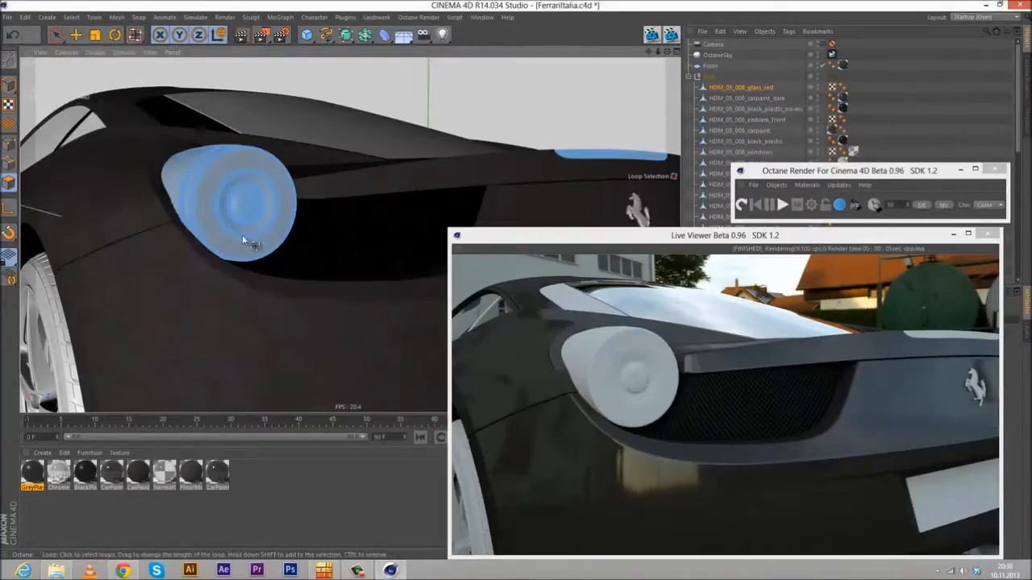
pyautogui.scroll(8, 225, 193)
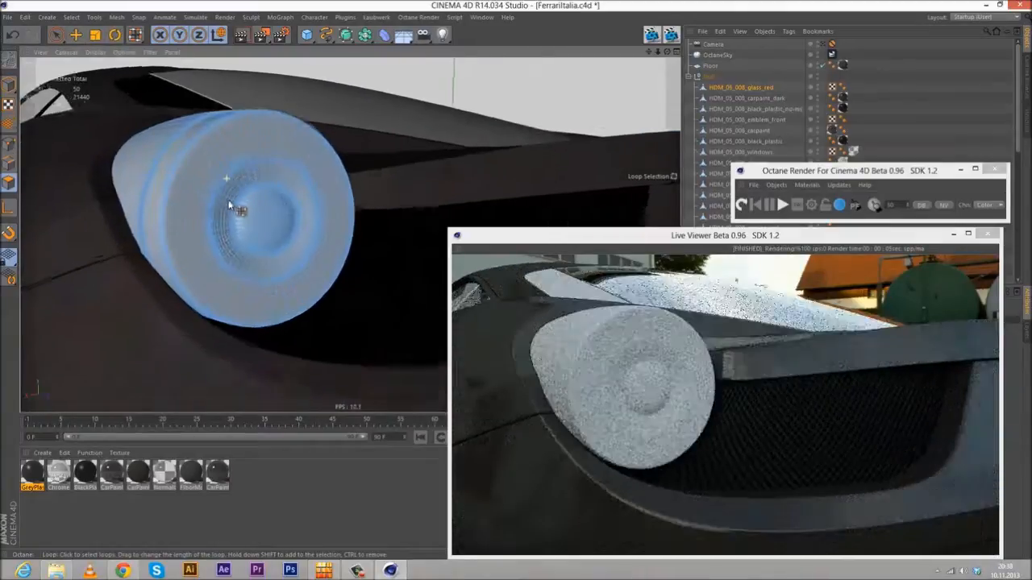
pyautogui.scroll(8, 233, 196)
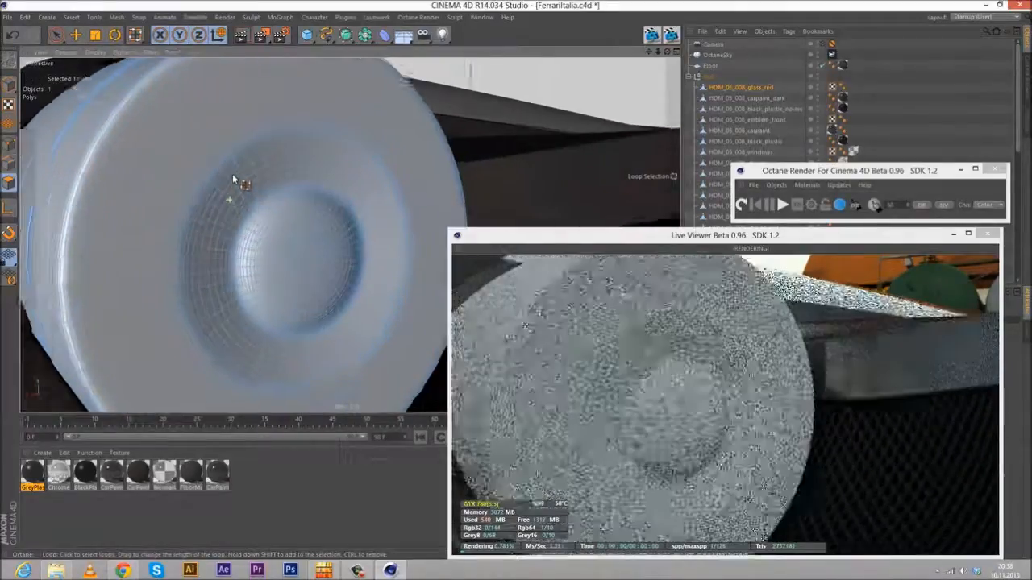
pyautogui.keyDown('alt'); pyautogui.moveTo(239, 199); pyautogui.dragTo(207, 171); pyautogui.keyUp('alt')
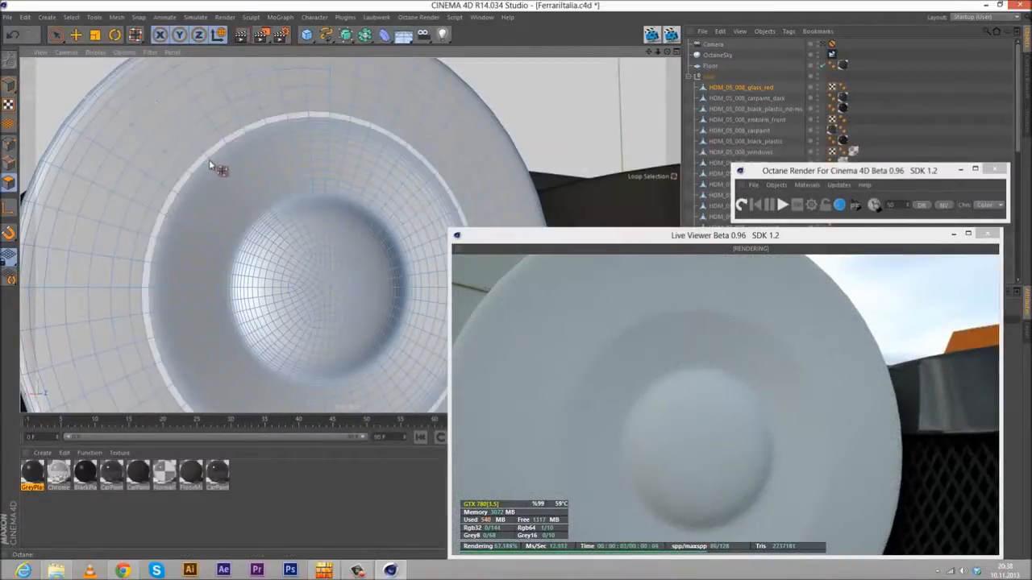
pyautogui.click(209, 164)
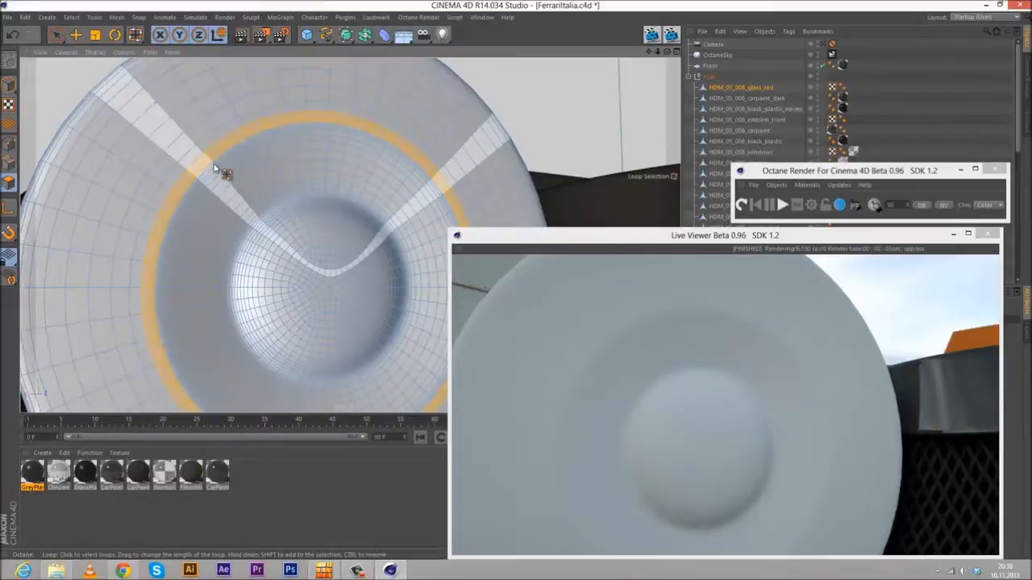
# - Add the recess's successive inner polygon loops to the selection, up to the edge of the left tail light's central dome
pyautogui.keyDown('shift'); pyautogui.click(213, 164); pyautogui.keyUp('shift')
pyautogui.keyDown('shift'); pyautogui.click(216, 168); pyautogui.keyUp('shift')
pyautogui.keyDown('shift'); pyautogui.click(220, 172); pyautogui.keyUp('shift')
pyautogui.keyDown('shift'); pyautogui.click(226, 178); pyautogui.keyUp('shift')
pyautogui.keyDown('shift'); pyautogui.click(231, 186); pyautogui.keyUp('shift')
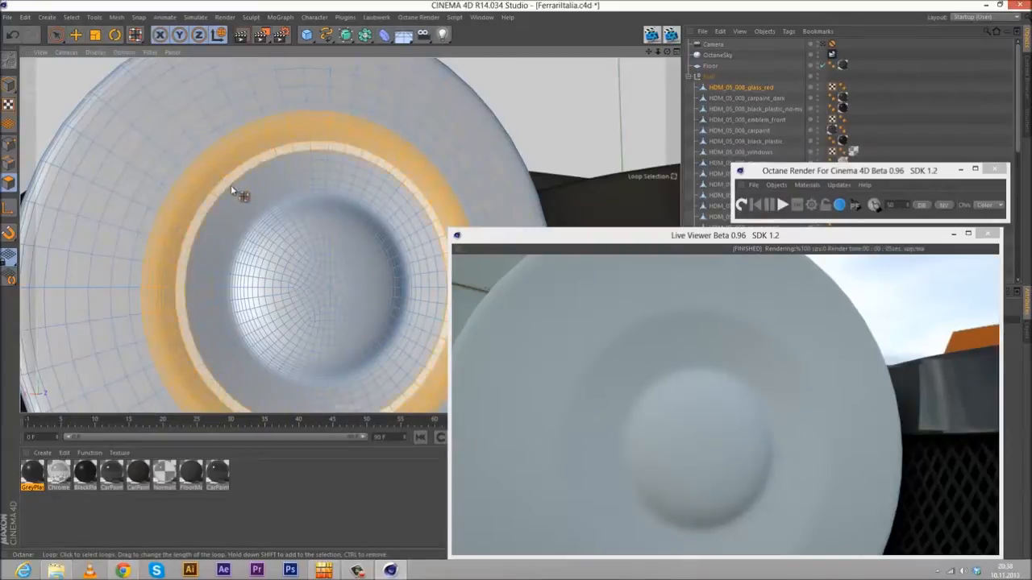
pyautogui.keyDown('shift'); pyautogui.click(236, 190); pyautogui.keyUp('shift')
pyautogui.keyDown('shift'); pyautogui.click(246, 198); pyautogui.keyUp('shift')
pyautogui.keyDown('shift'); pyautogui.click(247, 205); pyautogui.keyUp('shift')
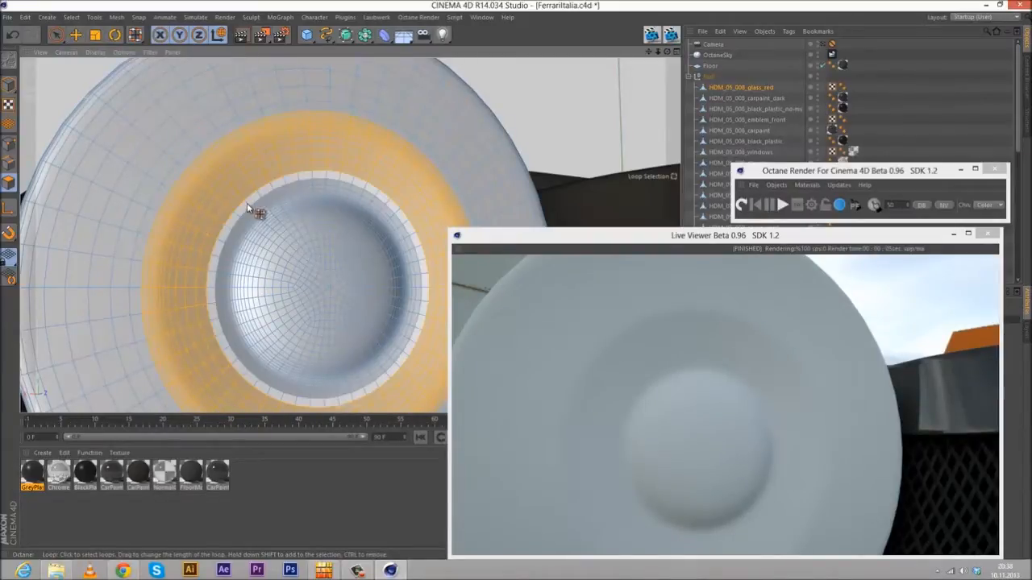
pyautogui.keyDown('shift'); pyautogui.click(253, 209); pyautogui.keyUp('shift')
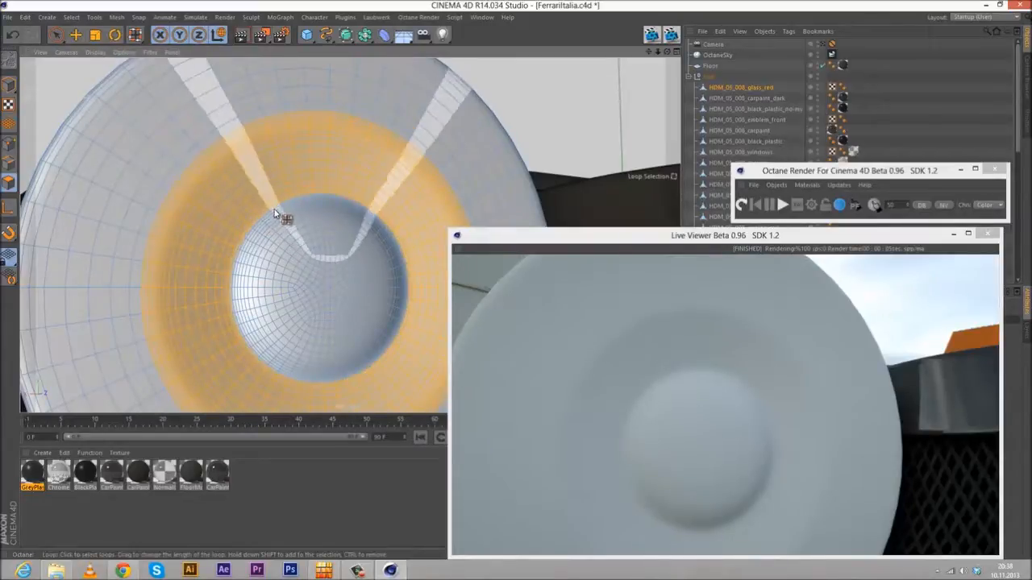
# - Extend the loop selection across the left tail light's central dome, up to the small hexagonal area at its center
pyautogui.scroll(3, 277, 215)
pyautogui.scroll(-2, 278, 220)
pyautogui.scroll(-3, 243, 182)
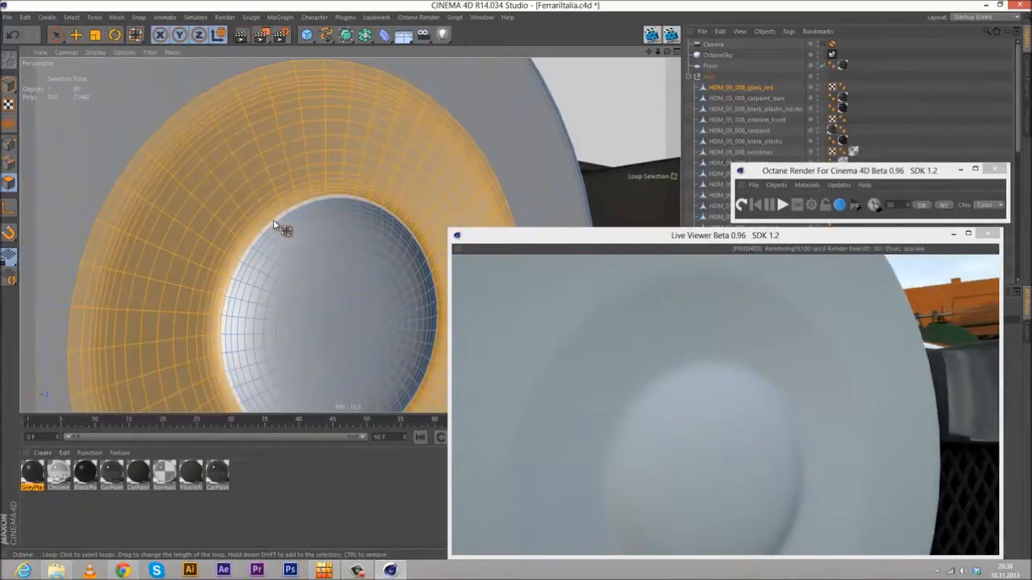
pyautogui.keyDown('shift'); pyautogui.click(286, 235); pyautogui.keyUp('shift')
pyautogui.keyDown('shift'); pyautogui.click(293, 246); pyautogui.keyUp('shift')
pyautogui.keyDown('shift'); pyautogui.click(294, 249); pyautogui.keyUp('shift')
pyautogui.keyDown('shift'); pyautogui.click(303, 256); pyautogui.keyUp('shift')
pyautogui.keyDown('shift'); pyautogui.click(309, 261); pyautogui.keyUp('shift')
pyautogui.keyDown('shift'); pyautogui.click(311, 289); pyautogui.keyUp('shift')
pyautogui.keyDown('shift'); pyautogui.click(319, 305); pyautogui.keyUp('shift')
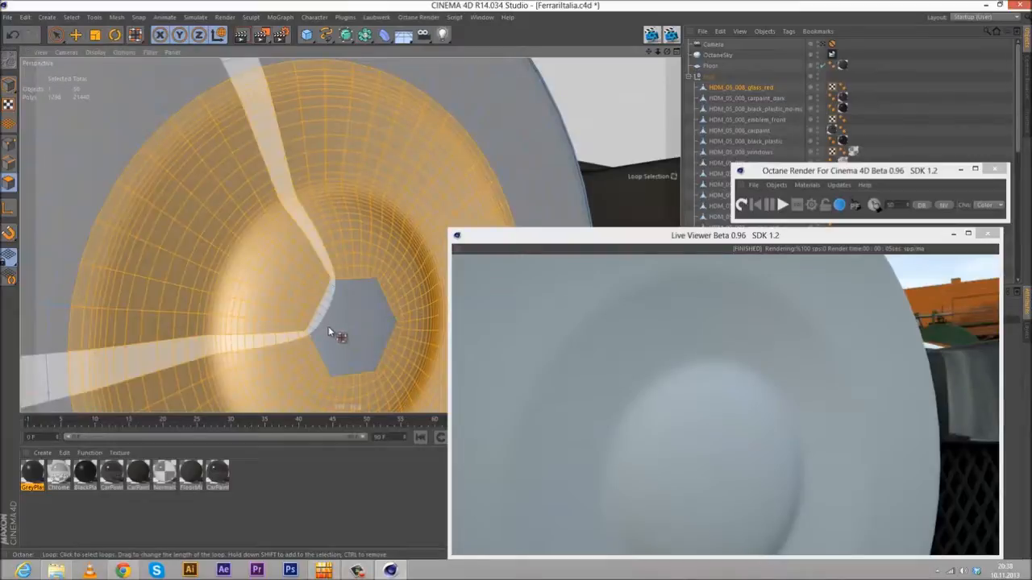
# - Set the Live Selection radius to 13 and add the remaining hexagonal center polygons of the left tail light's dome
pyautogui.click(56, 35)
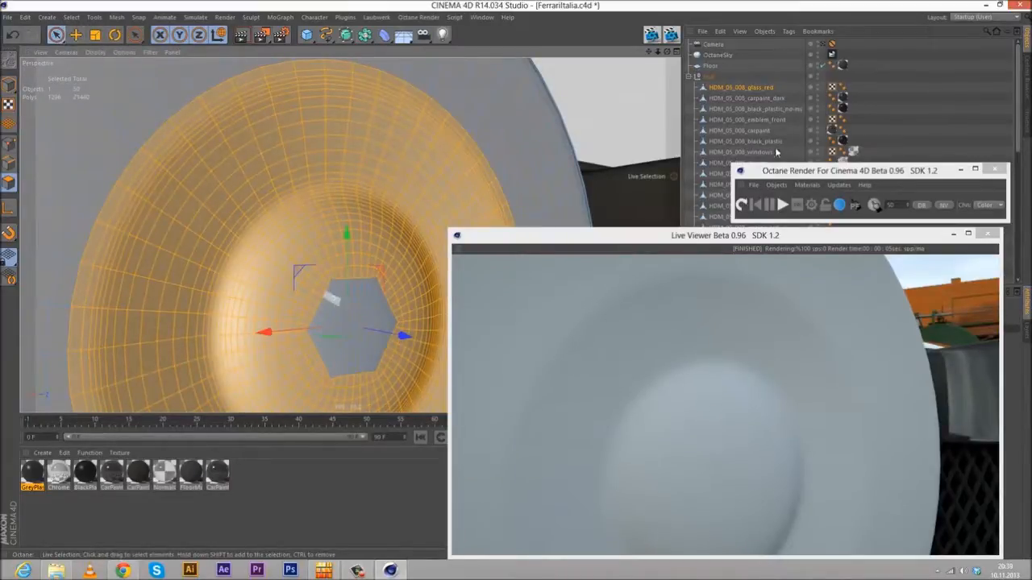
pyautogui.moveTo(775, 240); pyautogui.dragTo(397, 240)
pyautogui.click(816, 337)
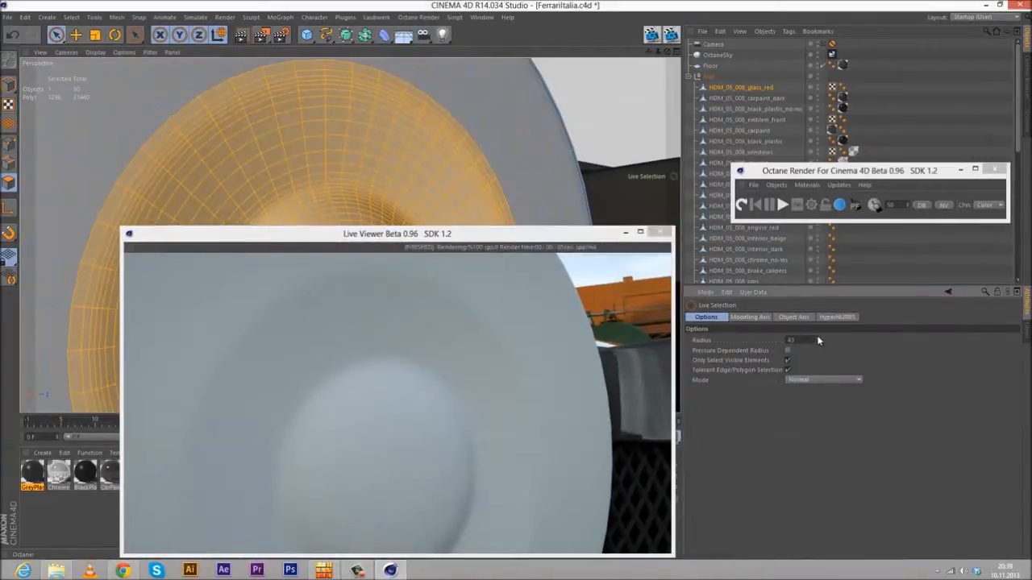
pyautogui.moveTo(445, 239); pyautogui.dragTo(796, 237)
pyautogui.moveTo(342, 276)
pyautogui.mouseDown()
pyautogui.moveTo(320, 362)
pyautogui.moveTo(370, 357)
pyautogui.mouseUp()
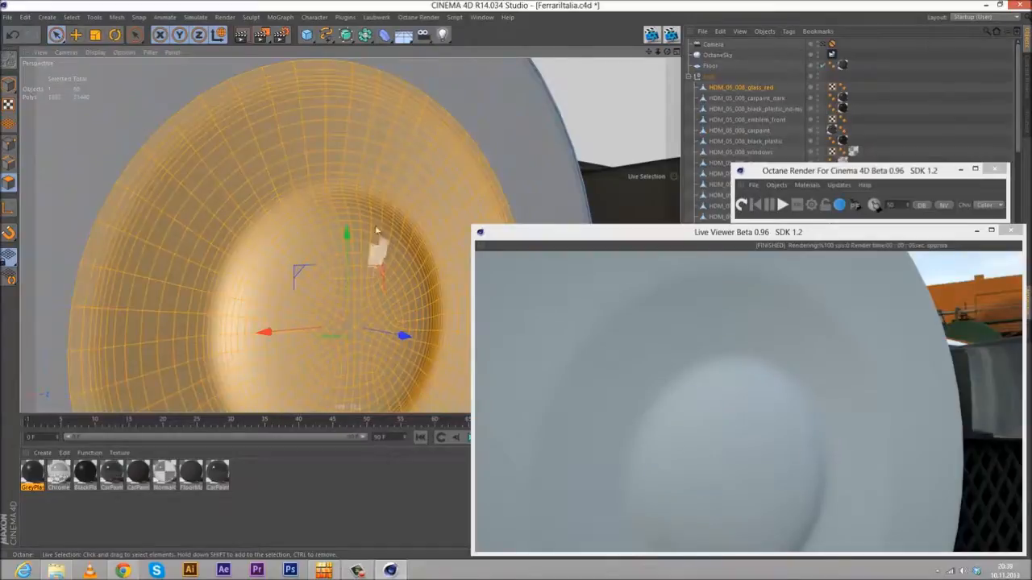
# - Zoom out to the whole car and close the Live Viewer
pyautogui.scroll(-6, 373, 244)
pyautogui.press('h')
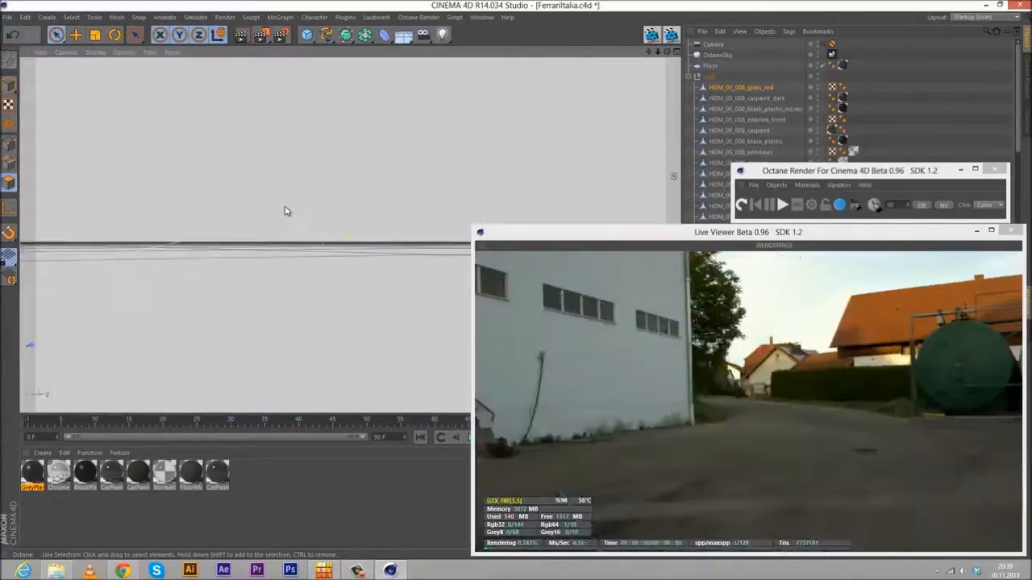
pyautogui.scroll(-4, 330, 229)
pyautogui.keyDown('alt'); pyautogui.moveTo(237, 288); pyautogui.dragTo(283, 279, button='middle'); pyautogui.keyUp('alt')
pyautogui.scroll(6, 284, 279)
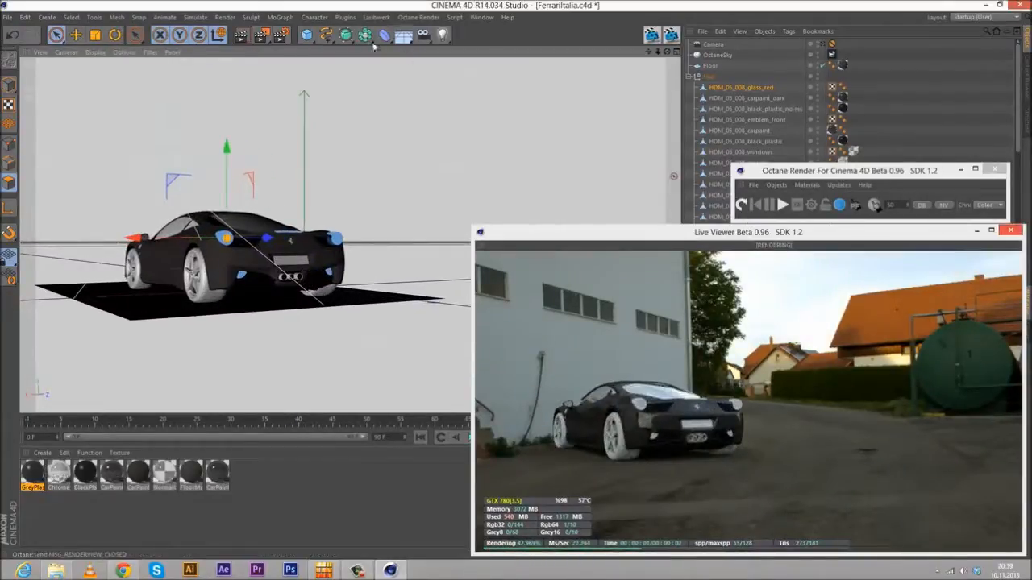
pyautogui.click(305, 5)
# - Store the left tail light's selected recess and dome polygons as a polygon selection with Set Selection
pyautogui.scroll(8, 221, 258)
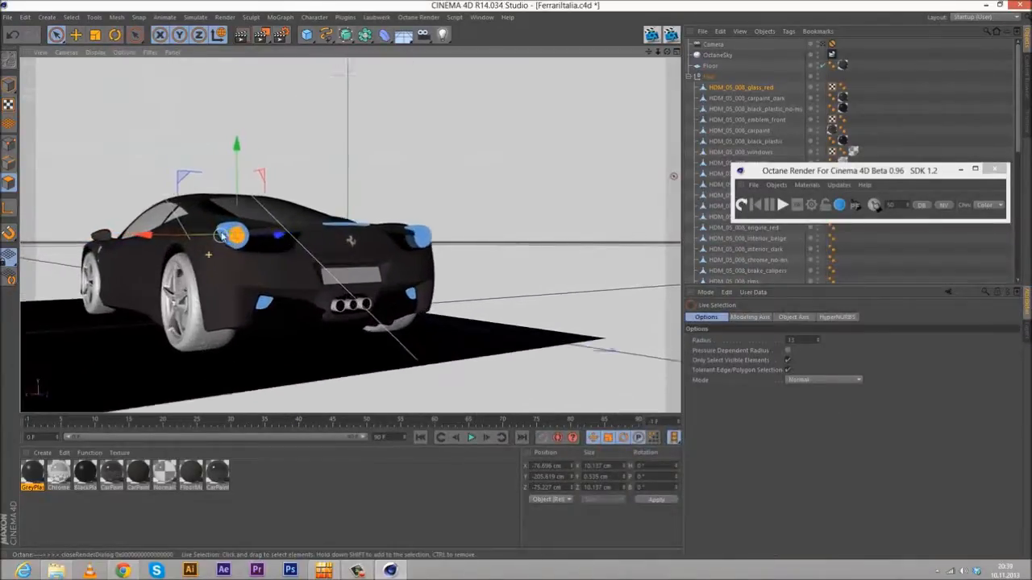
pyautogui.scroll(10, 232, 235)
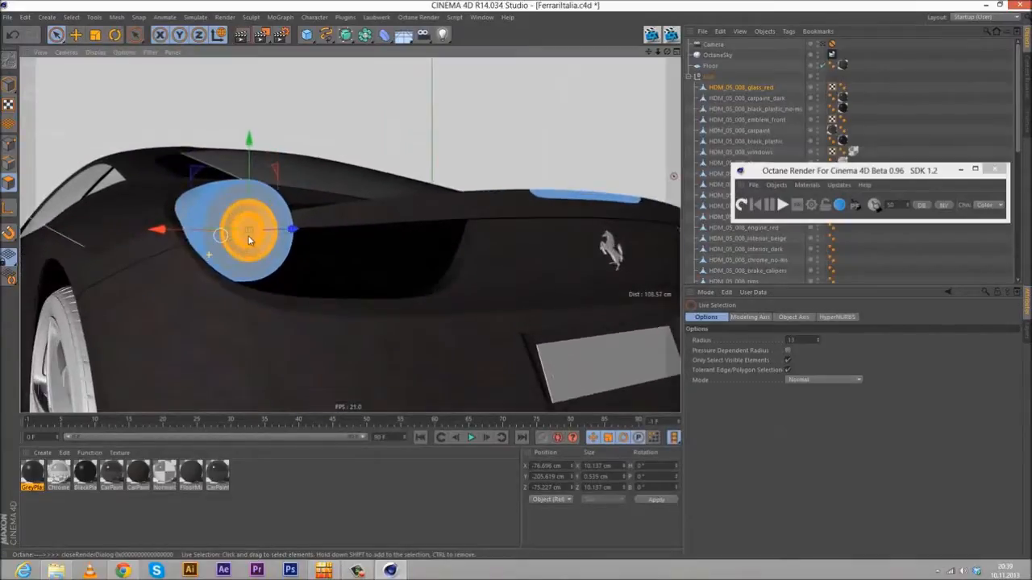
pyautogui.scroll(2, 226, 233)
pyautogui.keyDown('alt'); pyautogui.moveTo(348, 154); pyautogui.dragTo(353, 182); pyautogui.keyUp('alt')
pyautogui.click(72, 17)
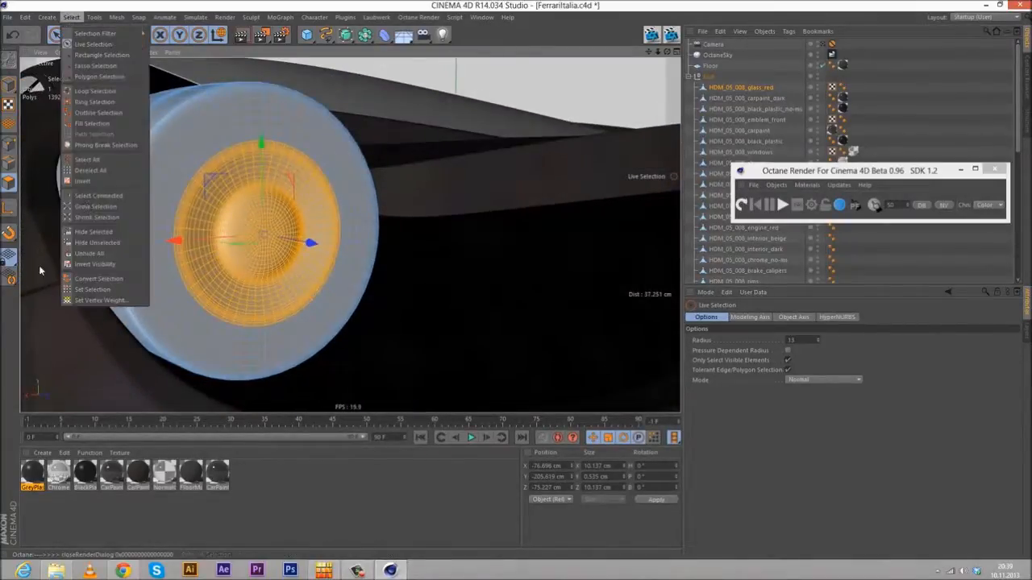
pyautogui.click(86, 290)
# - With Loop Selection, add the outer polygon loops of the circular recess on the right tail light to the selection
pyautogui.keyDown('alt'); pyautogui.moveTo(530, 217); pyautogui.dragTo(103, 201, button='middle'); pyautogui.keyUp('alt')
pyautogui.scroll(-5, 207, 195)
pyautogui.keyDown('alt'); pyautogui.moveTo(396, 171); pyautogui.dragTo(3, 43); pyautogui.keyUp('alt')
pyautogui.click(72, 17)
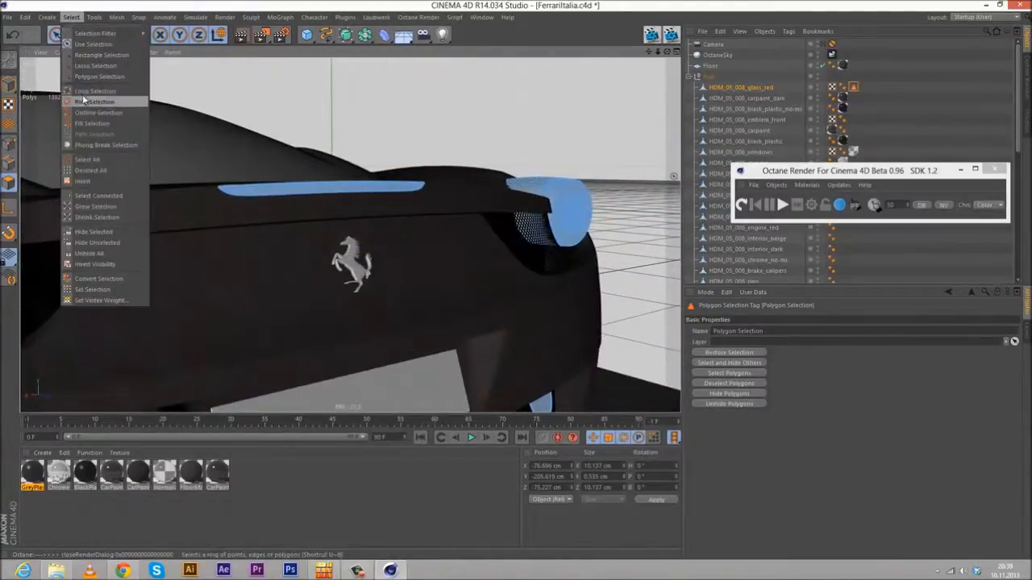
pyautogui.click(93, 99)
pyautogui.keyDown('alt'); pyautogui.moveTo(129, 129); pyautogui.dragTo(273, 217); pyautogui.keyUp('alt')
pyautogui.scroll(12, 412, 212)
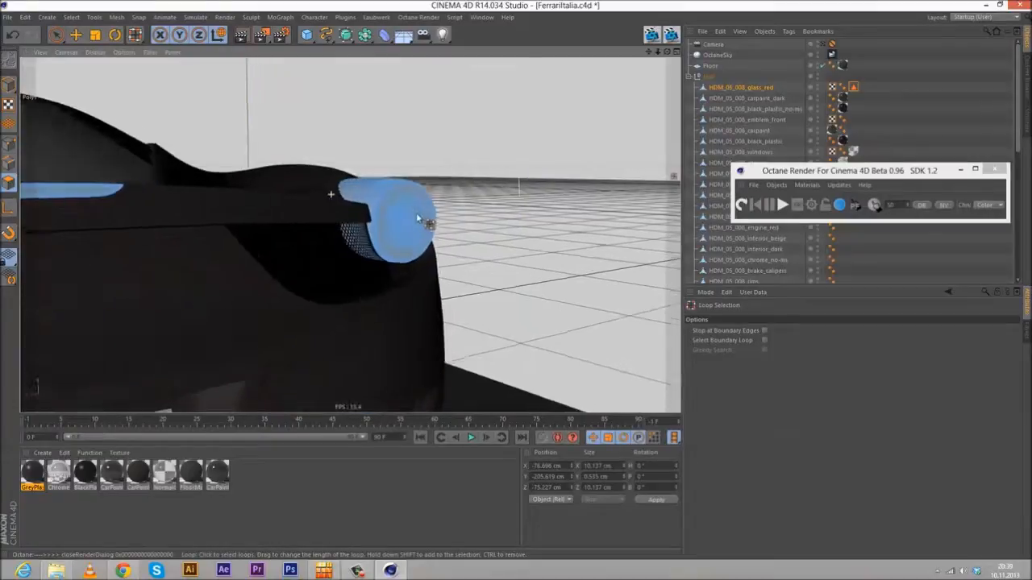
pyautogui.scroll(8, 390, 201)
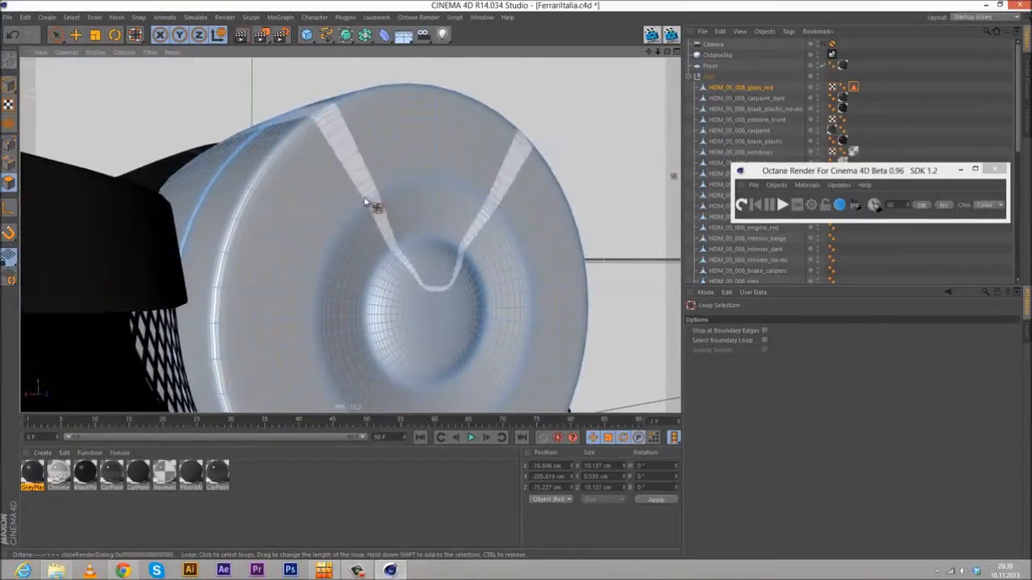
pyautogui.keyDown('shift'); pyautogui.click(364, 200); pyautogui.keyUp('shift')
pyautogui.scroll(1, 376, 205)
pyautogui.scroll(3, 377, 206)
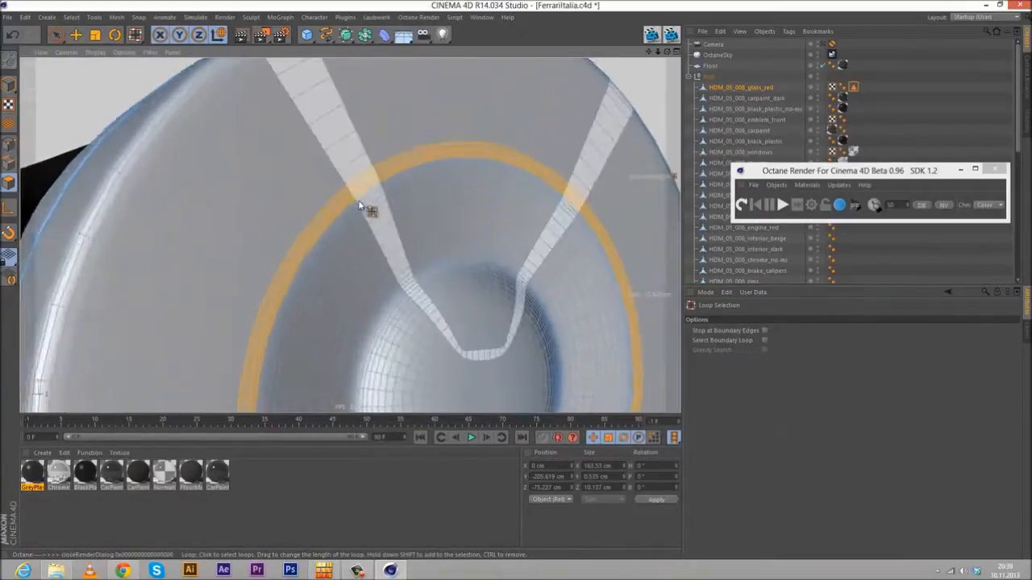
pyautogui.keyDown('shift'); pyautogui.click(359, 208); pyautogui.keyUp('shift')
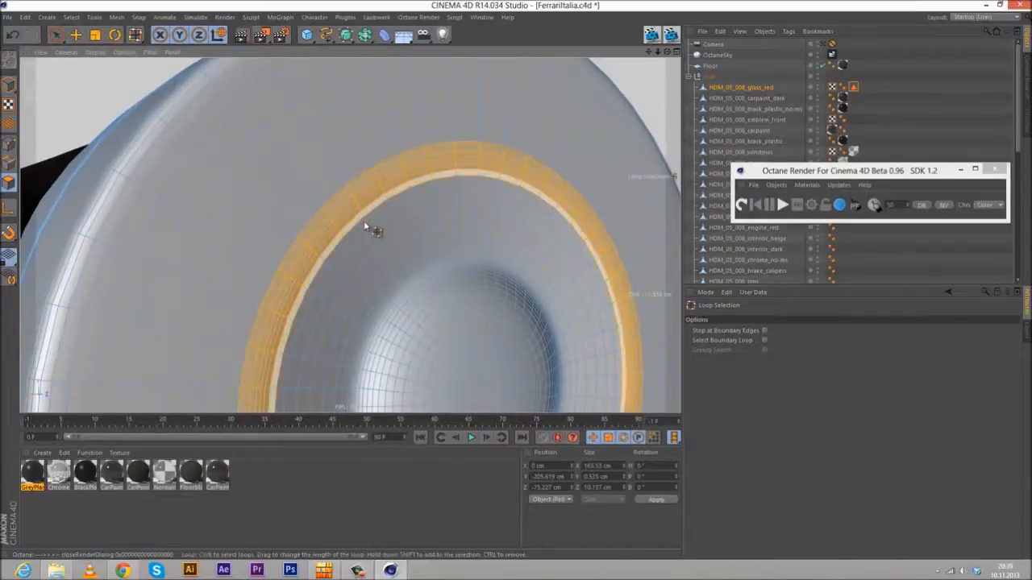
# - Add the rest of the right tail light's recess loops to the selection, up to the edge of its dome
pyautogui.keyDown('shift'); pyautogui.click(379, 240); pyautogui.keyUp('shift')
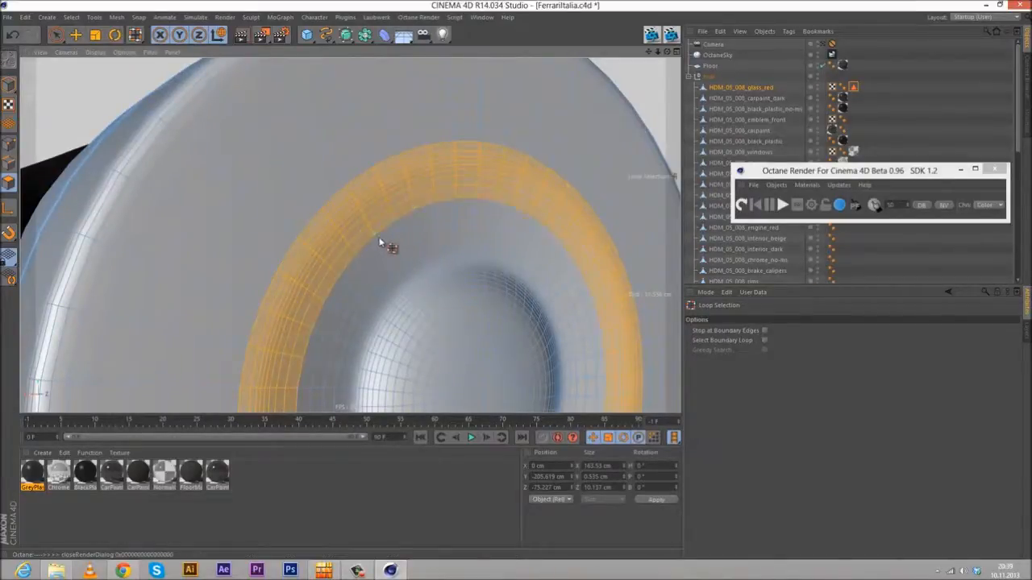
pyautogui.keyDown('shift'); pyautogui.click(382, 254); pyautogui.keyUp('shift')
pyautogui.keyDown('shift'); pyautogui.click(388, 271); pyautogui.keyUp('shift')
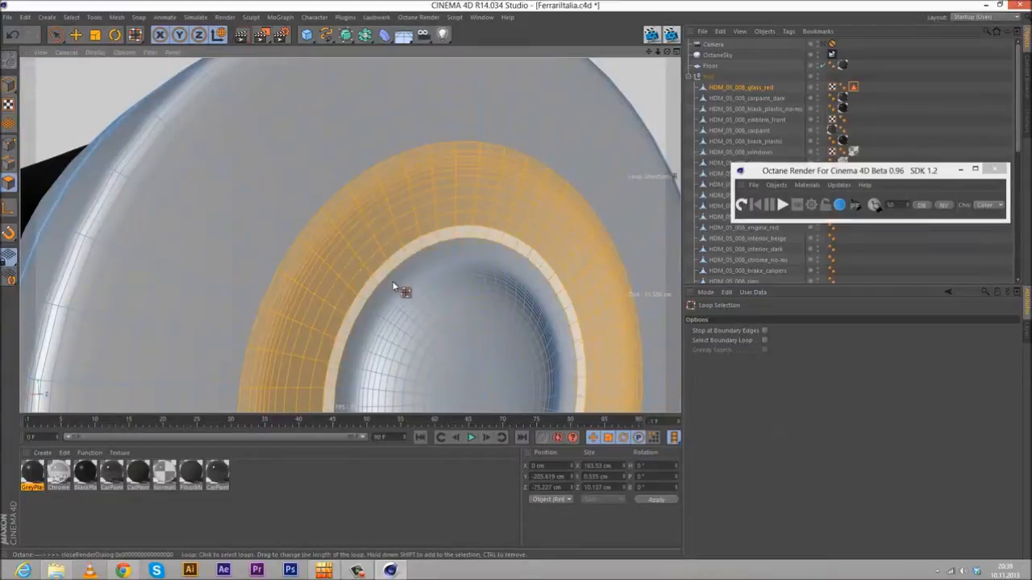
pyautogui.keyDown('shift'); pyautogui.click(394, 287); pyautogui.keyUp('shift')
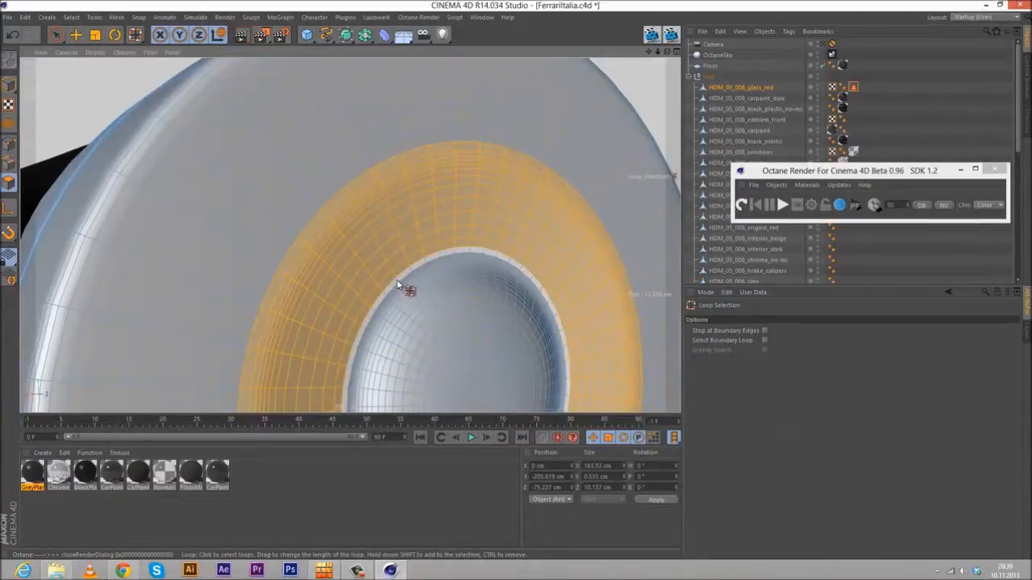
pyautogui.keyDown('shift'); pyautogui.click(399, 289); pyautogui.keyUp('shift')
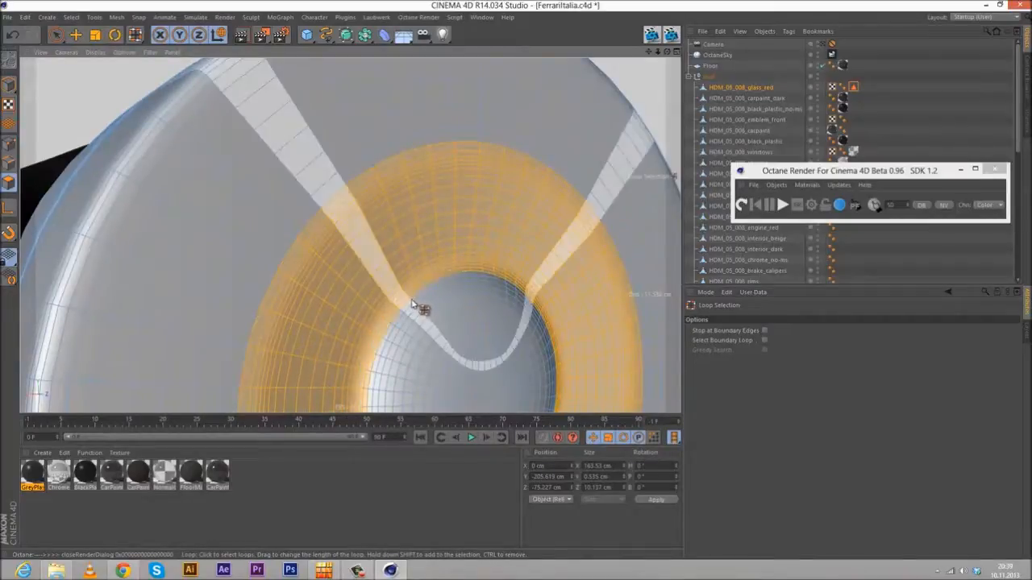
# - Extend the loop selection across the right tail light's central dome, up to the hexagonal area at its center
pyautogui.keyDown('shift'); pyautogui.click(413, 303); pyautogui.keyUp('shift')
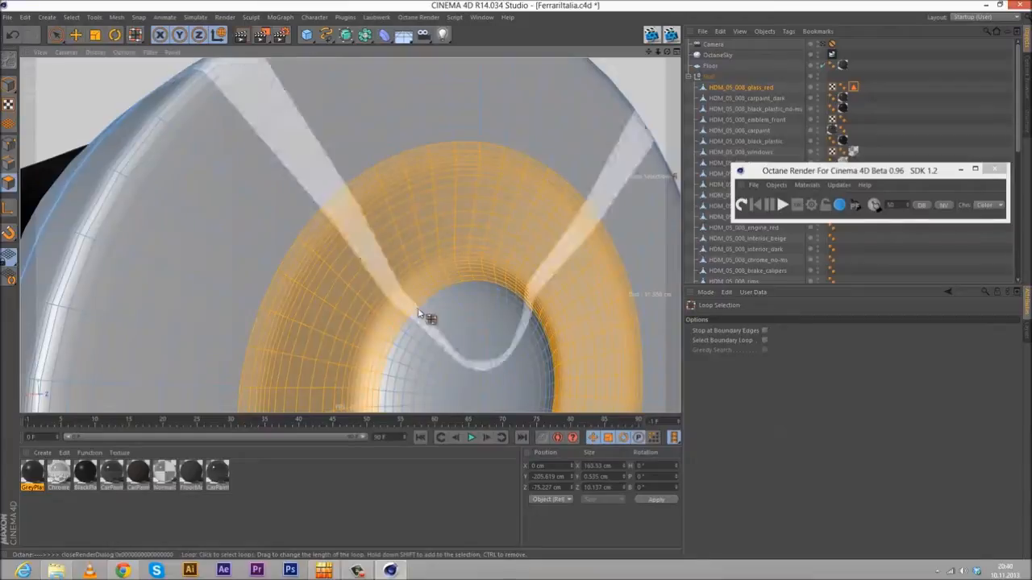
pyautogui.keyDown('shift'); pyautogui.click(422, 314); pyautogui.keyUp('shift')
pyautogui.keyDown('shift'); pyautogui.click(427, 318); pyautogui.keyUp('shift')
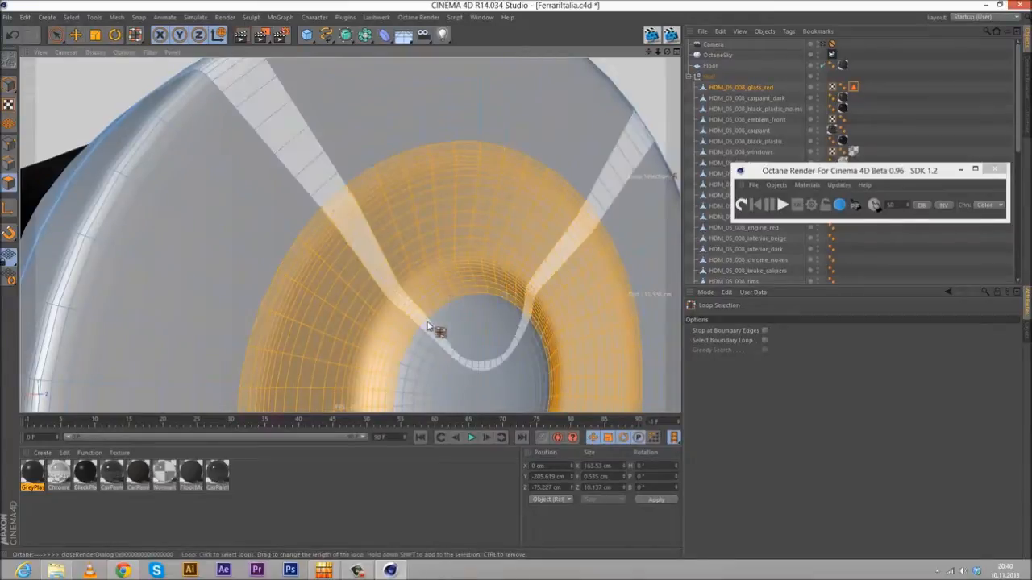
pyautogui.keyDown('alt'); pyautogui.moveTo(424, 303); pyautogui.dragTo(349, 217, button='middle'); pyautogui.keyUp('alt')
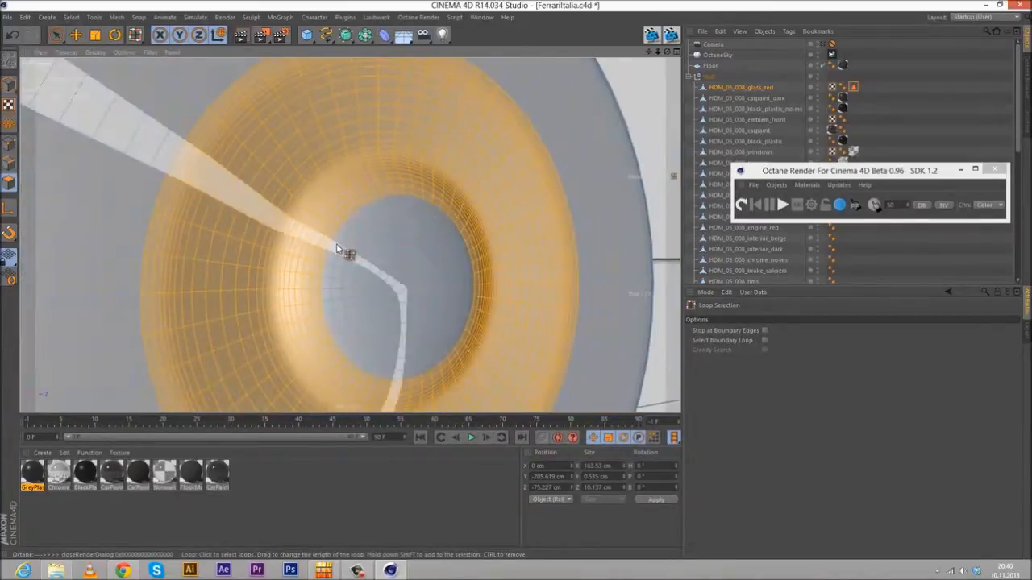
pyautogui.moveTo(338, 249)
pyautogui.keyDown('alt'); pyautogui.mouseDown()
pyautogui.moveTo(362, 267)
pyautogui.moveTo(350, 249)
pyautogui.mouseUp(); pyautogui.keyUp('alt')
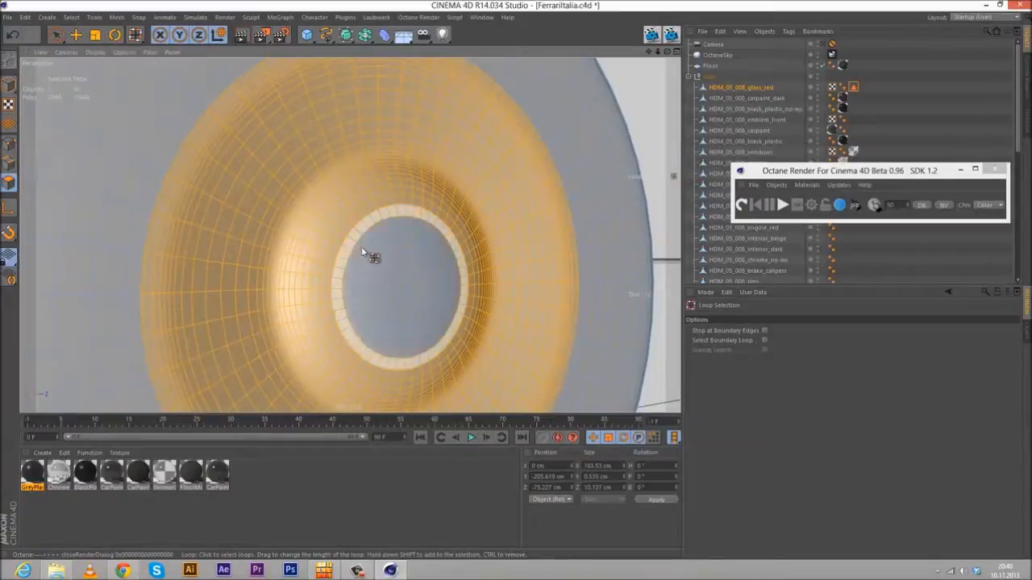
pyautogui.keyDown('shift'); pyautogui.click(362, 249); pyautogui.keyUp('shift')
pyautogui.keyDown('shift'); pyautogui.click(369, 266); pyautogui.keyUp('shift')
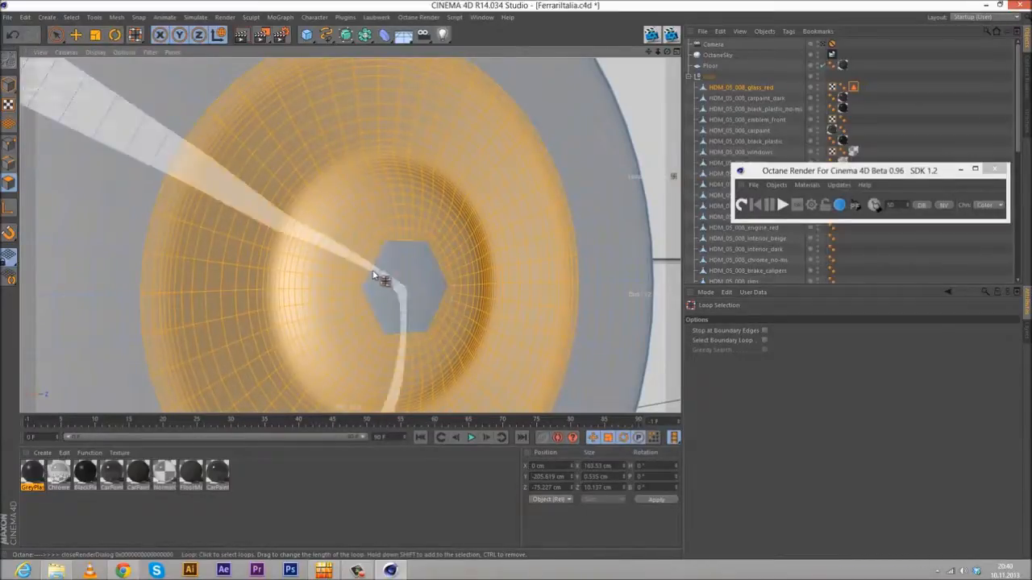
# - Fill in the unselected hexagonal center of the right tail light's dome with Live Selection and store the polygons with Set Selection
pyautogui.press('9')
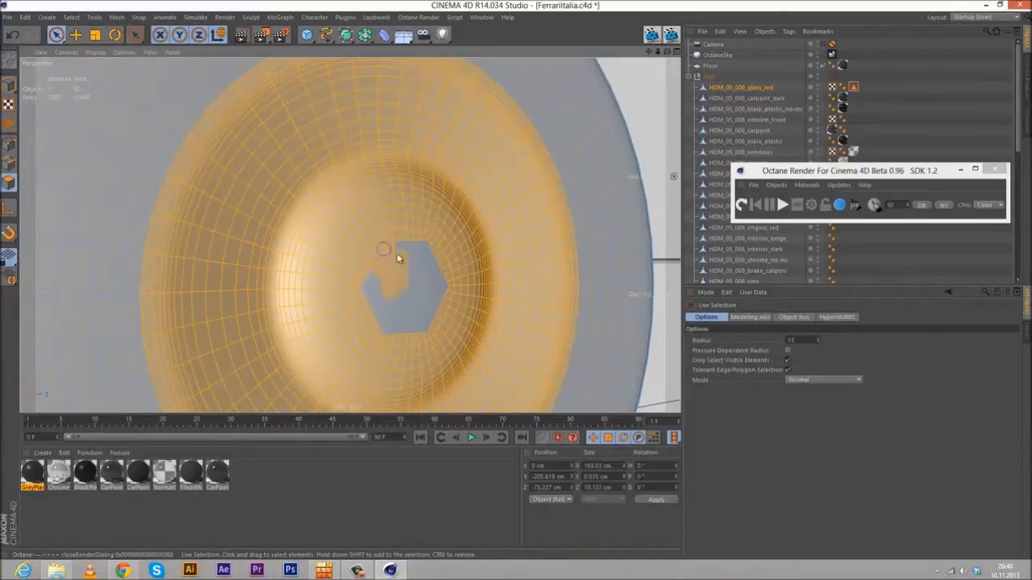
pyautogui.moveTo(419, 252)
pyautogui.keyDown('shift'); pyautogui.mouseDown()
pyautogui.moveTo(438, 288)
pyautogui.moveTo(433, 301)
pyautogui.moveTo(372, 302)
pyautogui.mouseUp(); pyautogui.keyUp('shift')
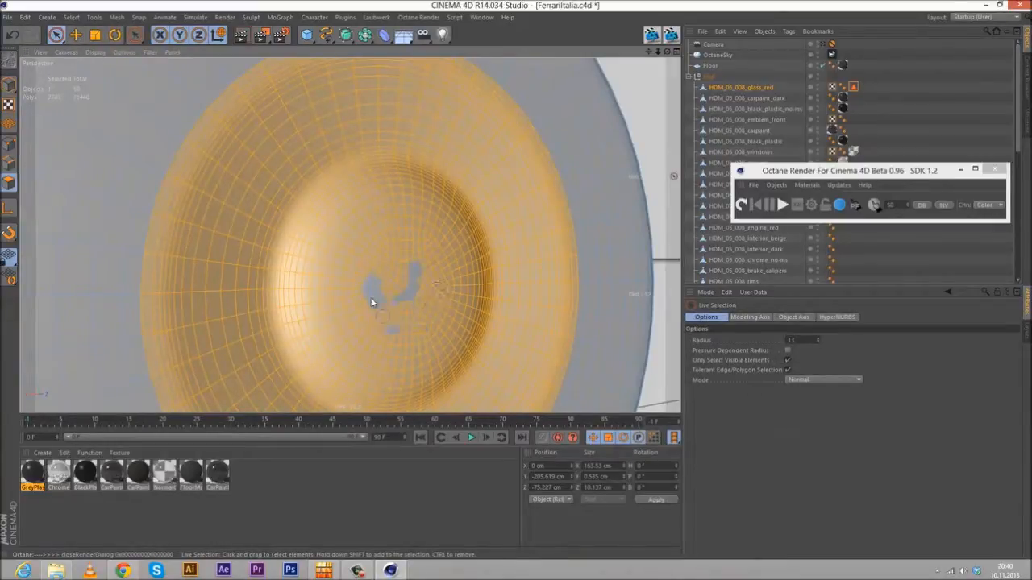
pyautogui.keyDown('alt'); pyautogui.moveTo(404, 270); pyautogui.dragTo(339, 222); pyautogui.keyUp('alt')
pyautogui.click(71, 17)
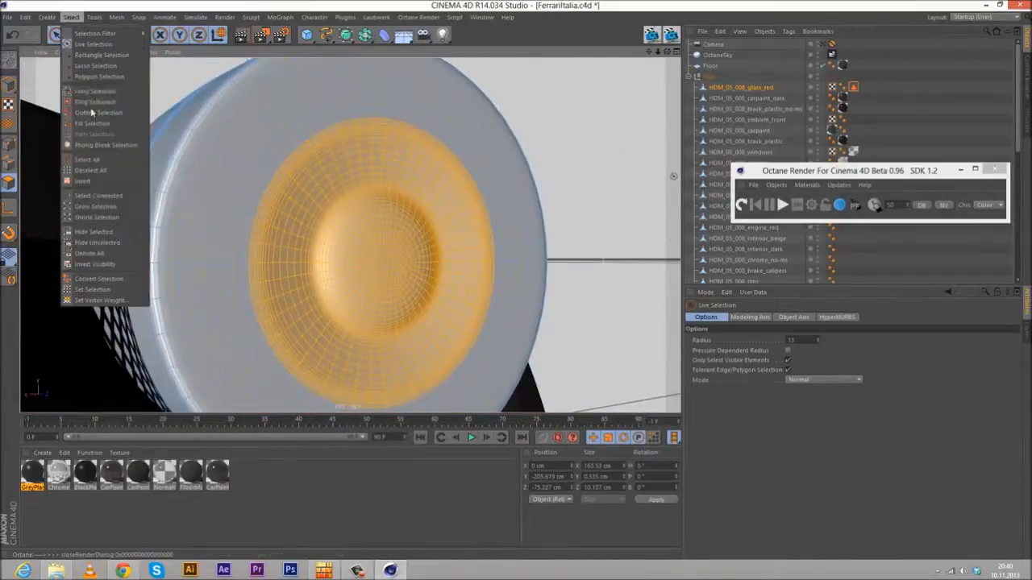
pyautogui.click(90, 289)
# - Hide the HDM_05_008_chrome_no-ms object in the editor to expose the inner side of the left tail light's glass
pyautogui.keyDown('alt'); pyautogui.moveTo(295, 290); pyautogui.dragTo(480, 236); pyautogui.keyUp('alt')
pyautogui.scroll(5, 443, 237)
pyautogui.keyDown('alt'); pyautogui.moveTo(279, 172); pyautogui.dragTo(207, 177); pyautogui.keyUp('alt')
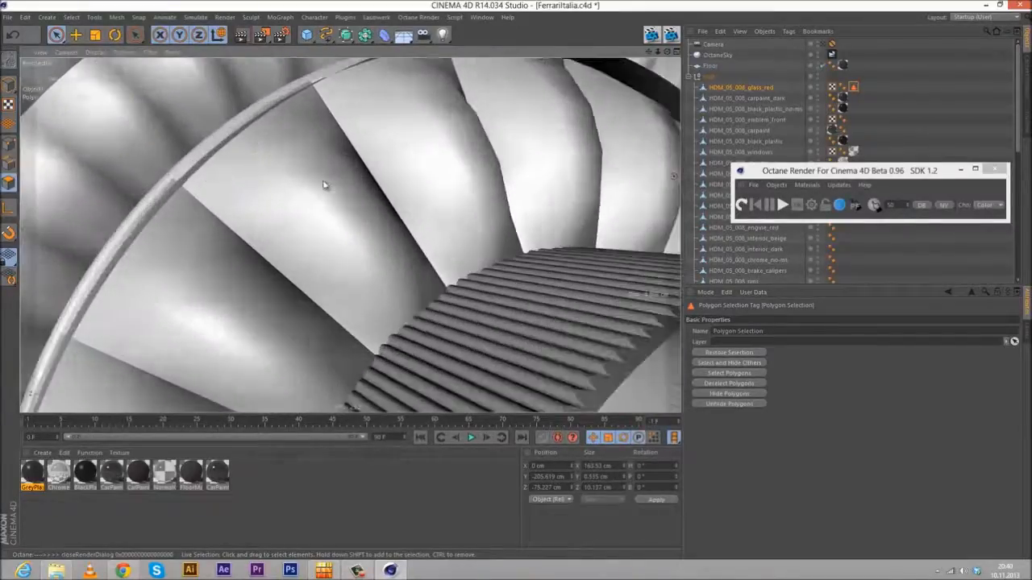
pyautogui.keyDown('alt'); pyautogui.moveTo(271, 191); pyautogui.dragTo(302, 215); pyautogui.keyUp('alt')
pyautogui.keyDown('alt'); pyautogui.moveTo(428, 221); pyautogui.dragTo(292, 235); pyautogui.keyUp('alt')
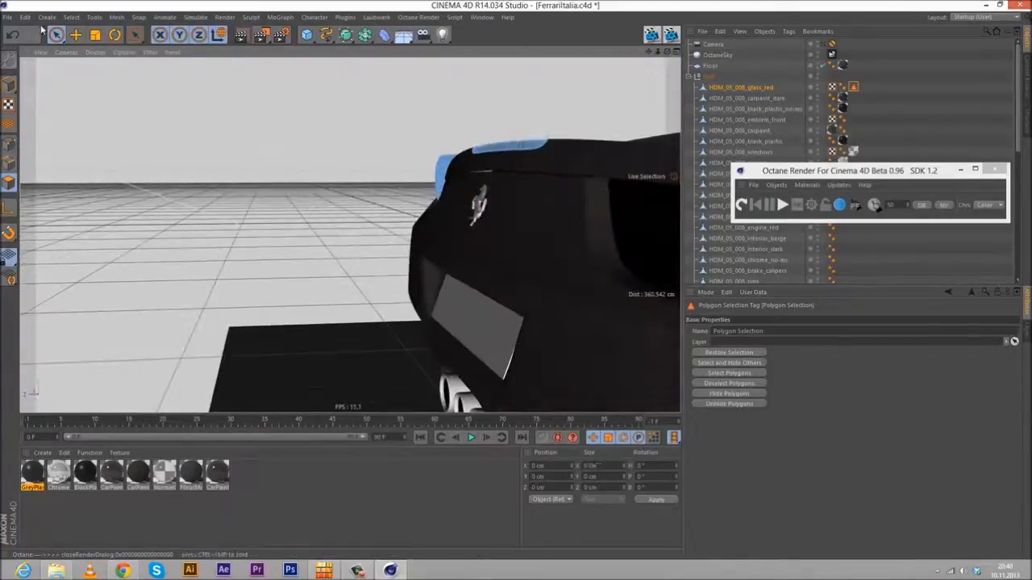
pyautogui.click(75, 35)
pyautogui.keyDown('alt'); pyautogui.moveTo(334, 199); pyautogui.dragTo(71, 256); pyautogui.keyUp('alt')
pyautogui.scroll(-2, 216, 206)
pyautogui.scroll(3, 333, 208)
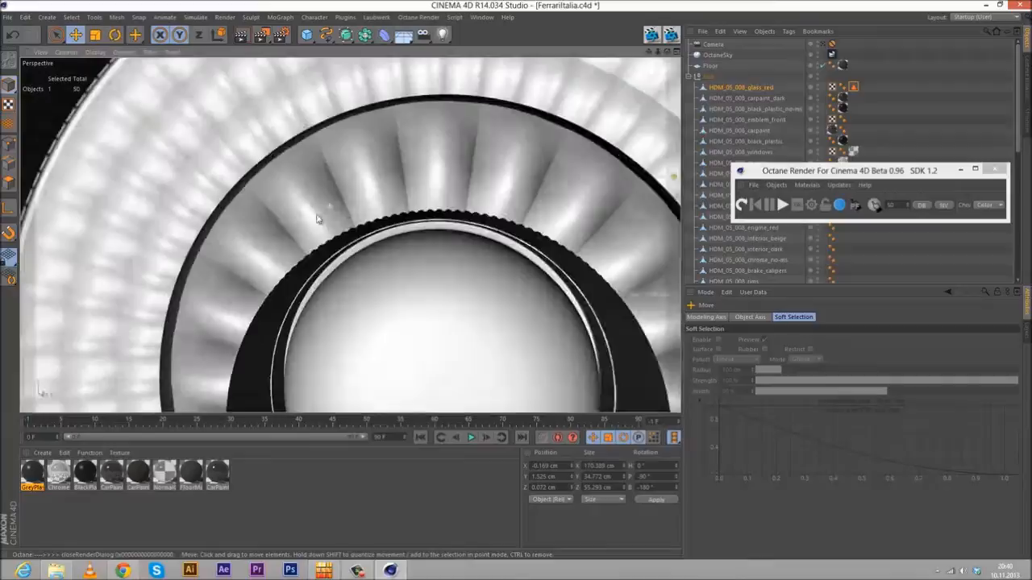
pyautogui.click(299, 198)
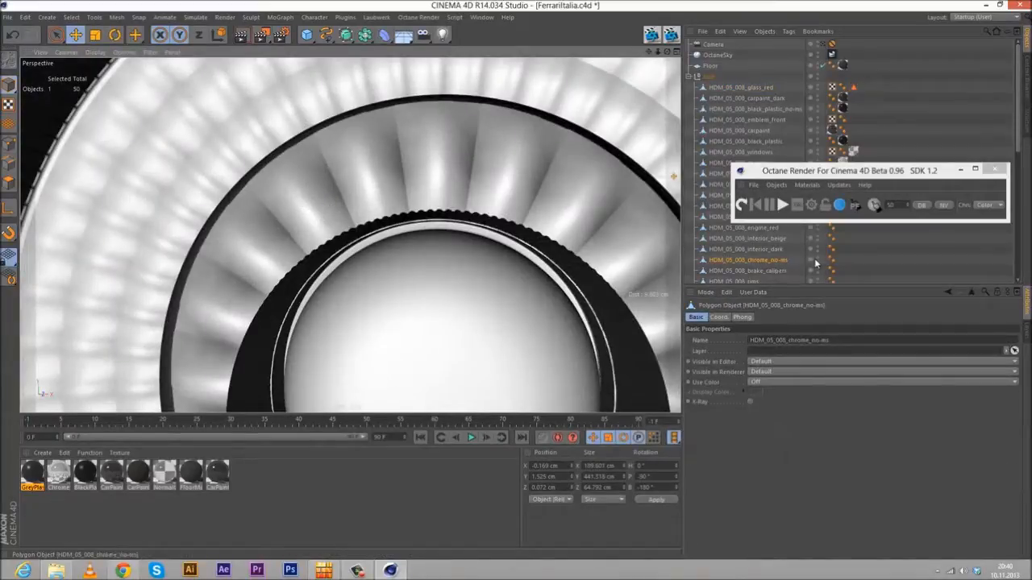
pyautogui.doubleClick(817, 259)
pyautogui.keyDown('alt'); pyautogui.moveTo(368, 233); pyautogui.dragTo(466, 231); pyautogui.keyUp('alt')
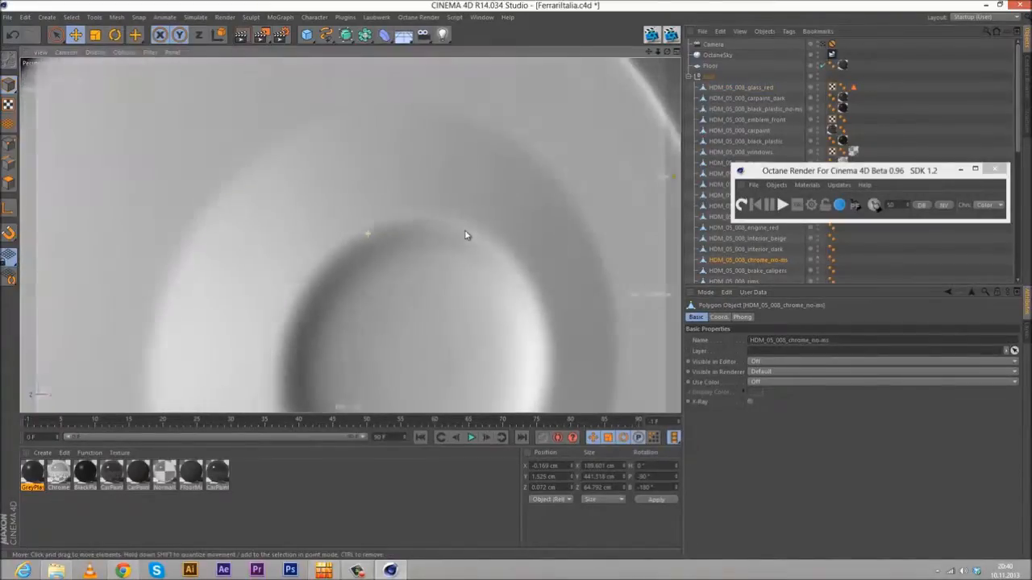
# - Using Loop Selection on HDM_05_008_glass_red polygons, select the outermost loops of the inner recess on the left tail light
pyautogui.click(750, 87)
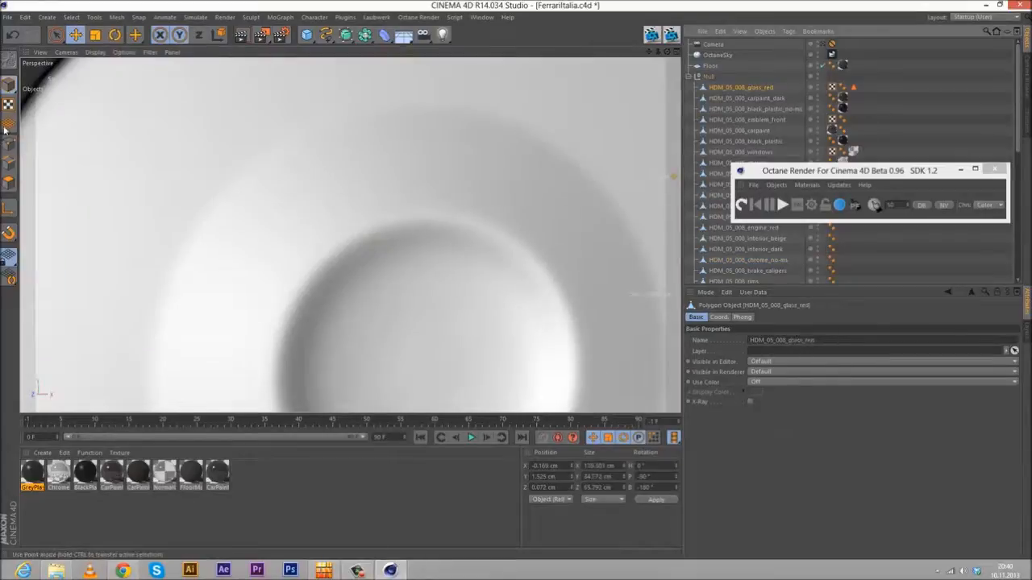
pyautogui.click(7, 184)
pyautogui.keyDown('alt'); pyautogui.moveTo(263, 207); pyautogui.dragTo(337, 190); pyautogui.keyUp('alt')
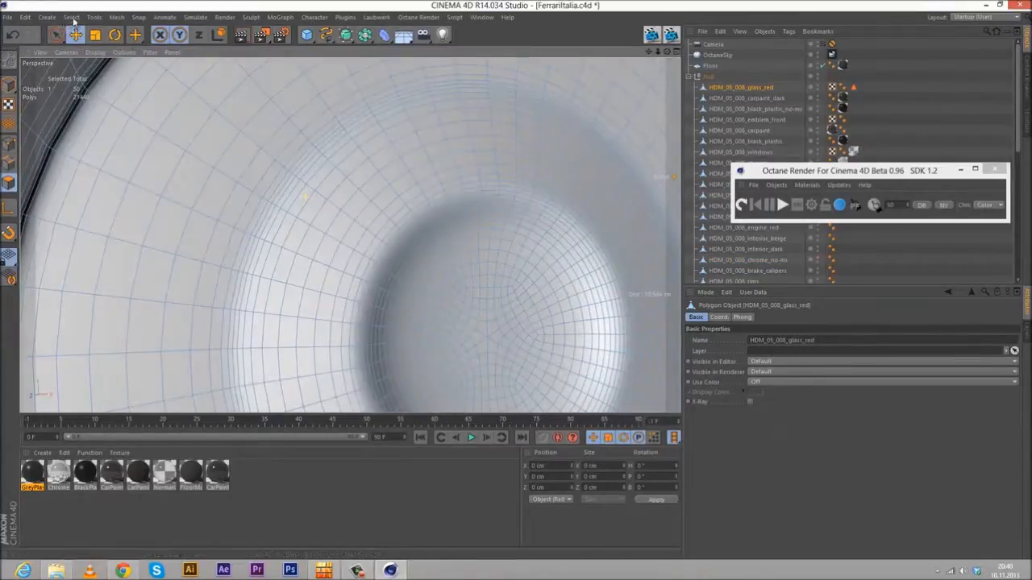
pyautogui.click(72, 17)
pyautogui.click(105, 91)
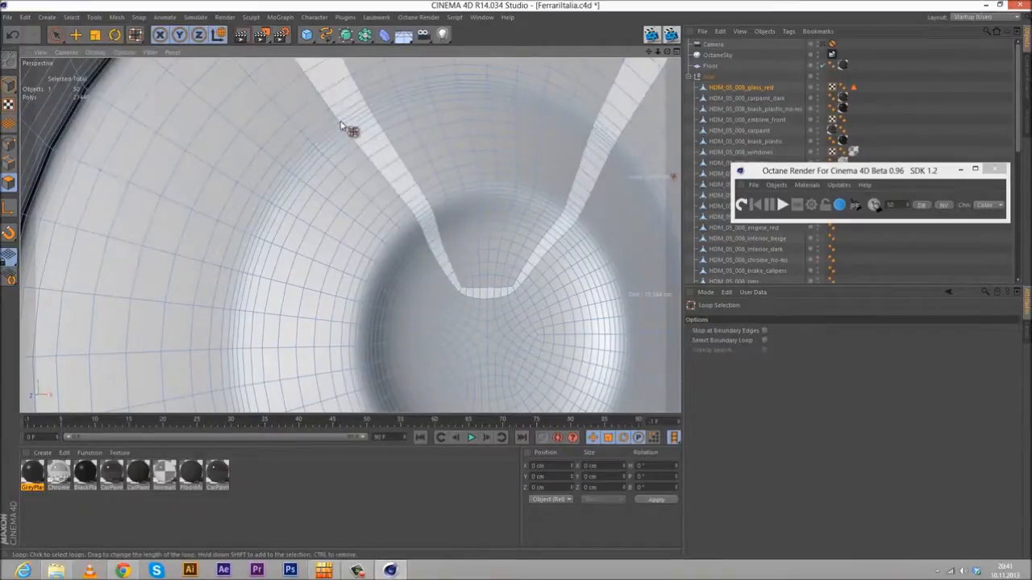
pyautogui.click(337, 123)
pyautogui.keyDown('shift'); pyautogui.click(343, 128); pyautogui.keyUp('shift')
pyautogui.keyDown('shift'); pyautogui.click(352, 140); pyautogui.keyUp('shift')
pyautogui.keyDown('shift'); pyautogui.click(361, 155); pyautogui.keyUp('shift')
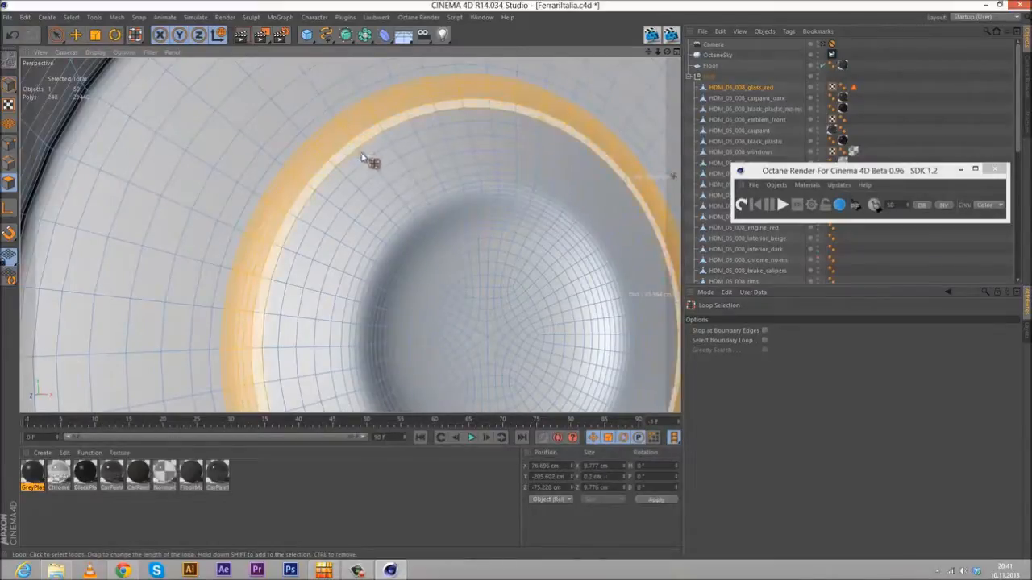
# - Add the left tail light's inner recess loops to the selection, down to the rim of the central dome
pyautogui.keyDown('shift'); pyautogui.click(381, 171); pyautogui.keyUp('shift')
pyautogui.keyDown('shift'); pyautogui.click(391, 183); pyautogui.keyUp('shift')
pyautogui.keyDown('shift'); pyautogui.click(389, 192); pyautogui.keyUp('shift')
pyautogui.keyDown('shift'); pyautogui.click(393, 200); pyautogui.keyUp('shift')
pyautogui.keyDown('shift'); pyautogui.click(400, 206); pyautogui.keyUp('shift')
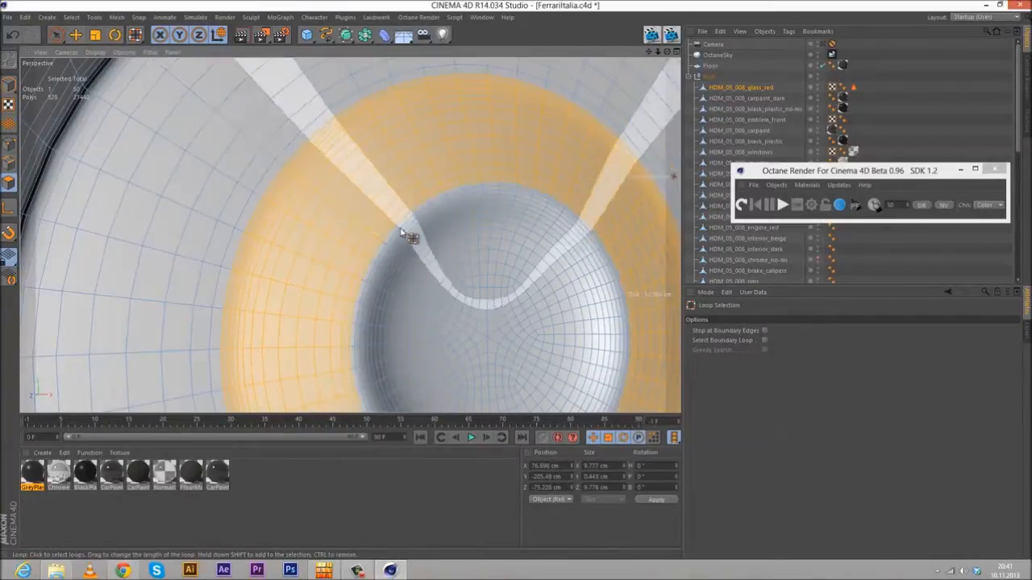
pyautogui.keyDown('shift'); pyautogui.click(349, 203); pyautogui.keyUp('shift')
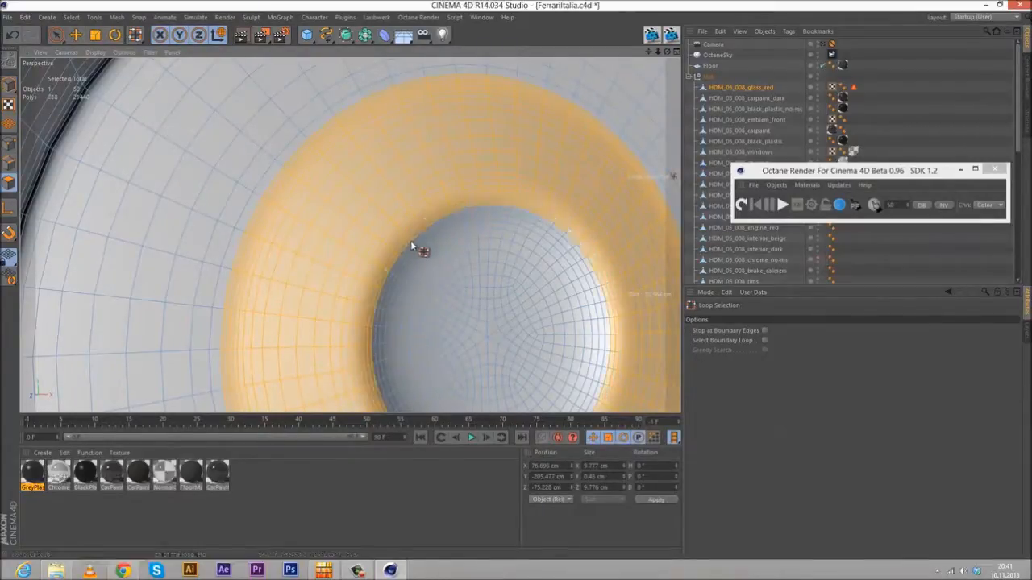
# - Extend the loop selection across the left tail light's inner dome and fill its remaining center polygons with Live Selection
pyautogui.keyDown('shift'); pyautogui.click(413, 245); pyautogui.keyUp('shift')
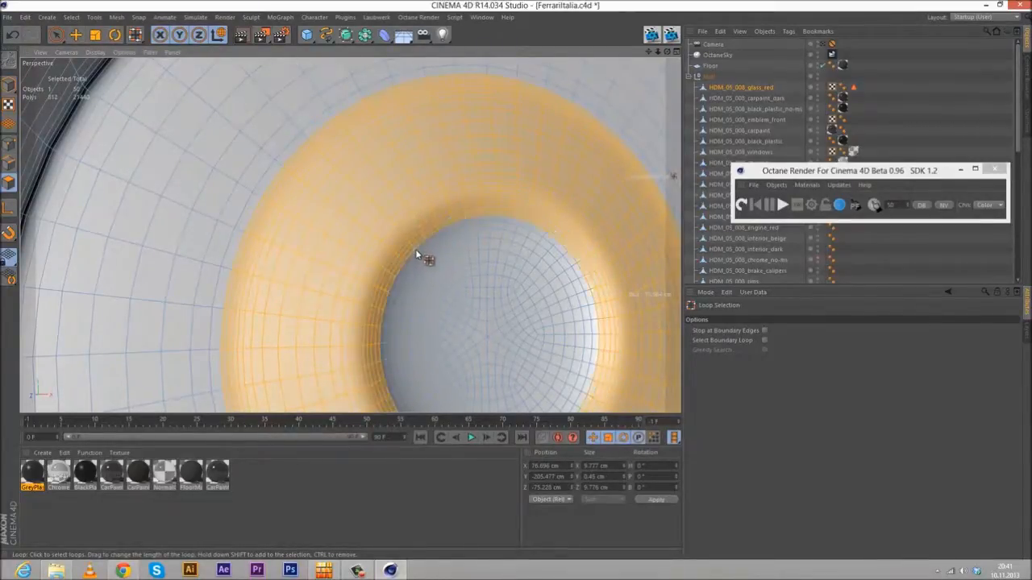
pyautogui.keyDown('shift'); pyautogui.click(420, 257); pyautogui.keyUp('shift')
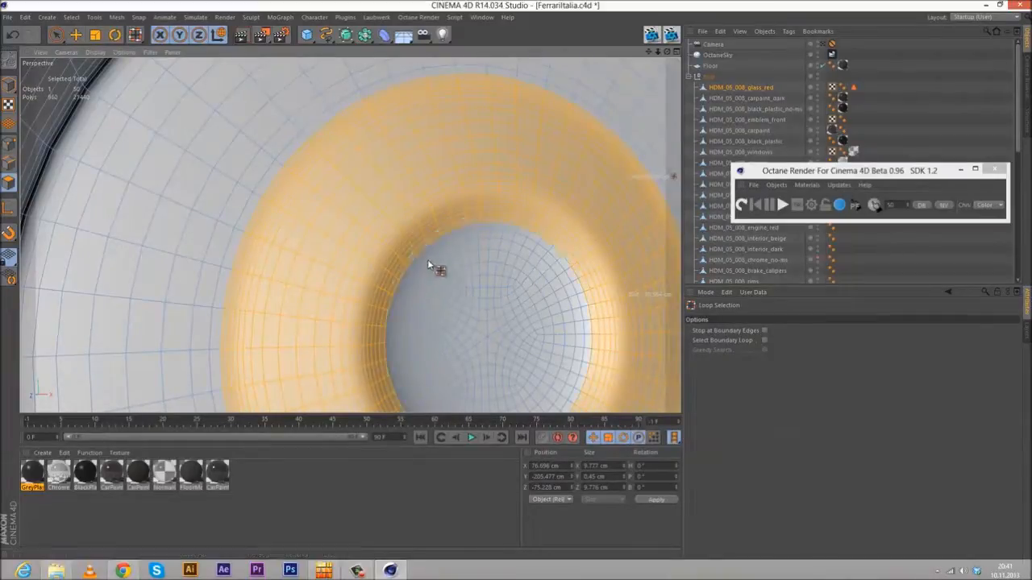
pyautogui.keyDown('shift'); pyautogui.click(420, 261); pyautogui.keyUp('shift')
pyautogui.keyDown('shift'); pyautogui.click(428, 274); pyautogui.keyUp('shift')
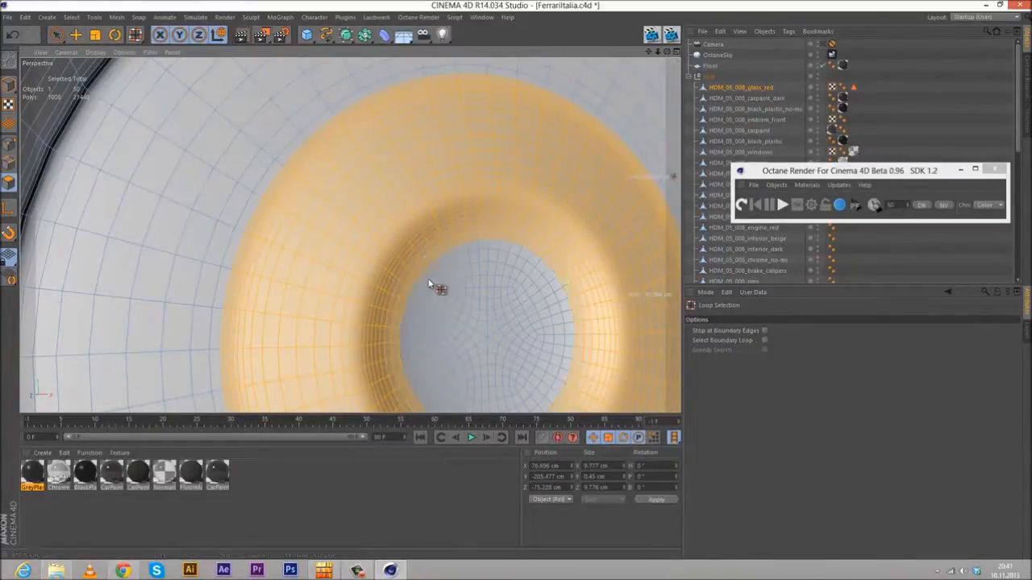
pyautogui.keyDown('shift'); pyautogui.click(450, 287); pyautogui.keyUp('shift')
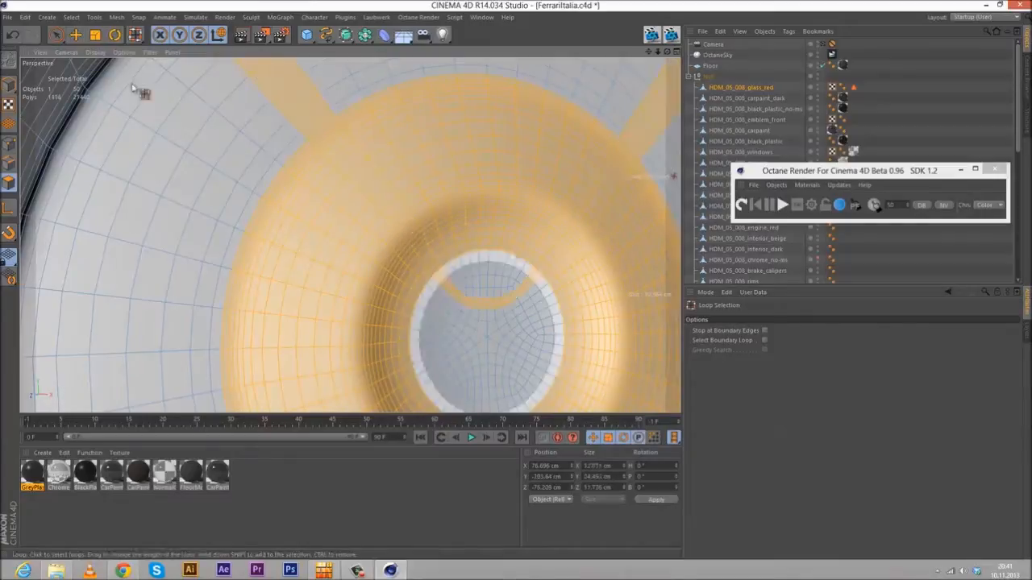
pyautogui.keyDown('shift'); pyautogui.click(454, 281); pyautogui.keyUp('shift')
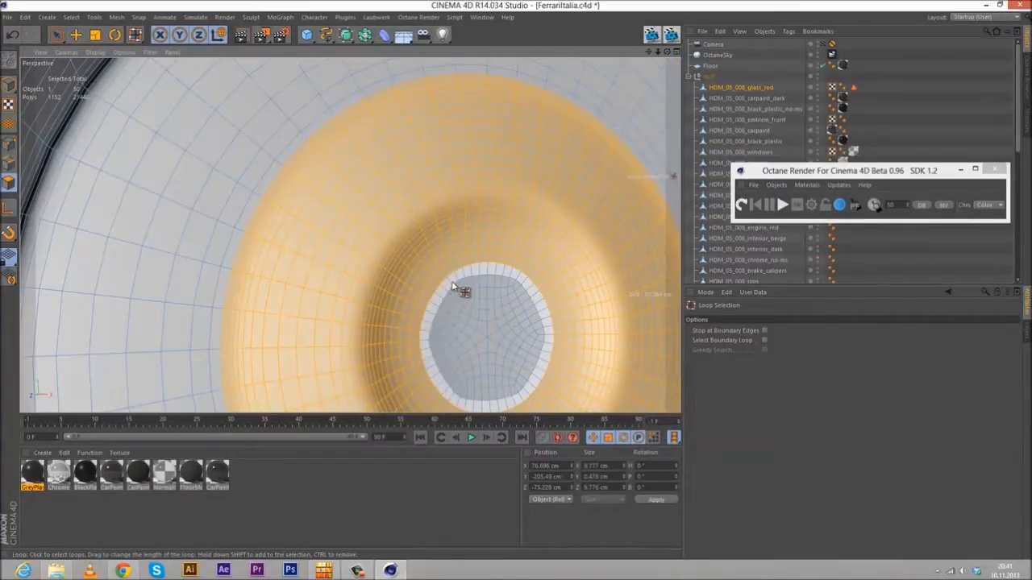
pyautogui.keyDown('shift'); pyautogui.click(454, 286); pyautogui.keyUp('shift')
pyautogui.click(57, 35)
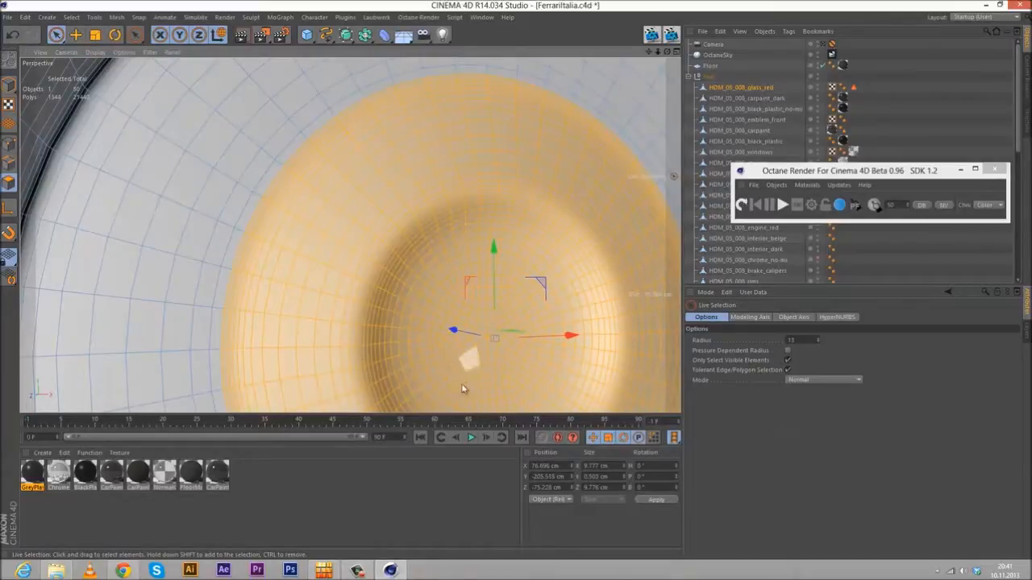
# - Add the stored Polygon Selection tag's polygons to the current selection and update the tag with Set Selection
pyautogui.click(854, 88)
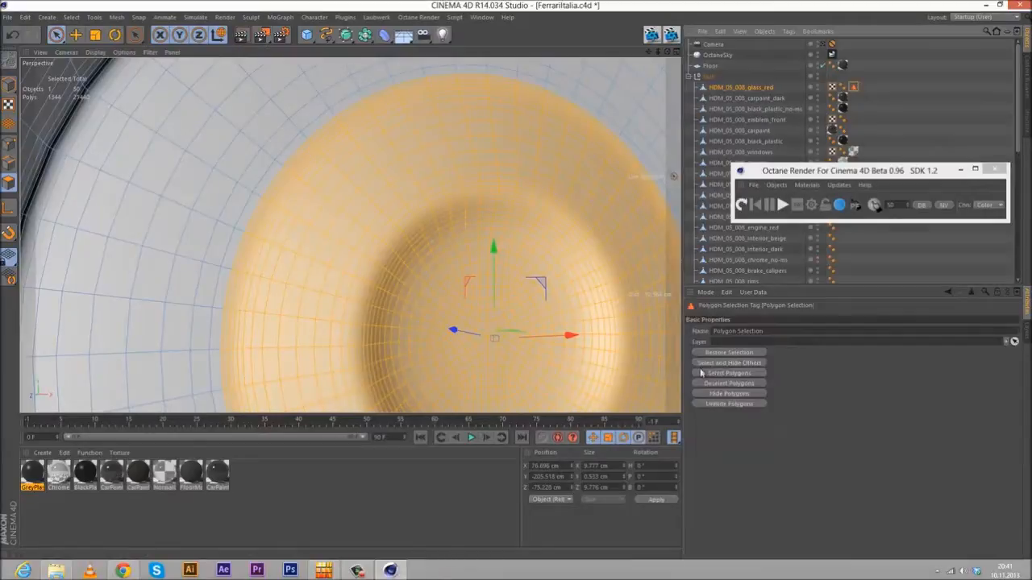
pyautogui.click(709, 376)
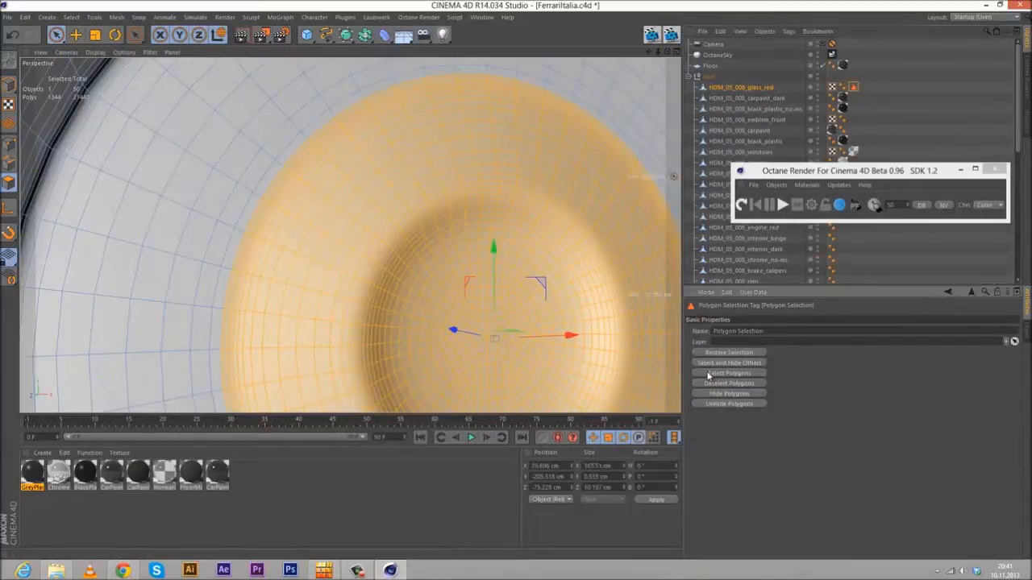
pyautogui.click(71, 17)
pyautogui.click(88, 290)
# - With Loop Selection, select the outermost polygon loops of the inner recess on the right tail light
pyautogui.moveTo(269, 191)
pyautogui.keyDown('alt'); pyautogui.mouseDown()
pyautogui.moveTo(473, 228)
pyautogui.moveTo(235, 220)
pyautogui.moveTo(154, 185)
pyautogui.moveTo(433, 240)
pyautogui.moveTo(268, 168)
pyautogui.moveTo(254, 194)
pyautogui.mouseUp(); pyautogui.keyUp('alt')
pyautogui.keyDown('alt'); pyautogui.moveTo(253, 194); pyautogui.dragTo(350, 230, button='middle'); pyautogui.keyUp('alt')
pyautogui.keyDown('alt'); pyautogui.moveTo(350, 231); pyautogui.dragTo(282, 208, button='right'); pyautogui.keyUp('alt')
pyautogui.keyDown('alt'); pyautogui.moveTo(281, 208); pyautogui.dragTo(254, 203); pyautogui.keyUp('alt')
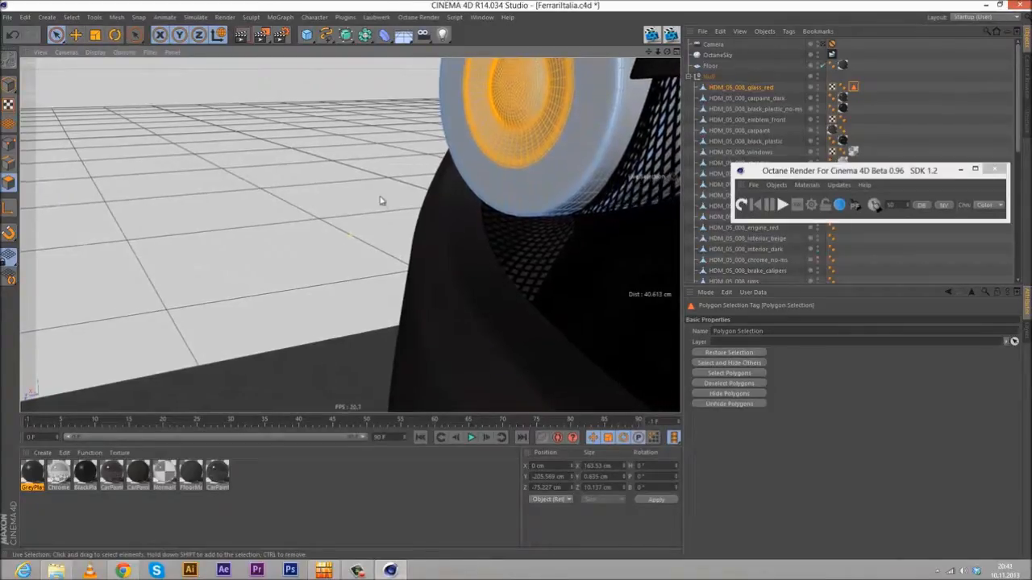
pyautogui.keyDown('alt'); pyautogui.moveTo(344, 215); pyautogui.dragTo(385, 269); pyautogui.keyUp('alt')
pyautogui.keyDown('alt'); pyautogui.moveTo(376, 274); pyautogui.dragTo(301, 274, button='right'); pyautogui.keyUp('alt')
pyautogui.keyDown('alt'); pyautogui.moveTo(285, 262); pyautogui.dragTo(64, 259); pyautogui.keyUp('alt')
pyautogui.keyDown('alt'); pyautogui.moveTo(109, 179); pyautogui.dragTo(33, 20, button='right'); pyautogui.keyUp('alt')
pyautogui.click(72, 18)
pyautogui.click(86, 91)
pyautogui.scroll(5, 193, 160)
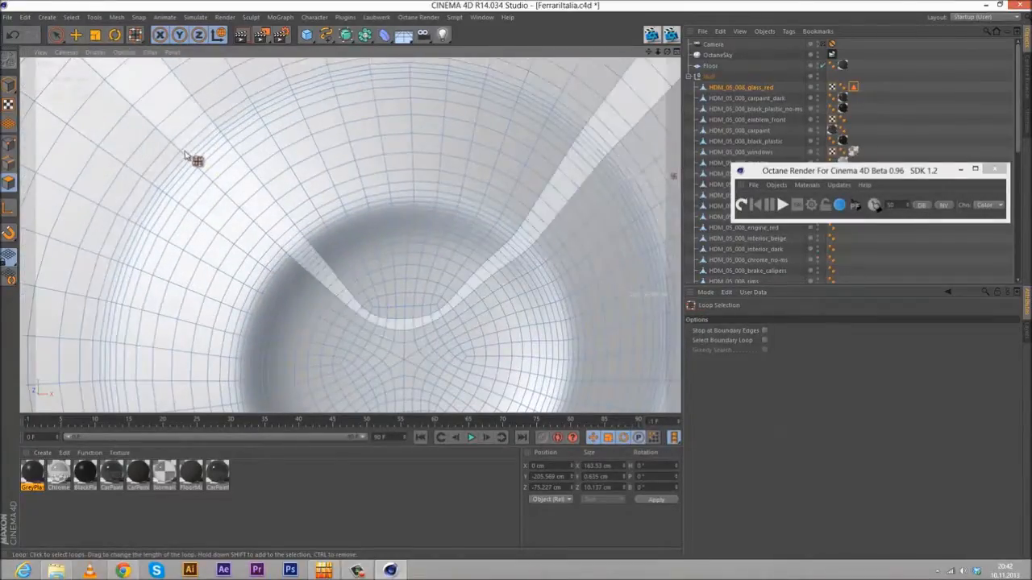
pyautogui.click(193, 165)
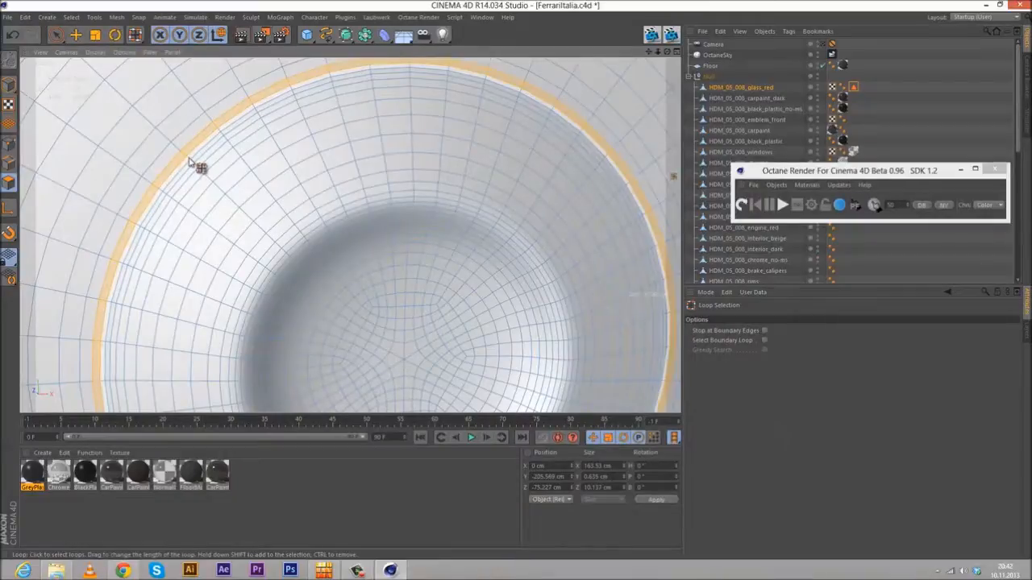
pyautogui.keyDown('shift'); pyautogui.click(195, 170); pyautogui.keyUp('shift')
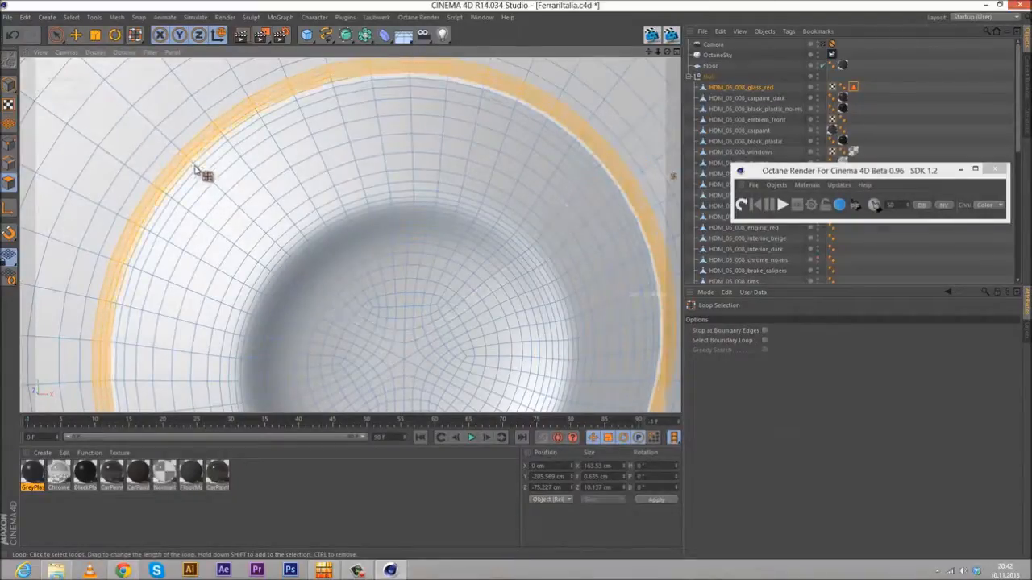
# - Extend the selection over the rest of the right tail light's inner recess and dome, filling the center with Live Selection
pyautogui.keyDown('shift'); pyautogui.click(201, 175); pyautogui.keyUp('shift')
pyautogui.keyDown('shift'); pyautogui.moveTo(211, 179); pyautogui.dragTo(303, 267); pyautogui.keyUp('shift')
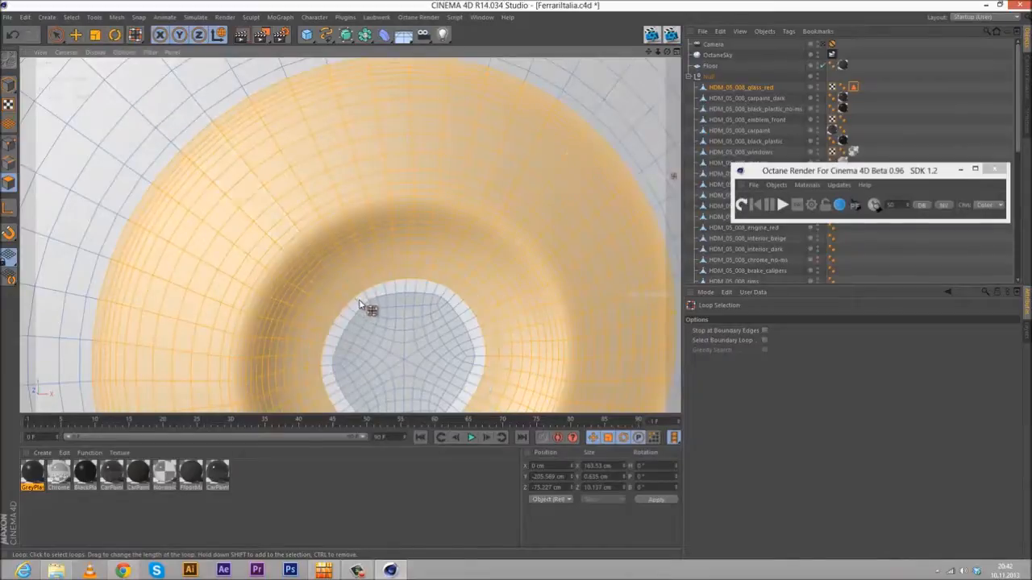
pyautogui.click(55, 33)
pyautogui.moveTo(404, 287)
pyautogui.keyDown('alt'); pyautogui.mouseDown()
pyautogui.moveTo(373, 223)
pyautogui.moveTo(344, 307)
pyautogui.moveTo(350, 254)
pyautogui.moveTo(409, 294)
pyautogui.moveTo(408, 244)
pyautogui.moveTo(396, 271)
pyautogui.moveTo(310, 324)
pyautogui.moveTo(353, 323)
pyautogui.moveTo(394, 381)
pyautogui.moveTo(417, 356)
pyautogui.moveTo(361, 310)
pyautogui.moveTo(357, 336)
pyautogui.moveTo(430, 349)
pyautogui.moveTo(440, 313)
pyautogui.mouseUp(); pyautogui.keyUp('alt')
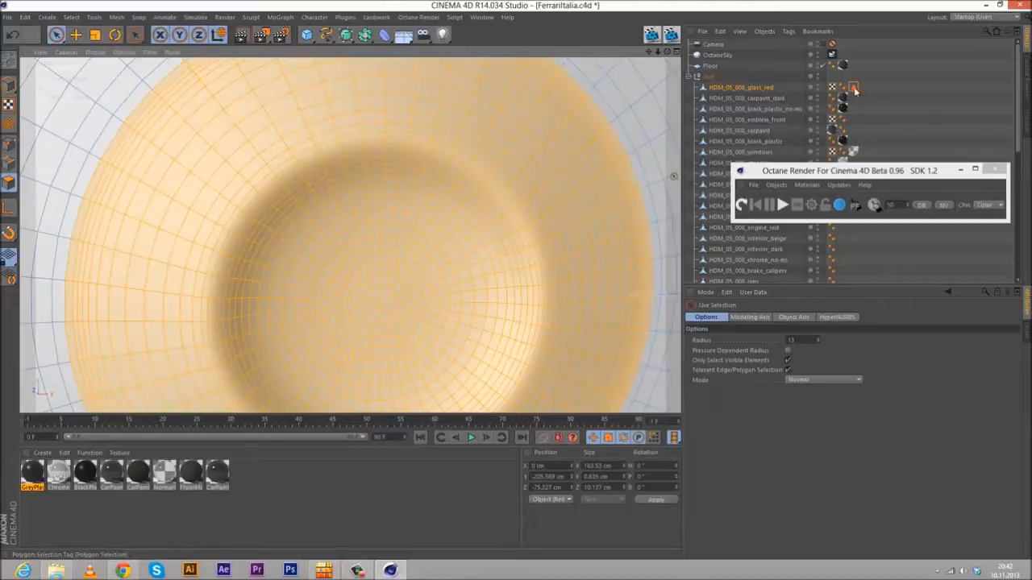
# - Combine the right tail light's inner polygons with the stored Polygon Selection and save them all with Set Selection
pyautogui.click(854, 86)
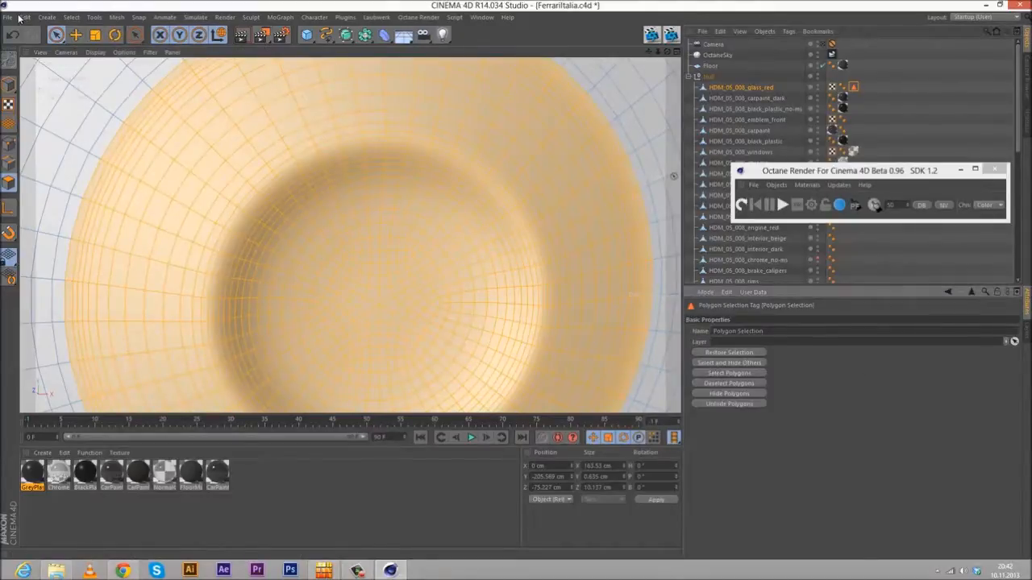
pyautogui.click(71, 17)
pyautogui.click(92, 291)
pyautogui.moveTo(122, 243)
pyautogui.keyDown('alt'); pyautogui.mouseDown()
pyautogui.moveTo(516, 242)
pyautogui.moveTo(249, 177)
pyautogui.moveTo(236, 137)
pyautogui.moveTo(218, 146)
pyautogui.moveTo(294, 195)
pyautogui.moveTo(255, 216)
pyautogui.mouseUp(); pyautogui.keyUp('alt')
pyautogui.keyDown('alt'); pyautogui.moveTo(242, 237); pyautogui.dragTo(91, 75, button='right'); pyautogui.keyUp('alt')
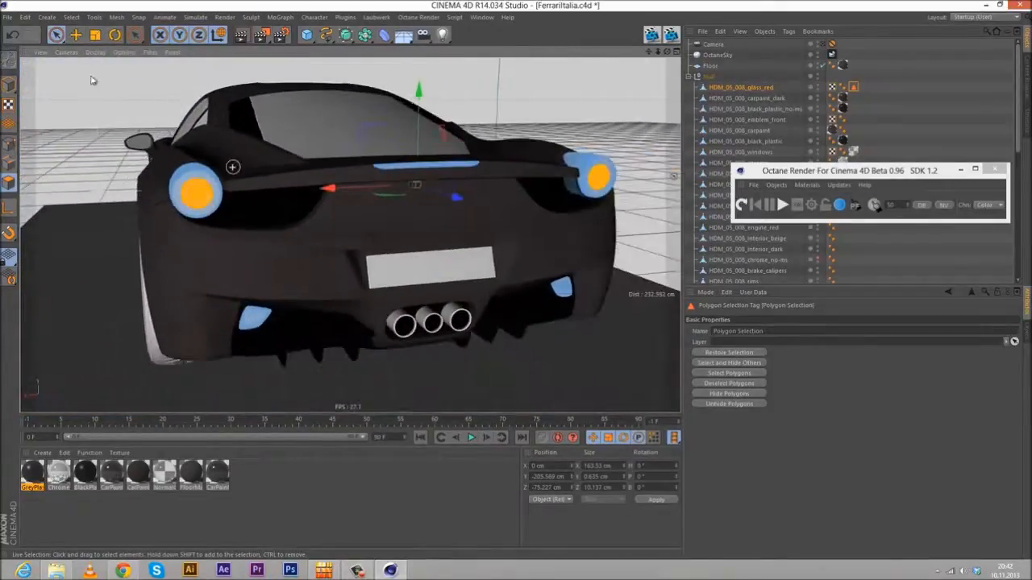
# - Clear the active polygon selection and create a new Octane Material
pyautogui.click(75, 34)
pyautogui.keyDown('alt'); pyautogui.moveTo(338, 121); pyautogui.dragTo(567, 190); pyautogui.keyUp('alt')
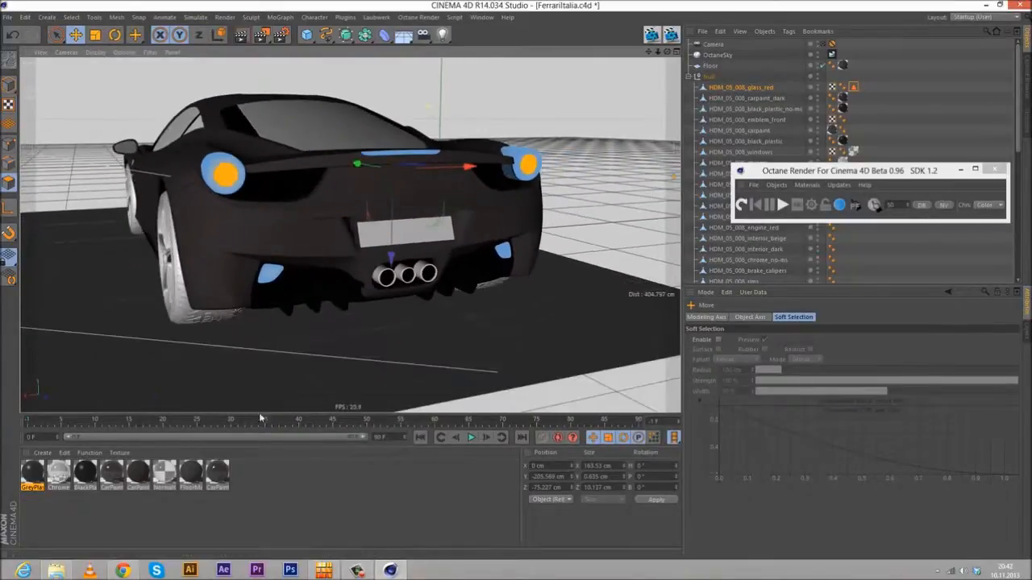
pyautogui.scroll(3, 531, 207)
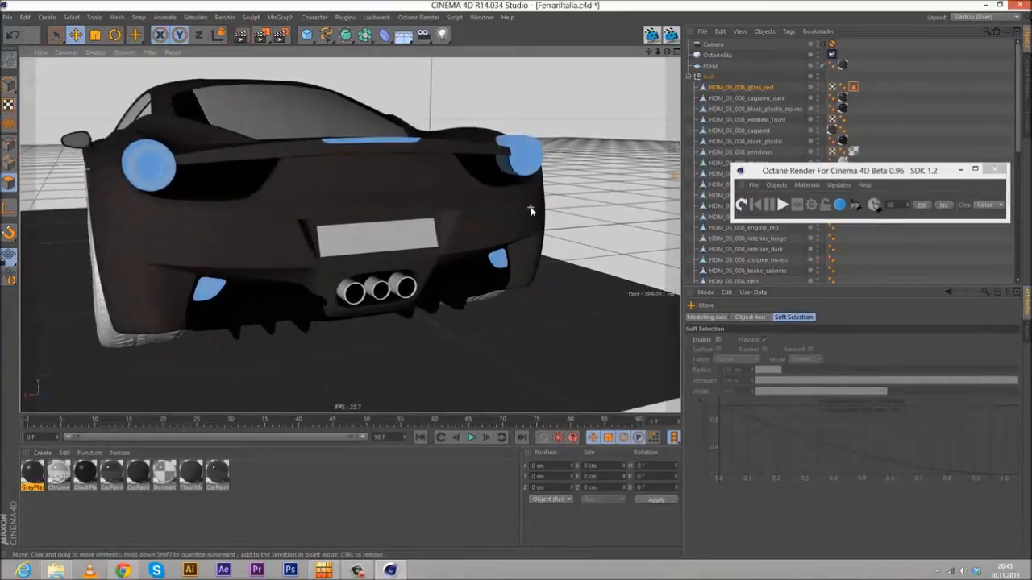
pyautogui.click(42, 452)
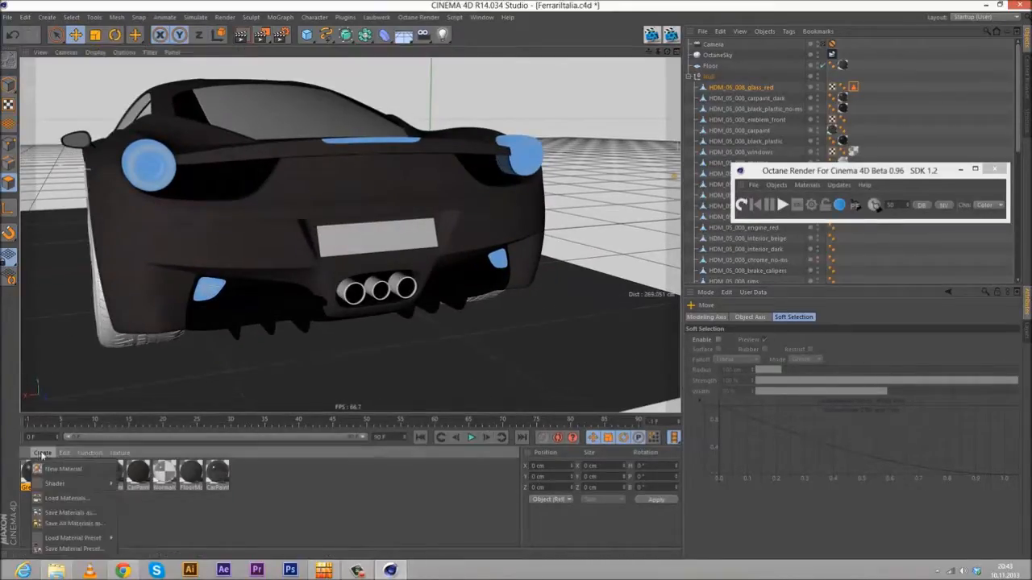
pyautogui.moveTo(51, 484)
pyautogui.moveTo(157, 394)
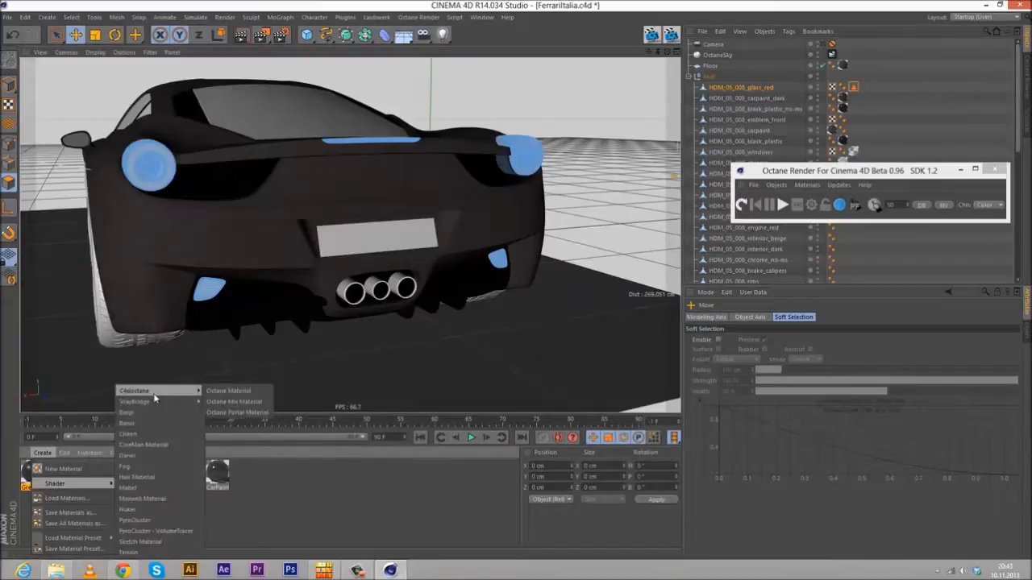
pyautogui.click(239, 395)
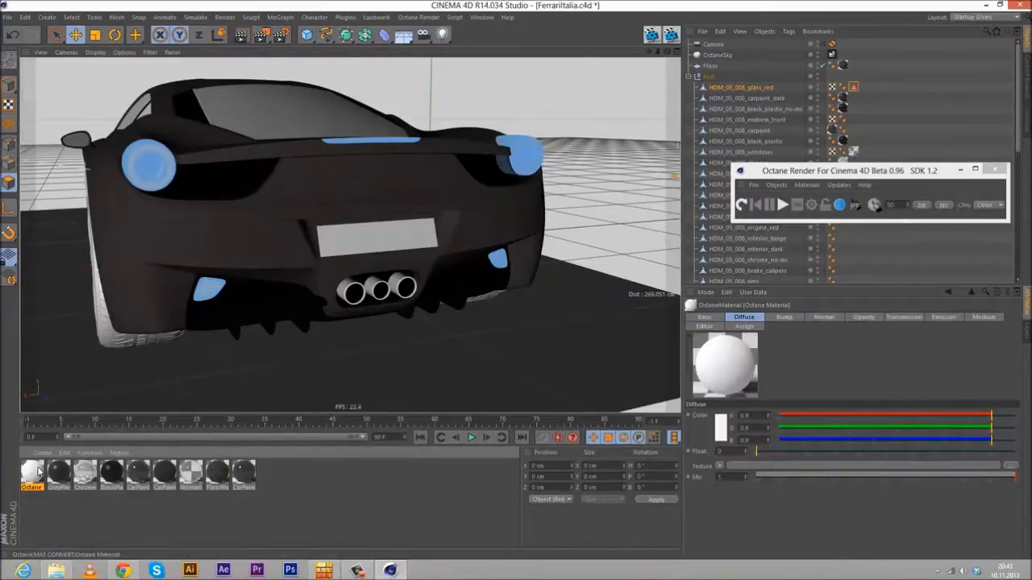
# - Change the new Octane material's type to Specular and set its refraction index to 1.6
pyautogui.doubleClick(34, 474)
pyautogui.click(226, 186)
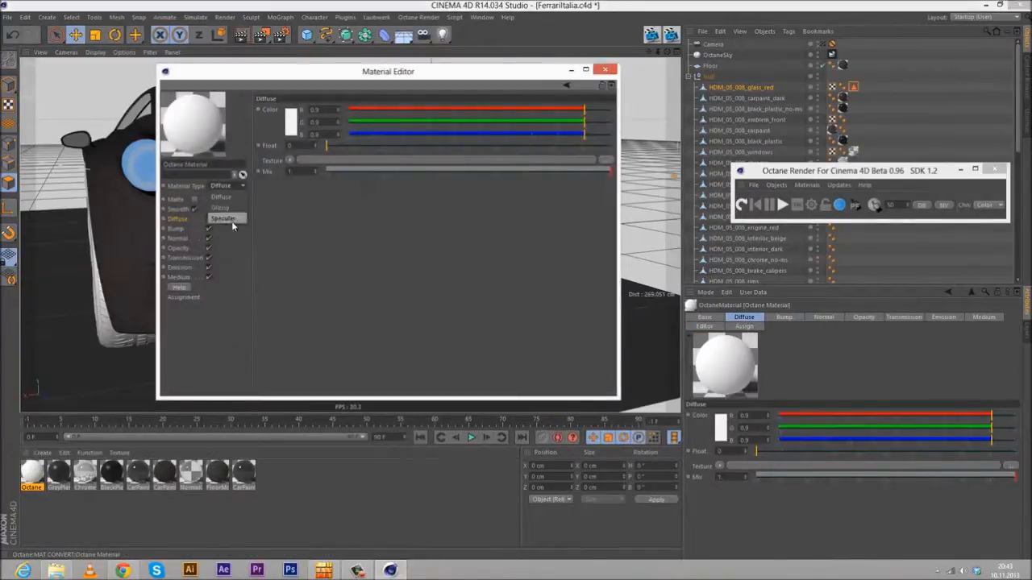
pyautogui.click(230, 219)
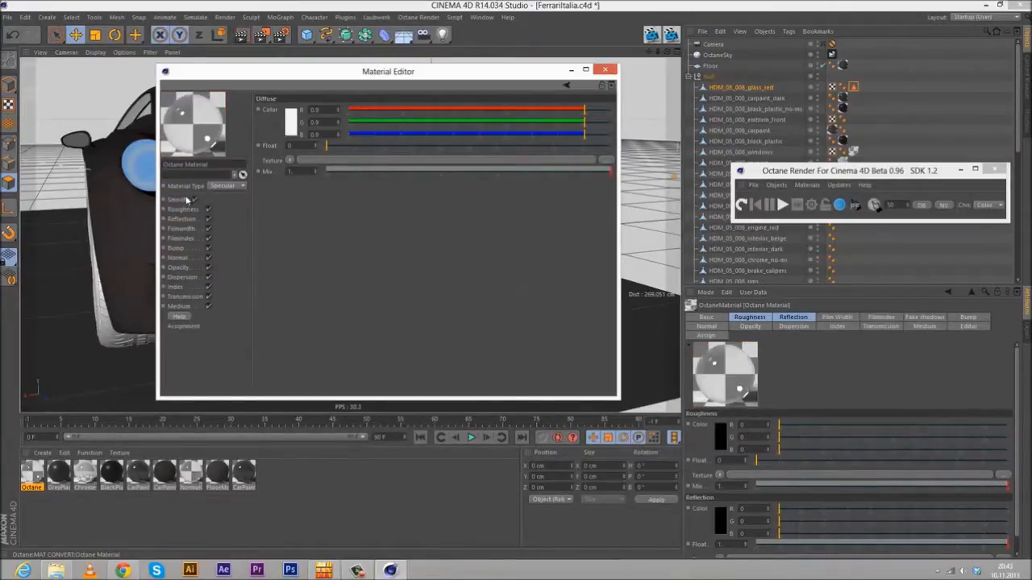
pyautogui.click(179, 307)
pyautogui.click(174, 289)
pyautogui.click(301, 110)
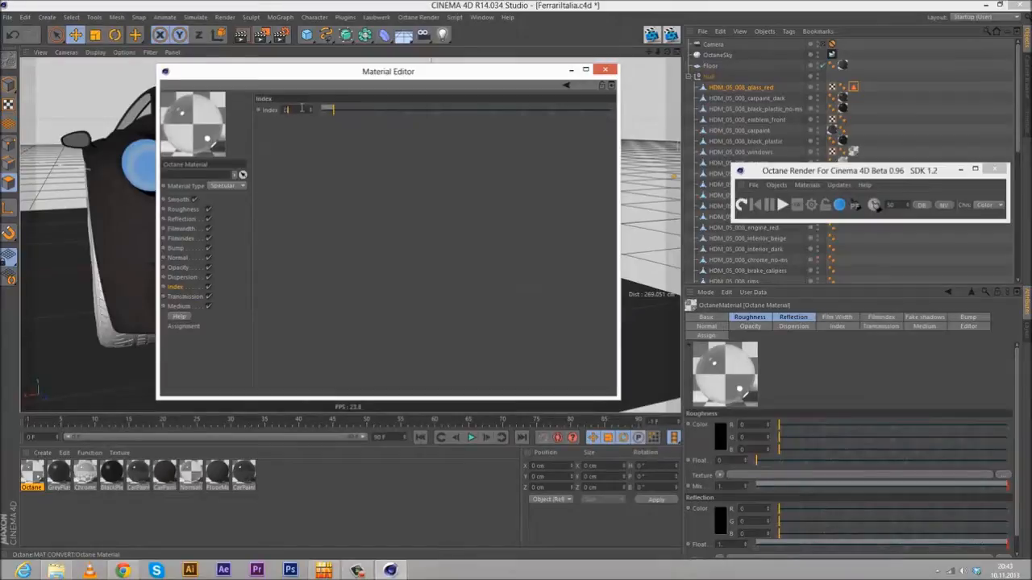
pyautogui.write('6')
pyautogui.press('Return')
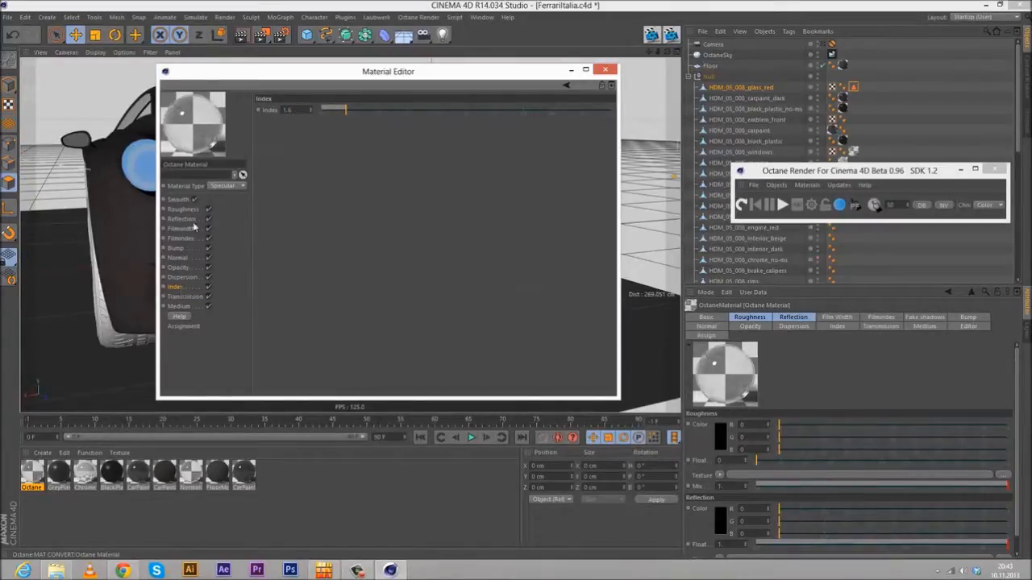
# - Set the specular material's transmission color to saturated red and close the material settings
pyautogui.click(185, 296)
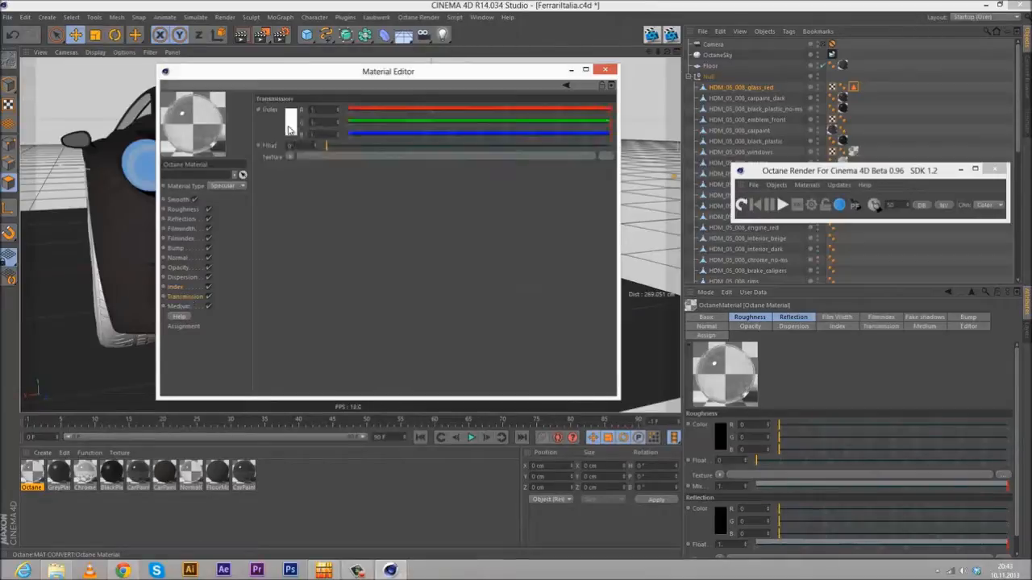
pyautogui.click(264, 120)
pyautogui.moveTo(275, 102); pyautogui.dragTo(307, 87)
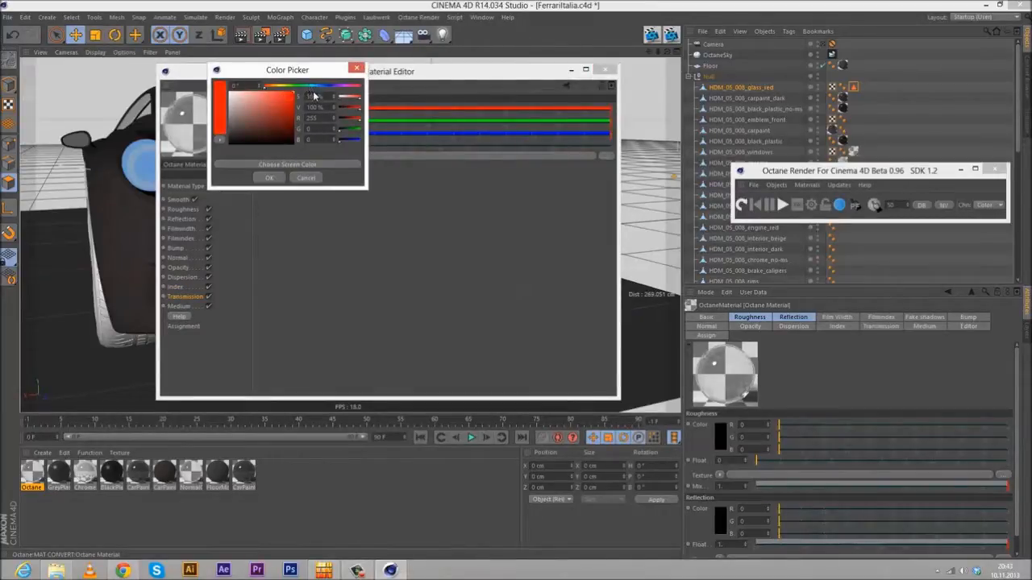
pyautogui.click(270, 177)
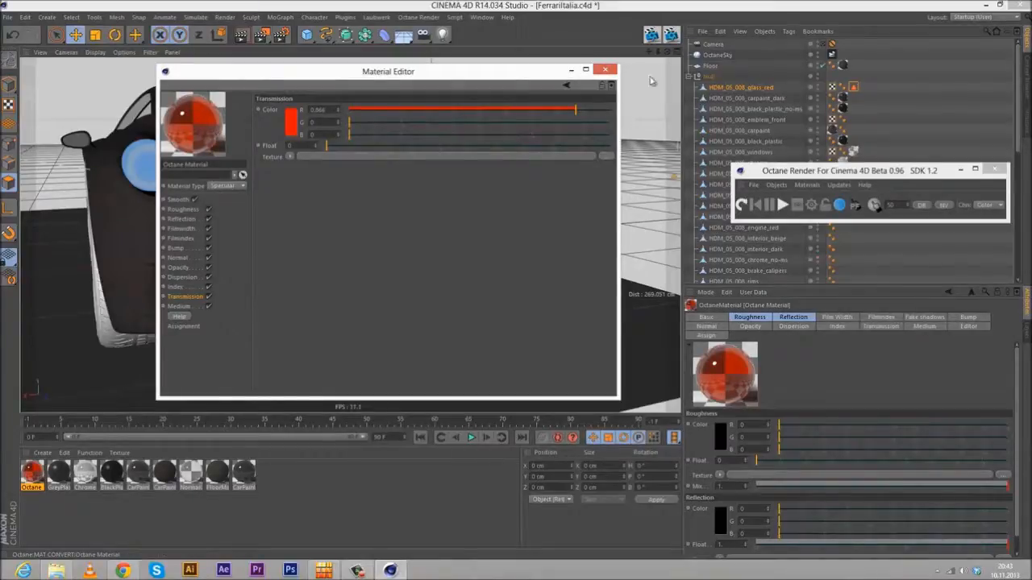
pyautogui.click(605, 70)
# - Assign the red specular material to HDM_05_008_glass_red and rename the material GlasRed
pyautogui.moveTo(857, 1); pyautogui.dragTo(742, 88)
pyautogui.moveTo(854, 87); pyautogui.dragTo(724, 86)
pyautogui.click(752, 86)
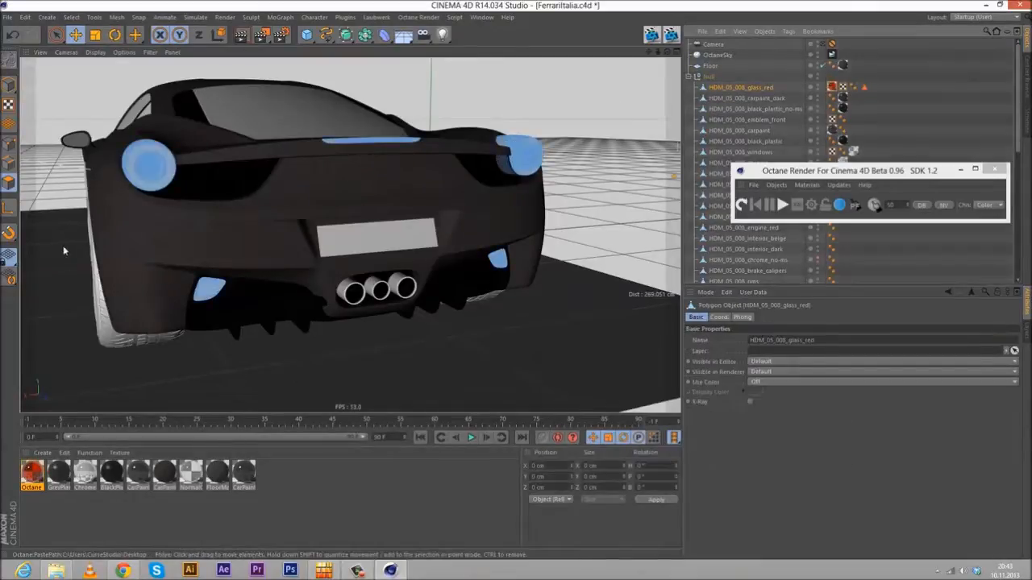
pyautogui.click(32, 486)
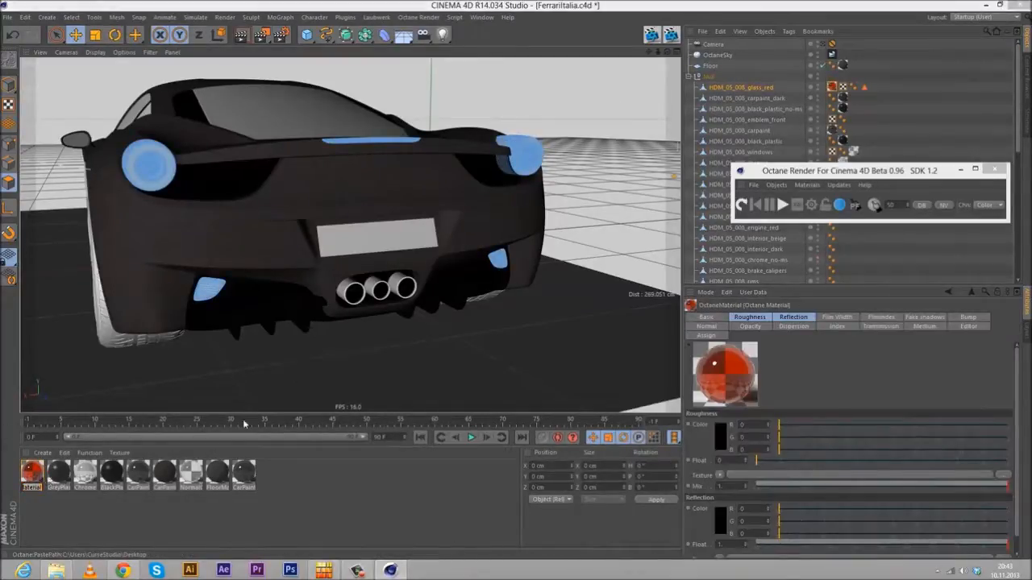
pyautogui.press('BackSpace')
pyautogui.write('GlassRed')
pyautogui.press('Return')
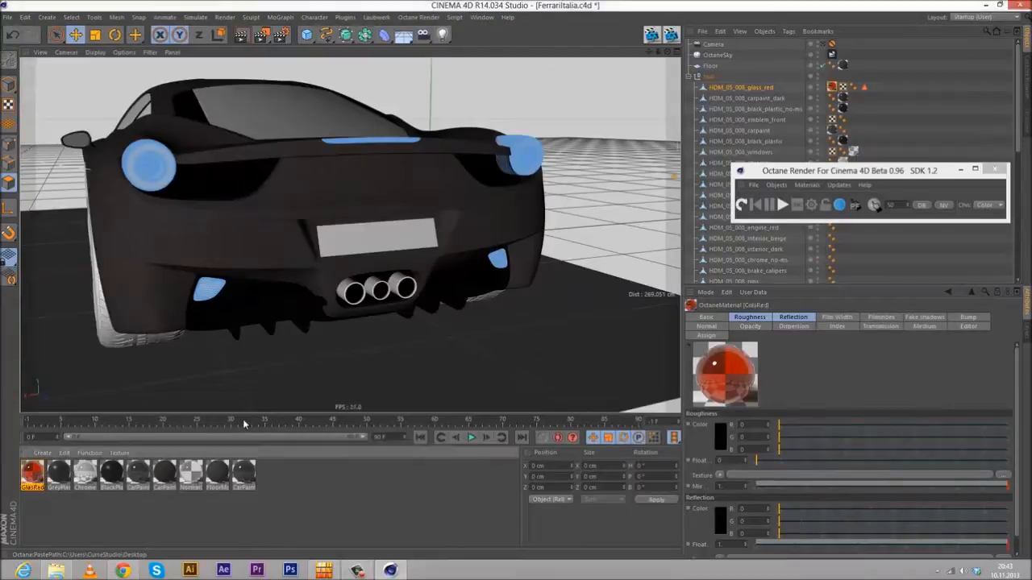
# - Apply NormalGlas to HDM_05_008_glass_red restricted to its Polygon Selection, and rename that selection tag WhiteGlas Backlight
pyautogui.moveTo(191, 475); pyautogui.dragTo(746, 88)
pyautogui.moveTo(876, 87); pyautogui.dragTo(776, 353)
pyautogui.click(875, 86)
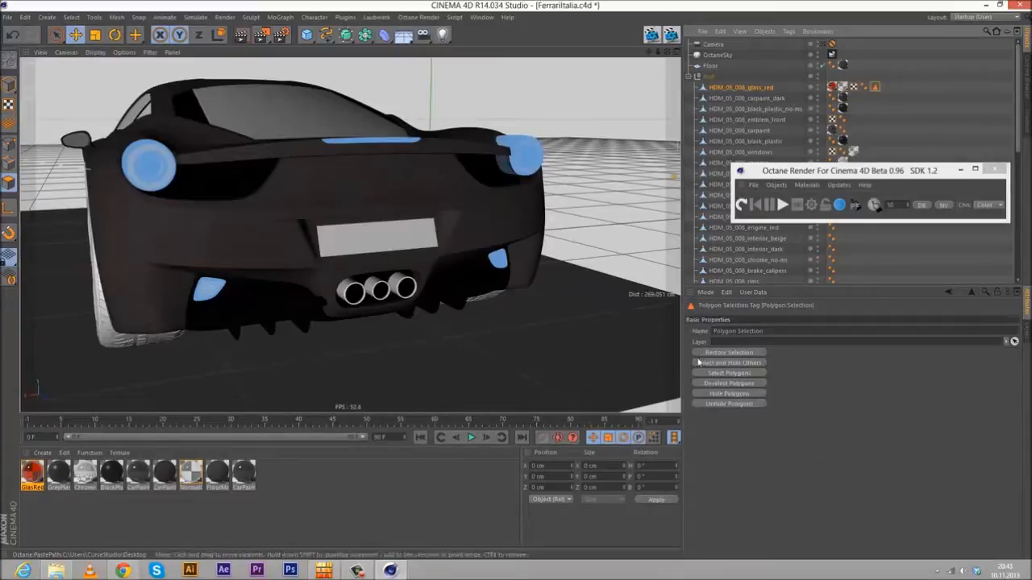
pyautogui.press('BackSpace')
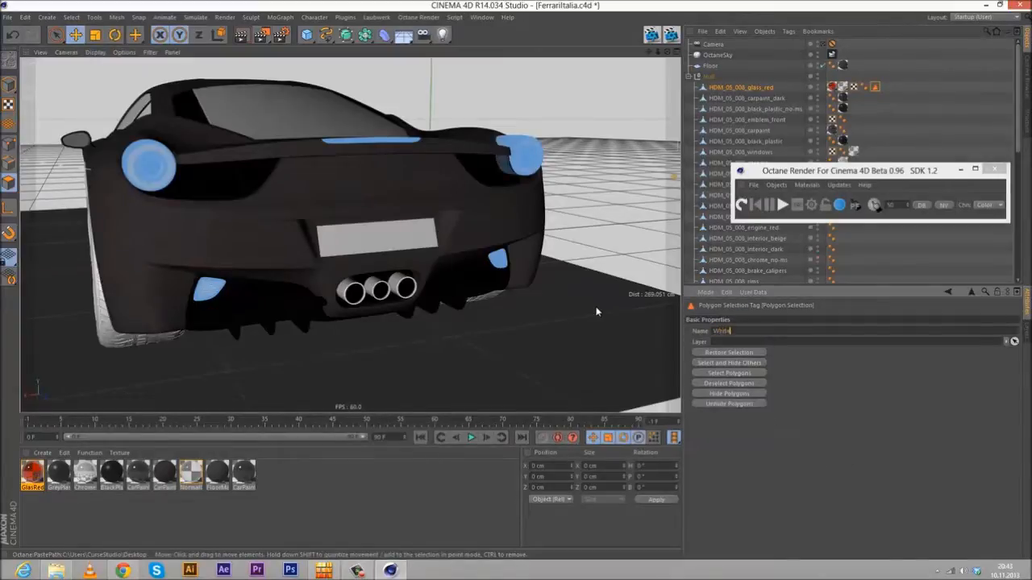
pyautogui.write('WhiteGlas Back')
pyautogui.press('Return')
pyautogui.click(843, 87)
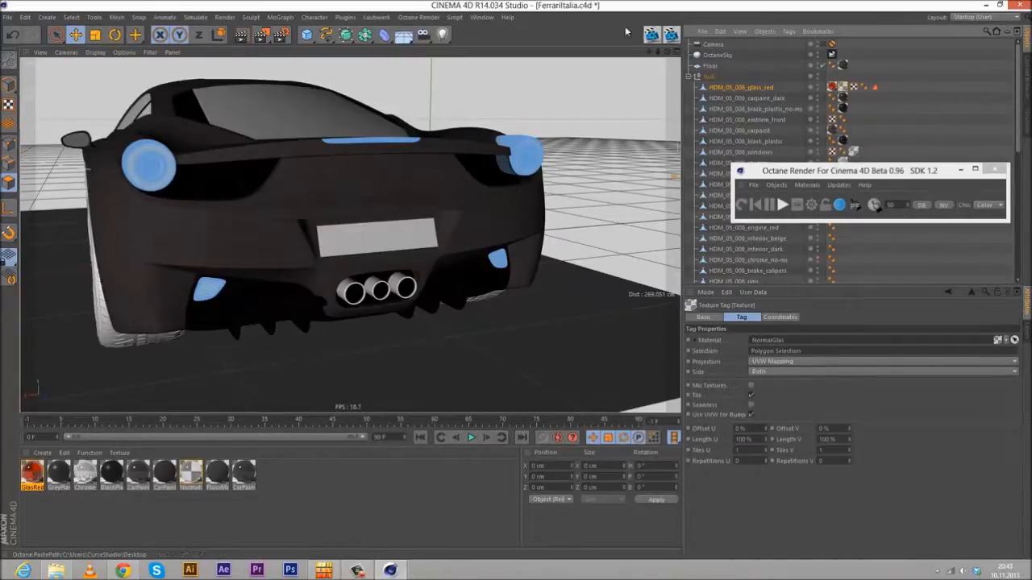
# - Open the Octane Live Viewer and render the car through the scene camera to check the tail lights
pyautogui.click(652, 36)
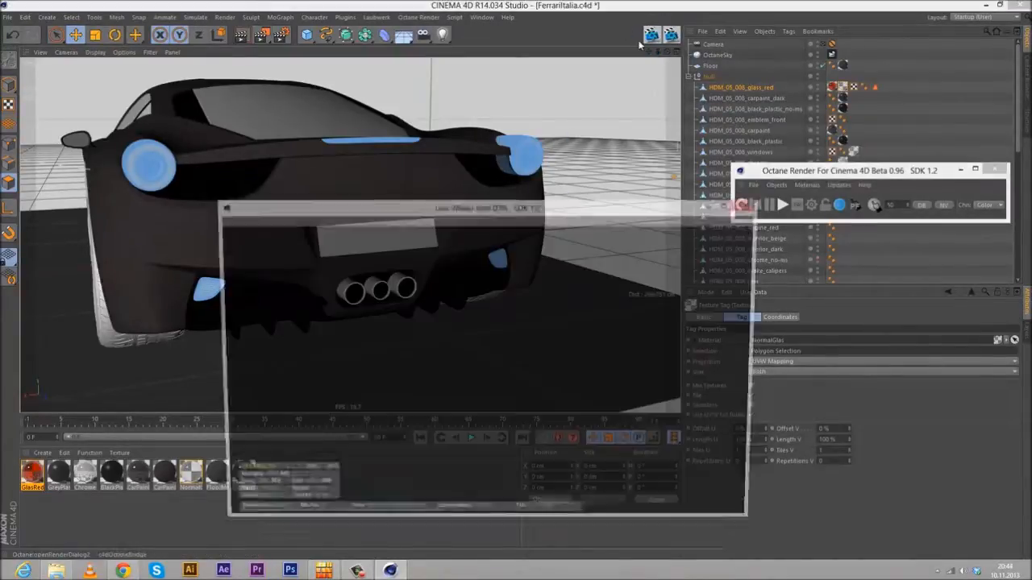
pyautogui.moveTo(510, 208); pyautogui.dragTo(758, 235)
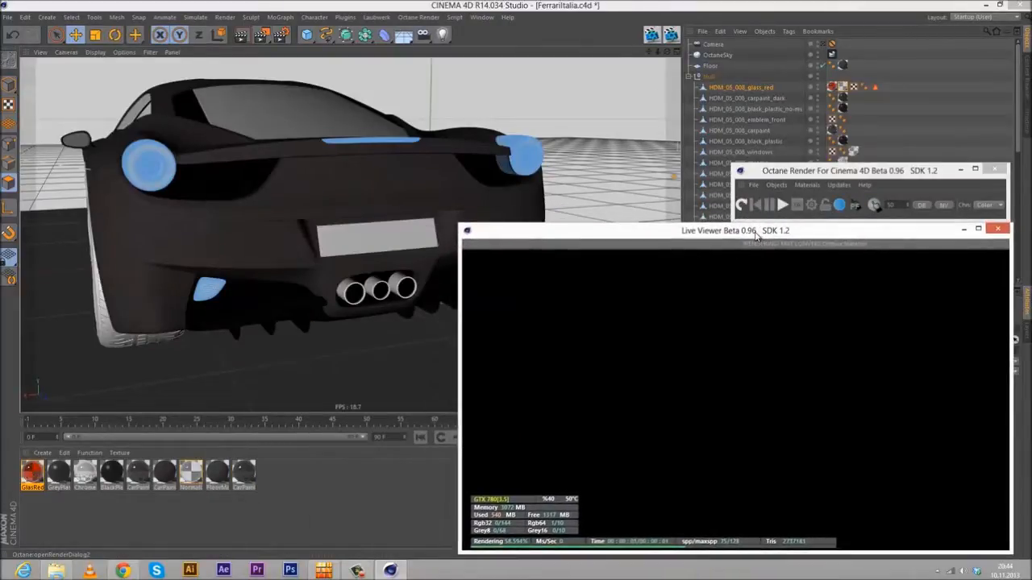
pyautogui.click(831, 46)
pyautogui.click(830, 46)
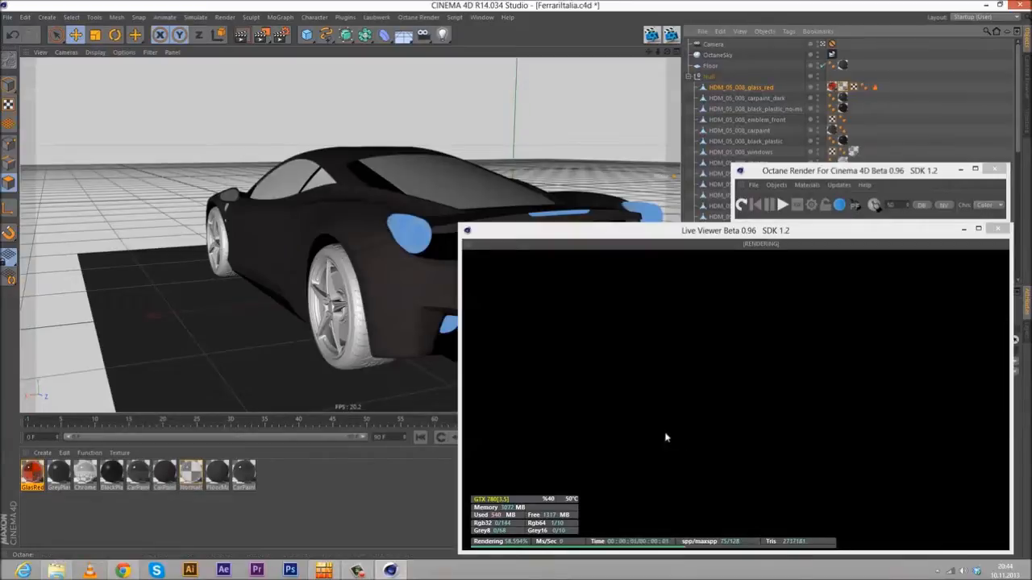
pyautogui.click(769, 231)
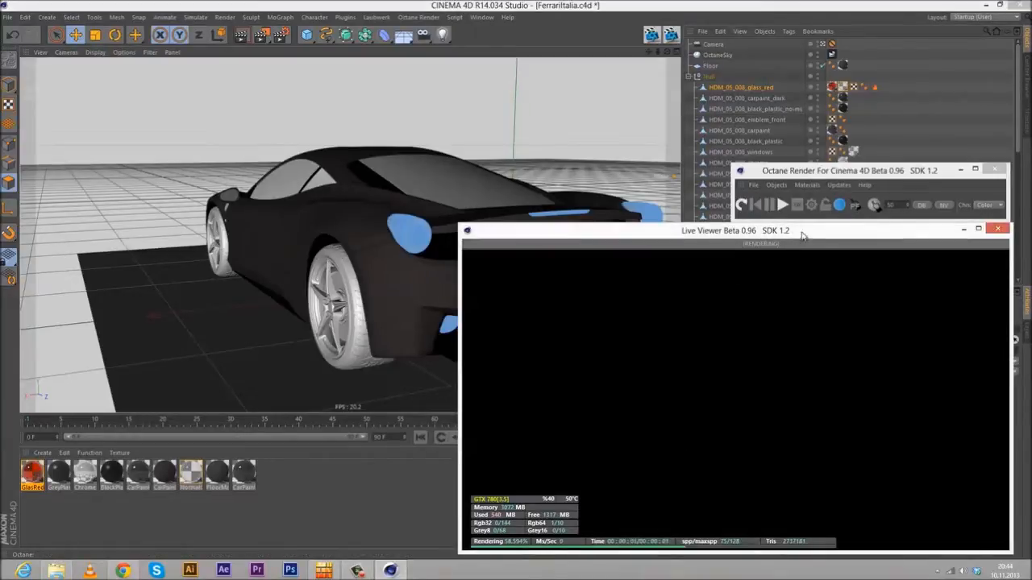
pyautogui.click(741, 205)
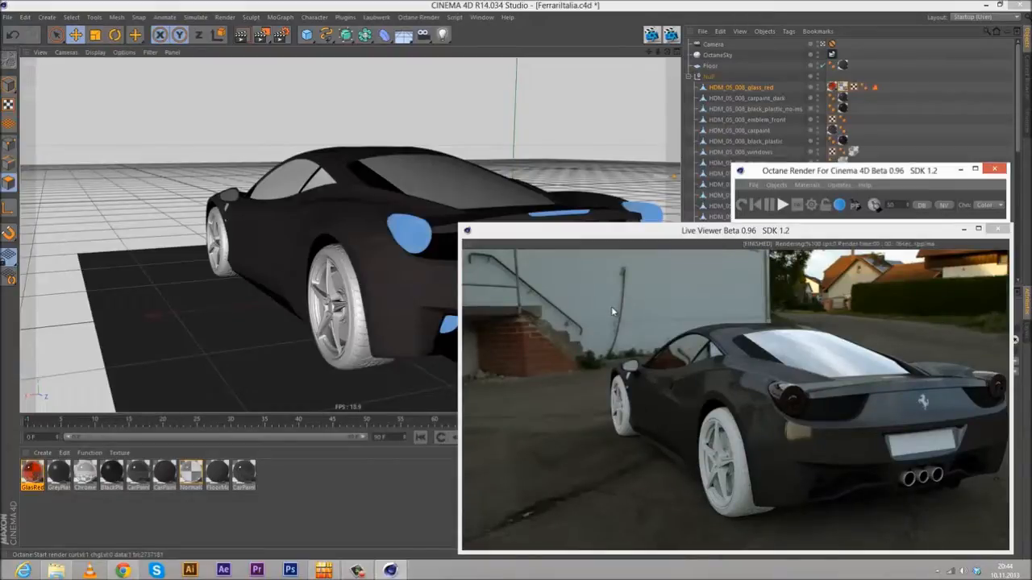
pyautogui.click(772, 186)
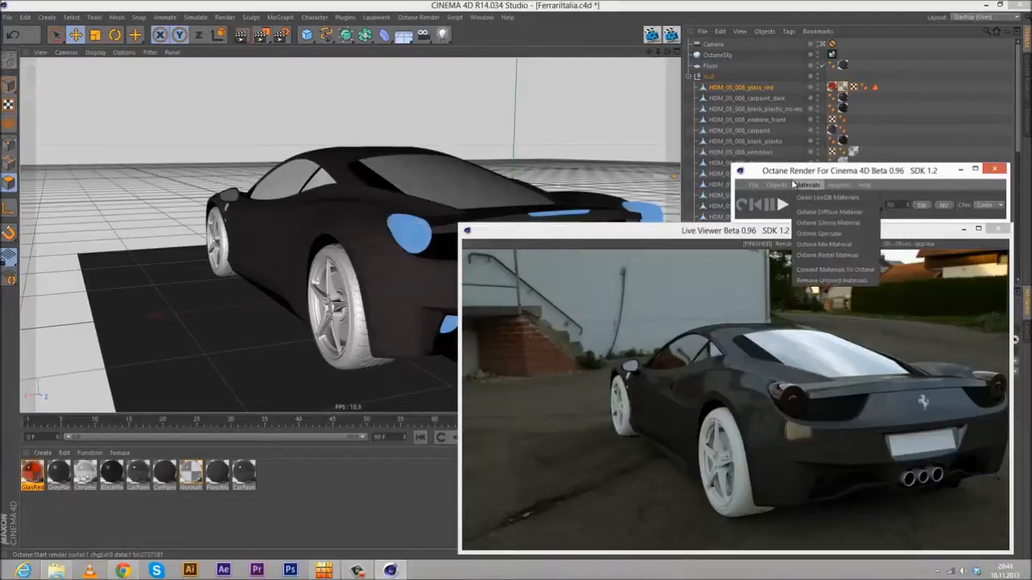
pyautogui.click(427, 16)
pyautogui.click(517, 5)
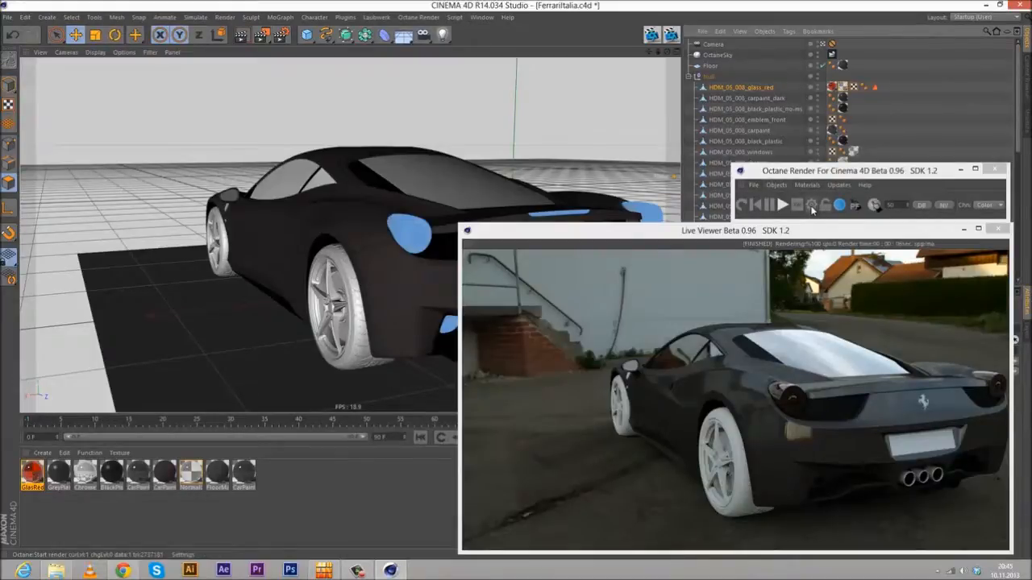
# - In the Octane settings, switch the render kernel to Pathtracing and enable keep environment
pyautogui.click(812, 205)
pyautogui.moveTo(105, 106); pyautogui.dragTo(417, 196)
pyautogui.click(70, 45)
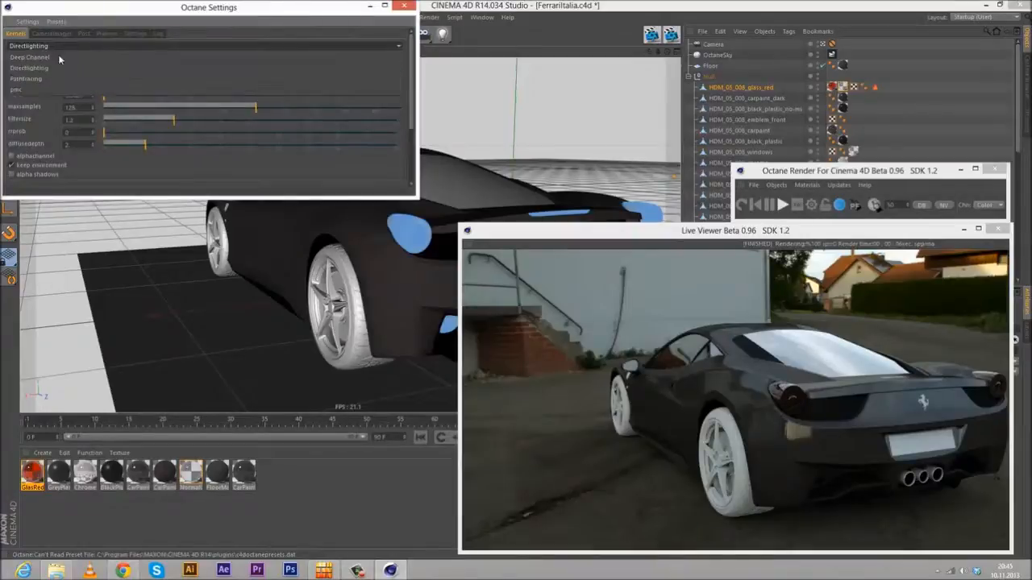
pyautogui.click(26, 78)
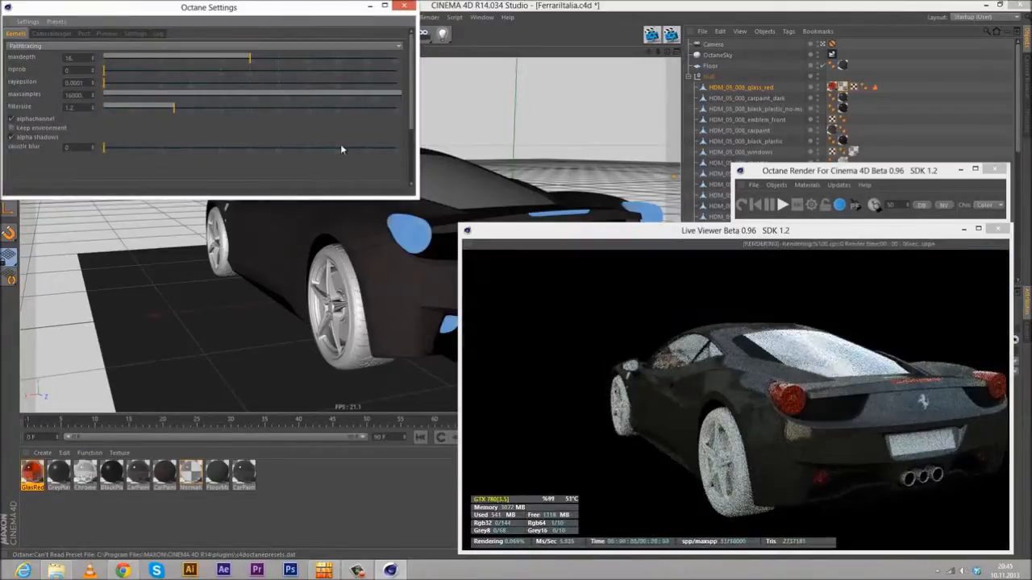
pyautogui.click(46, 126)
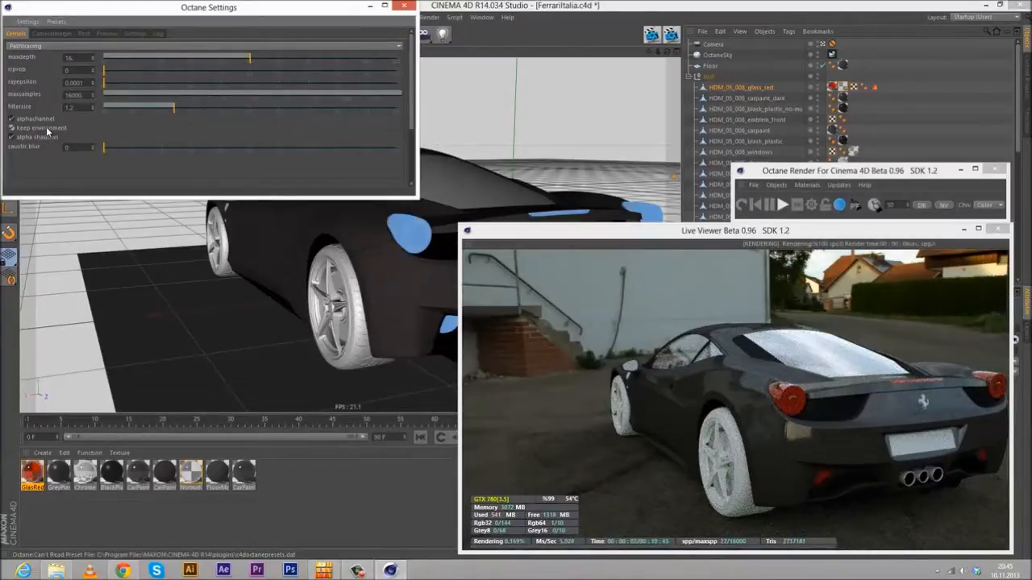
pyautogui.click(403, 8)
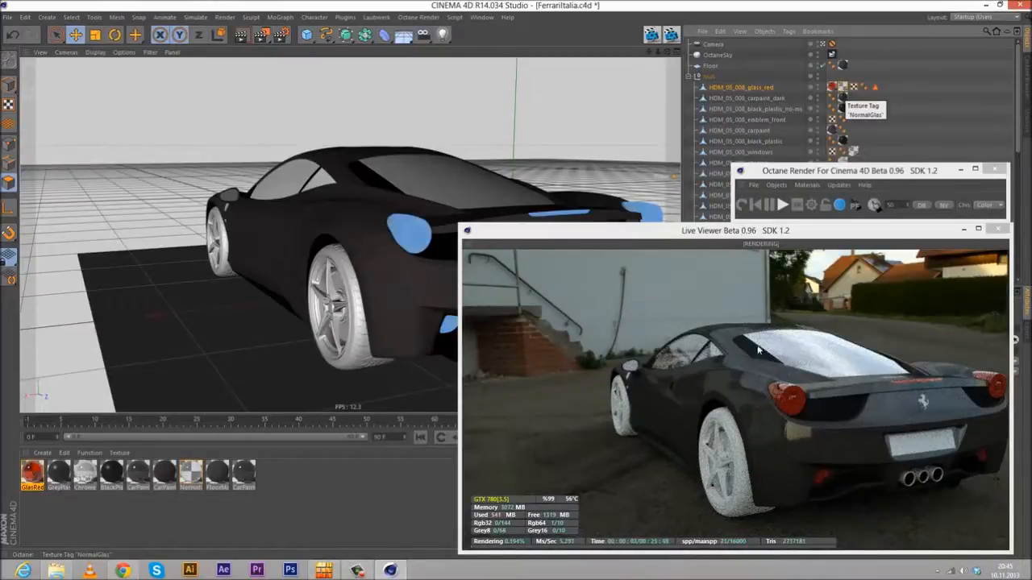
pyautogui.click(689, 233)
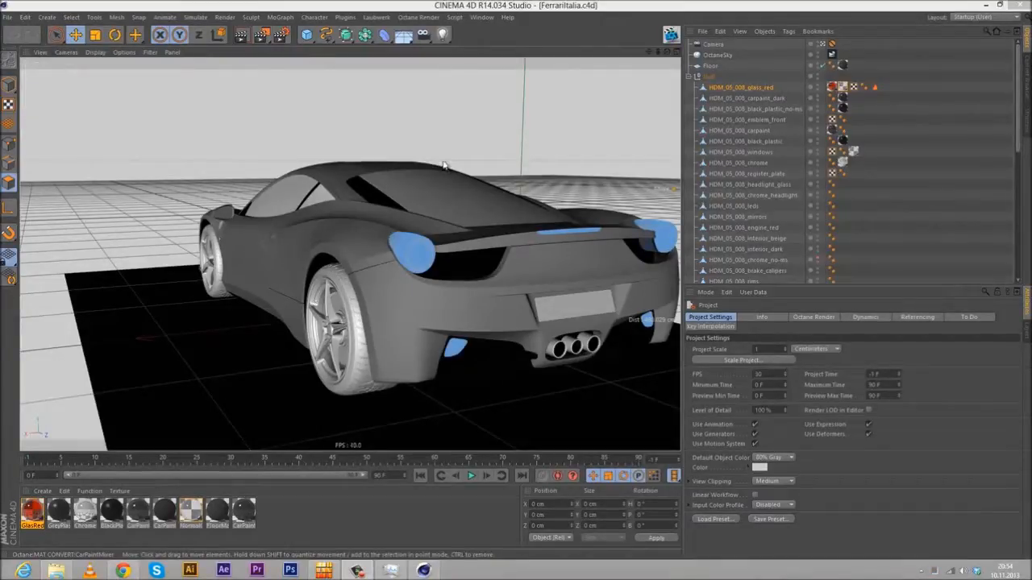
# - Link the WhiteGlas Backlight polygon selection to the NormalGlas texture tag on HDM_05_008_glass_red
pyautogui.keyDown('alt'); pyautogui.moveTo(411, 166); pyautogui.dragTo(388, 147); pyautogui.keyUp('alt')
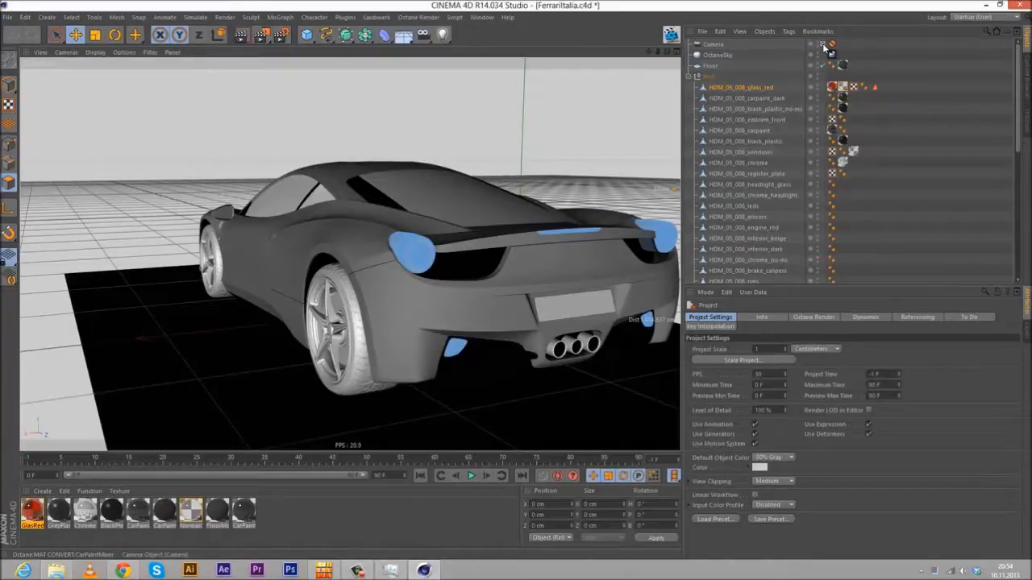
pyautogui.click(843, 86)
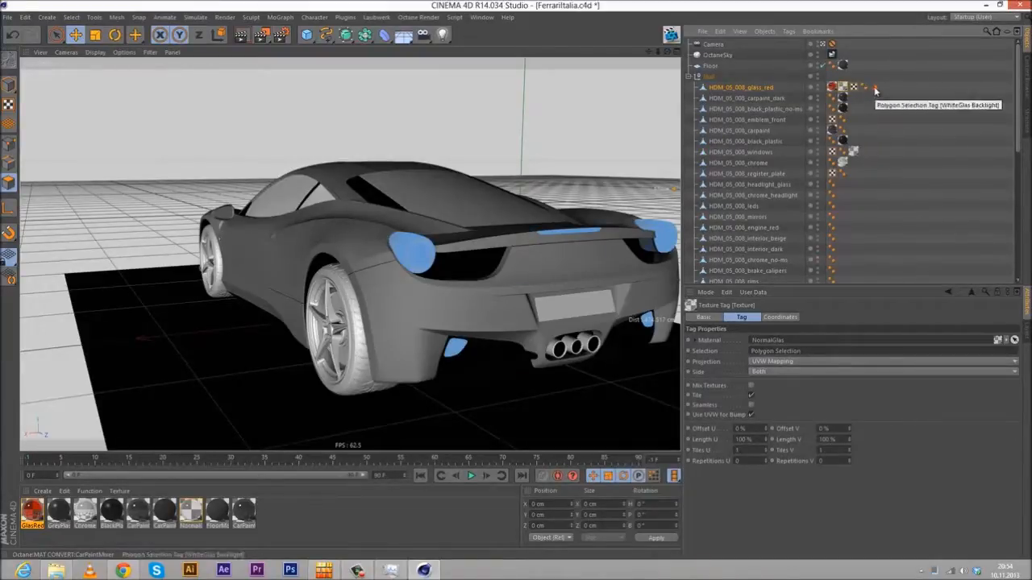
pyautogui.click(875, 87)
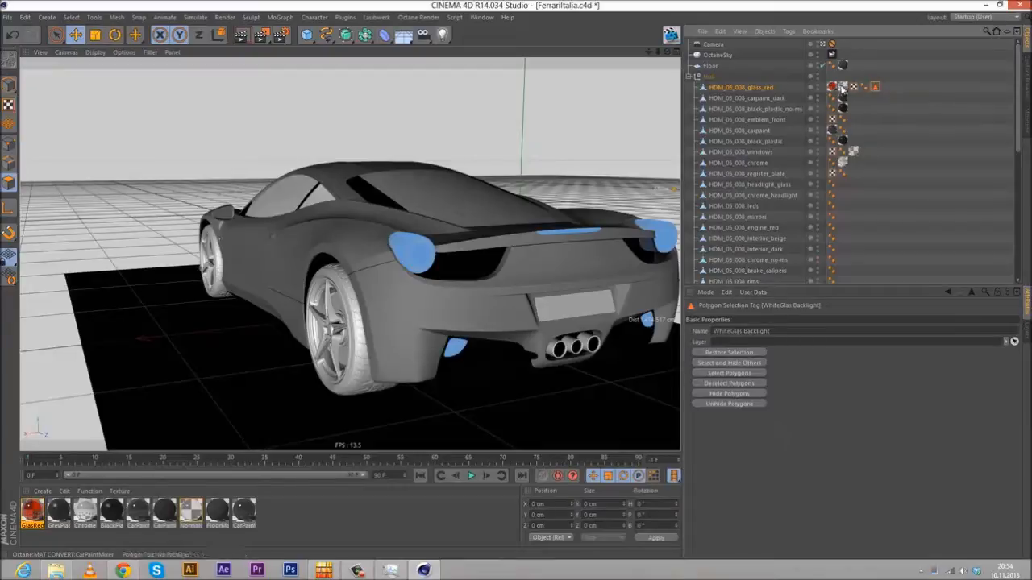
pyautogui.click(843, 87)
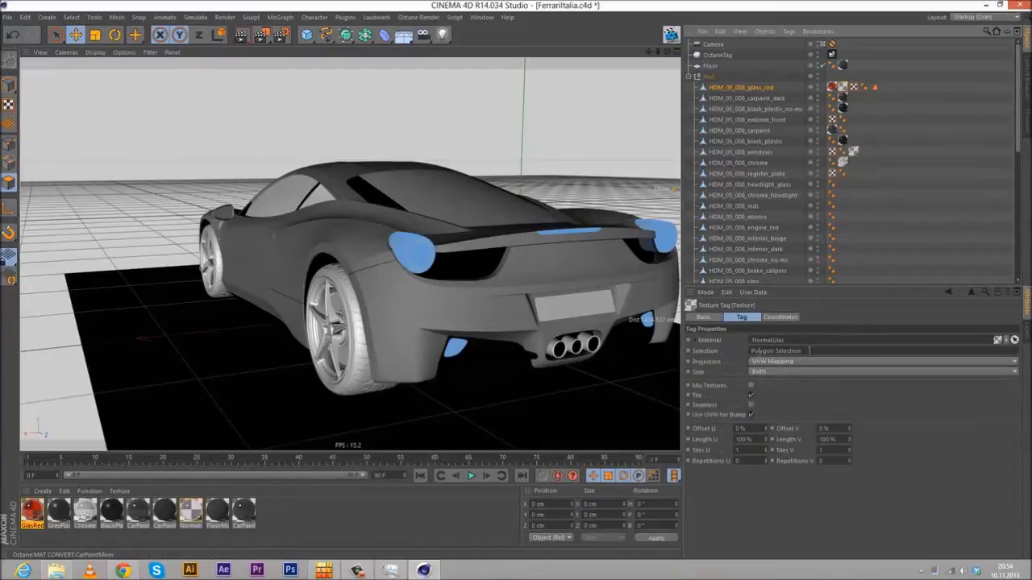
pyautogui.moveTo(875, 87); pyautogui.dragTo(808, 358)
# - Select the polygons stored in WhiteGlas Backlight and leave the scene camera for a close view of the left tail light
pyautogui.click(876, 87)
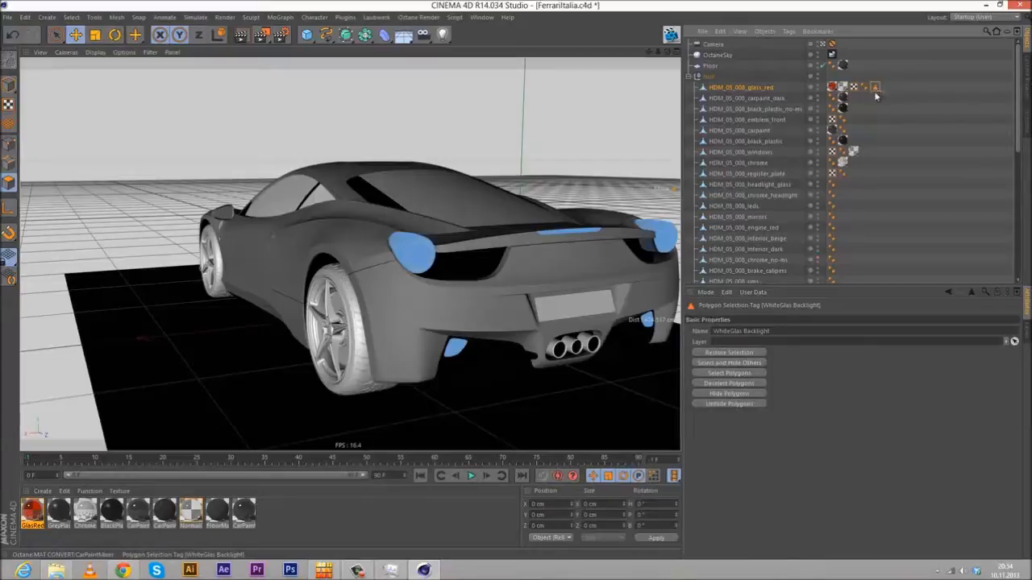
pyautogui.click(729, 374)
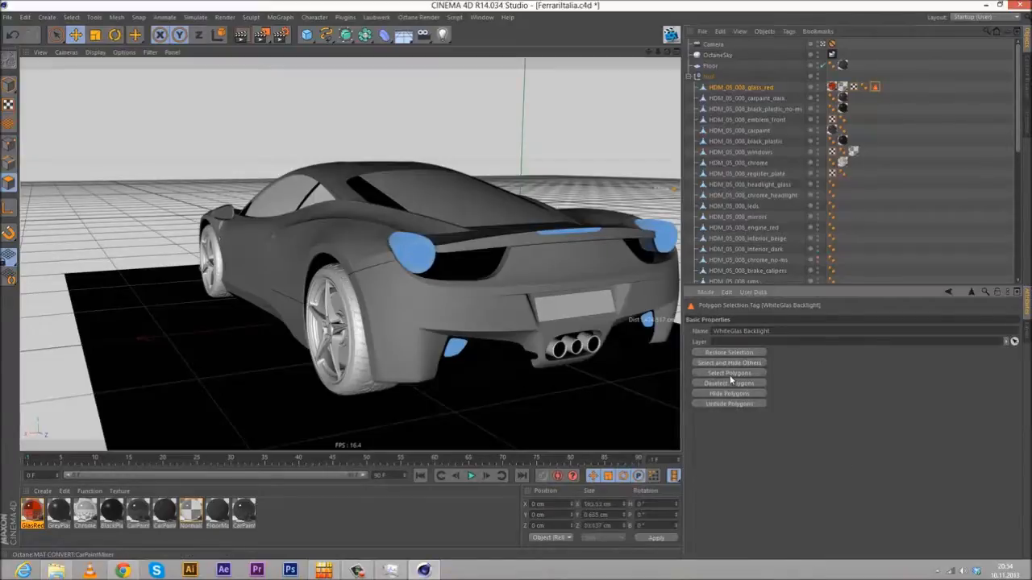
pyautogui.click(823, 44)
pyautogui.keyDown('alt'); pyautogui.moveTo(379, 190); pyautogui.dragTo(444, 189); pyautogui.keyUp('alt')
pyautogui.scroll(6, 315, 188)
pyautogui.scroll(3, 313, 191)
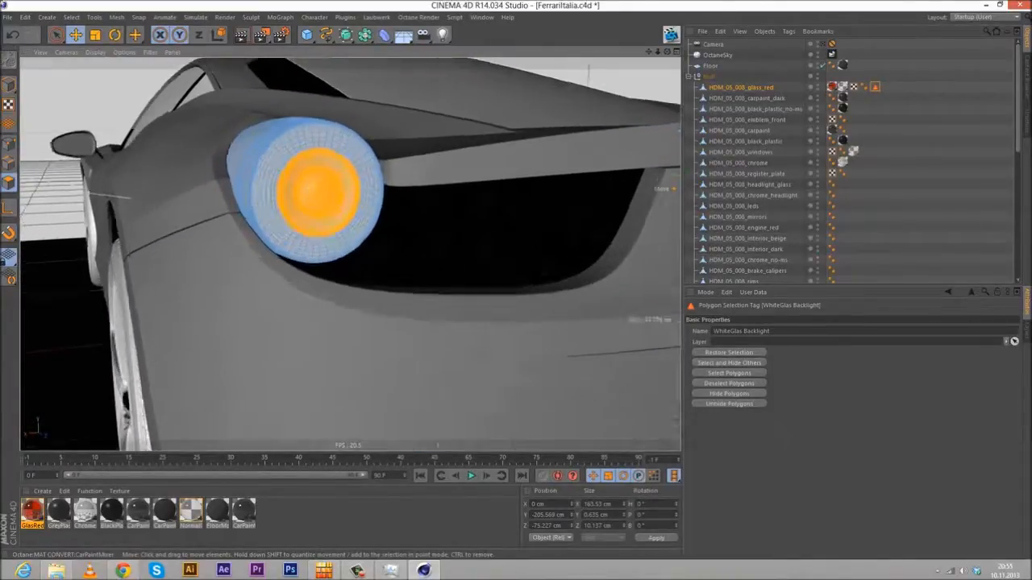
# - Invert the current polygon selection on HDM_05_008_glass_red so the outer parts of the lights are selected
pyautogui.click(71, 17)
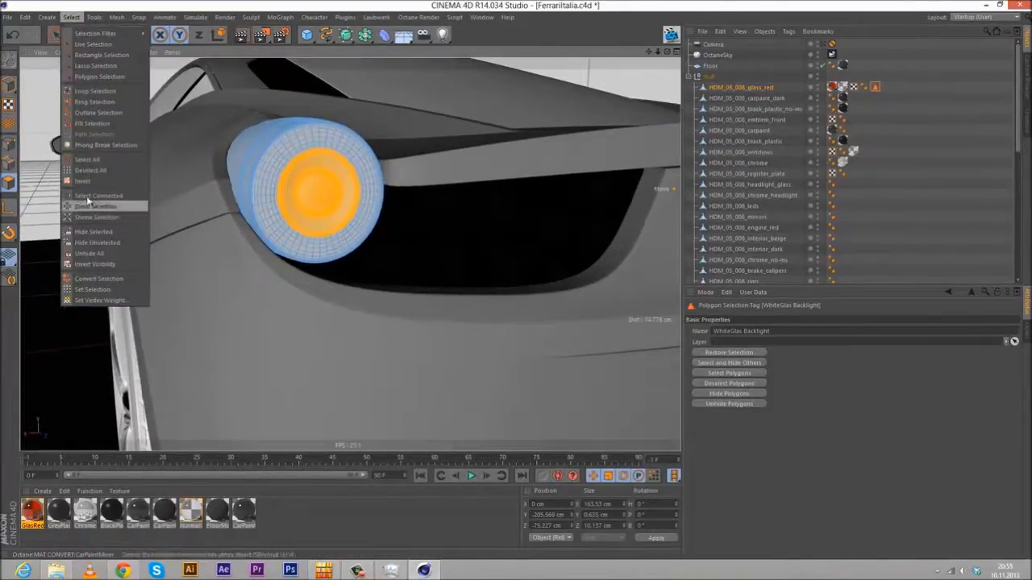
pyautogui.click(92, 181)
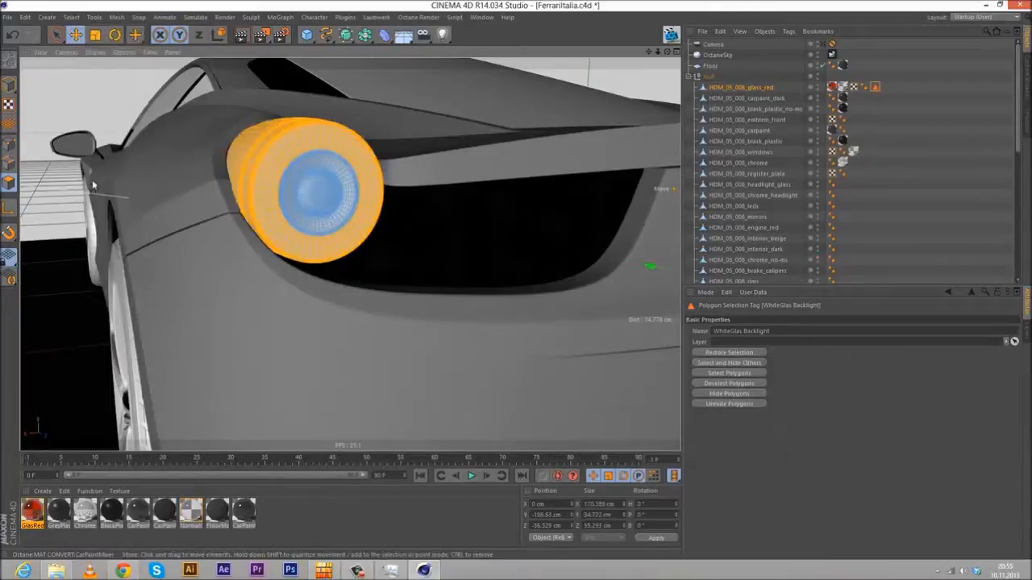
pyautogui.click(901, 92)
pyautogui.click(736, 86)
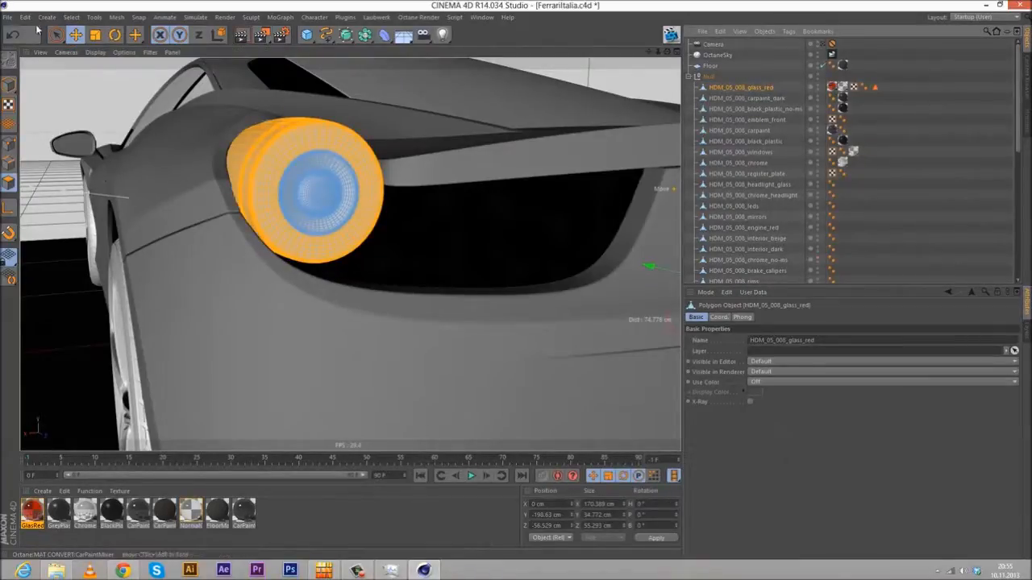
# - Store the selected polygons as a selection named GlasRed and link it to the GlasRed texture tag on HDM_05_008_glass_red
pyautogui.click(70, 17)
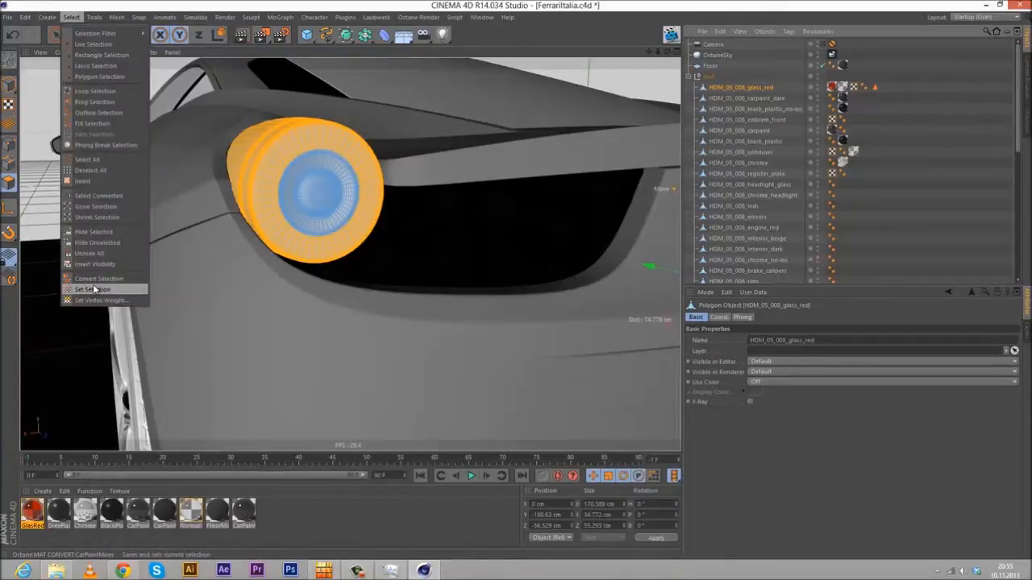
pyautogui.click(94, 289)
pyautogui.write('GlasRed')
pyautogui.press('Return')
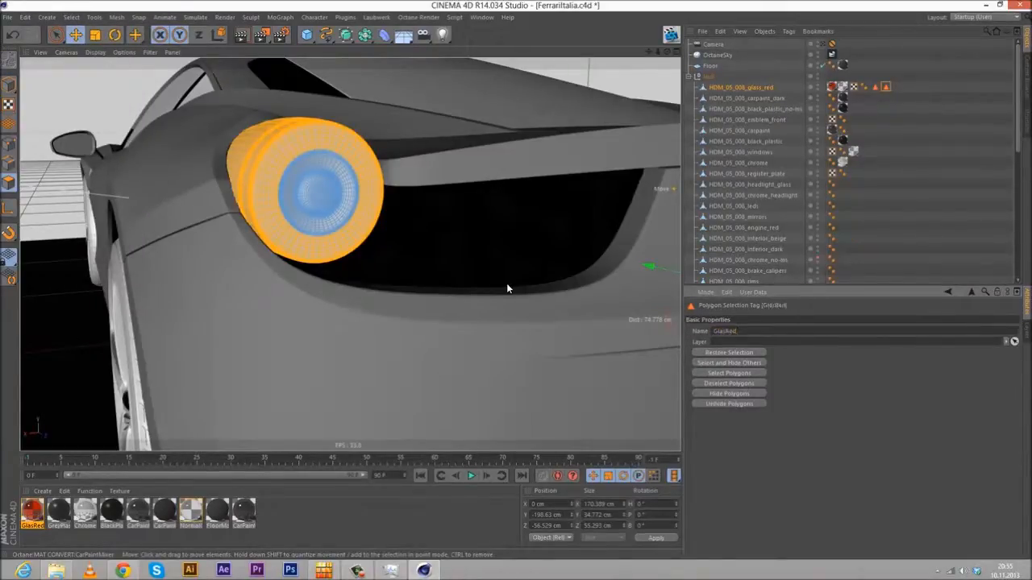
pyautogui.click(832, 88)
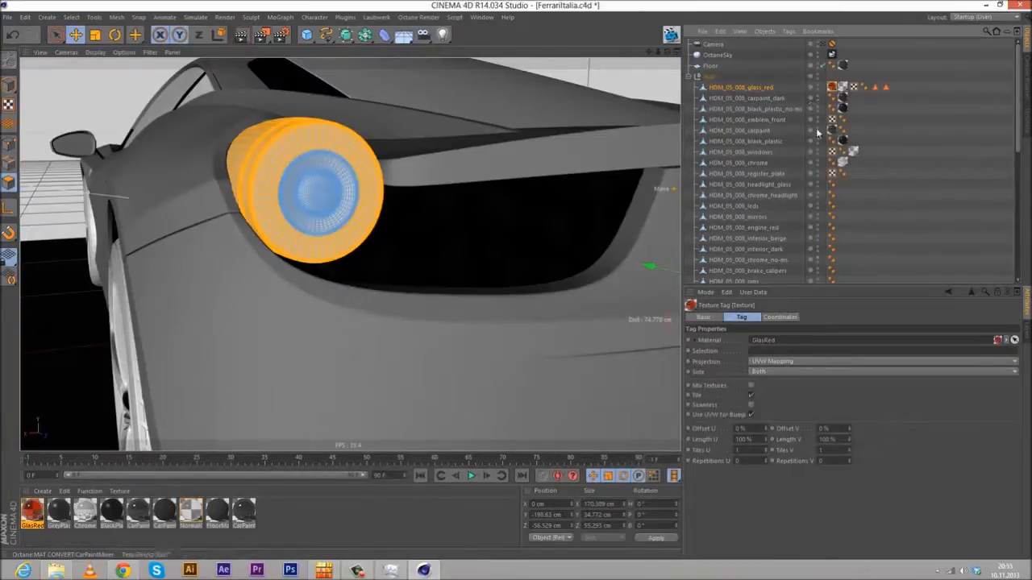
pyautogui.moveTo(886, 88); pyautogui.dragTo(774, 352)
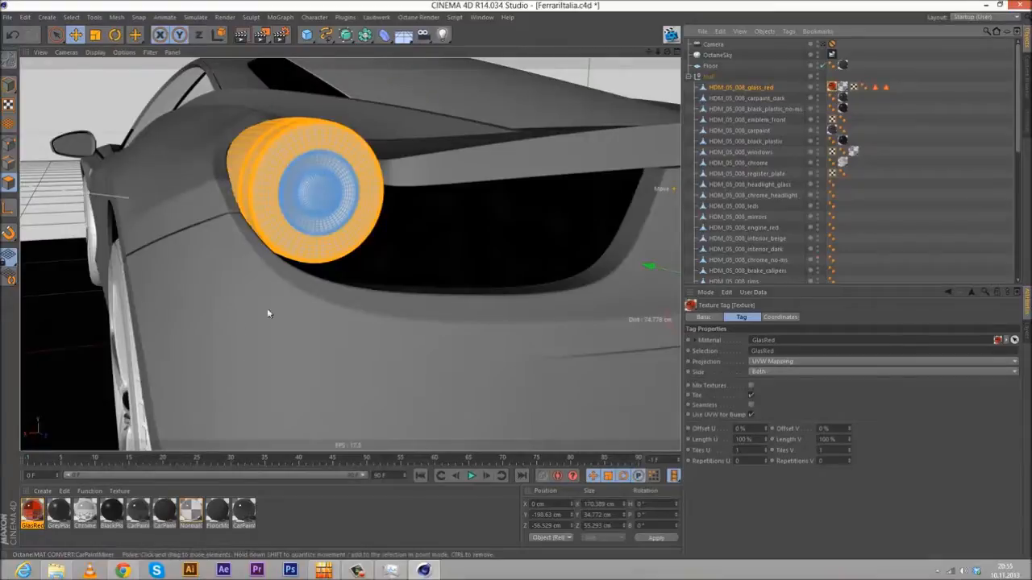
# - Open the Octane Live Viewer, render the close-up of the left tail light, and enlarge the viewer beside the modelling view
pyautogui.click(670, 34)
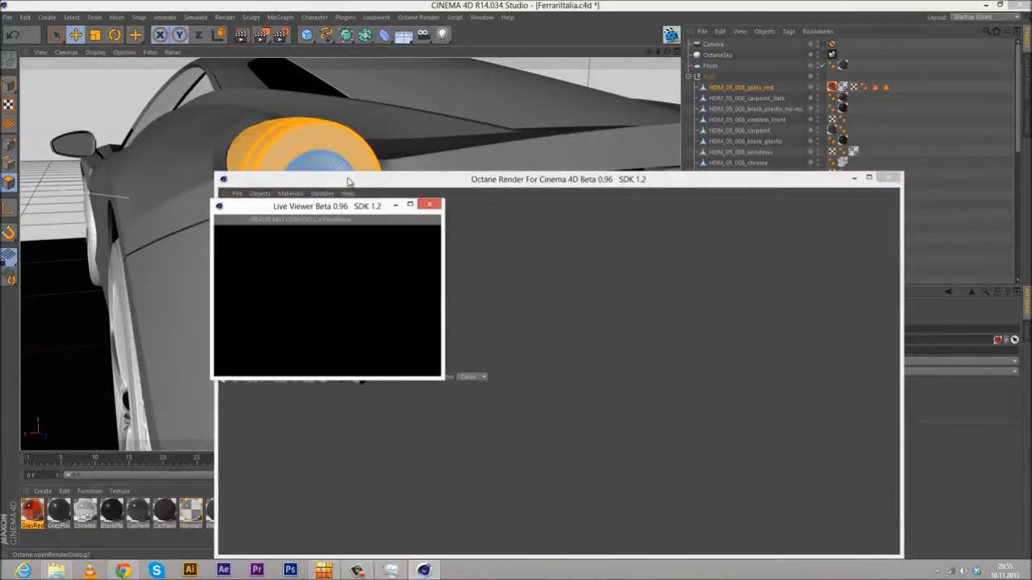
pyautogui.moveTo(353, 184); pyautogui.dragTo(586, 136)
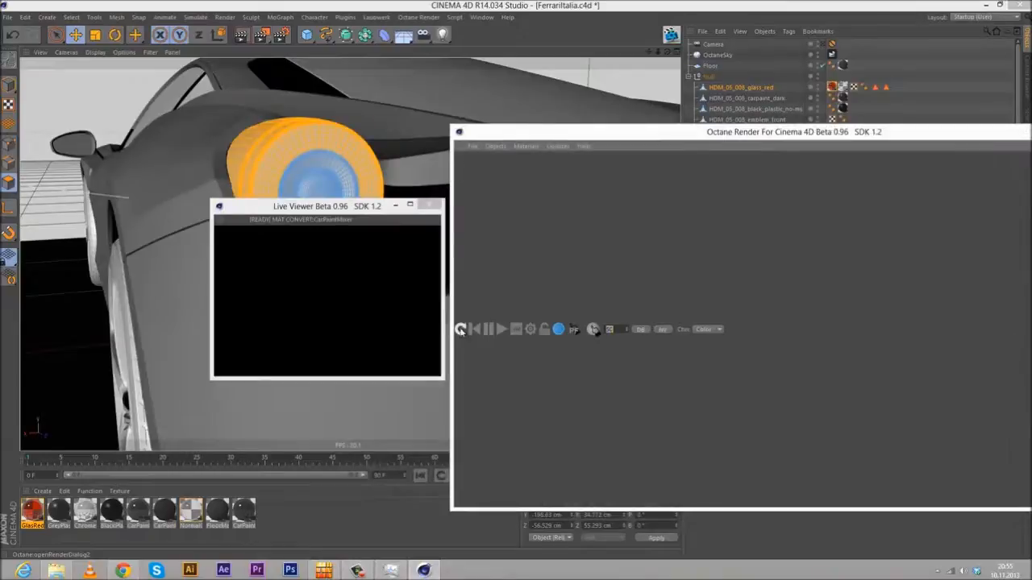
pyautogui.moveTo(557, 133); pyautogui.dragTo(323, 142)
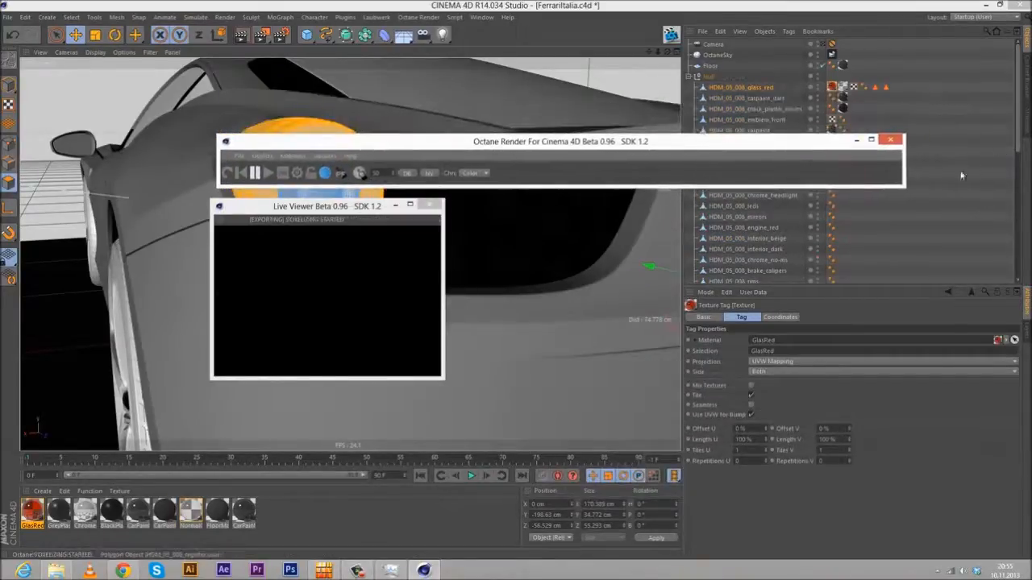
pyautogui.moveTo(906, 172); pyautogui.dragTo(526, 184)
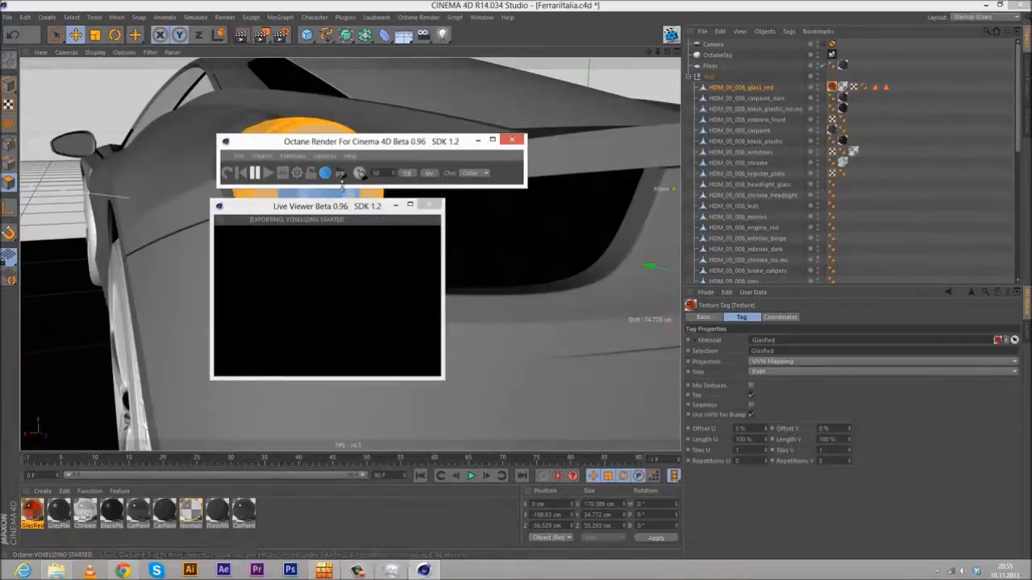
pyautogui.moveTo(337, 211); pyautogui.dragTo(344, 201)
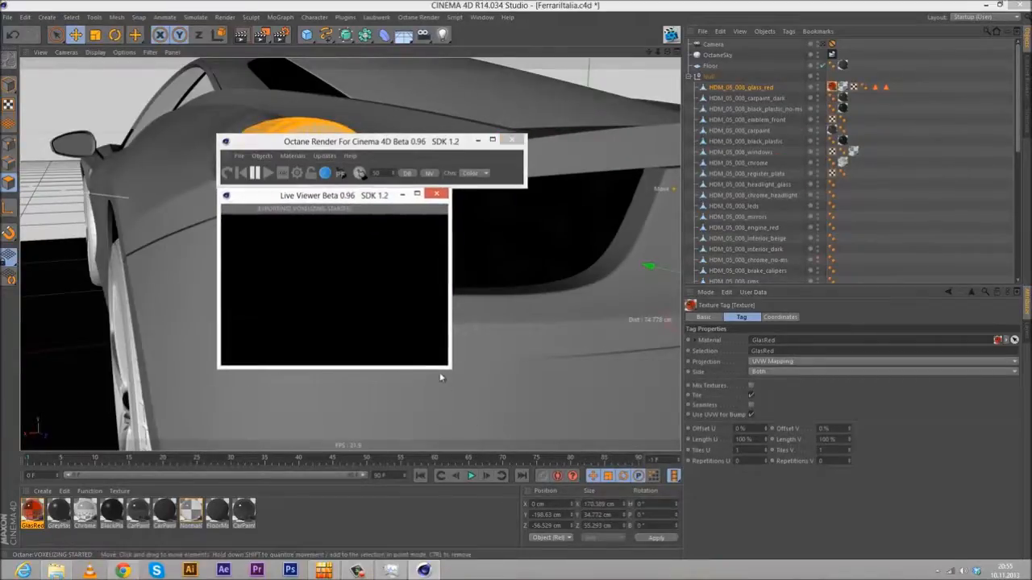
pyautogui.moveTo(449, 368); pyautogui.dragTo(705, 541)
pyautogui.moveTo(548, 195); pyautogui.dragTo(837, 204)
pyautogui.moveTo(452, 141); pyautogui.dragTo(662, 153)
pyautogui.moveTo(888, 155); pyautogui.dragTo(929, 153)
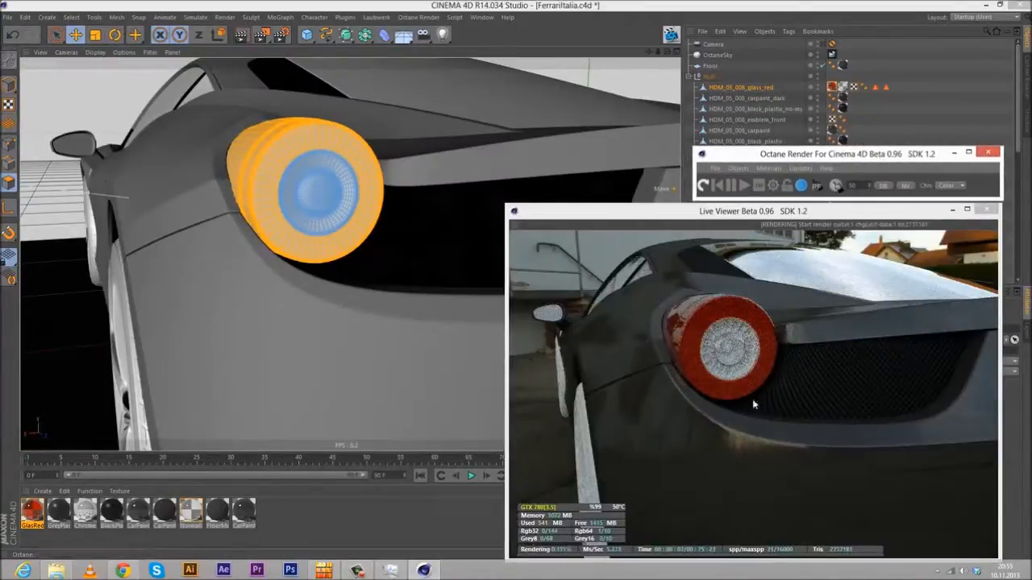
# - Clear the polygon selection and pull back to check the car's whole rear in the live render
pyautogui.click(782, 282)
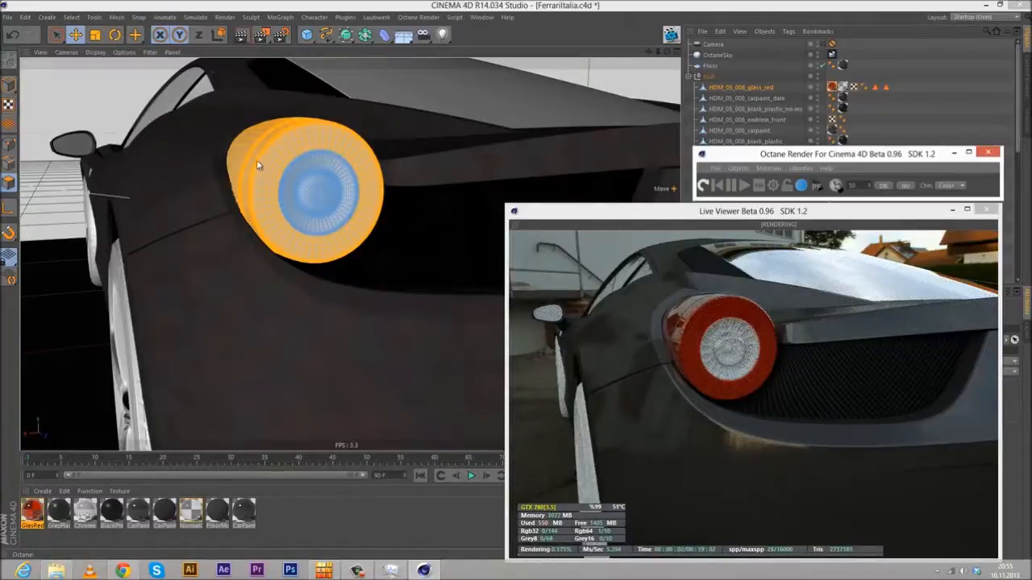
pyautogui.click(150, 81)
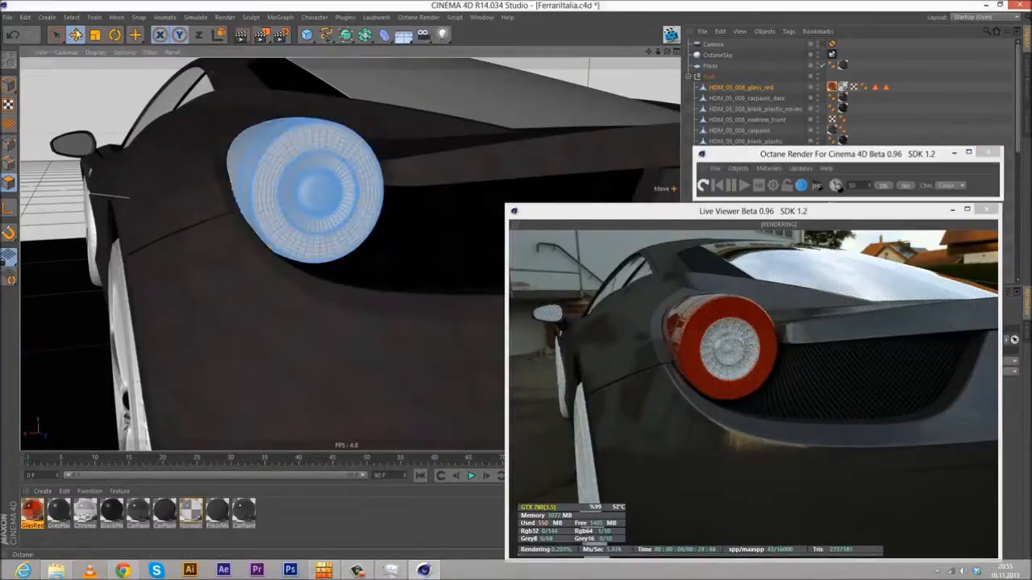
pyautogui.keyDown('alt'); pyautogui.moveTo(555, 95); pyautogui.dragTo(306, 164); pyautogui.keyUp('alt')
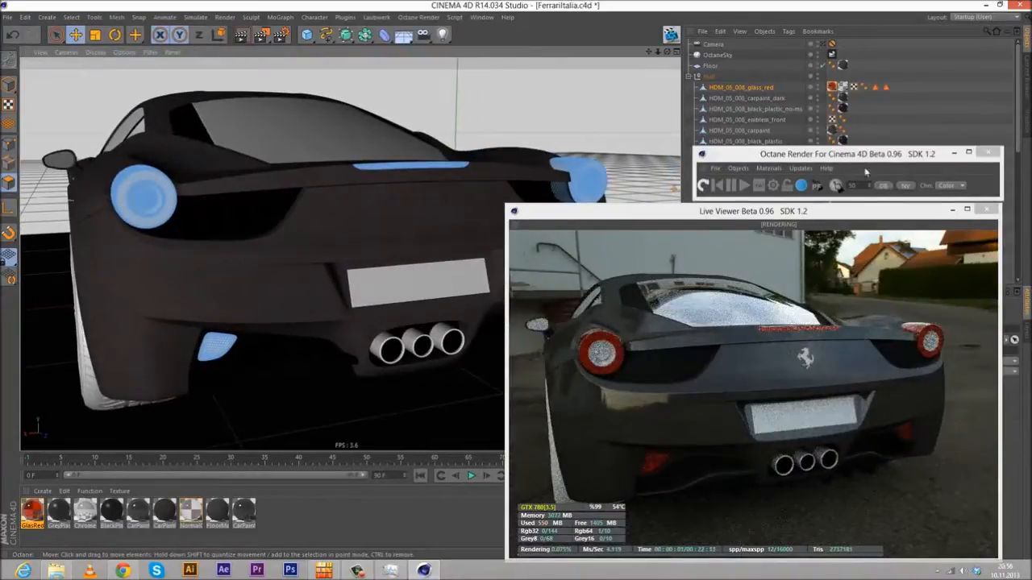
# - Uncover the object list and material swatches, and assign the Chrome material to HDM_05_008_chrome_no-ms
pyautogui.moveTo(864, 156); pyautogui.dragTo(532, 149)
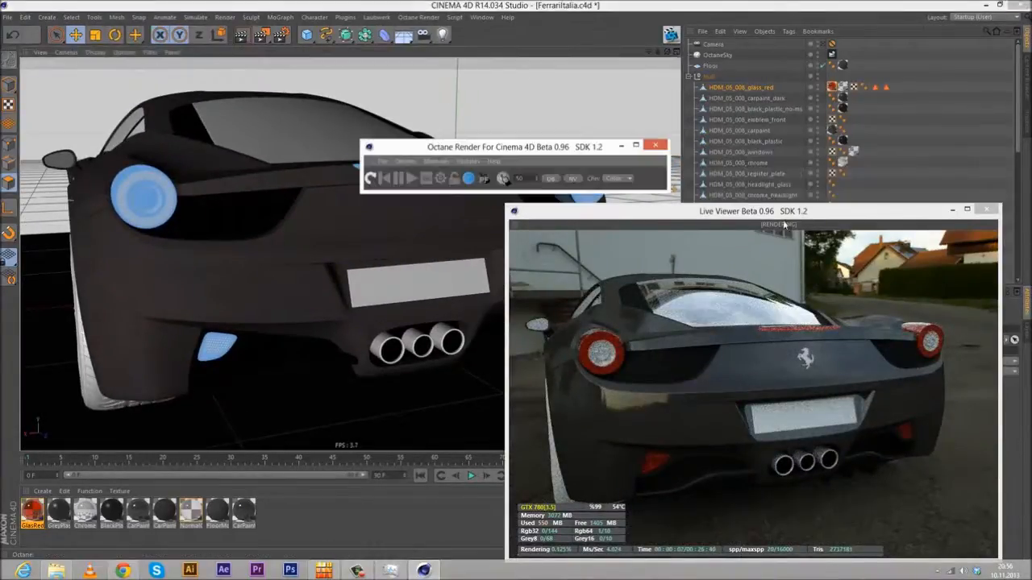
pyautogui.moveTo(735, 214); pyautogui.dragTo(425, 191)
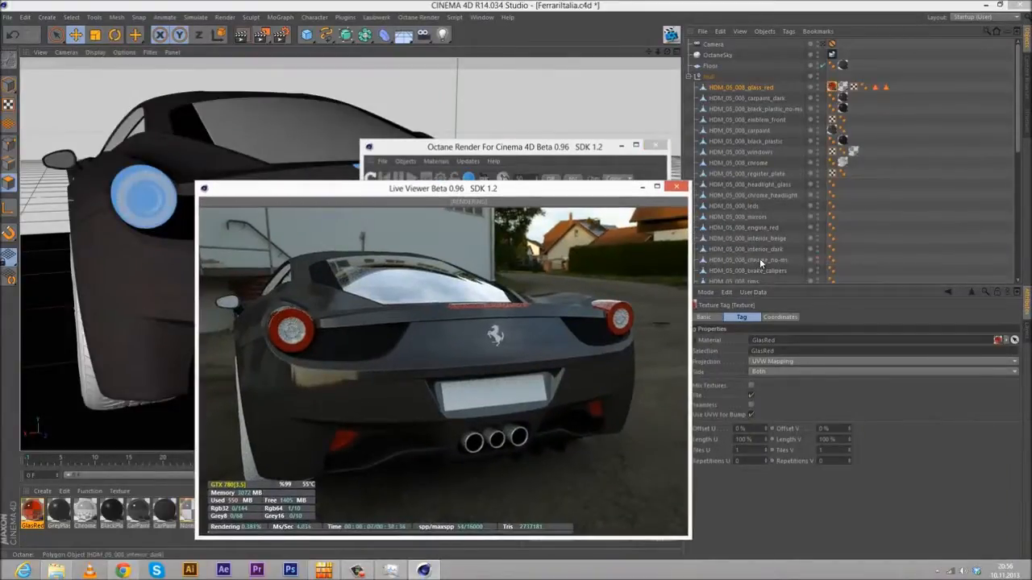
pyautogui.click(760, 260)
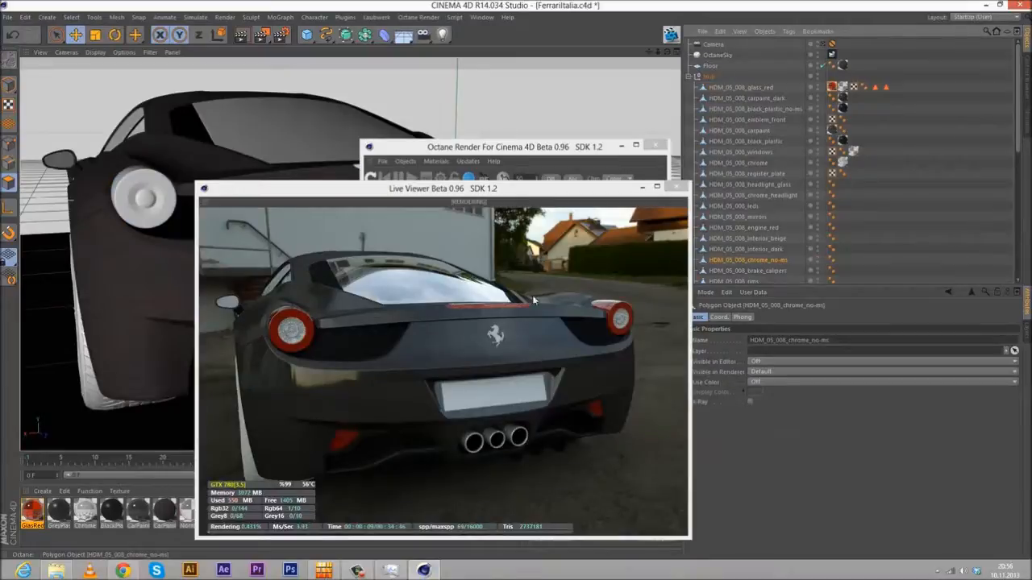
pyautogui.moveTo(768, 258); pyautogui.dragTo(777, 246)
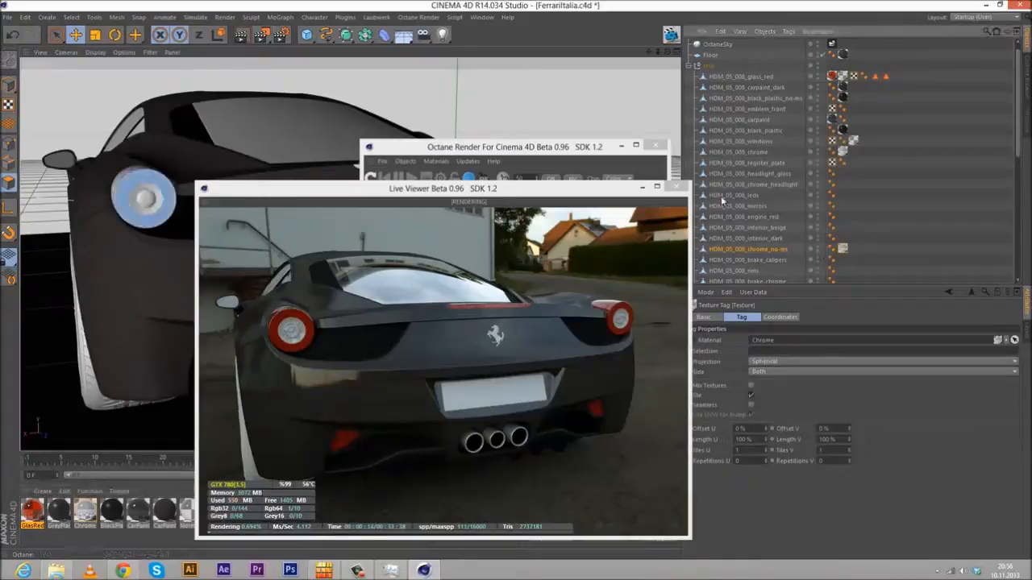
# - Move the Octane windows clear of the modelling view and examine the car's rear in the live render
pyautogui.moveTo(546, 192); pyautogui.dragTo(826, 212)
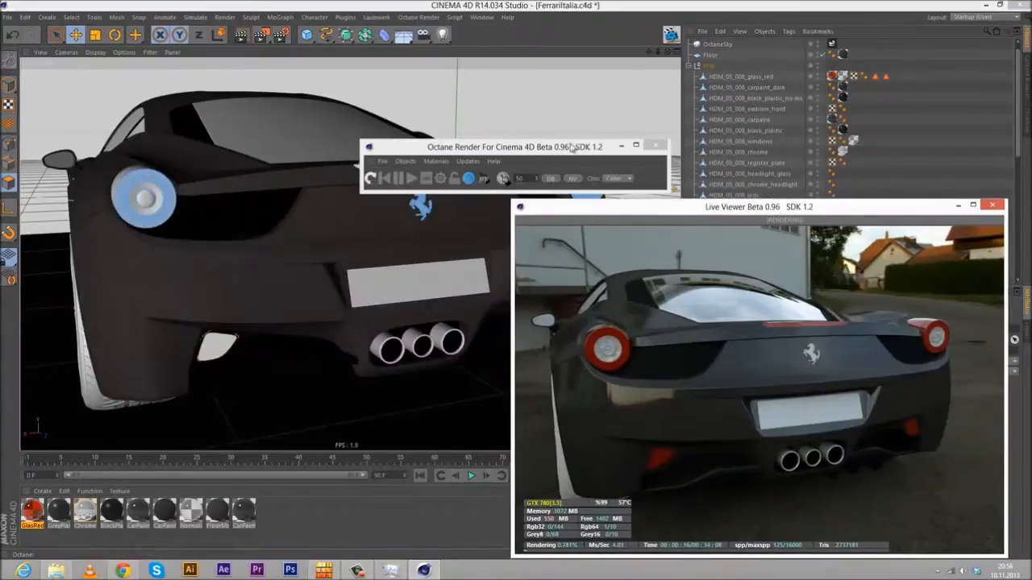
pyautogui.moveTo(841, 150); pyautogui.dragTo(929, 148)
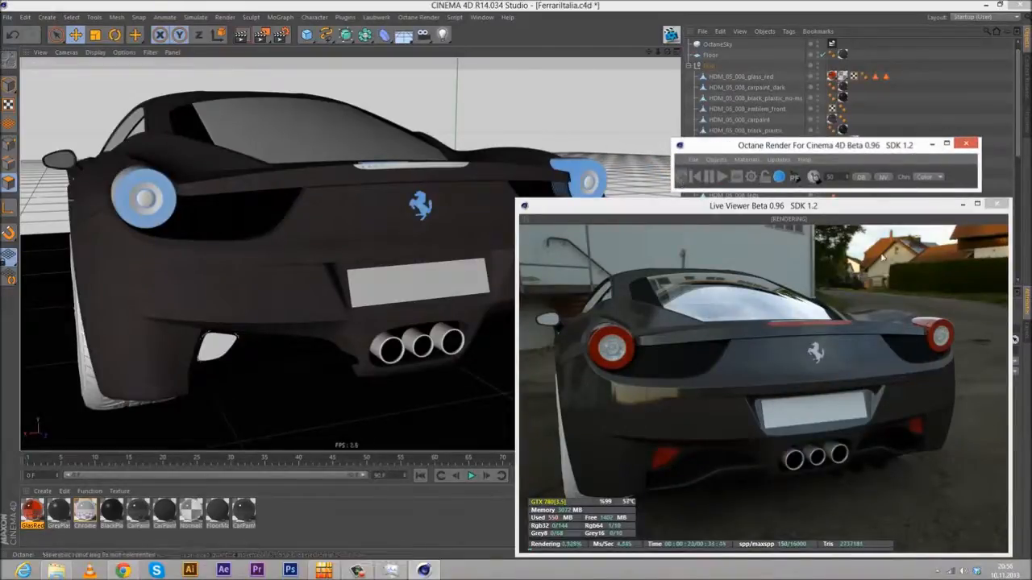
pyautogui.click(841, 206)
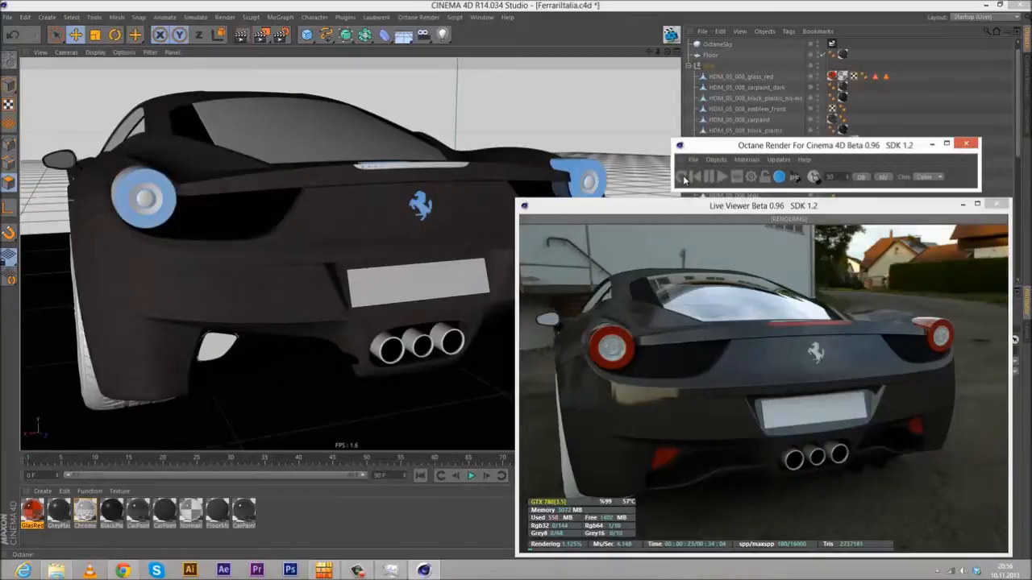
pyautogui.click(758, 149)
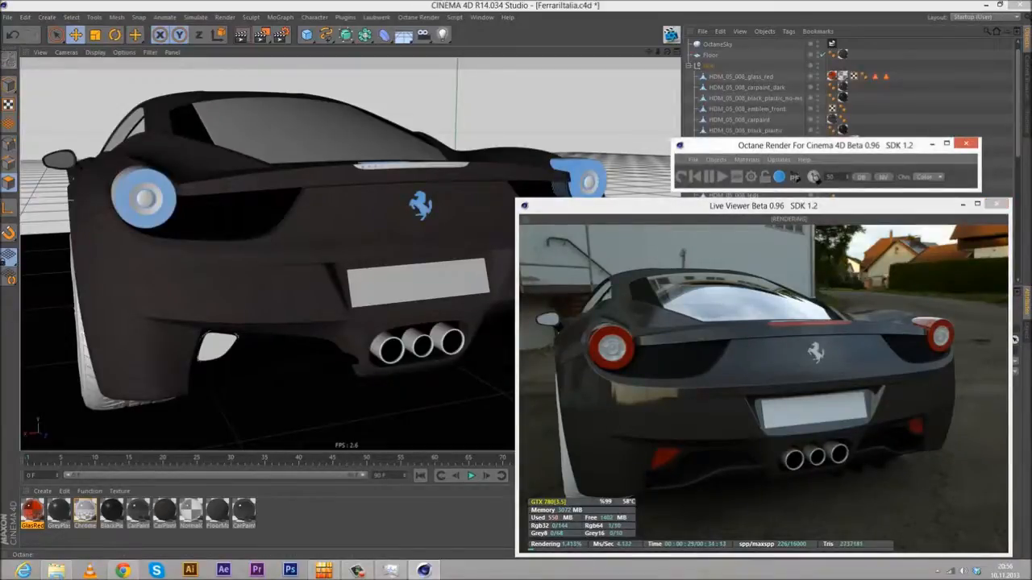